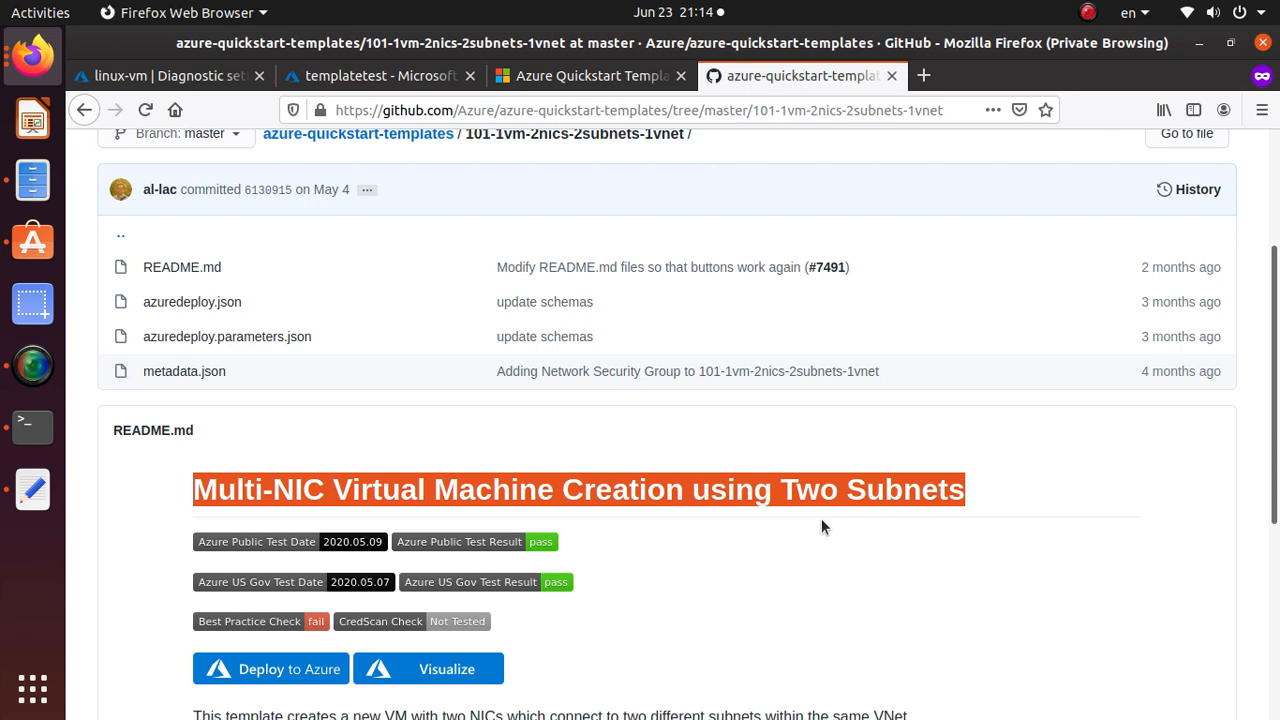
# Open the azuredeploy.json template from the GitHub file list and highlight its file name.
pyautogui.scroll(4, 821, 518)
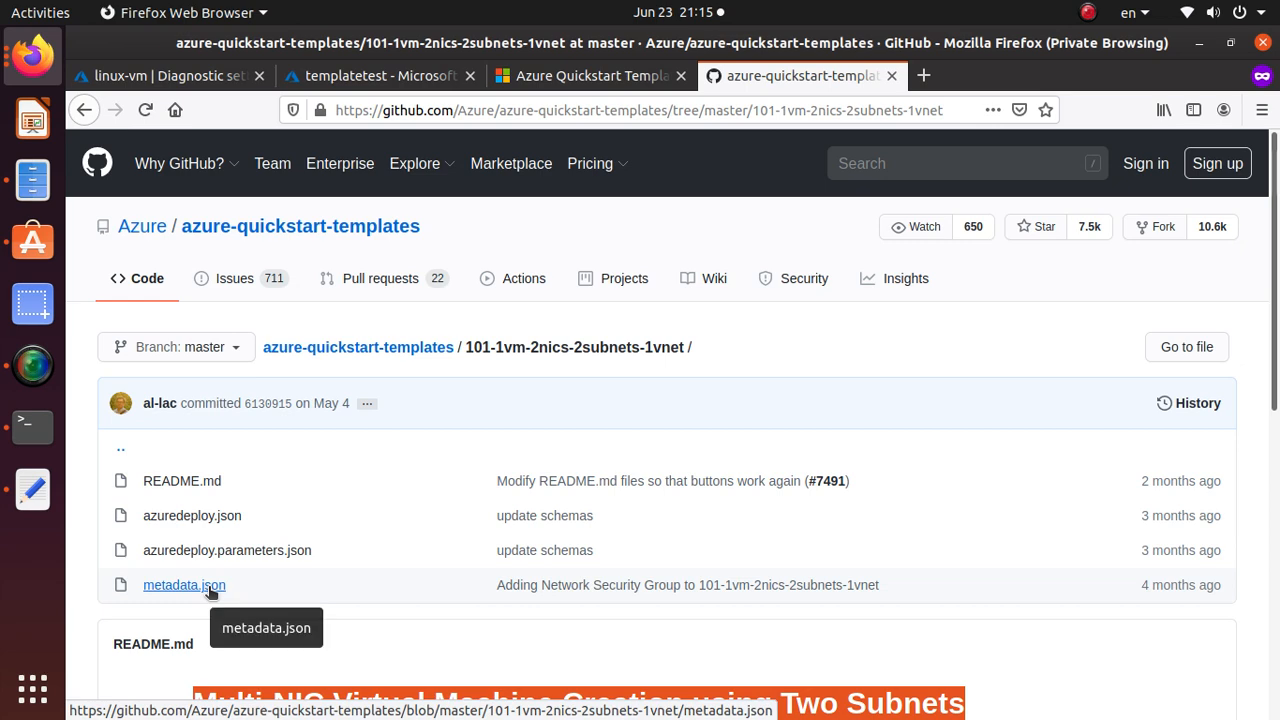
pyautogui.click(228, 515)
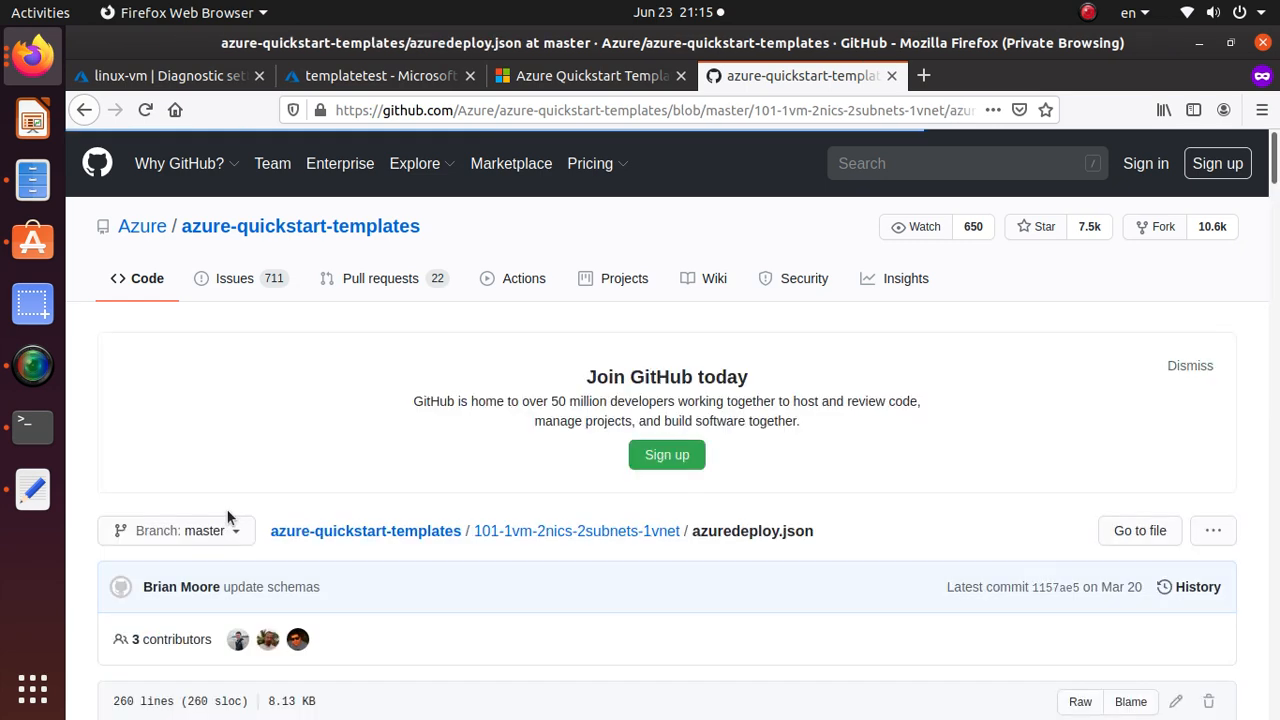
pyautogui.scroll(-5, 227, 512)
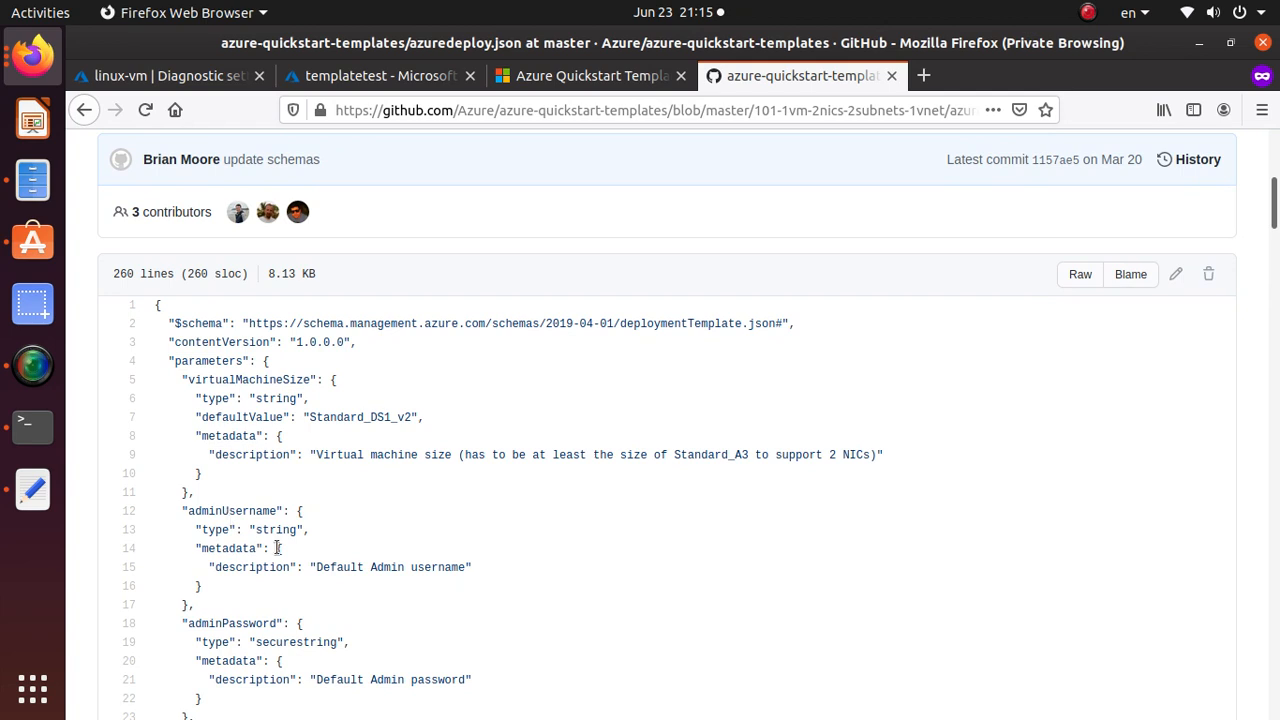
pyautogui.scroll(3, 277, 549)
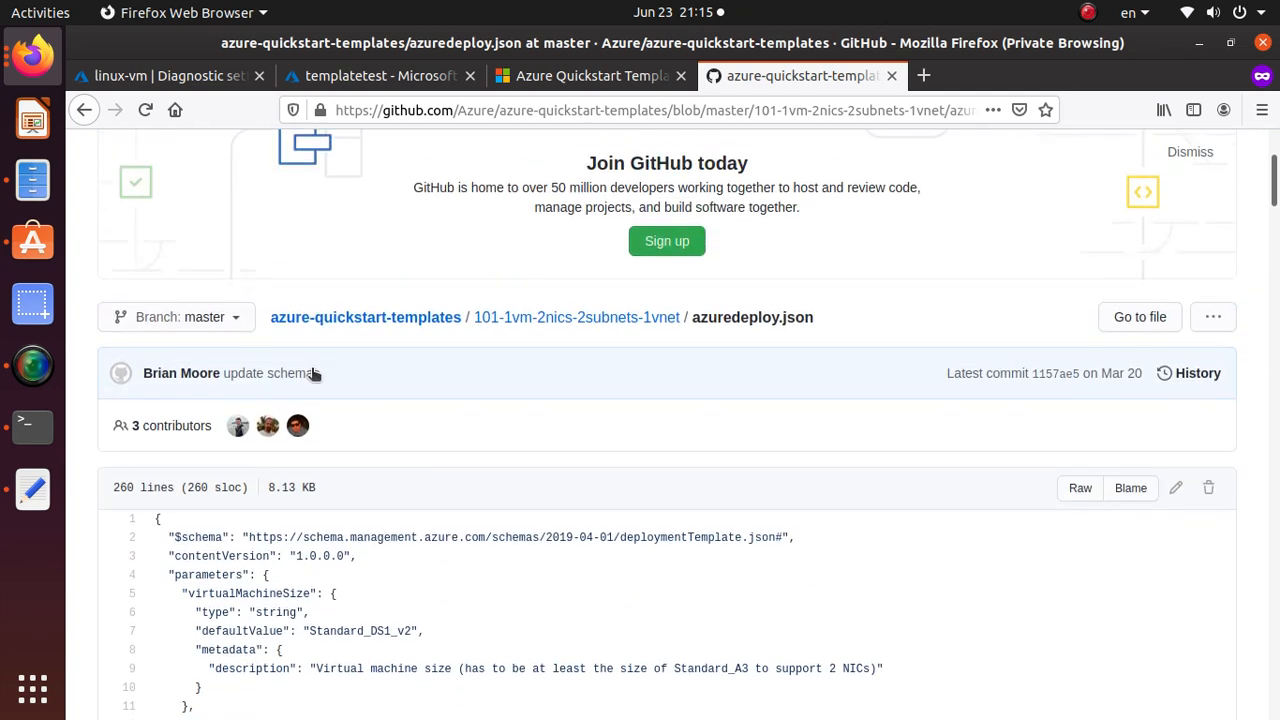
pyautogui.moveTo(702, 318); pyautogui.dragTo(838, 330)
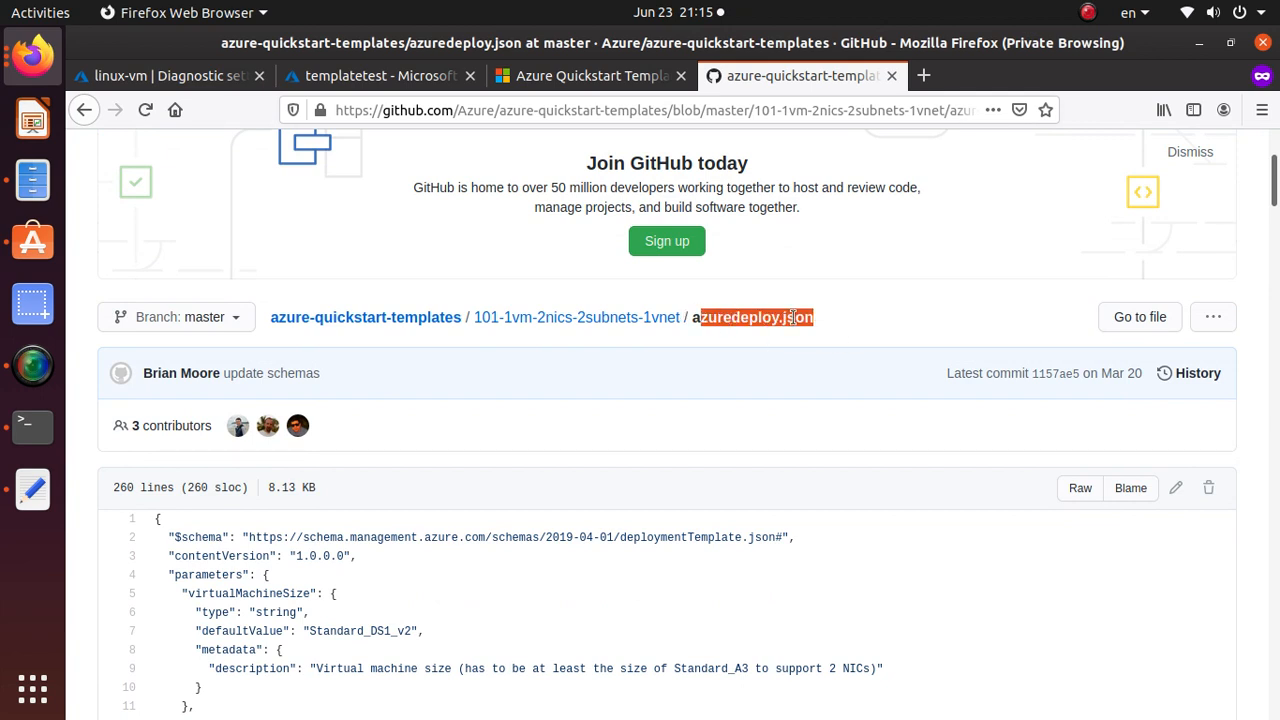
# Highlight the $schema lines, the parameters section, default VM size Standard_DS1_v2 and the 2-NIC requirement.
pyautogui.scroll(-2, 526, 474)
pyautogui.moveTo(355, 398); pyautogui.dragTo(157, 377)
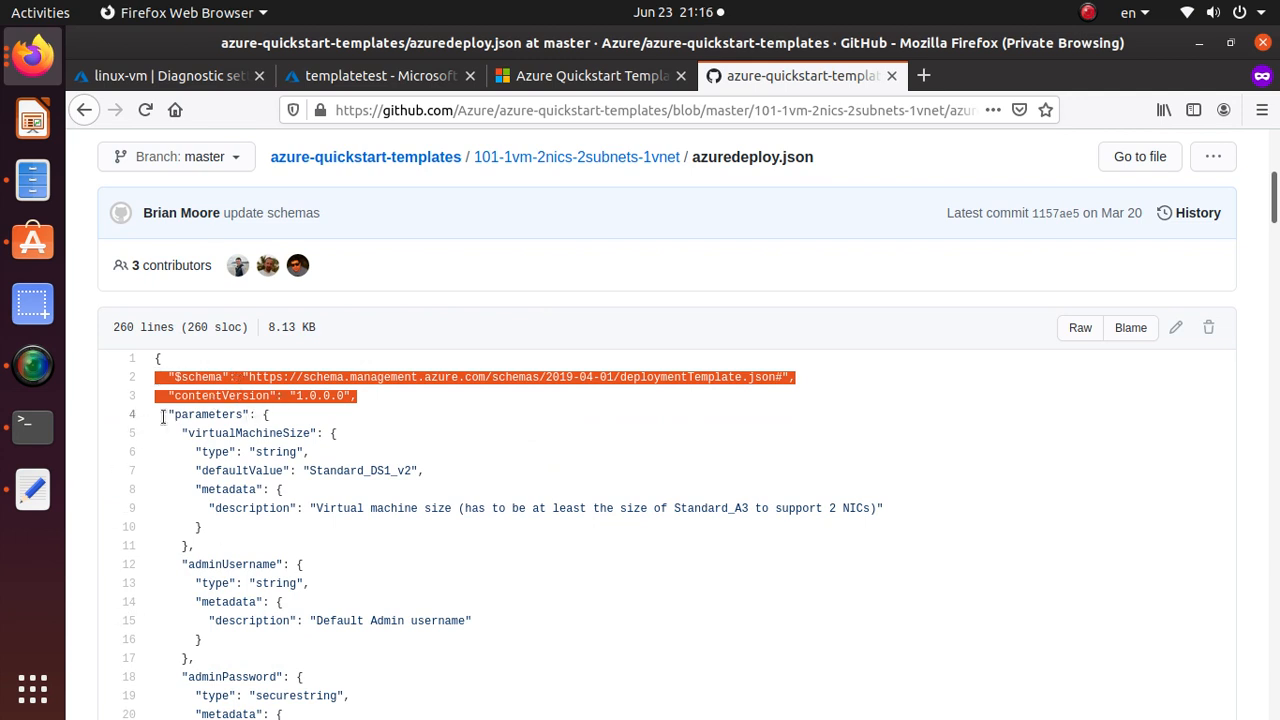
pyautogui.tripleClick(236, 414)
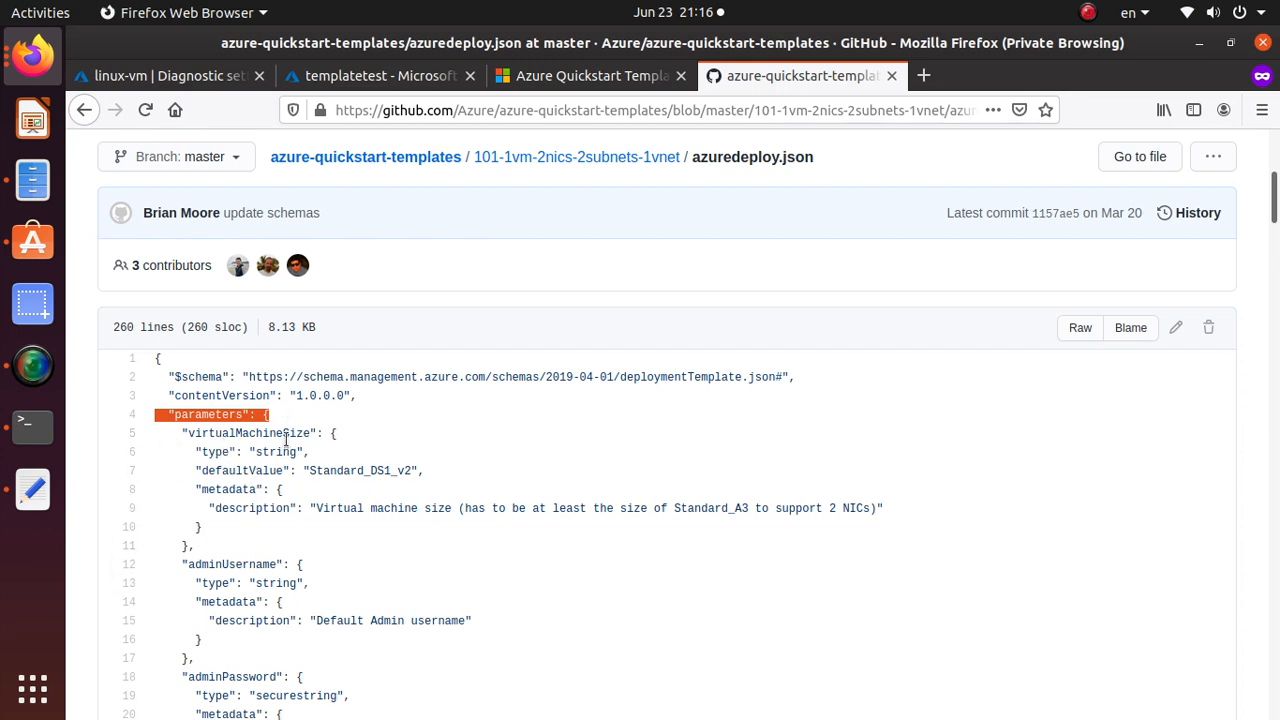
pyautogui.moveTo(309, 470); pyautogui.dragTo(410, 467)
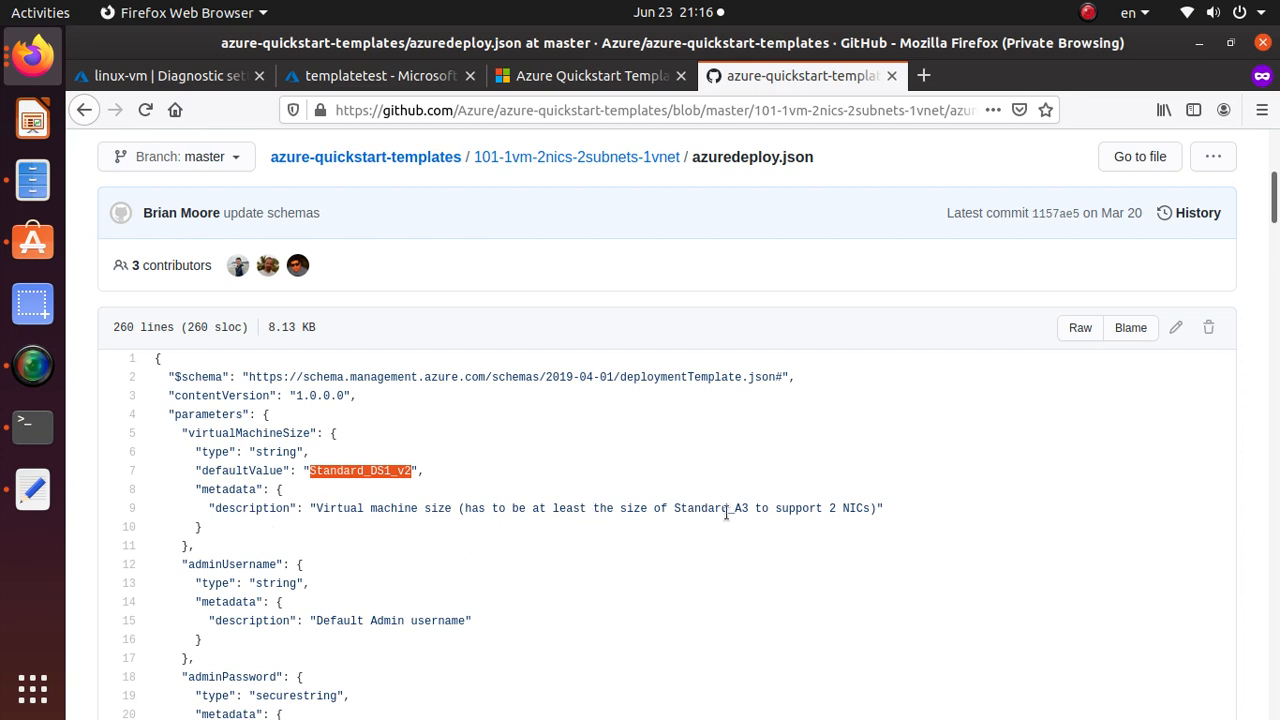
pyautogui.moveTo(829, 512); pyautogui.dragTo(870, 513)
# Highlight the Default Admin username description and the following parameter lines.
pyautogui.scroll(-3, 862, 514)
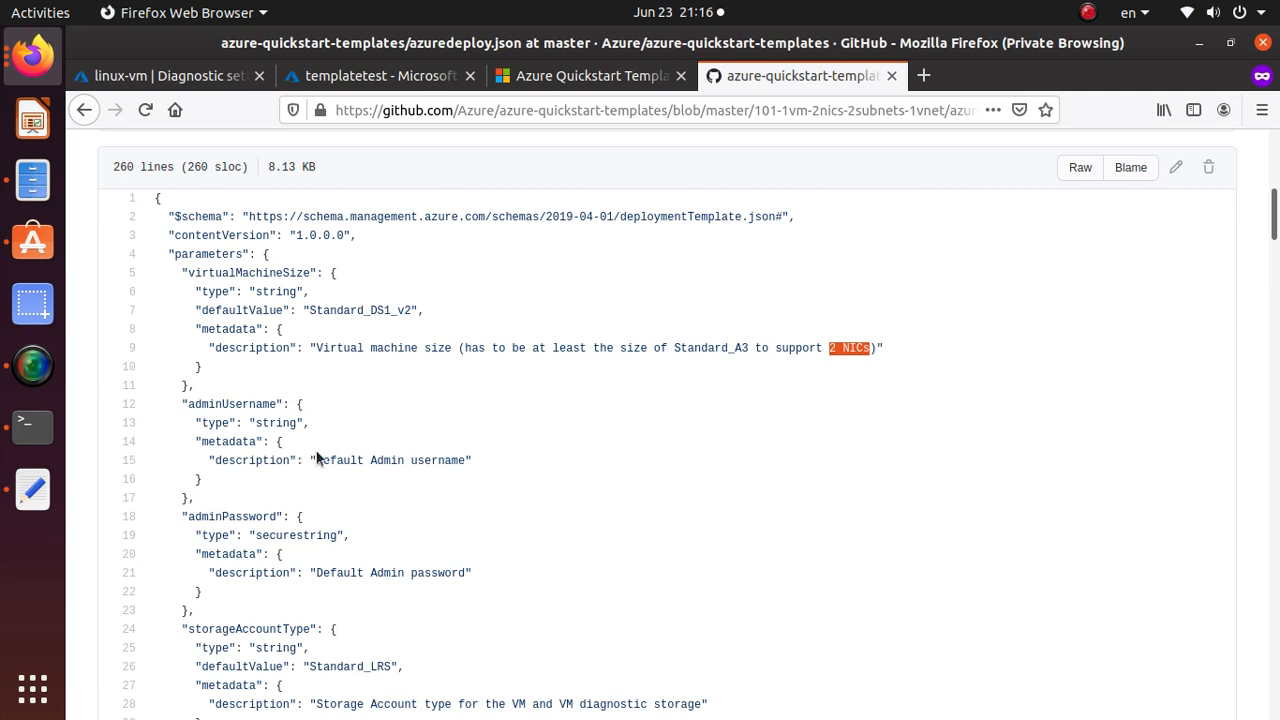
pyautogui.moveTo(316, 460); pyautogui.dragTo(469, 460)
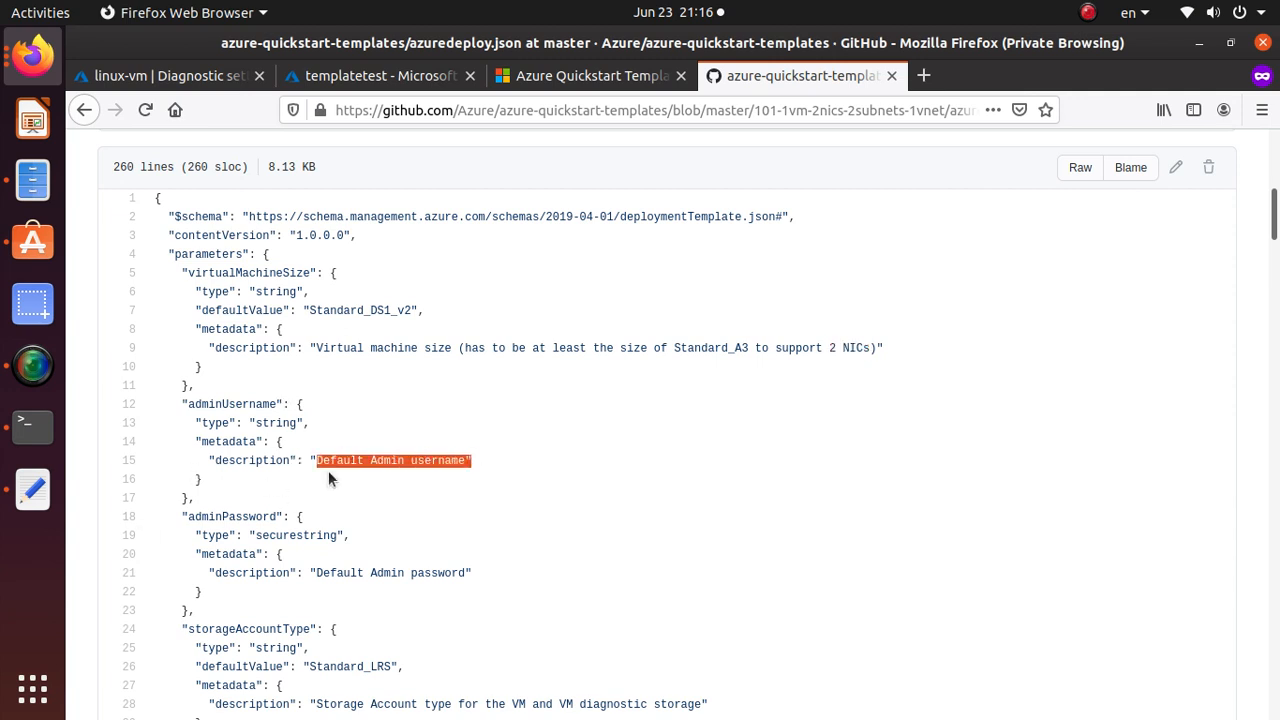
pyautogui.scroll(-2, 330, 478)
pyautogui.moveTo(320, 466); pyautogui.dragTo(485, 465)
pyautogui.scroll(-4, 486, 470)
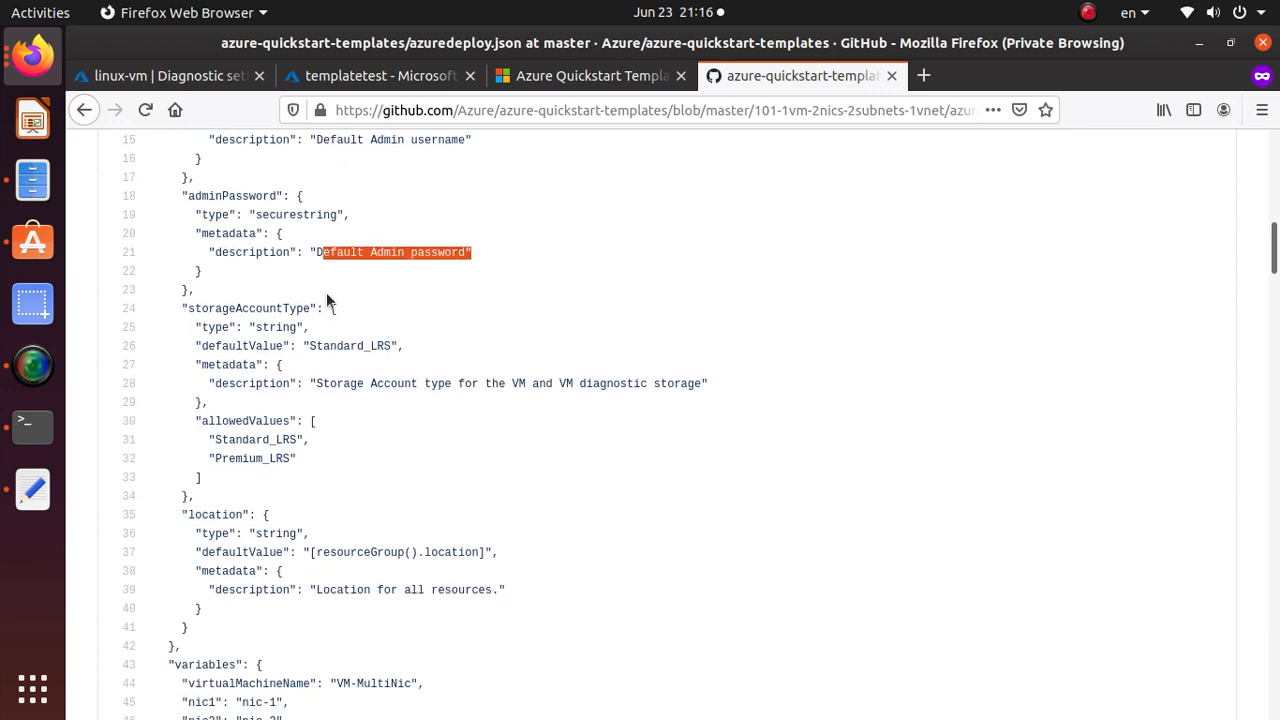
pyautogui.moveTo(316, 345); pyautogui.dragTo(391, 352)
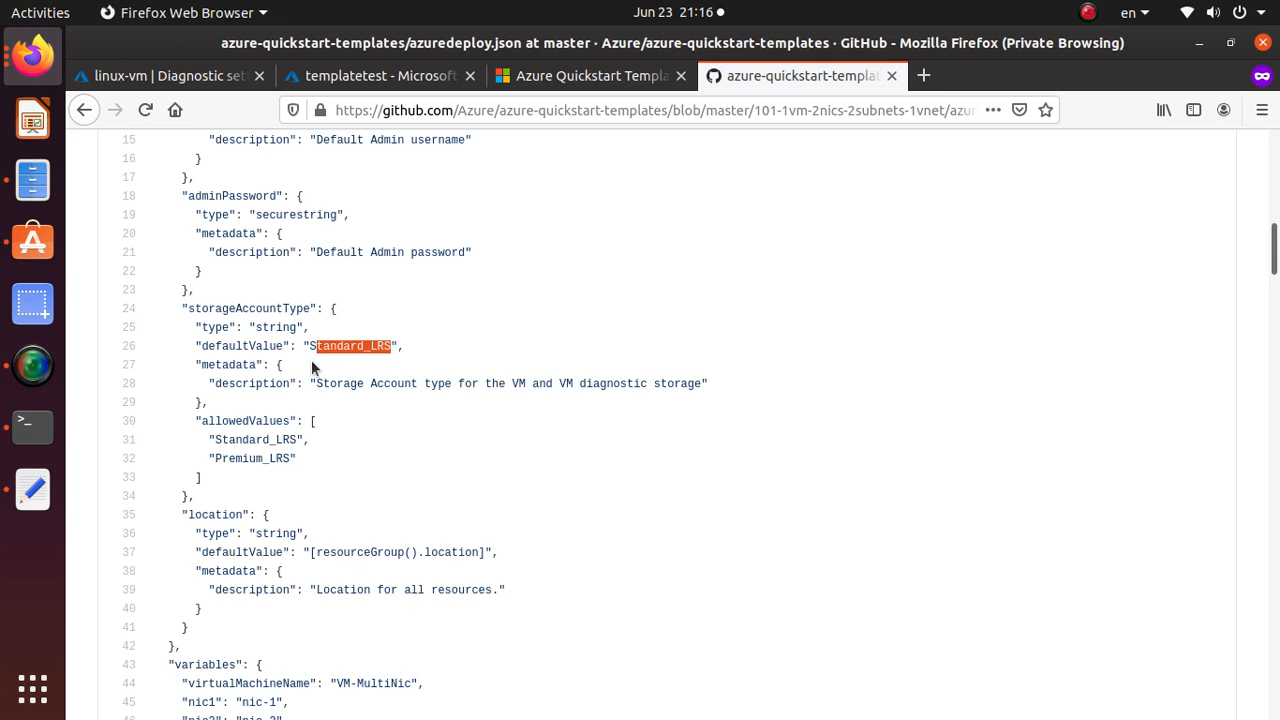
pyautogui.scroll(-2, 311, 366)
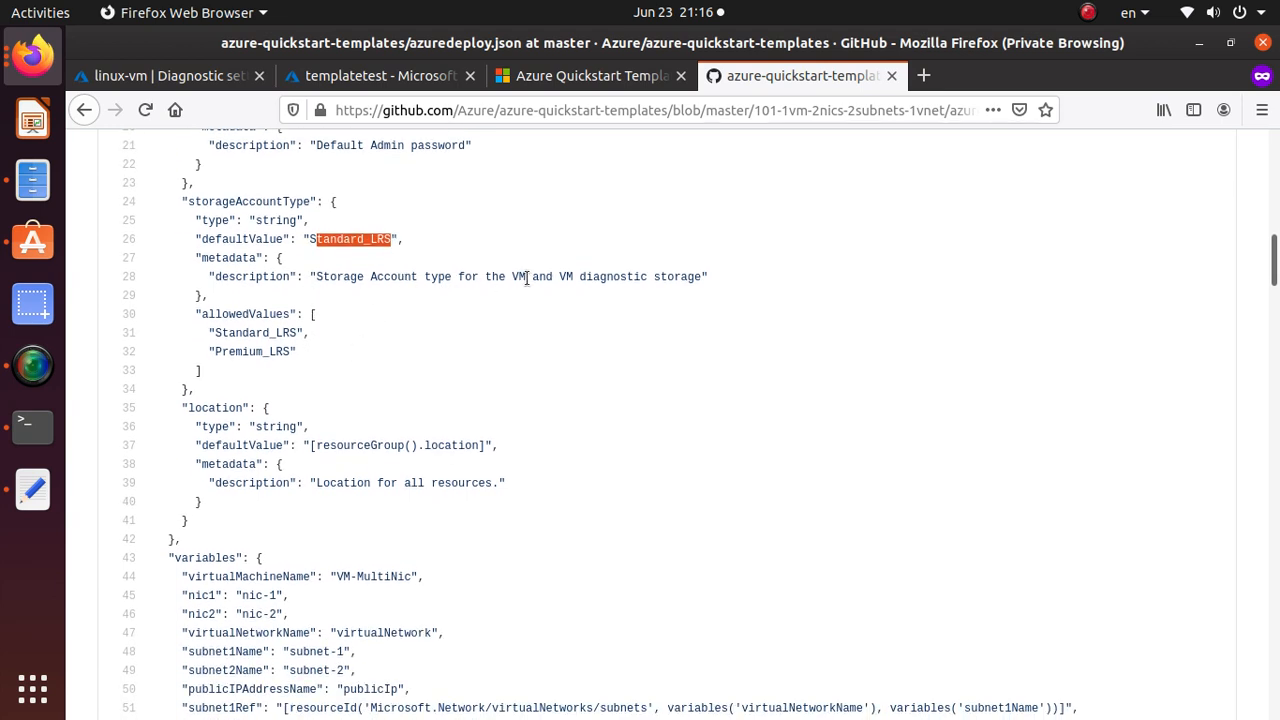
pyautogui.moveTo(566, 278); pyautogui.dragTo(703, 278)
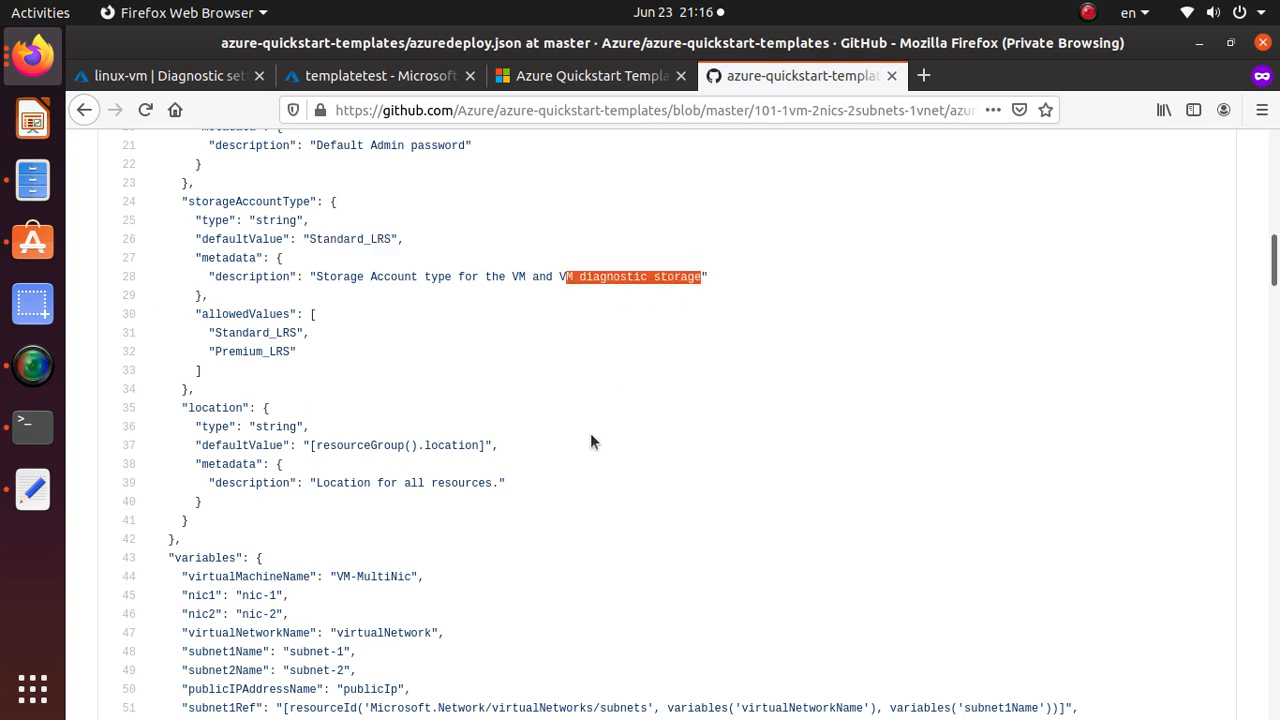
pyautogui.scroll(-2, 590, 434)
pyautogui.moveTo(333, 247); pyautogui.dragTo(155, 212)
pyautogui.scroll(2, 193, 260)
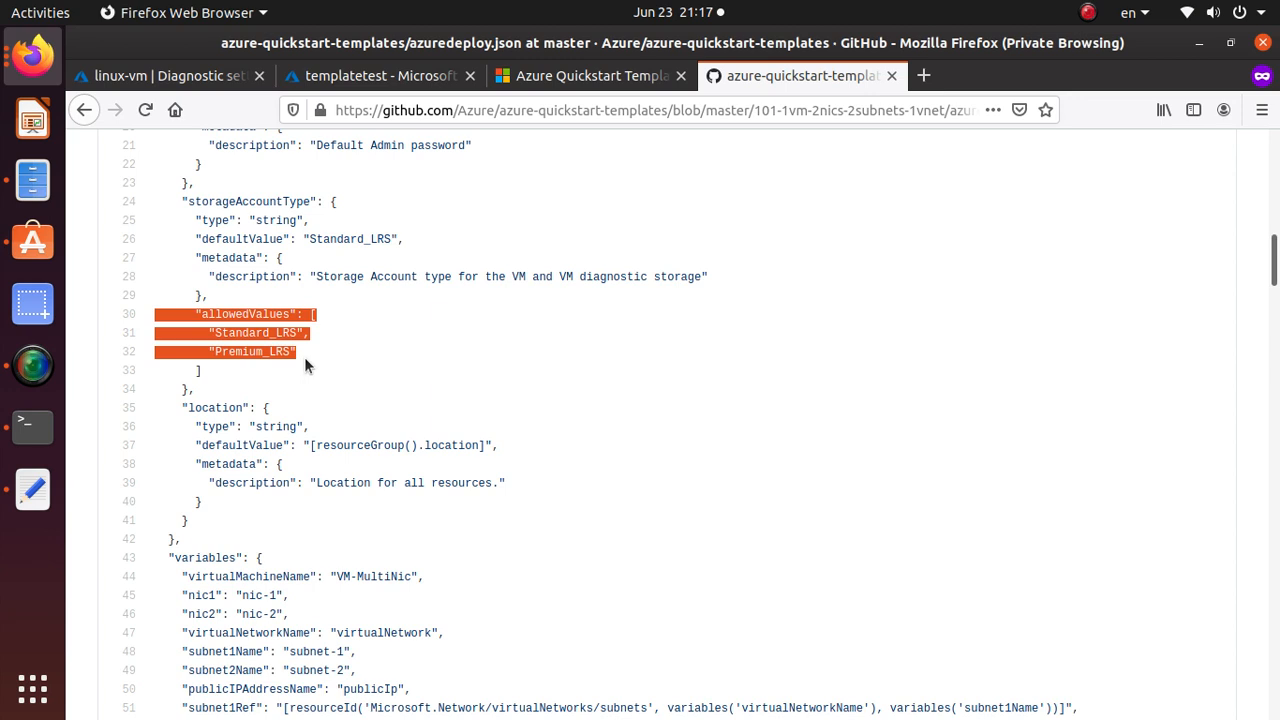
pyautogui.scroll(-2, 312, 371)
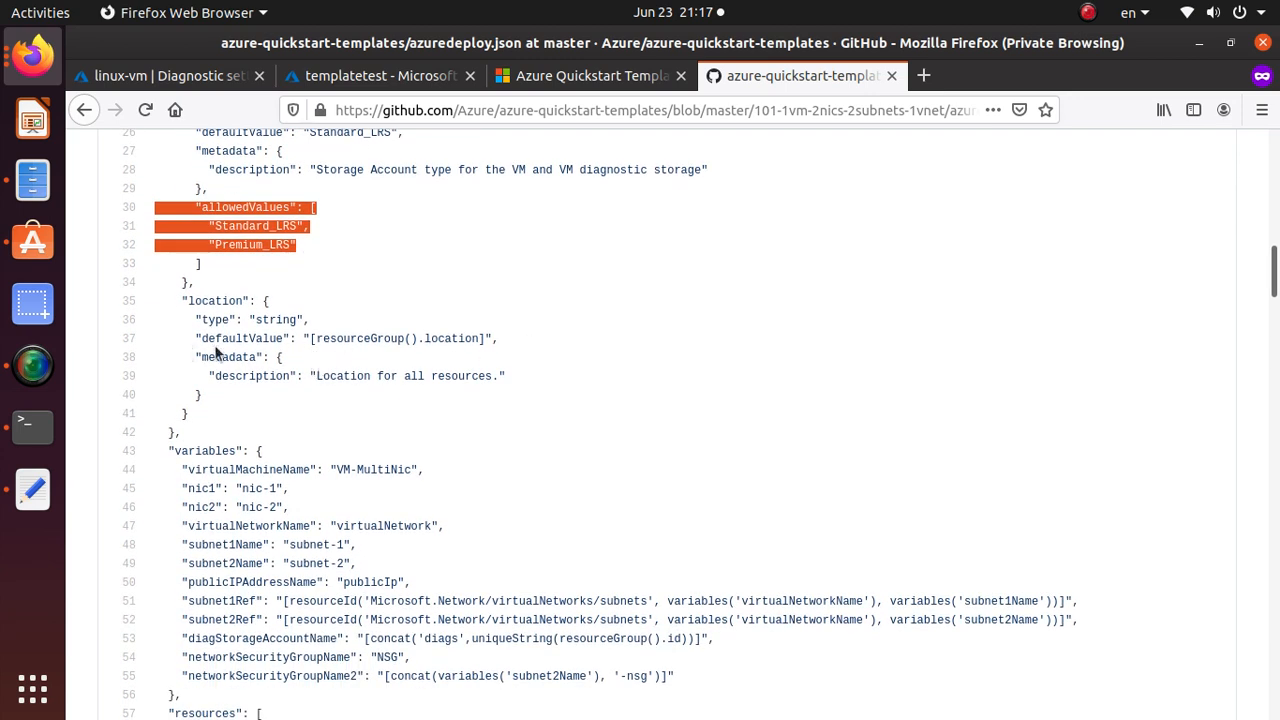
pyautogui.moveTo(303, 338); pyautogui.dragTo(506, 340)
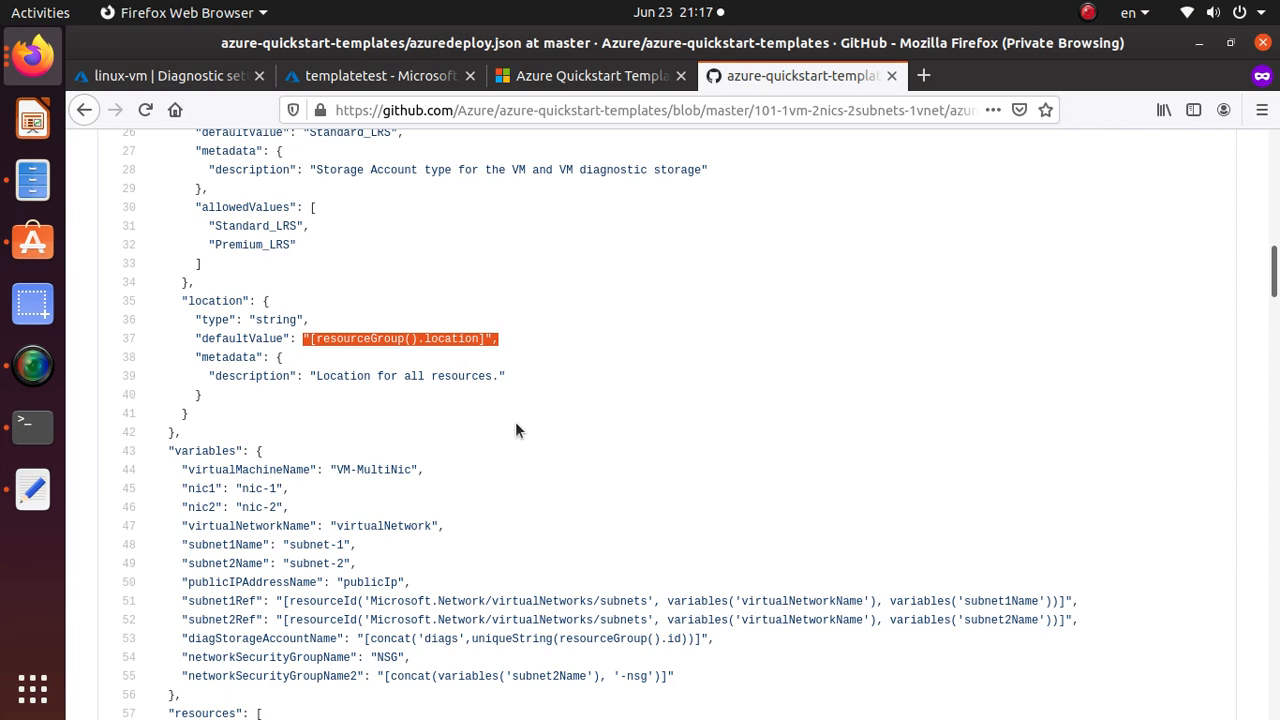
pyautogui.scroll(-3, 515, 430)
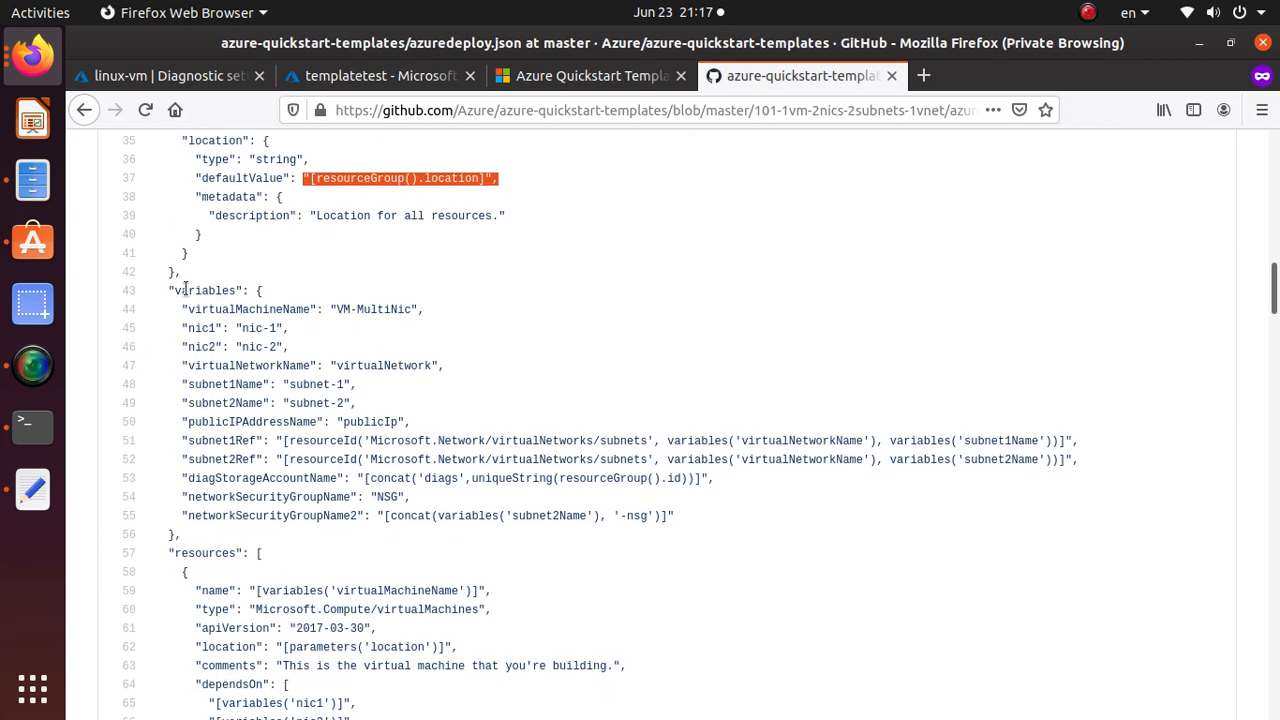
pyautogui.tripleClick(185, 288)
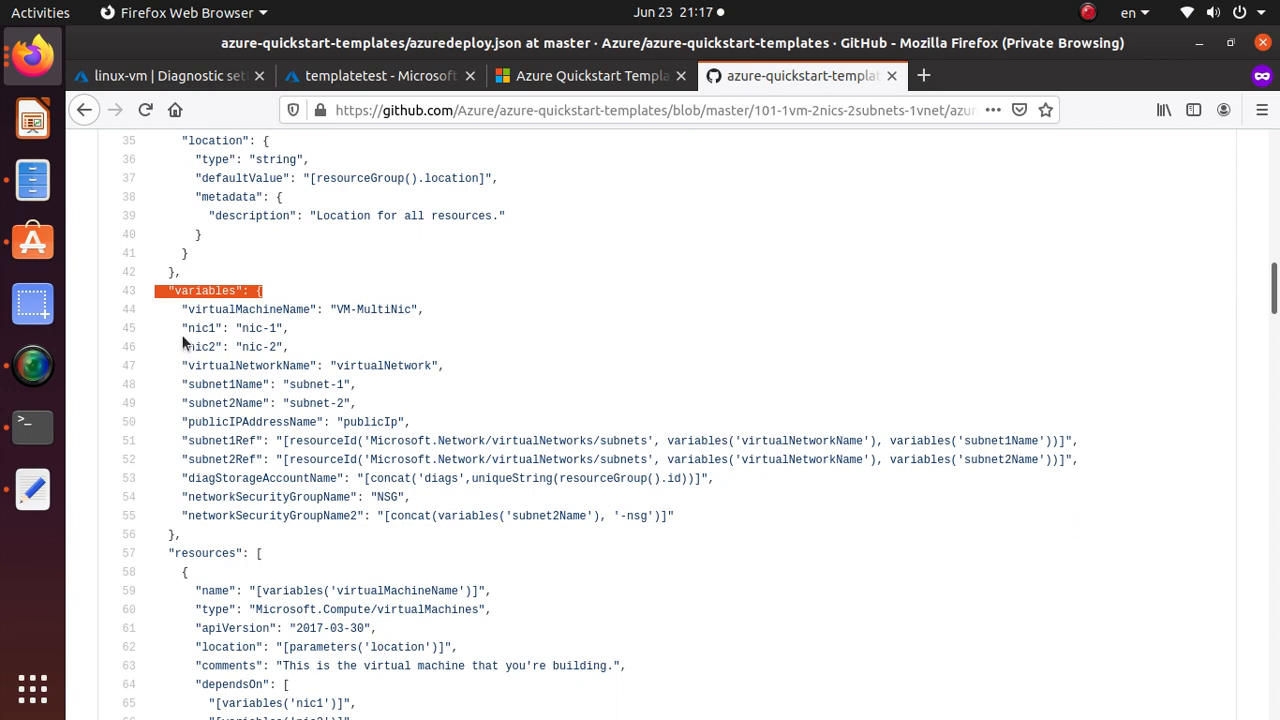
pyautogui.scroll(-4, 400, 380)
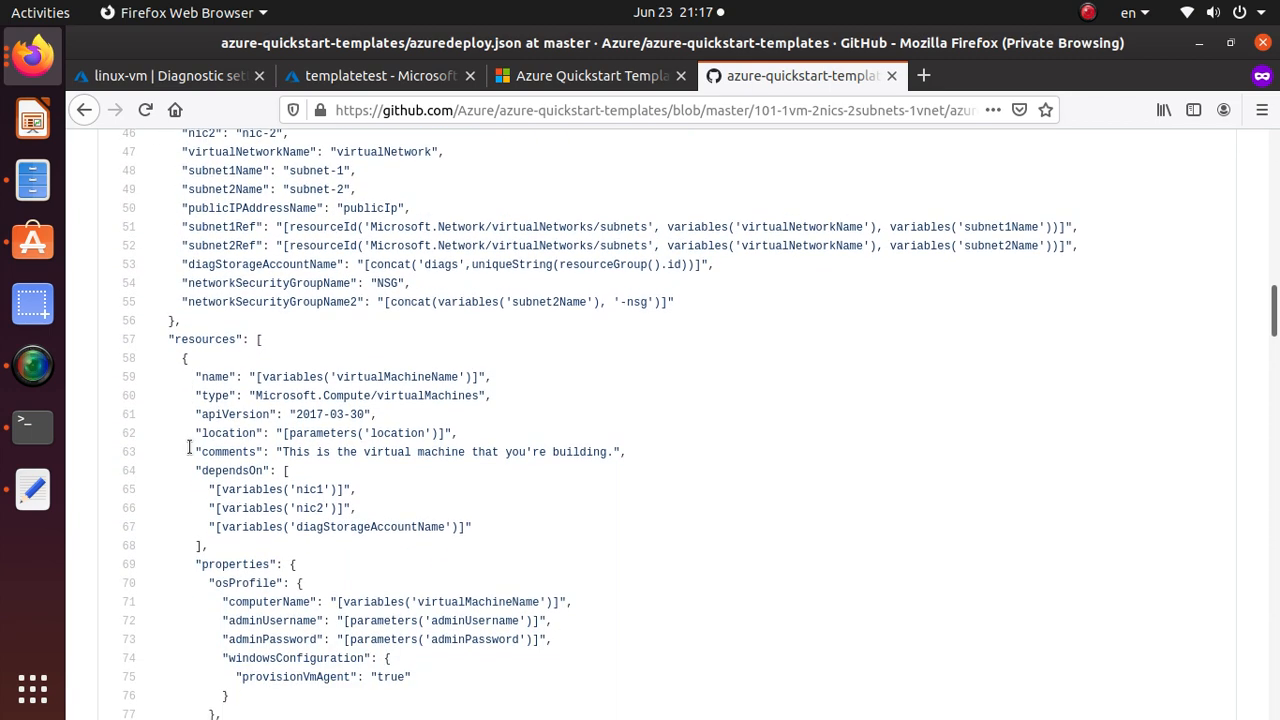
pyautogui.doubleClick(226, 340)
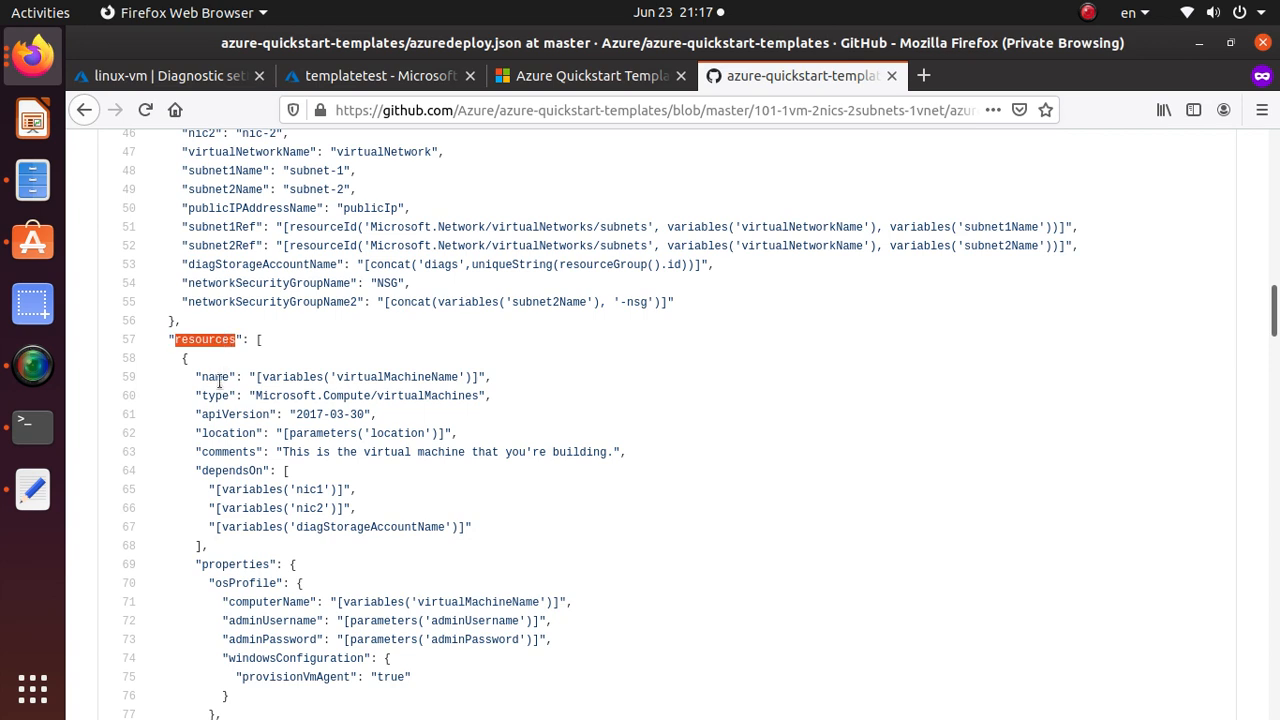
pyautogui.click(283, 383)
pyautogui.doubleClick(381, 376)
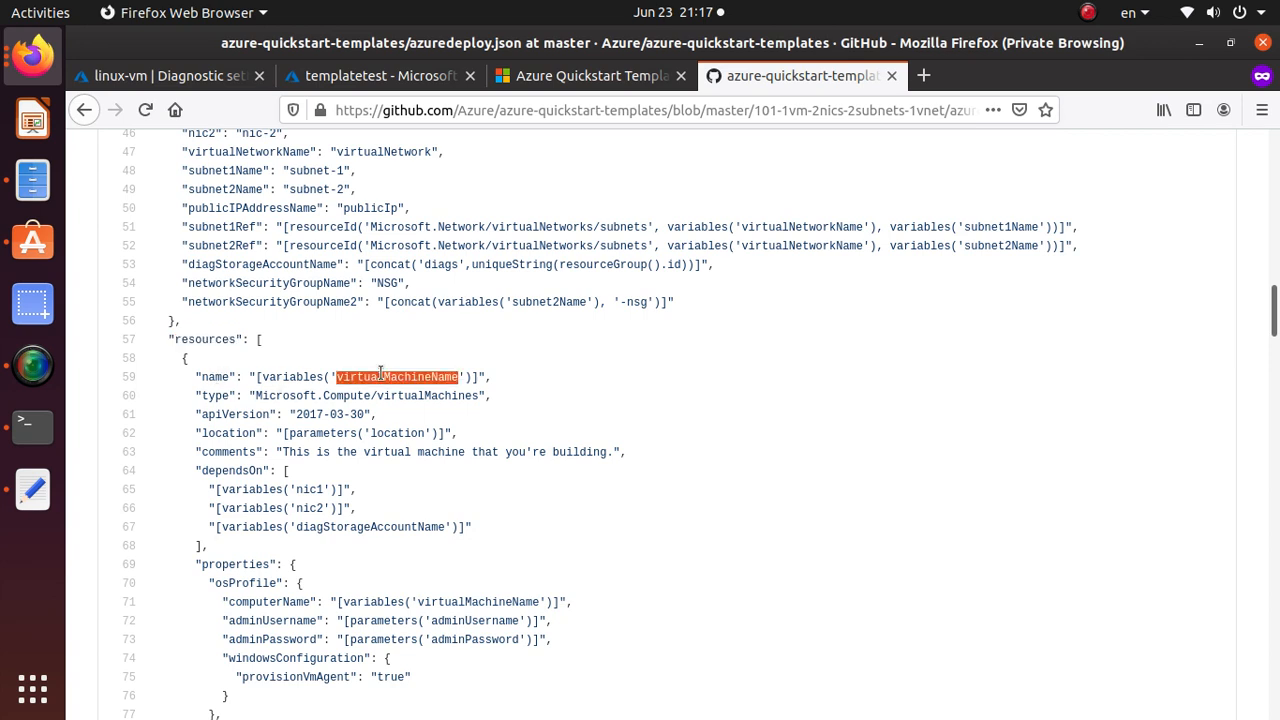
pyautogui.doubleClick(212, 398)
pyautogui.moveTo(256, 395); pyautogui.dragTo(371, 397)
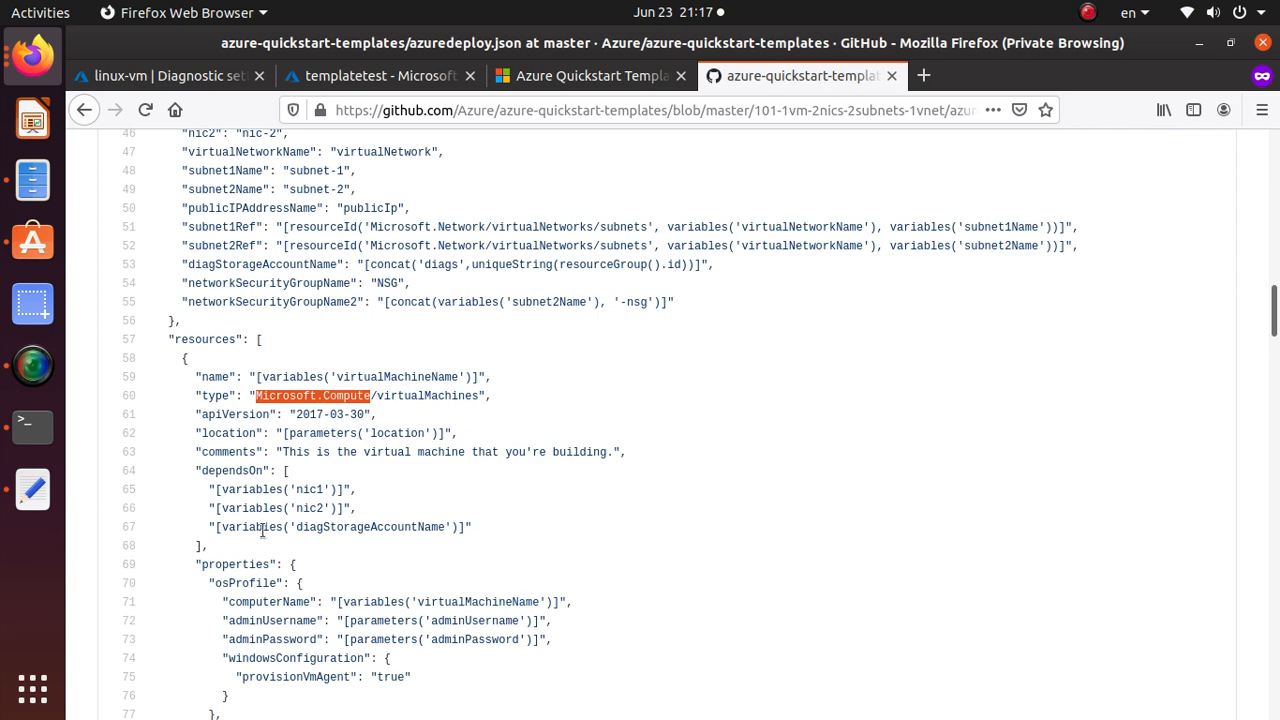
pyautogui.scroll(-2, 263, 531)
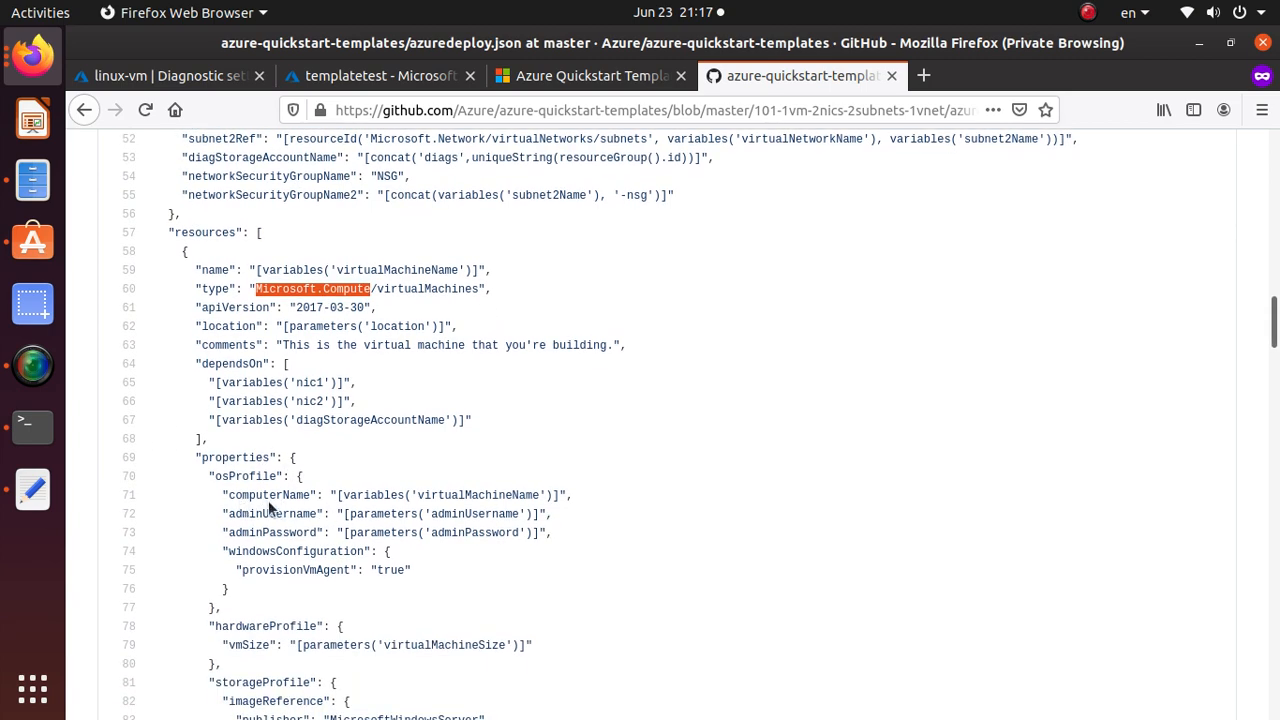
pyautogui.doubleClick(293, 494)
pyautogui.click(283, 515)
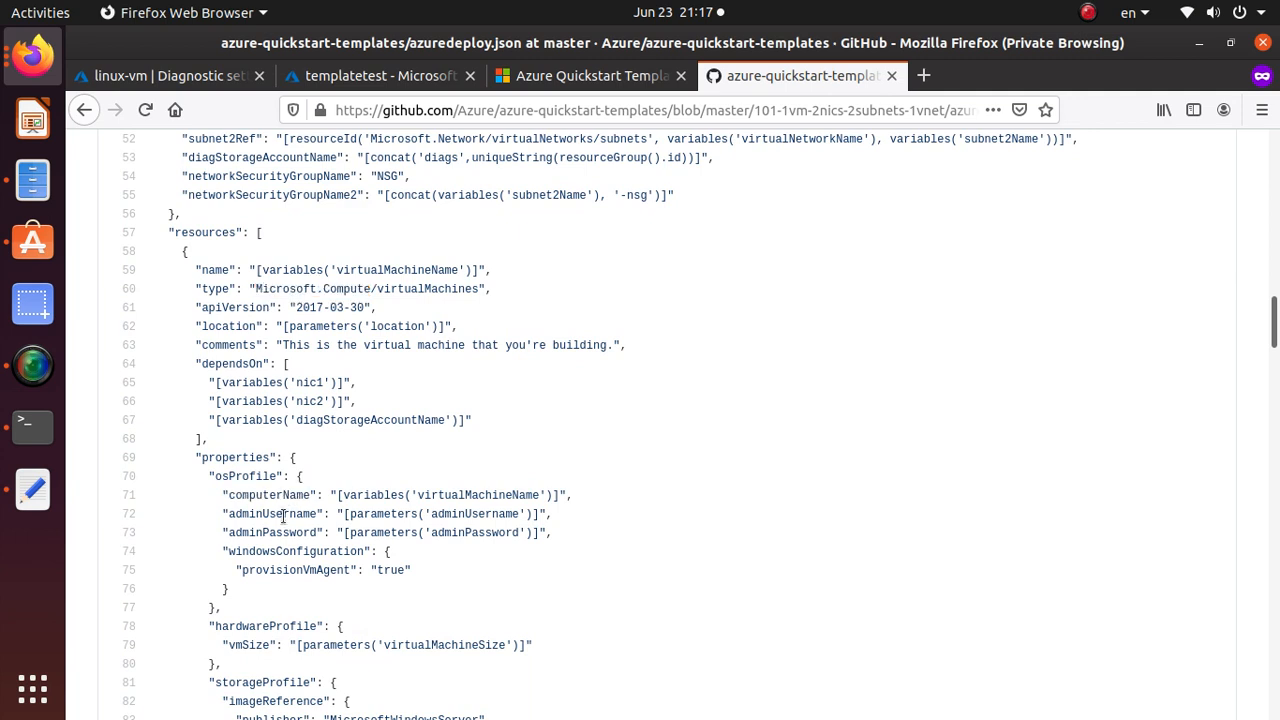
pyautogui.doubleClick(283, 514)
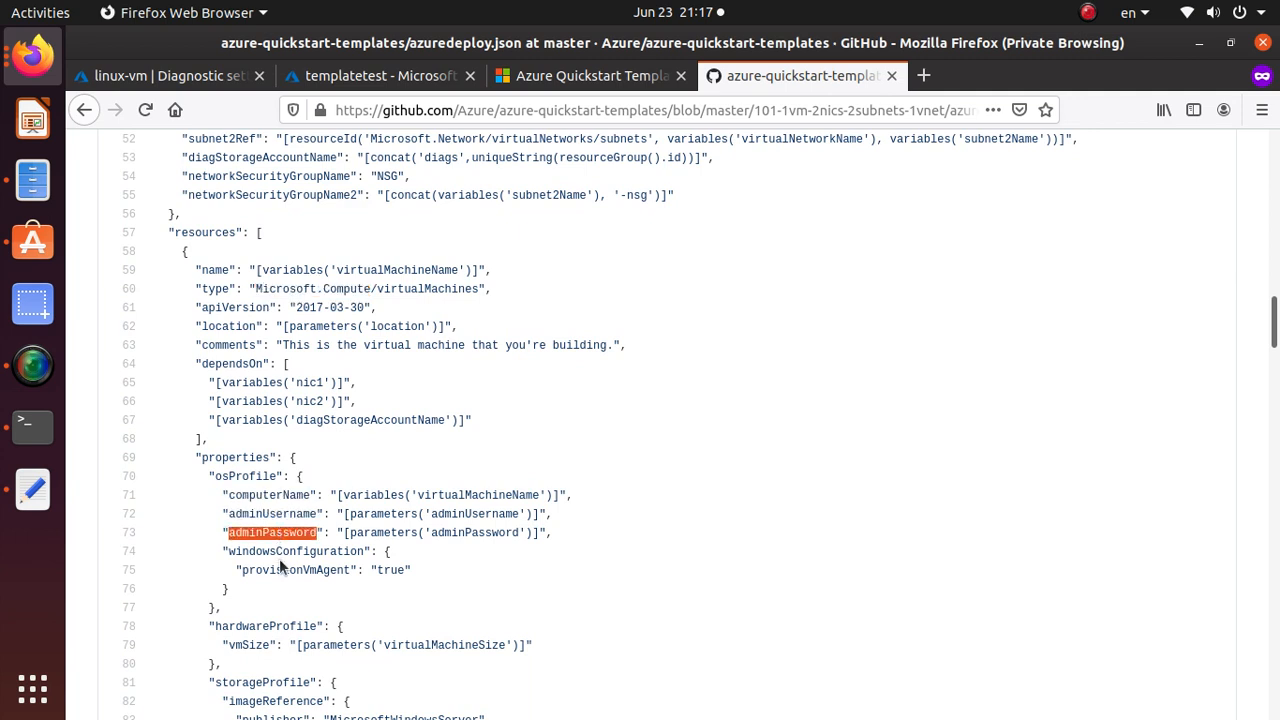
pyautogui.doubleClick(317, 551)
pyautogui.scroll(-5, 317, 551)
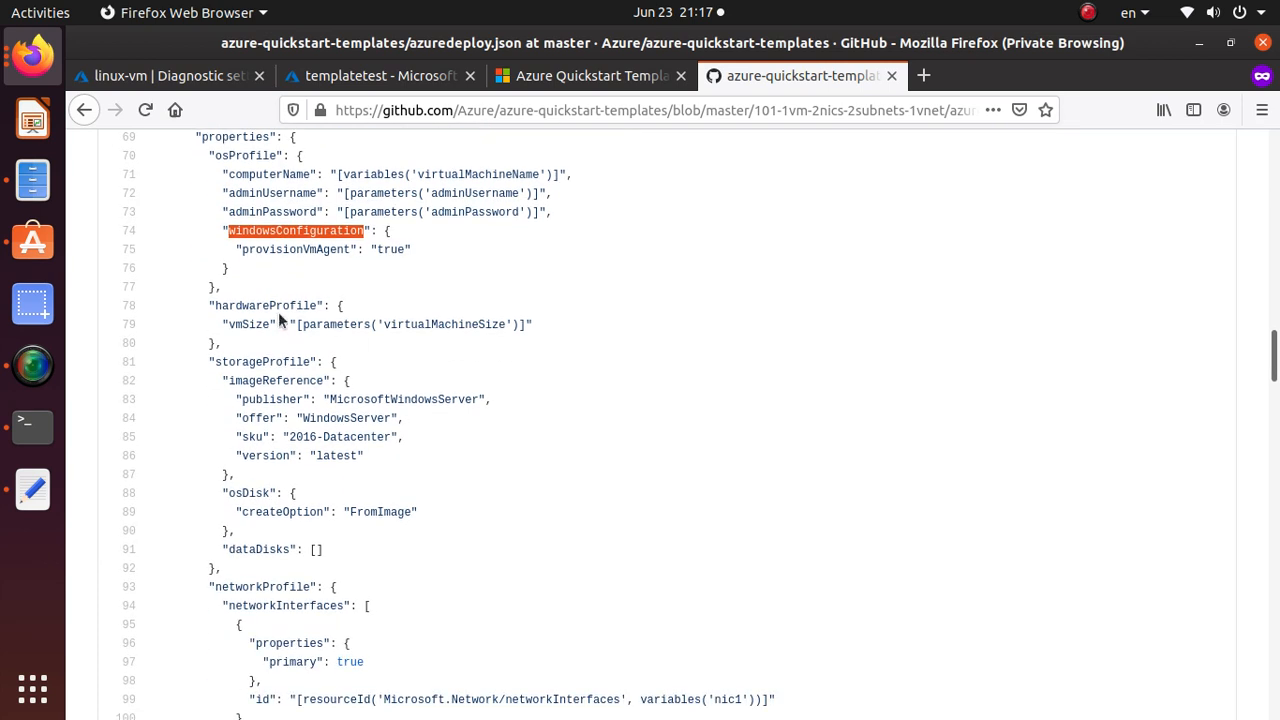
pyautogui.moveTo(548, 213); pyautogui.dragTo(208, 193)
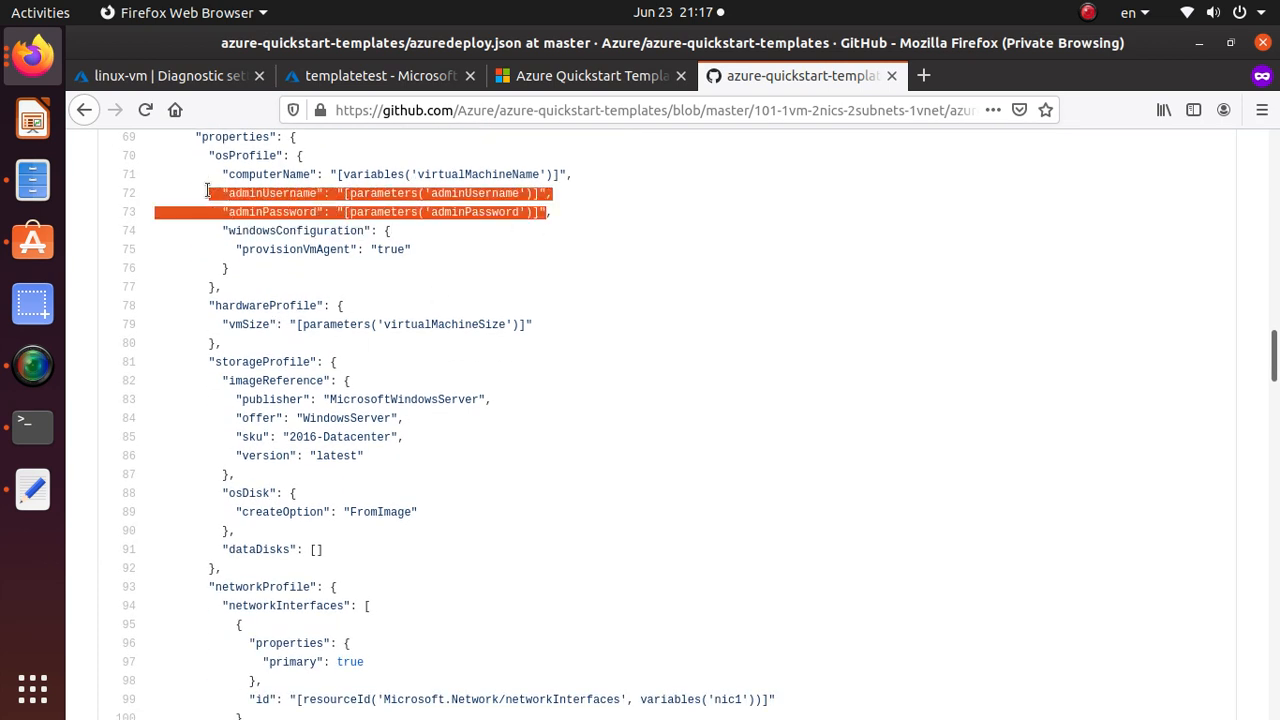
pyautogui.click(450, 212)
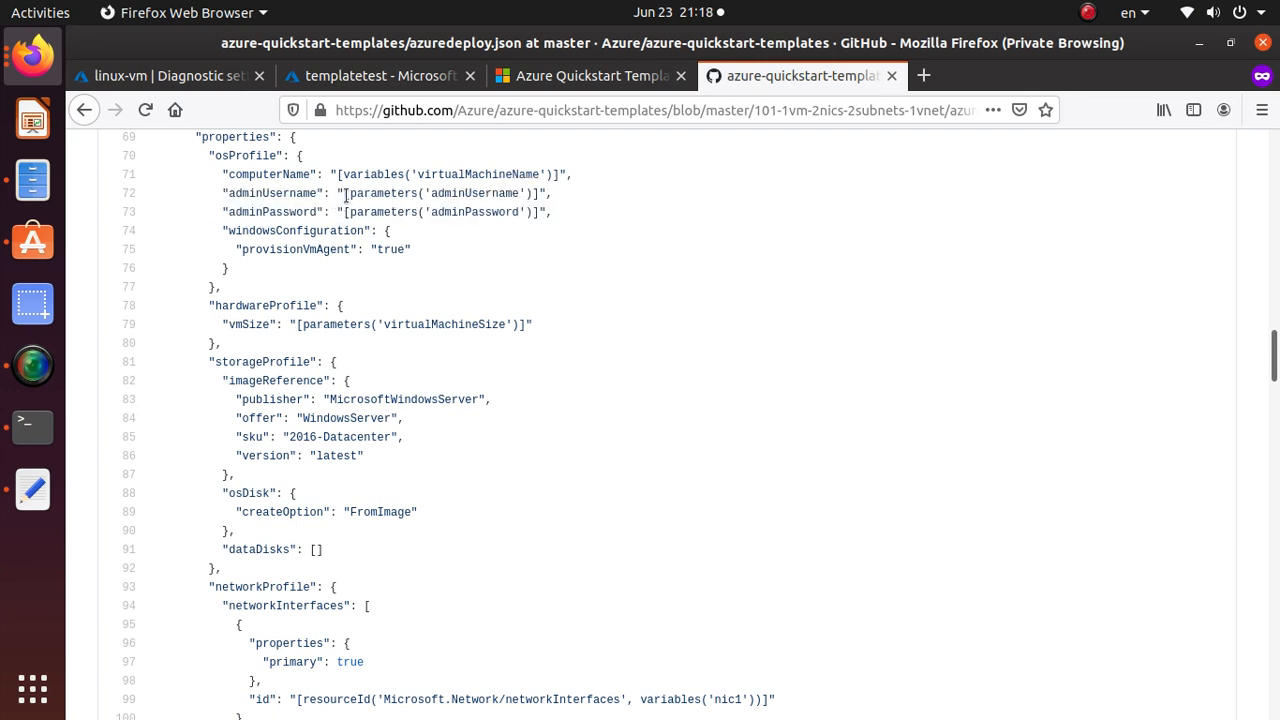
pyautogui.moveTo(347, 193); pyautogui.dragTo(419, 195)
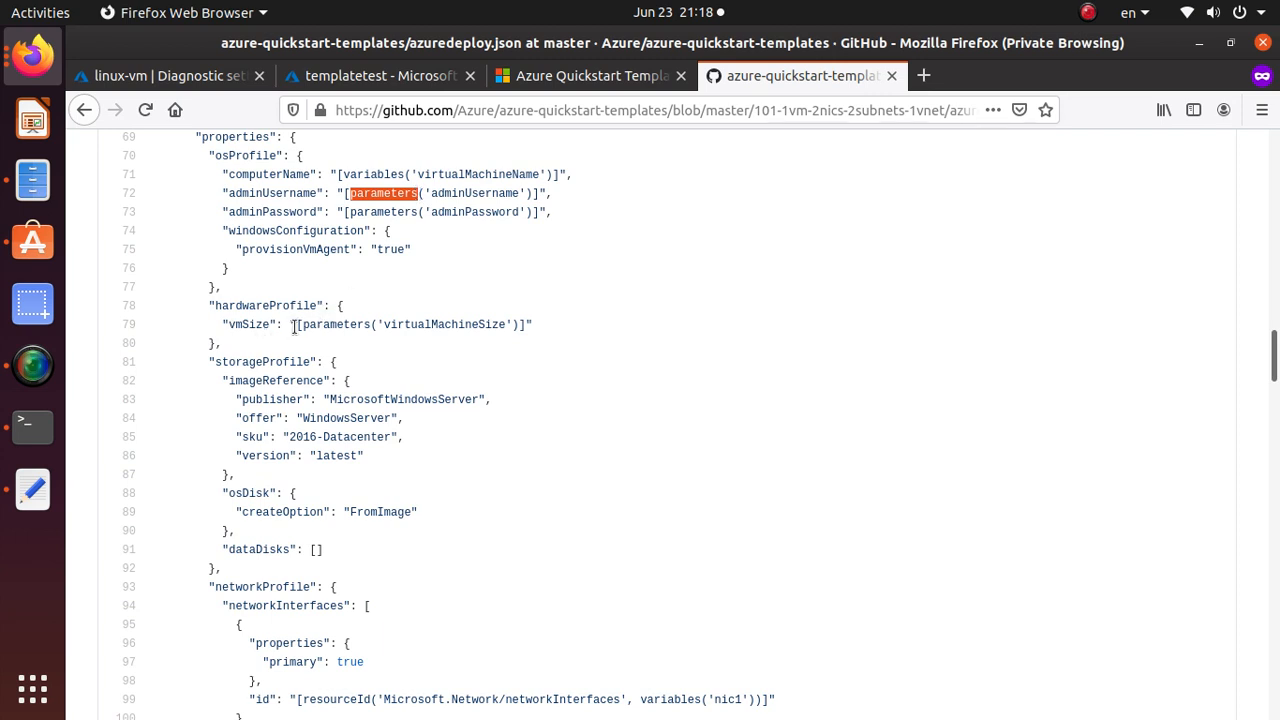
pyautogui.moveTo(301, 325); pyautogui.dragTo(514, 326)
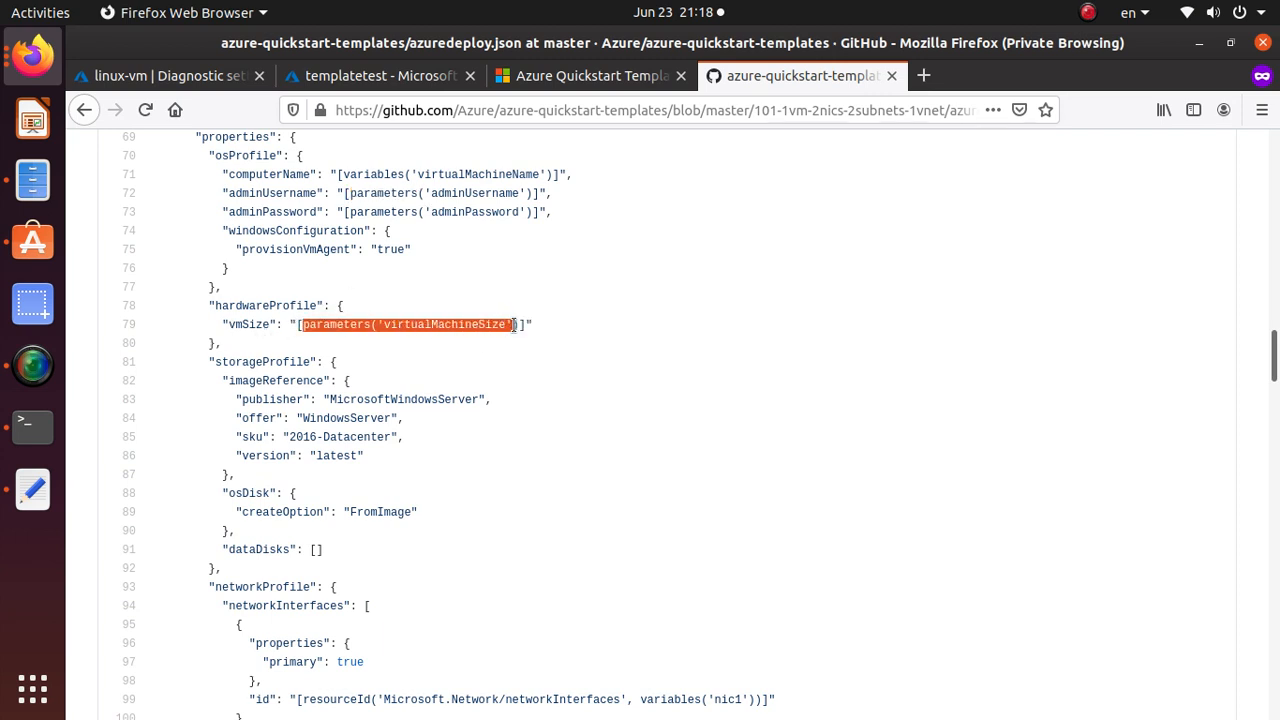
pyautogui.click(378, 356)
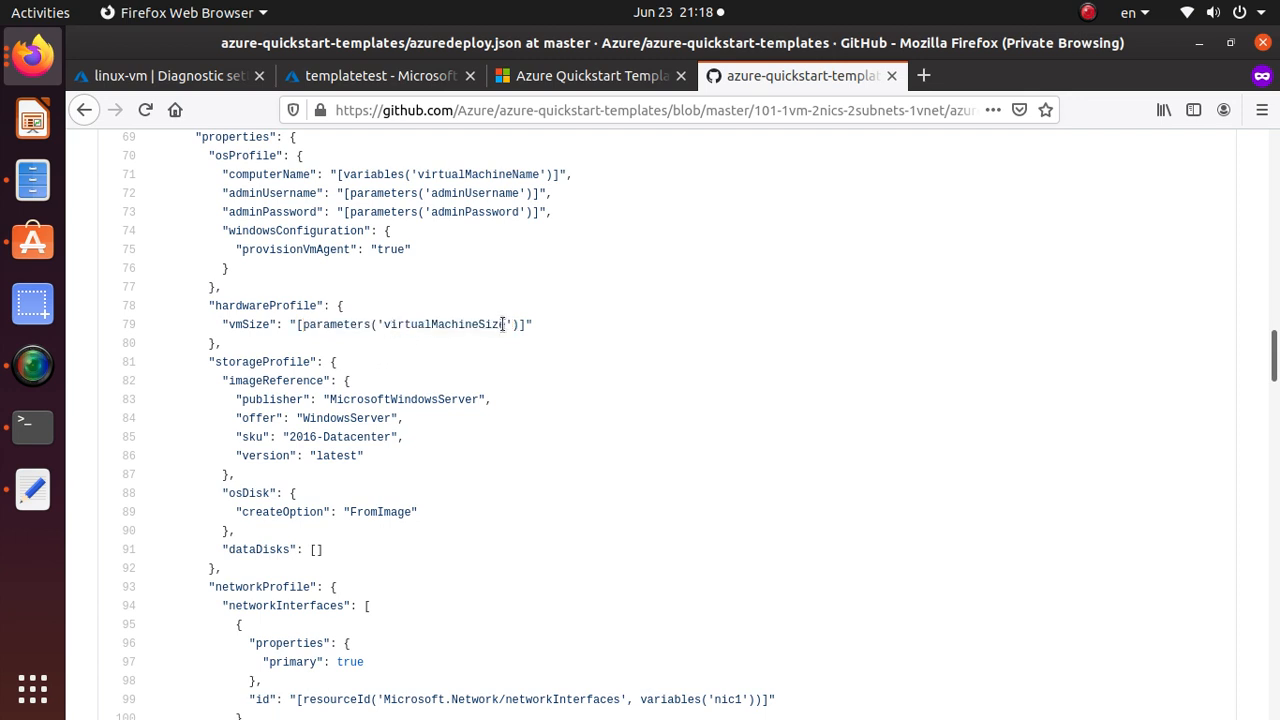
pyautogui.moveTo(505, 324); pyautogui.dragTo(389, 320)
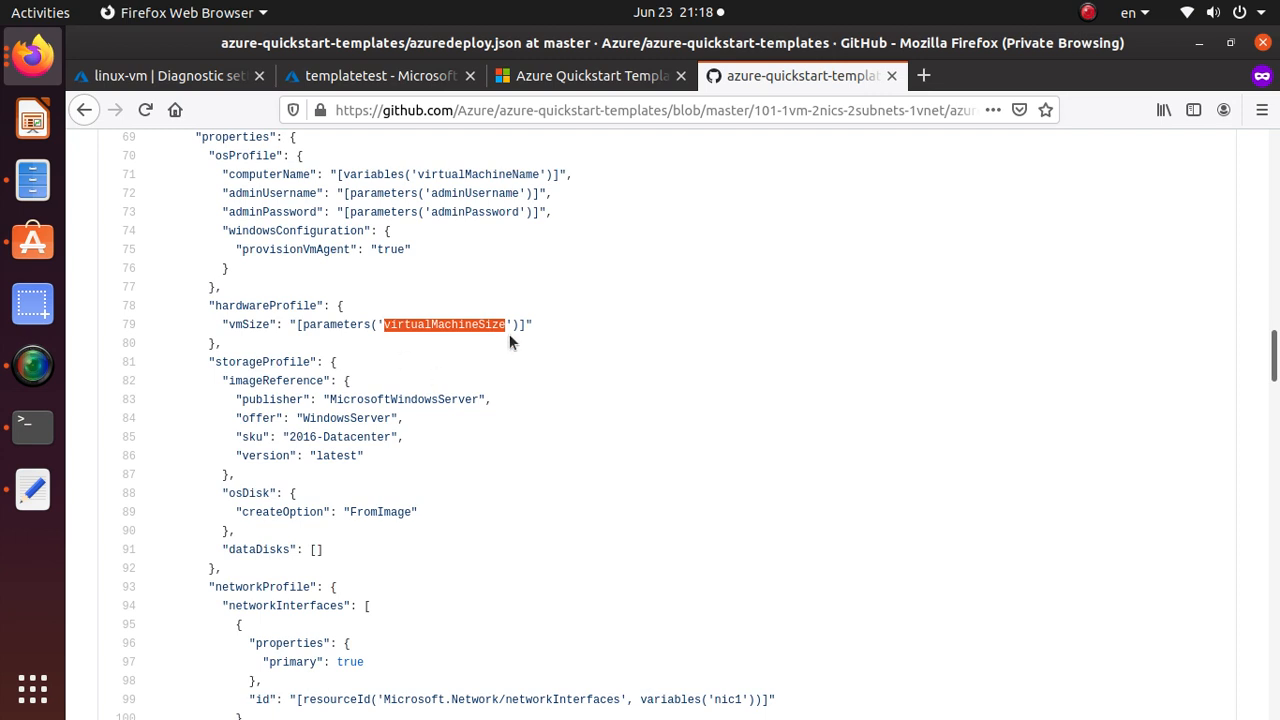
pyautogui.scroll(-3, 507, 343)
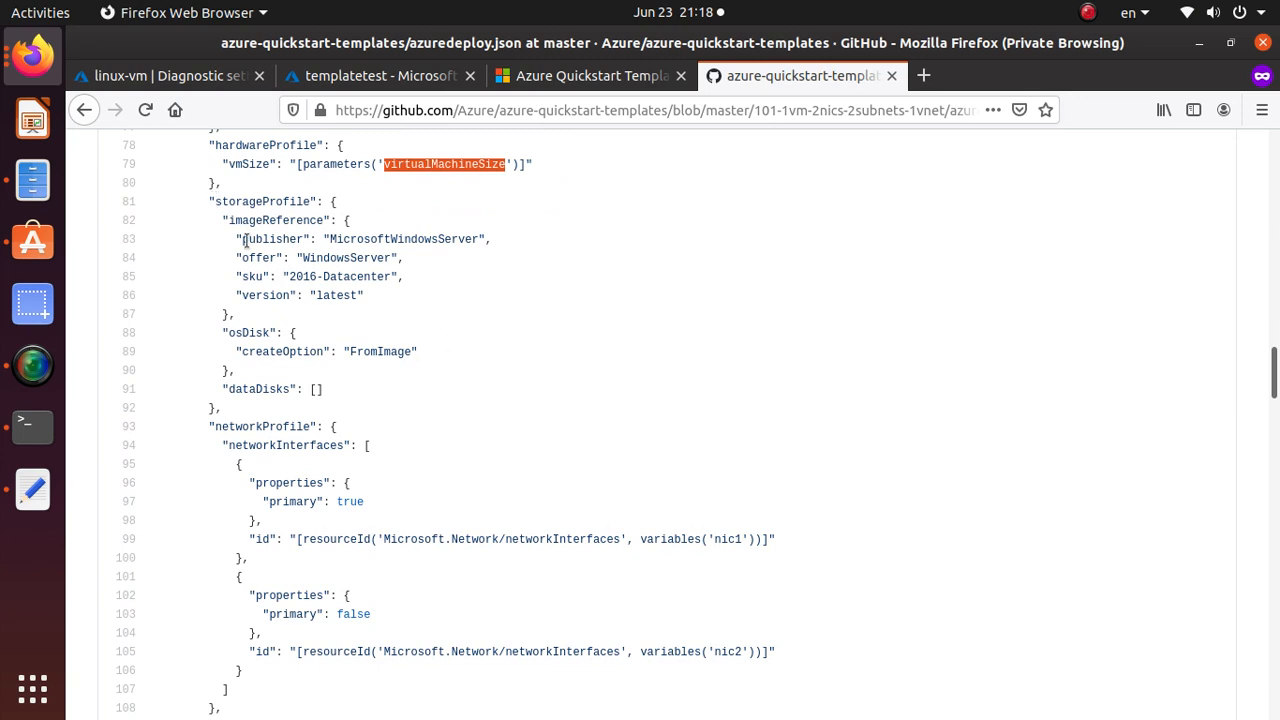
pyautogui.tripleClick(362, 258)
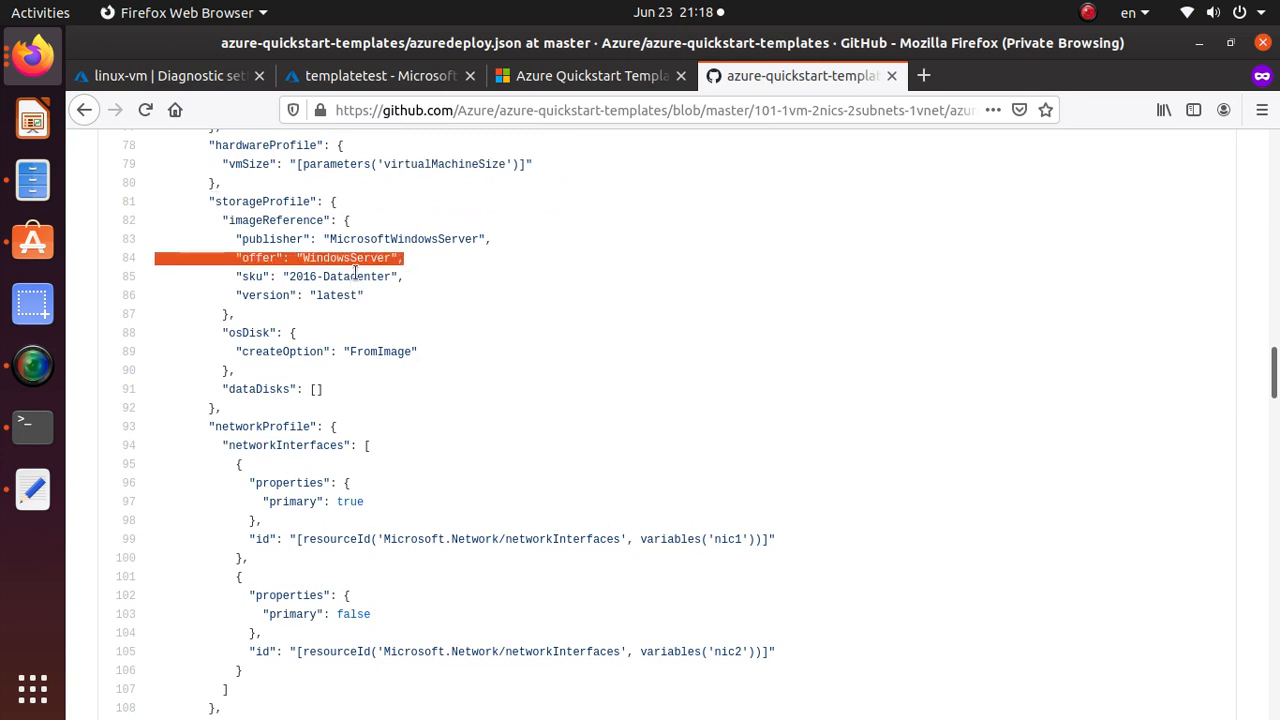
pyautogui.click(357, 283)
pyautogui.doubleClick(357, 281)
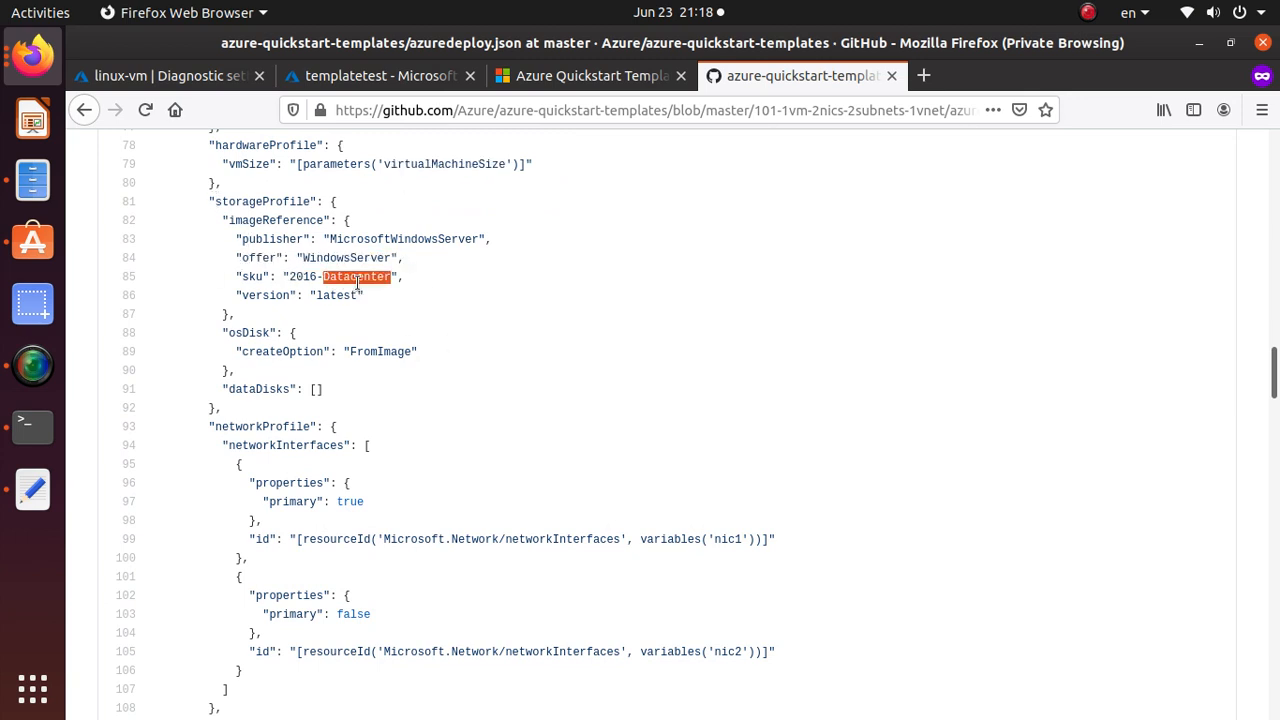
pyautogui.doubleClick(342, 294)
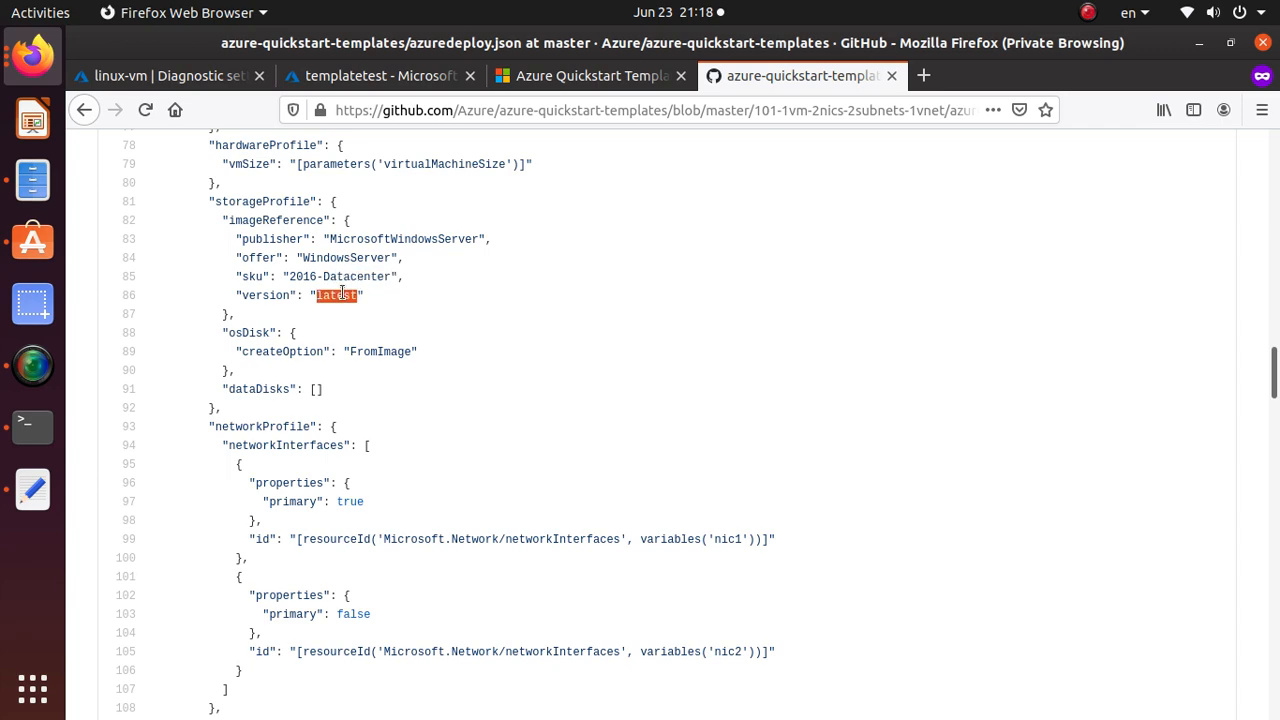
pyautogui.scroll(-12, 342, 294)
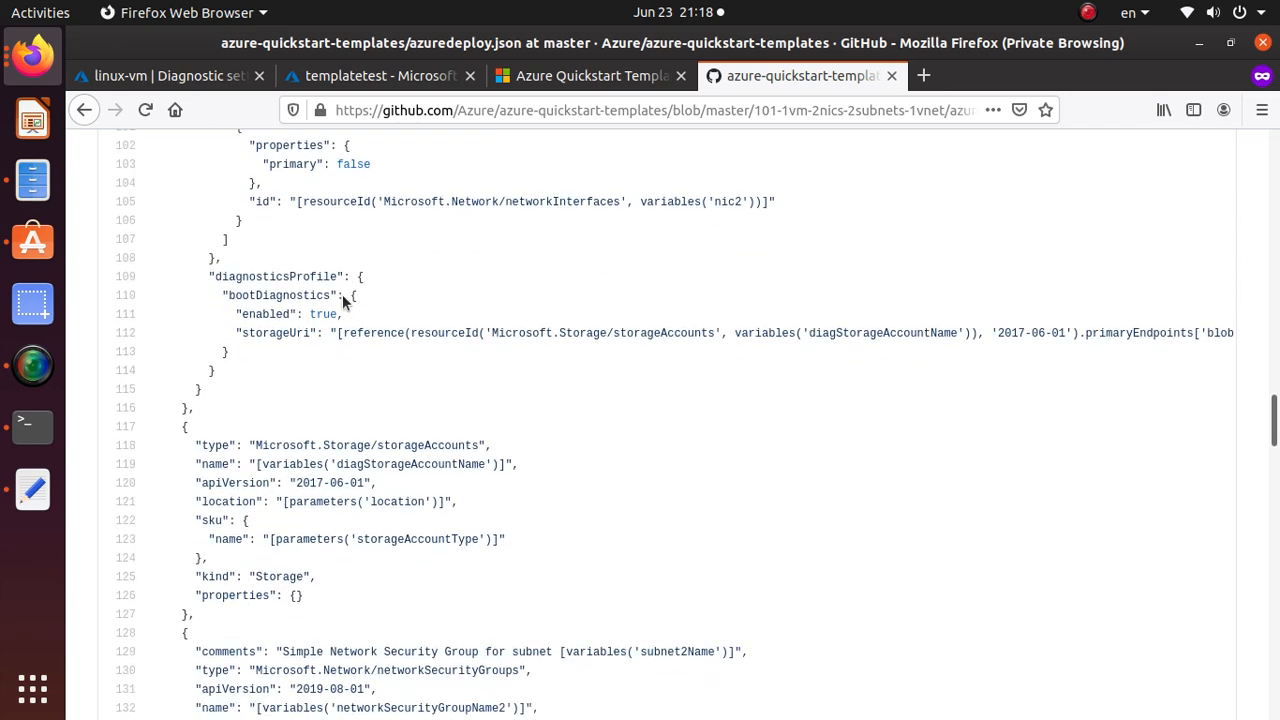
pyautogui.scroll(-20, 342, 300)
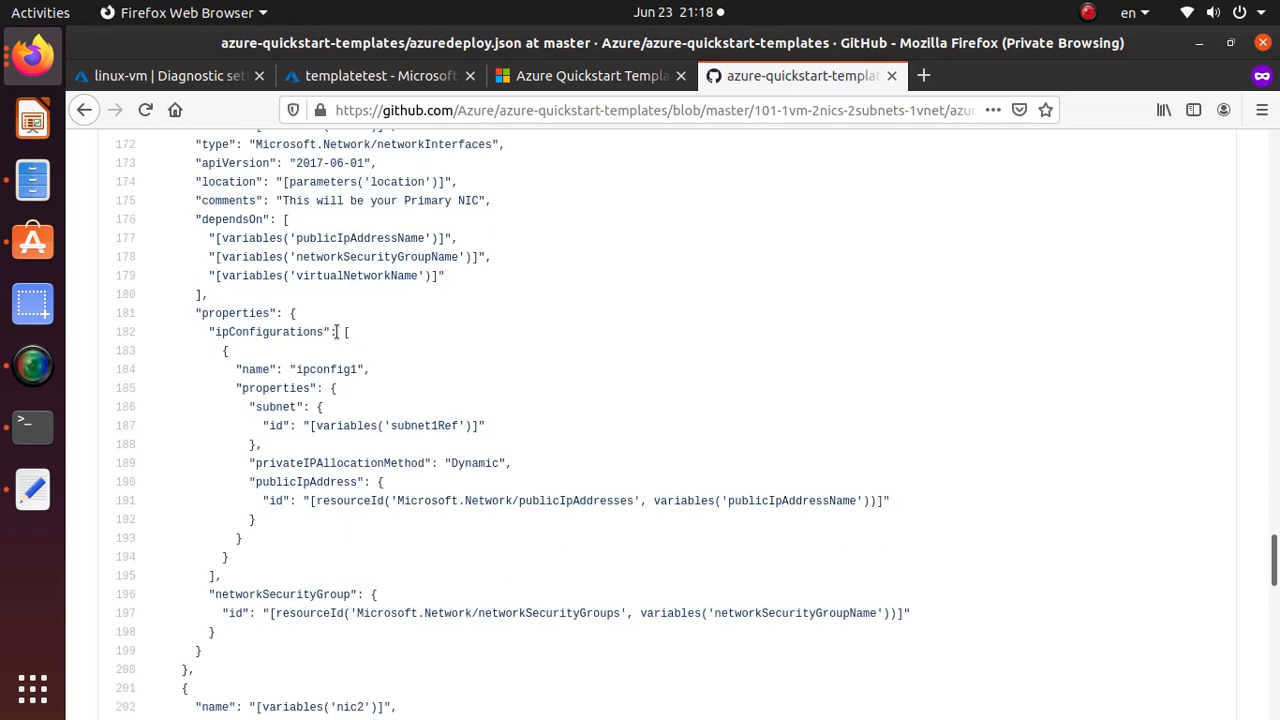
pyautogui.scroll(-4, 334, 338)
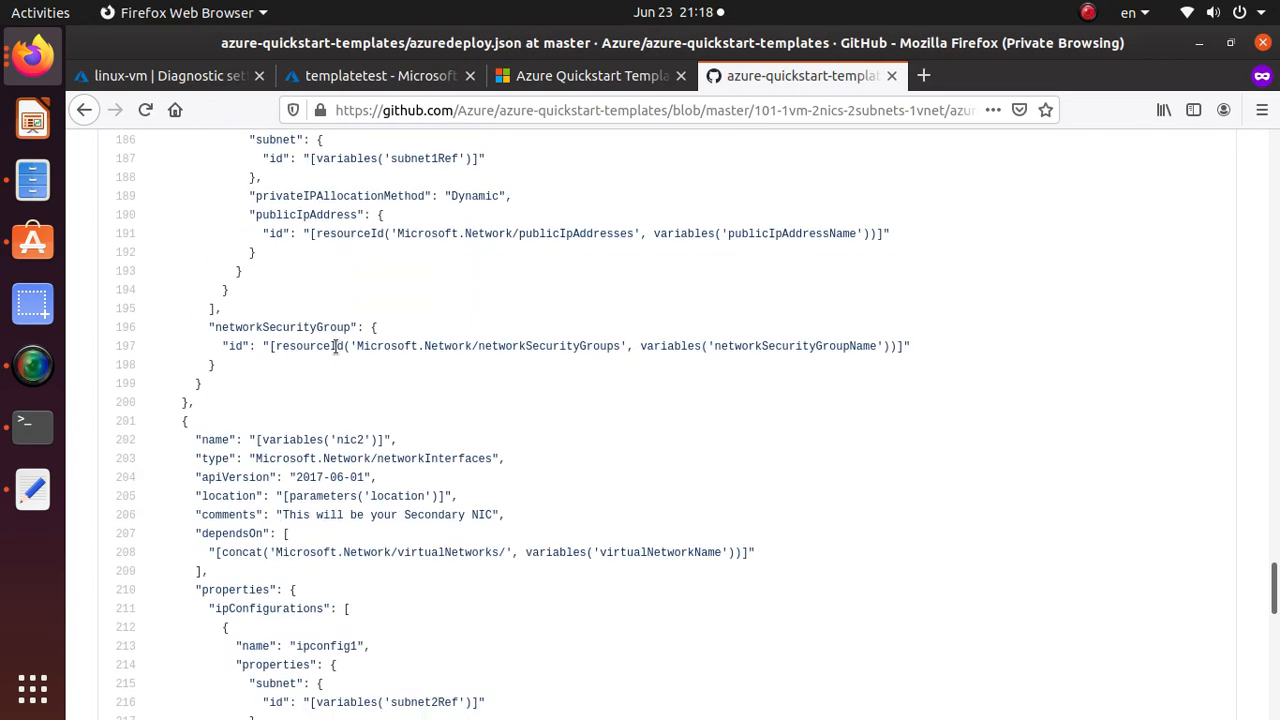
pyautogui.scroll(-8, 335, 346)
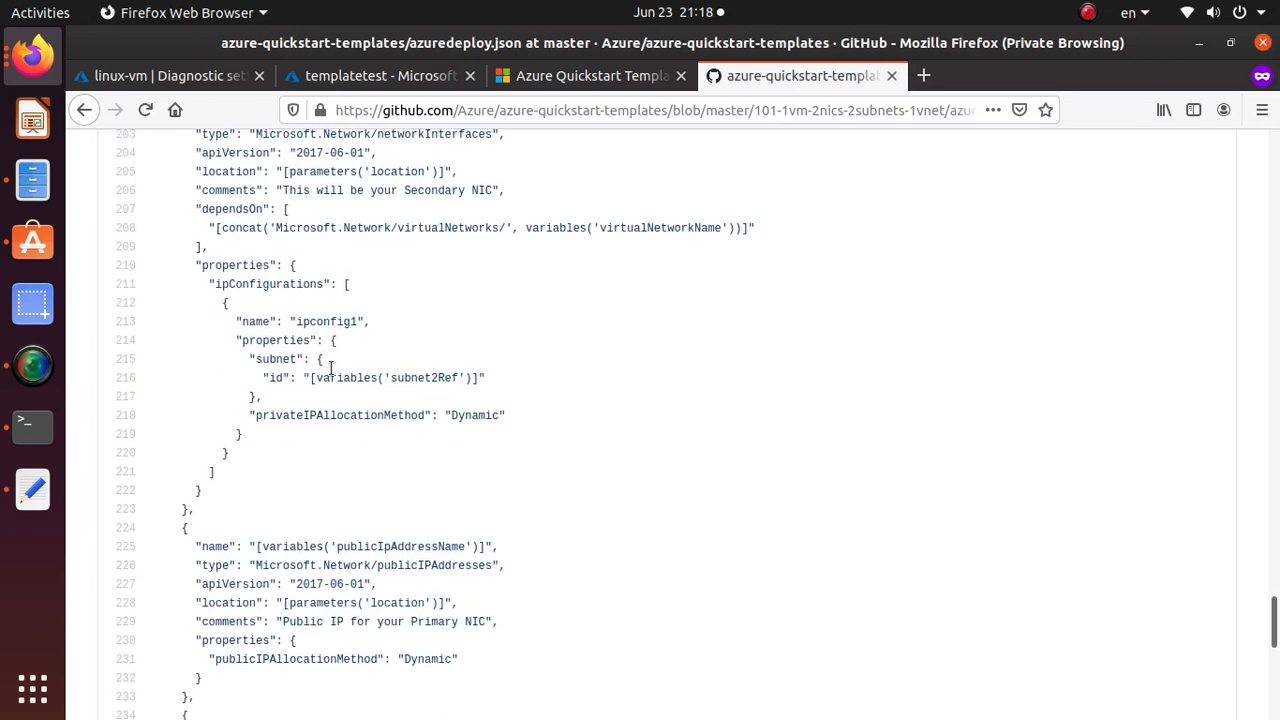
pyautogui.scroll(20, 330, 370)
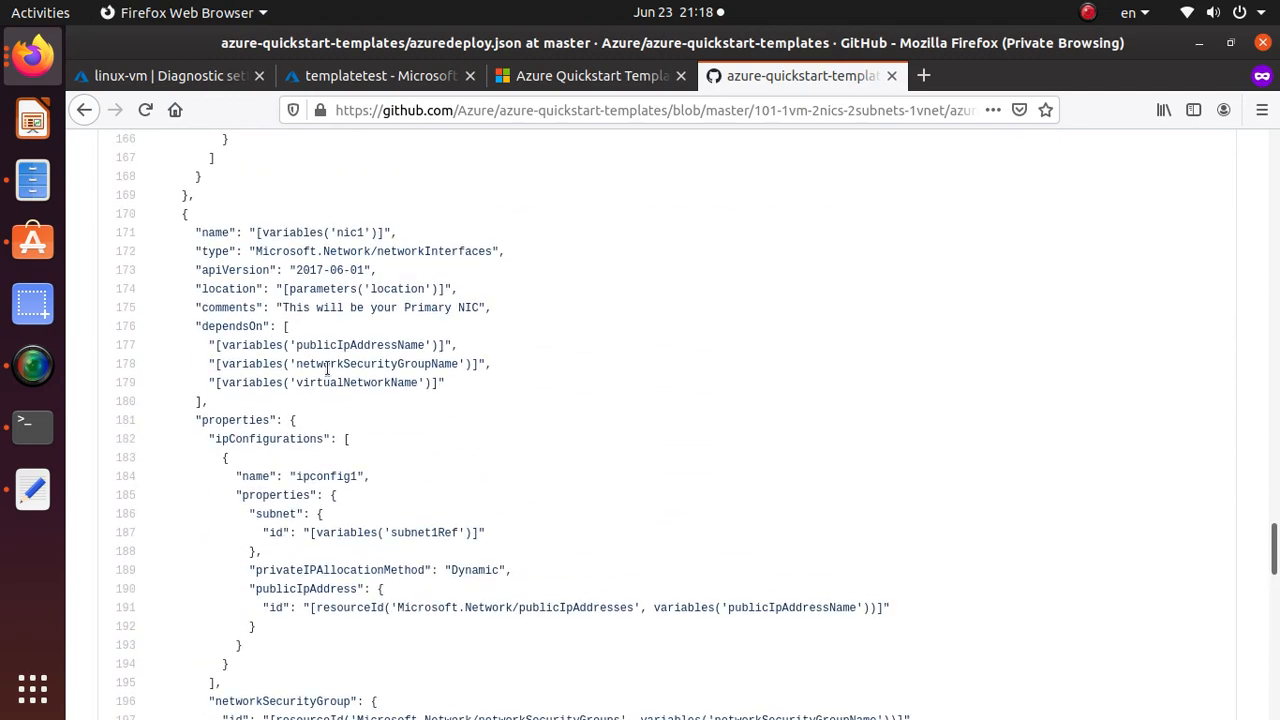
pyautogui.scroll(20, 325, 376)
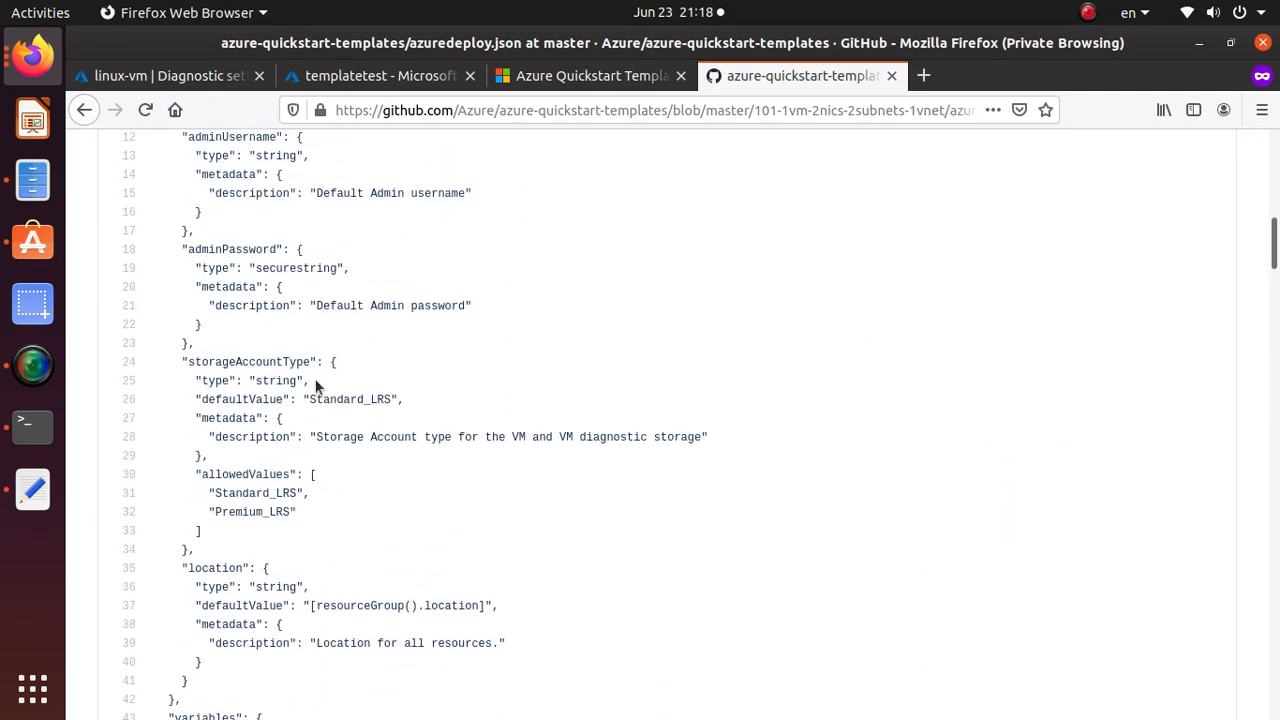
pyautogui.scroll(-4, 312, 382)
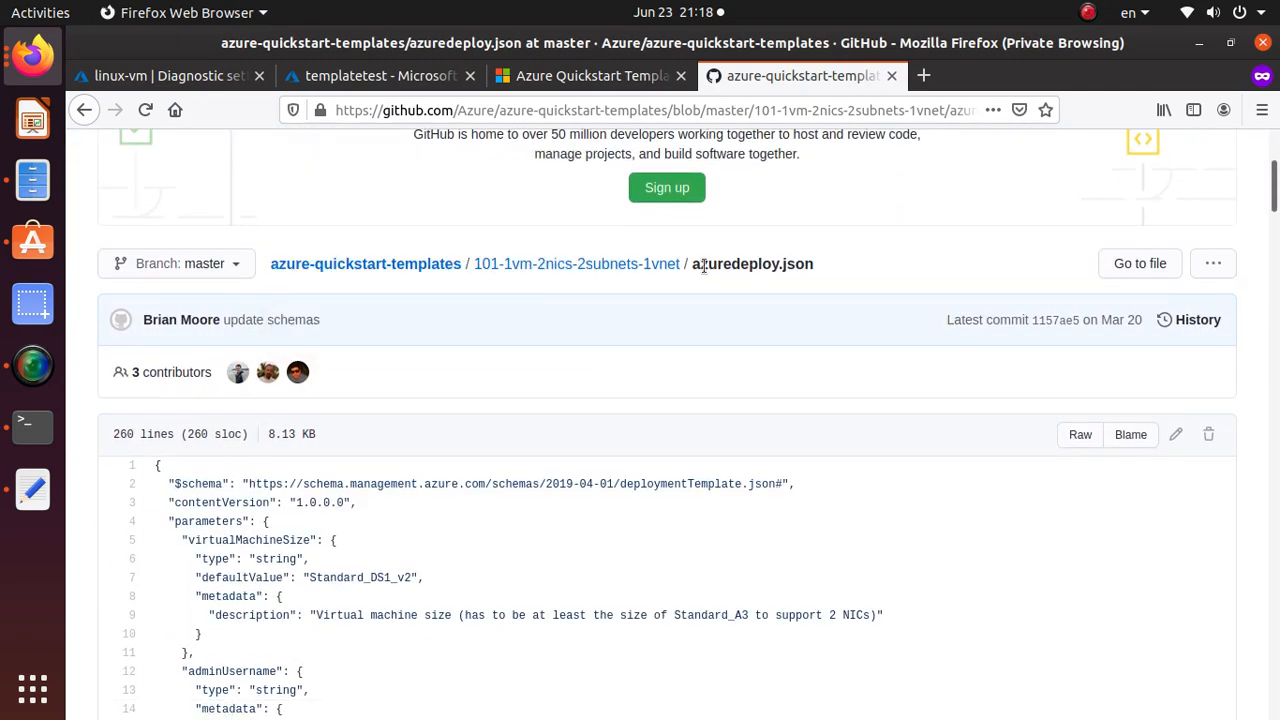
# Open azuredeploy.parameters.json and highlight the adminUsername and adminPassword placeholder values.
pyautogui.click(640, 268)
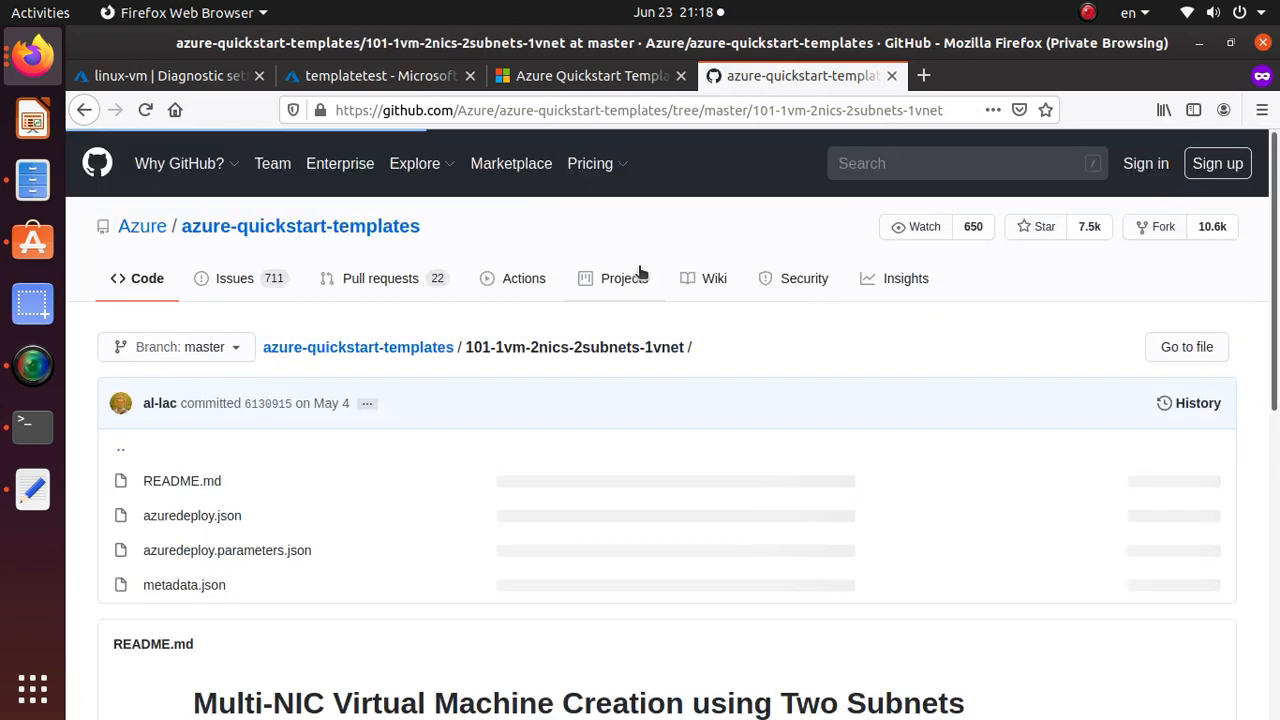
pyautogui.click(270, 553)
pyautogui.scroll(-5, 267, 546)
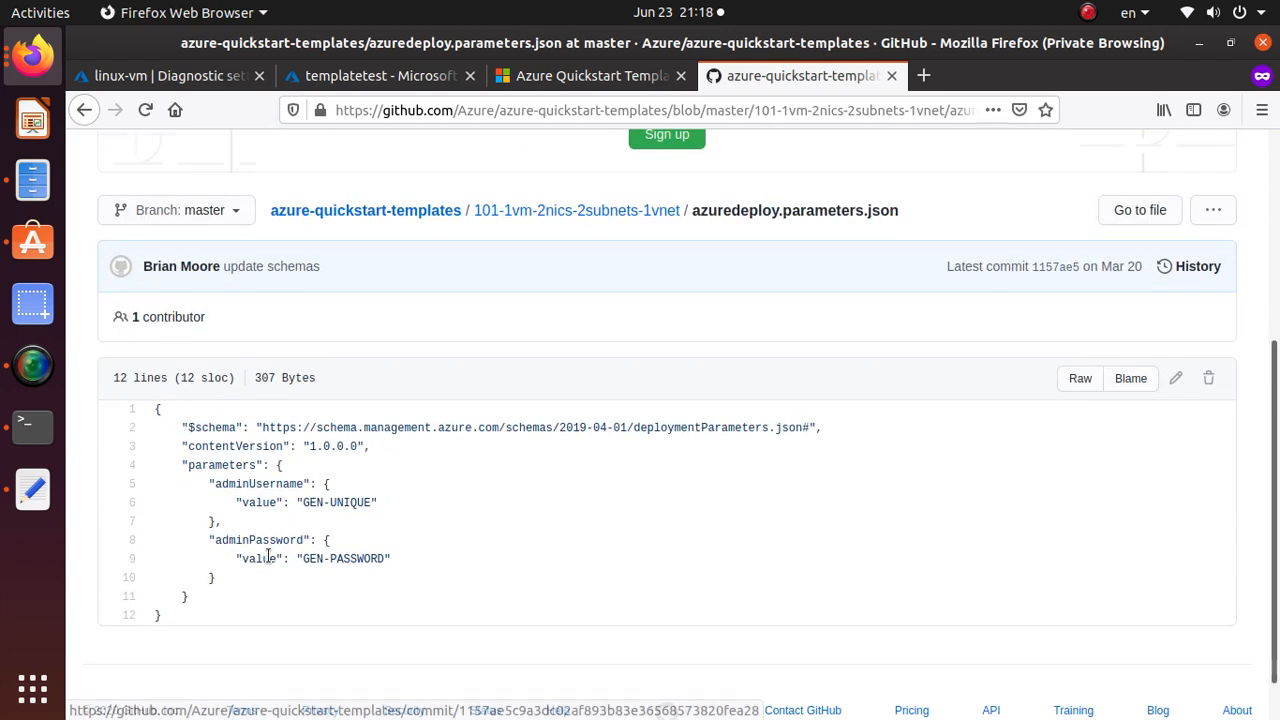
pyautogui.tripleClick(258, 487)
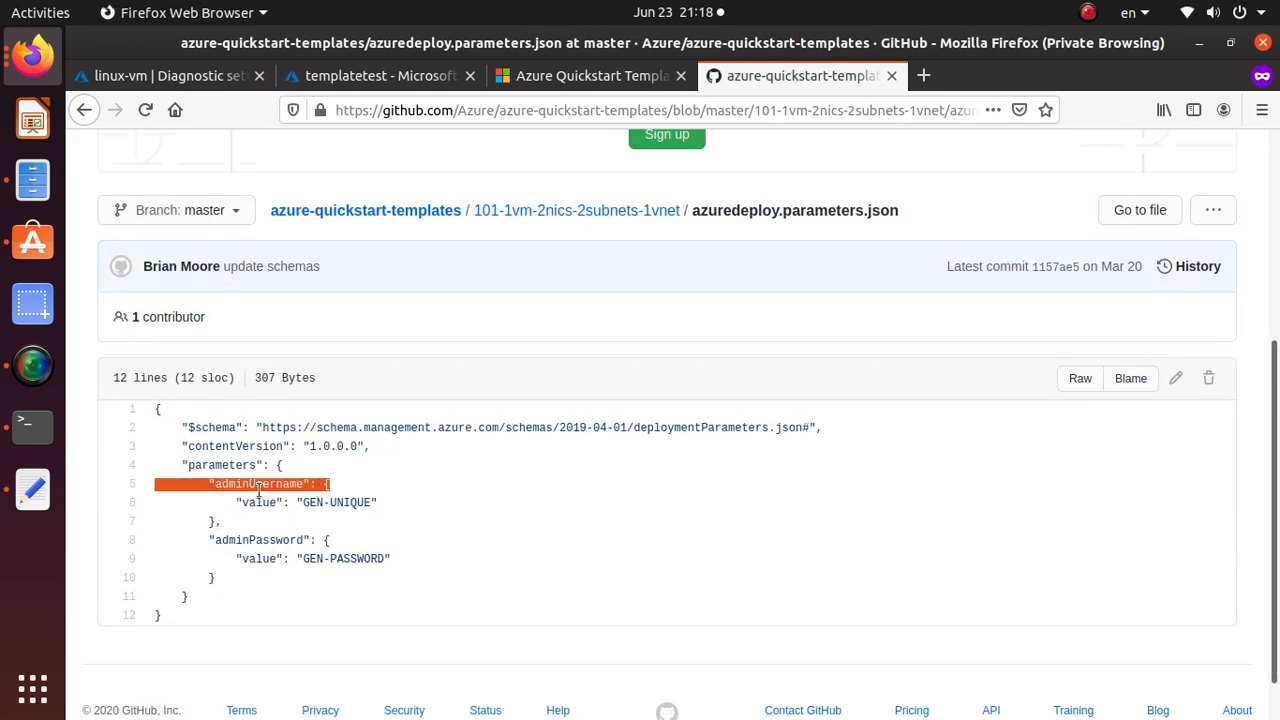
pyautogui.moveTo(309, 503); pyautogui.dragTo(371, 503)
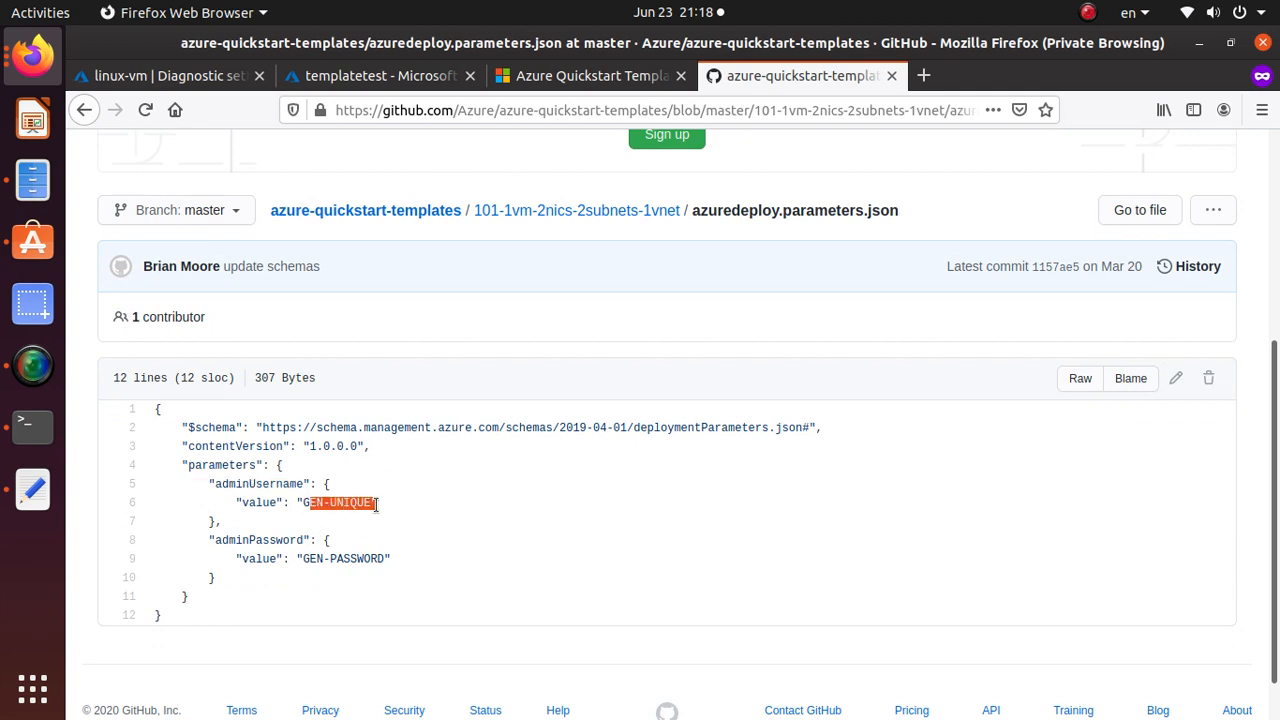
pyautogui.doubleClick(296, 540)
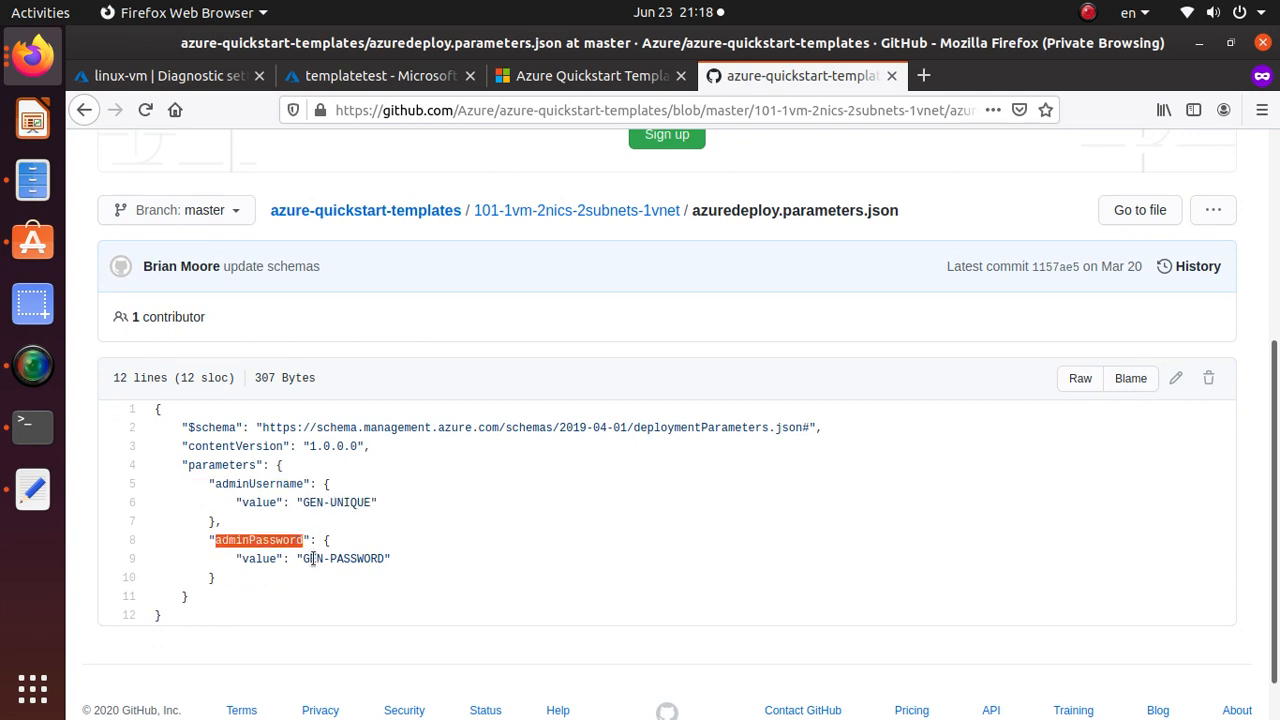
pyautogui.moveTo(309, 559); pyautogui.dragTo(381, 562)
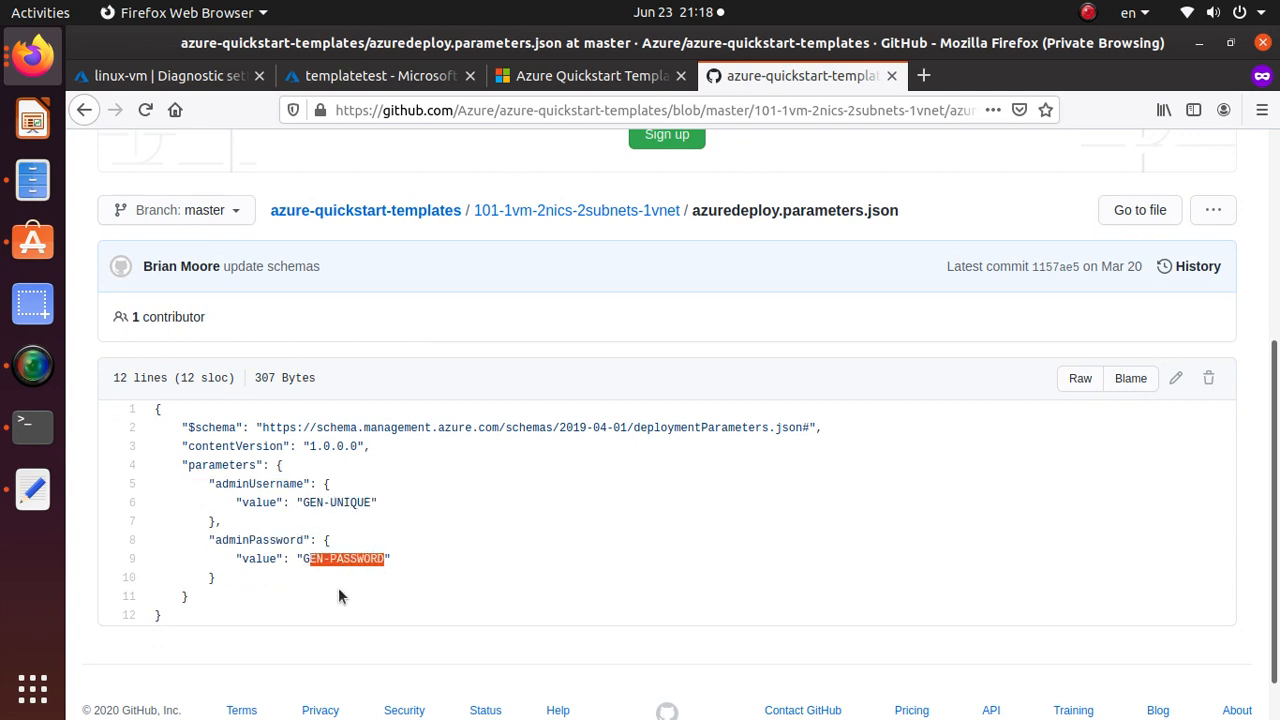
pyautogui.scroll(2, 338, 596)
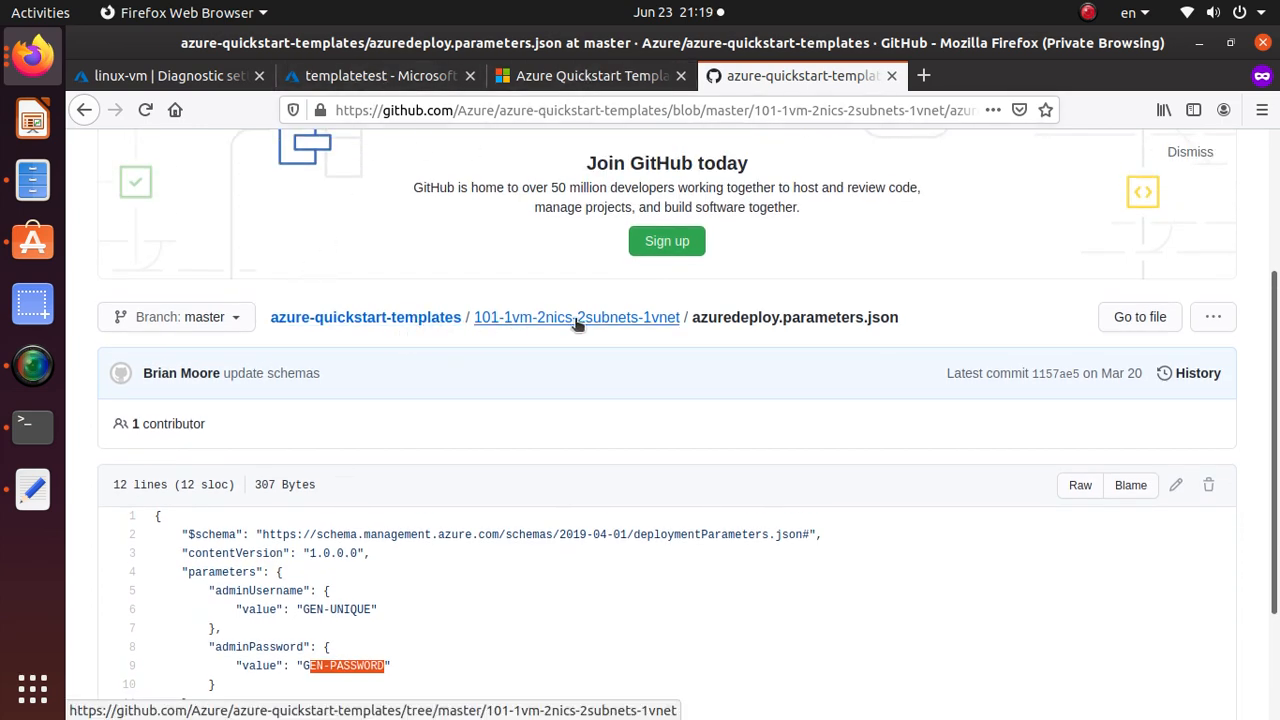
# Open the template's Visualize link in a new ARMVIZ tab.
pyautogui.click(635, 317)
pyautogui.scroll(-6, 384, 503)
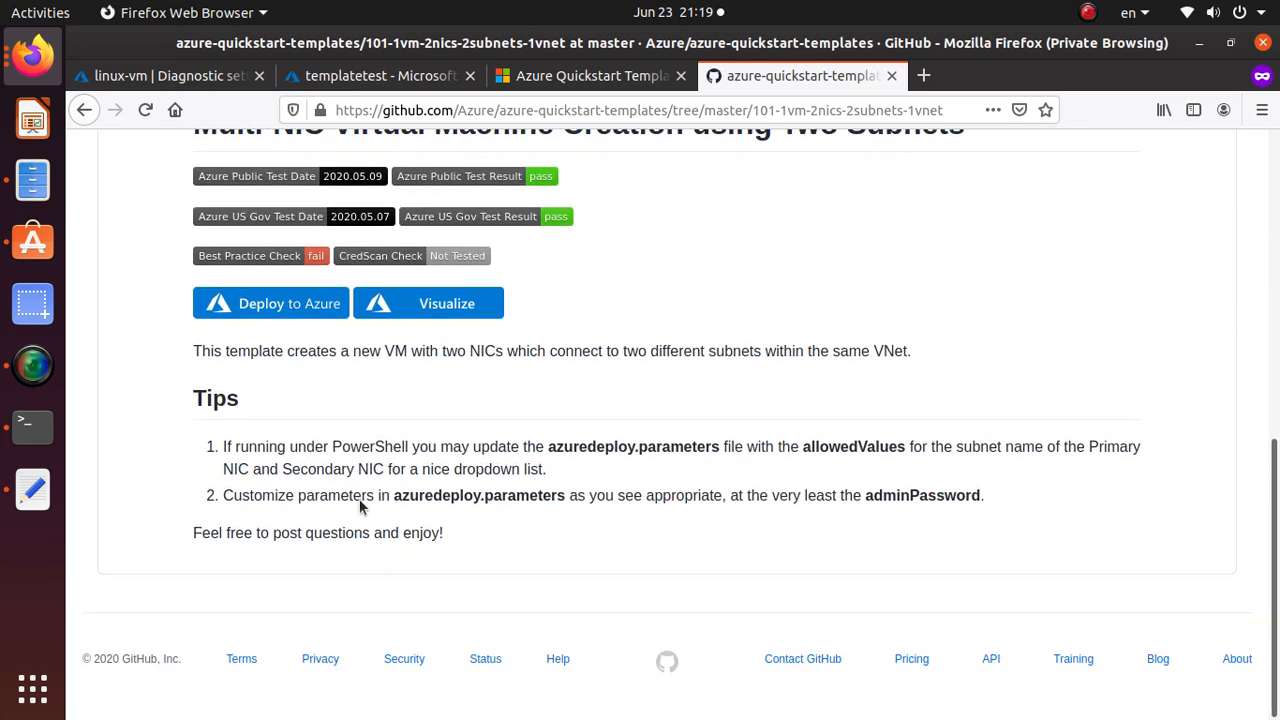
pyautogui.rightClick(437, 305)
pyautogui.click(488, 322)
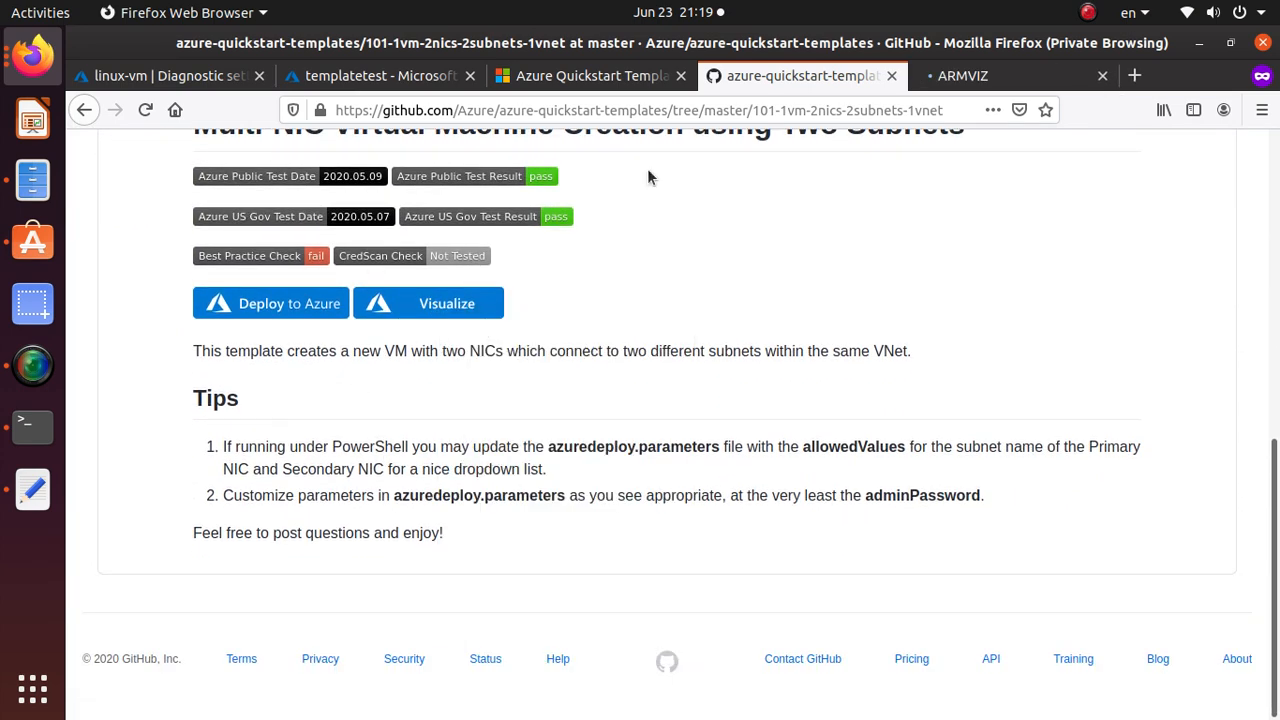
pyautogui.click(1029, 75)
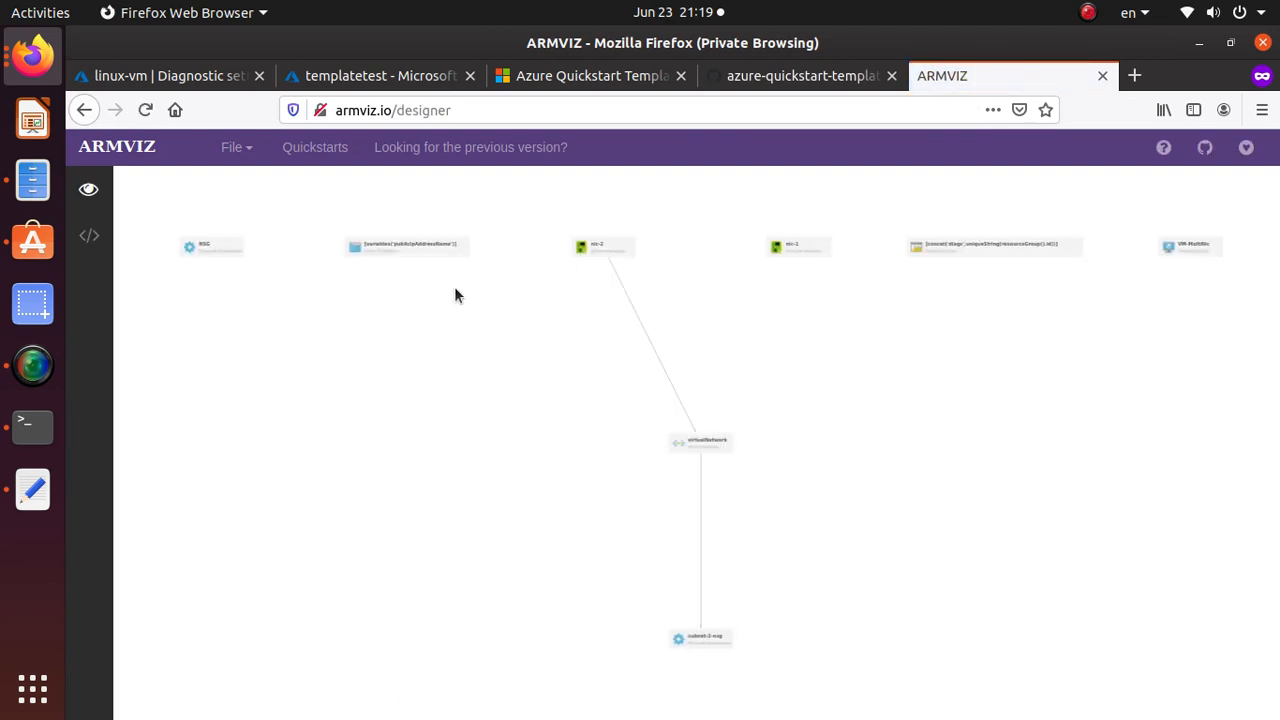
# Inspect the ARMVIZ diagram's virtualNetwork, subnet-2-nsg and VM-MultiNic nodes, then close the visualizer tab.
pyautogui.scroll(3, 236, 261)
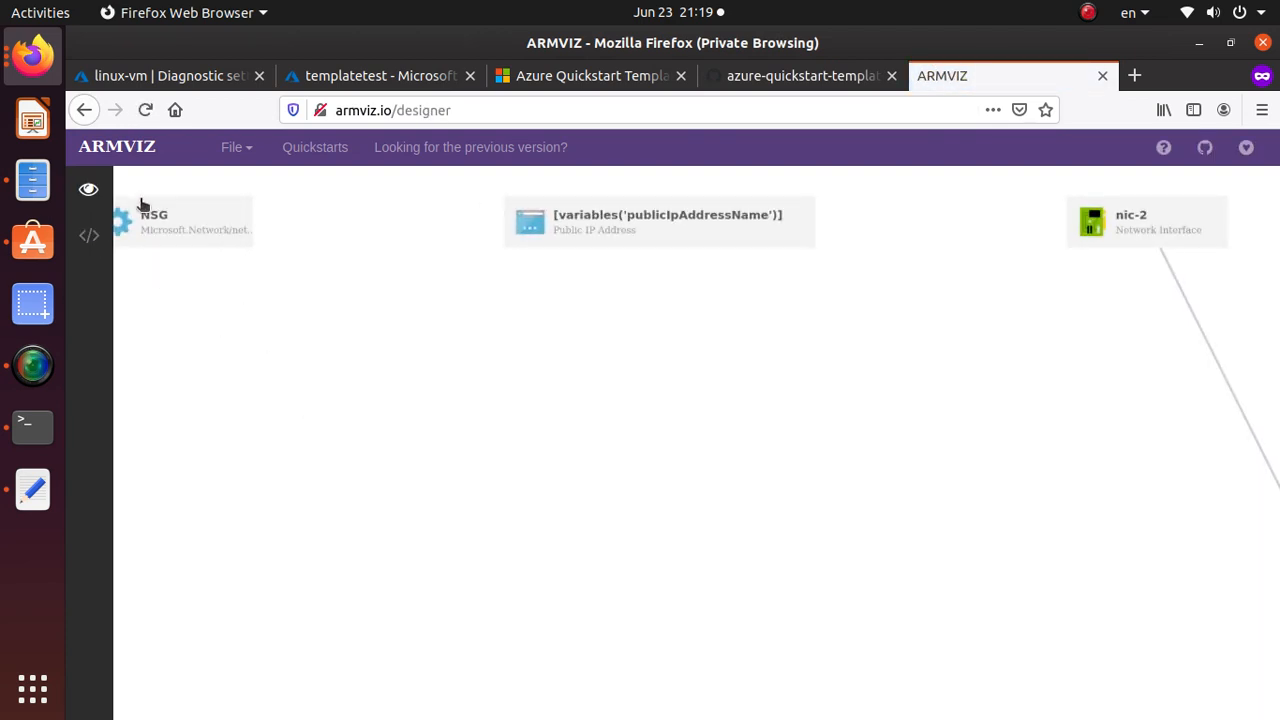
pyautogui.scroll(-2, 678, 233)
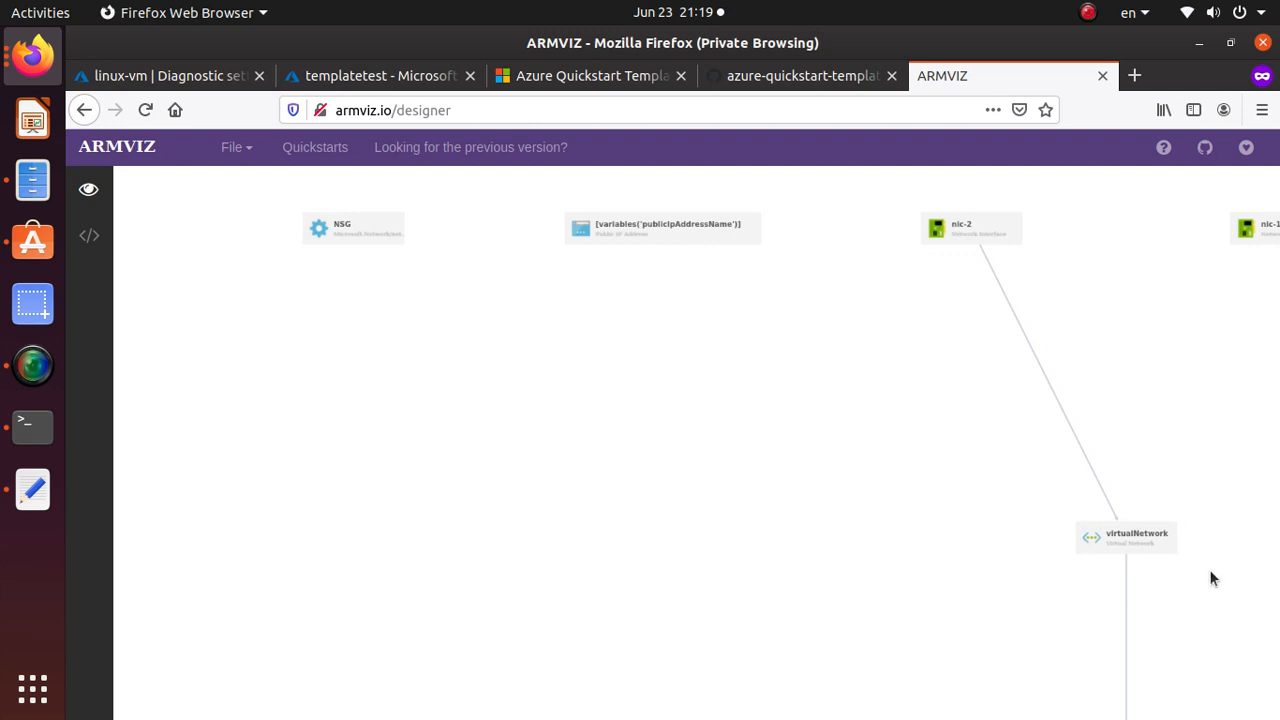
pyautogui.moveTo(1220, 375); pyautogui.dragTo(766, 386)
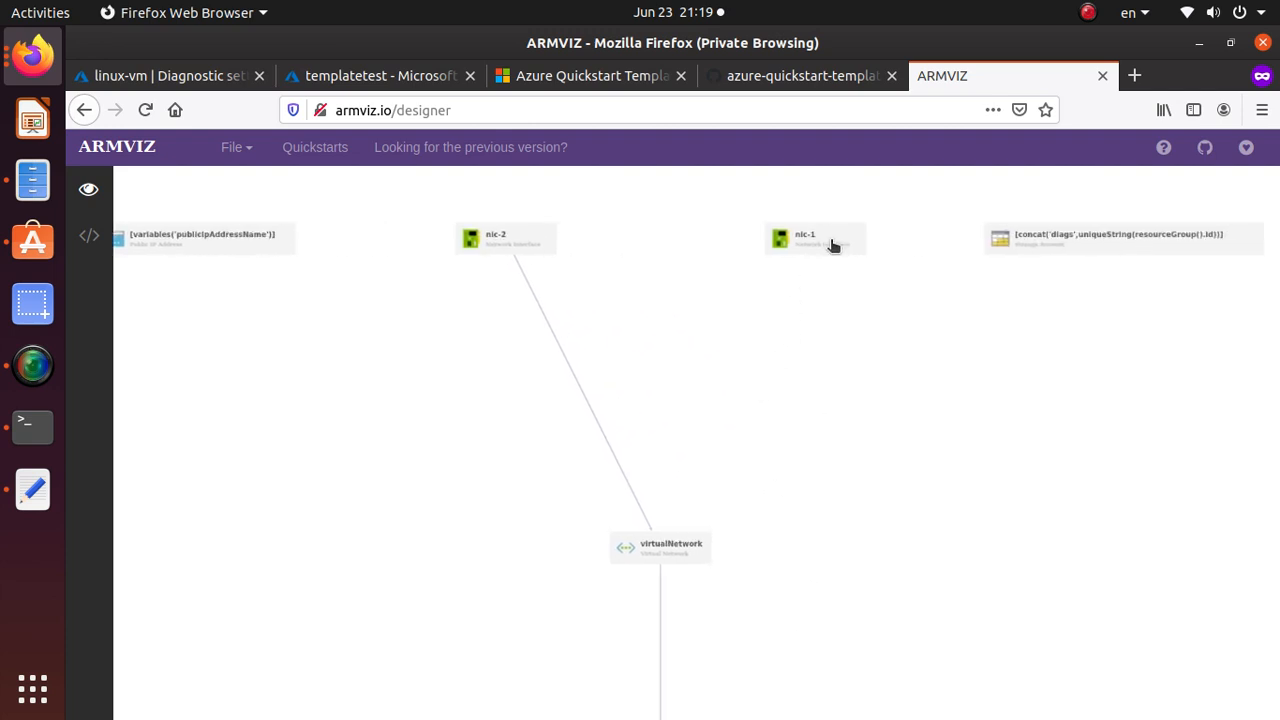
pyautogui.scroll(-2, 1092, 288)
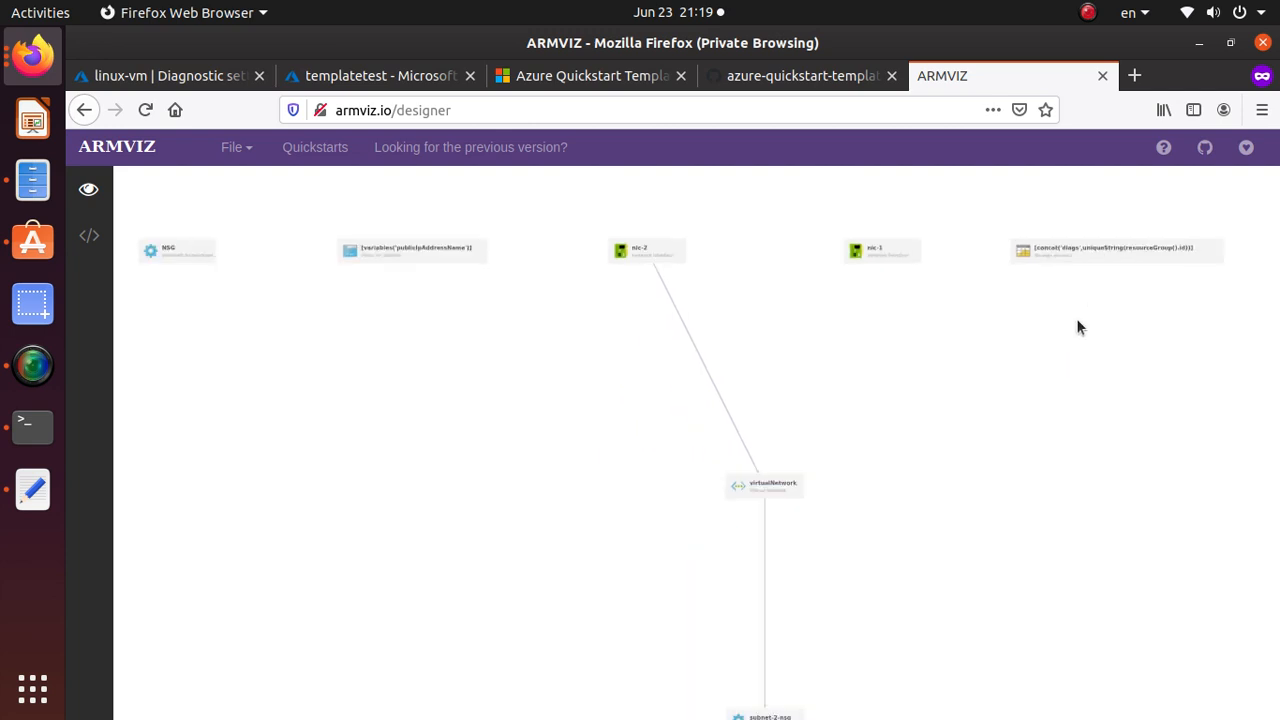
pyautogui.moveTo(915, 547); pyautogui.dragTo(862, 308)
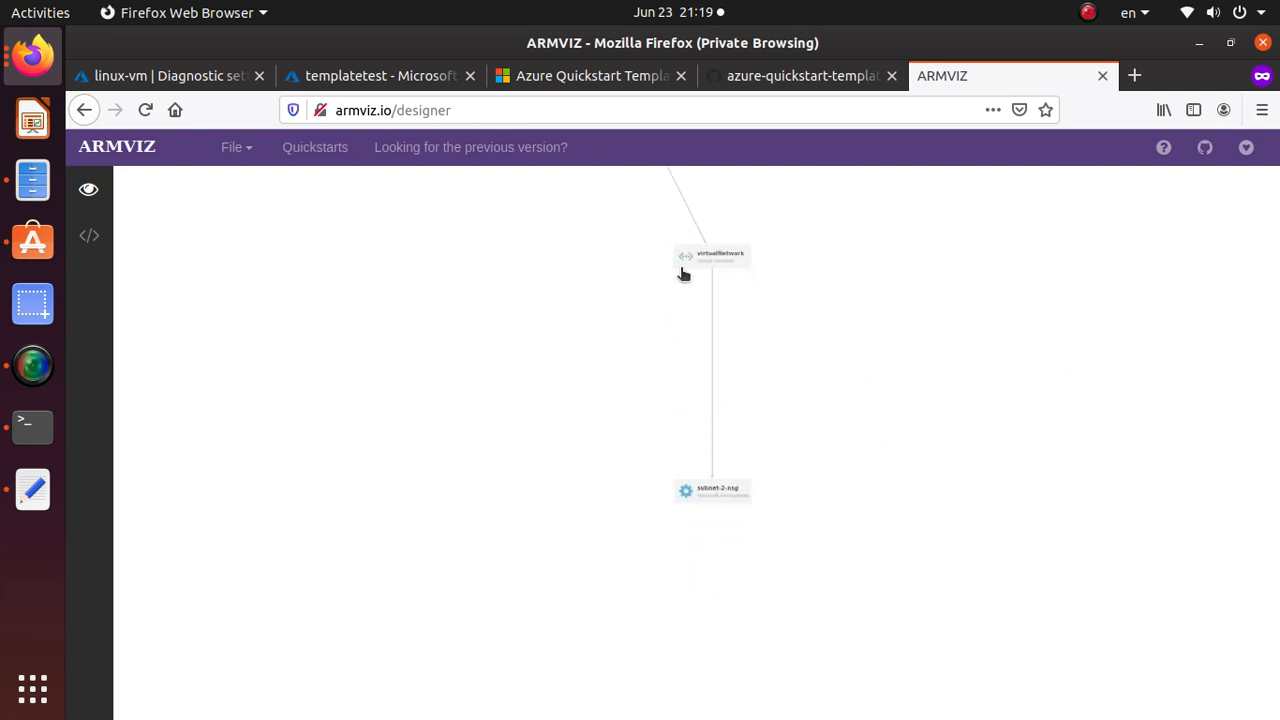
pyautogui.scroll(3, 717, 511)
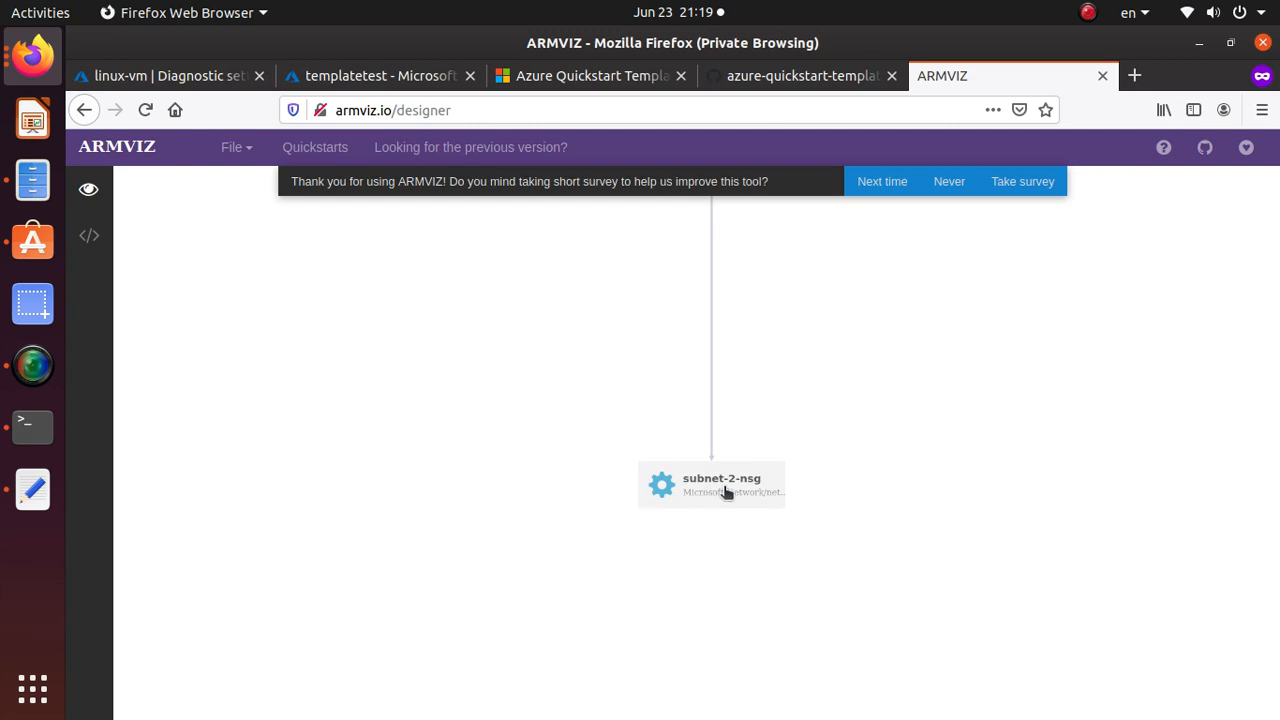
pyautogui.scroll(-1, 727, 492)
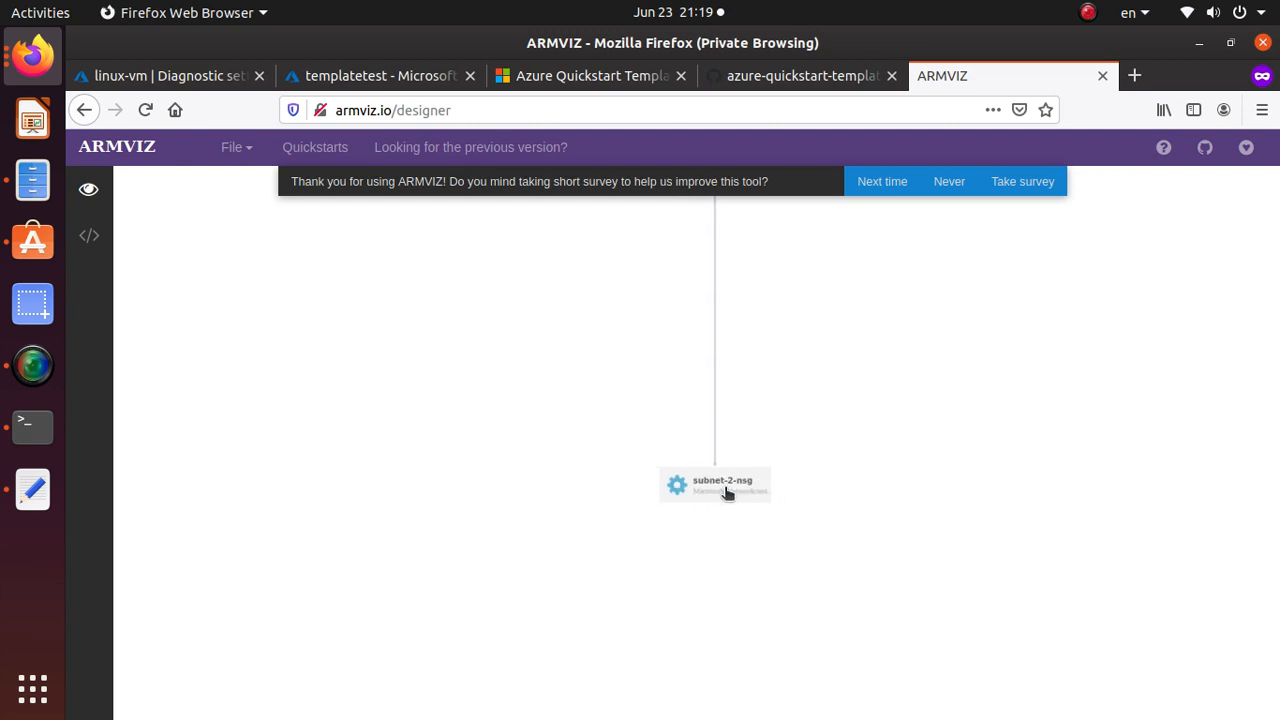
pyautogui.scroll(-3, 727, 495)
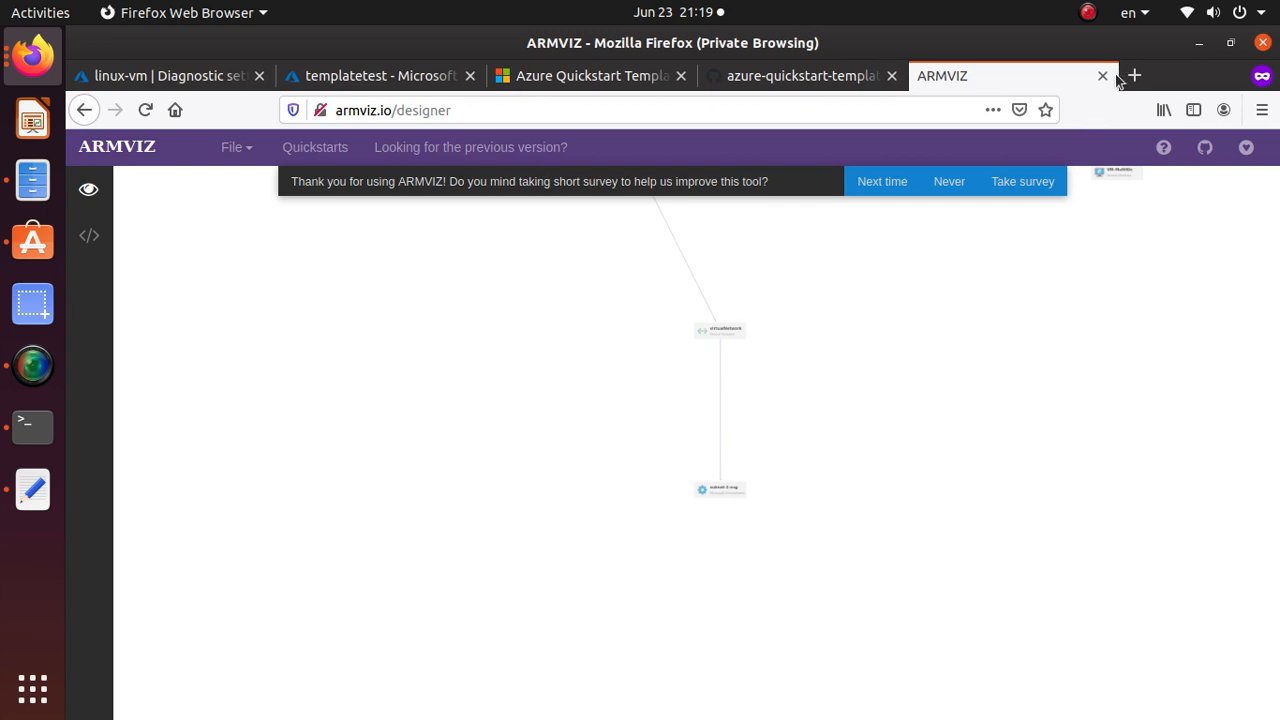
pyautogui.moveTo(1146, 412); pyautogui.dragTo(1062, 592)
pyautogui.scroll(3, 1012, 355)
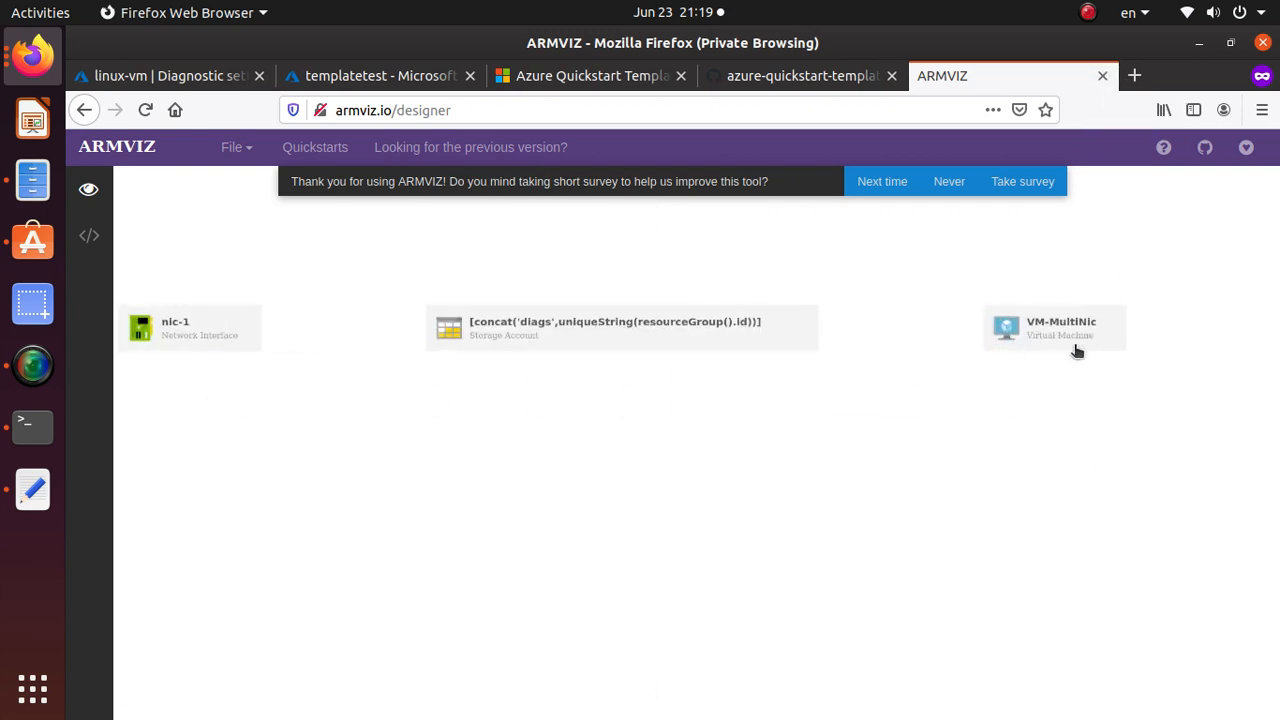
pyautogui.scroll(-5, 1034, 361)
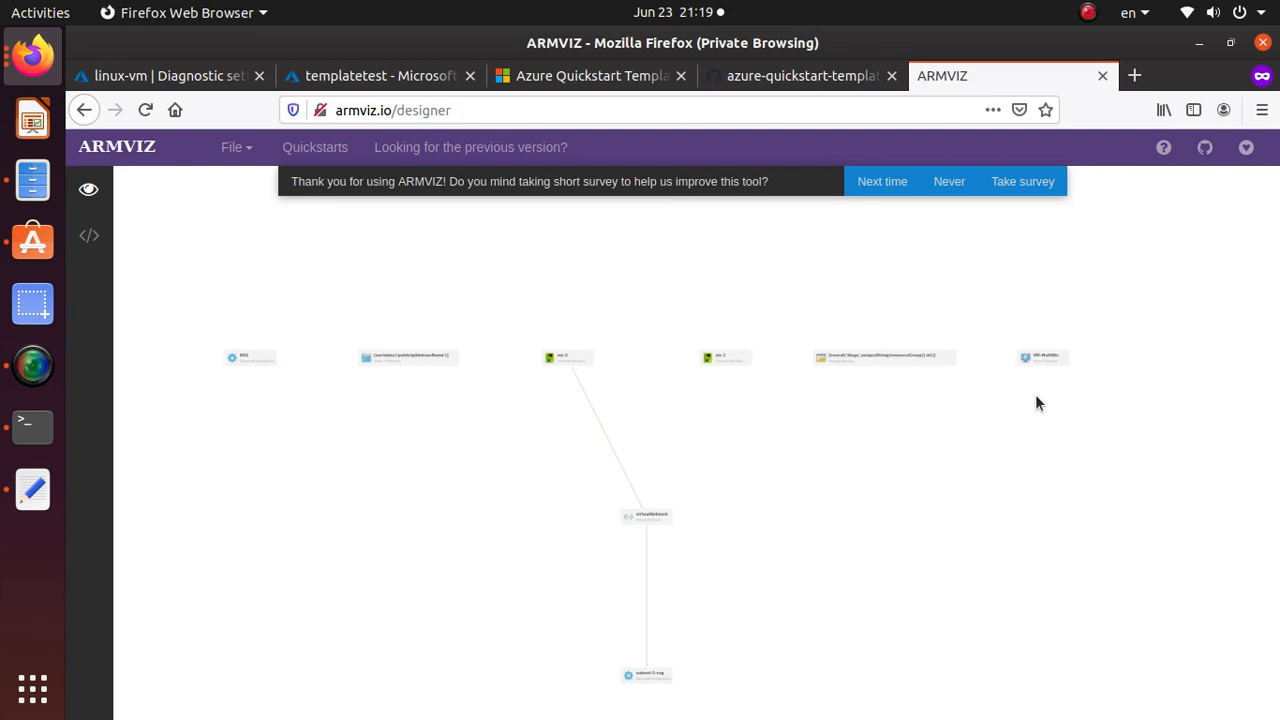
pyautogui.click(1104, 76)
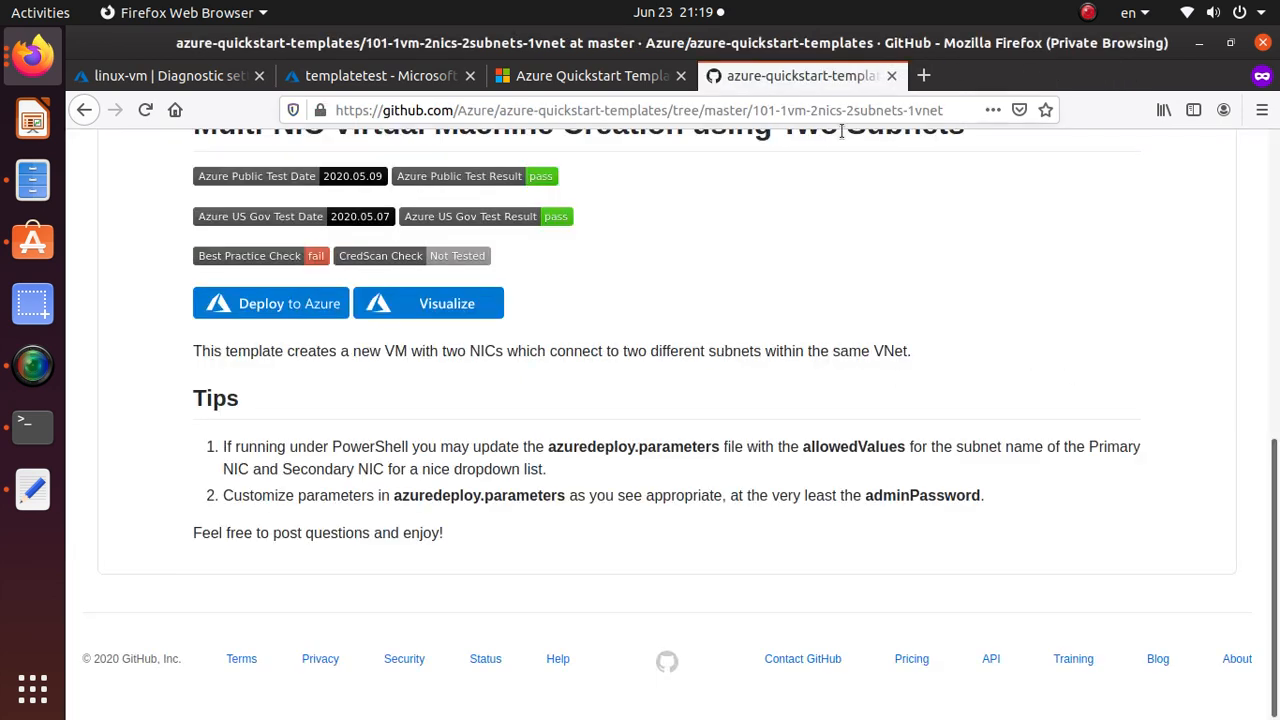
# Open the Deploy to Azure link in a new tab and switch to the portal deployment form.
pyautogui.scroll(3, 308, 408)
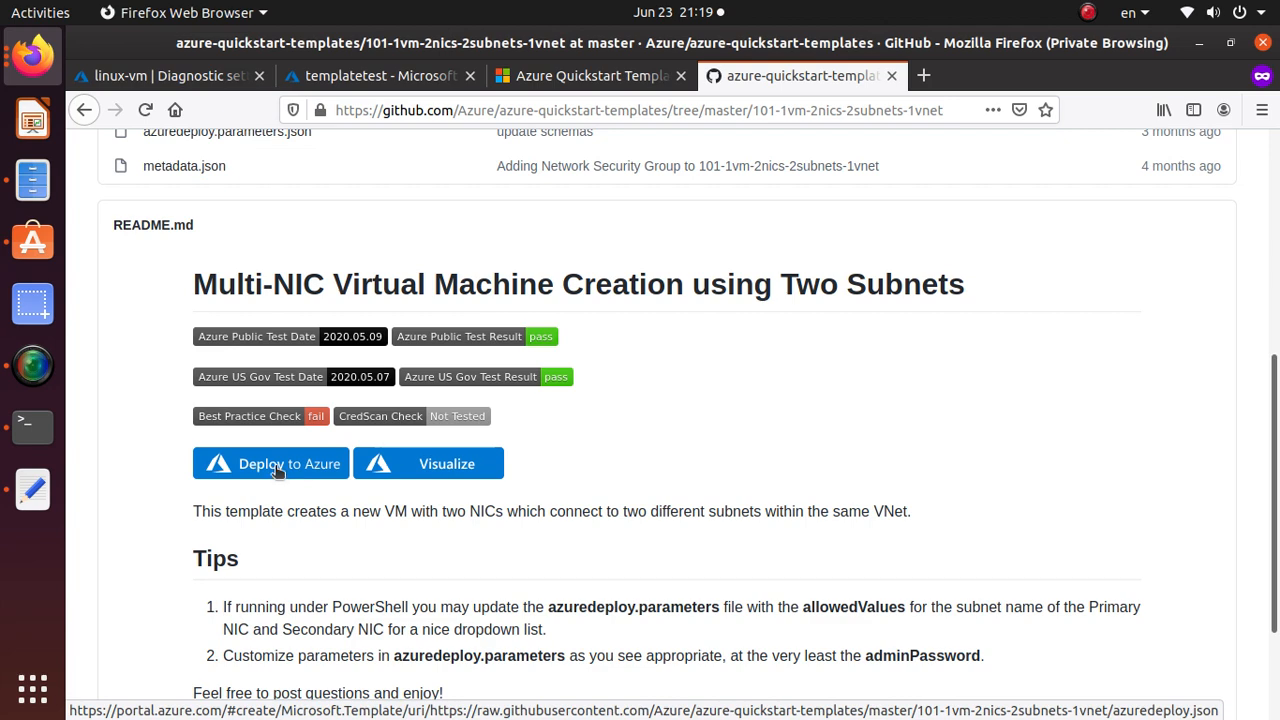
pyautogui.rightClick(278, 472)
pyautogui.click(366, 121)
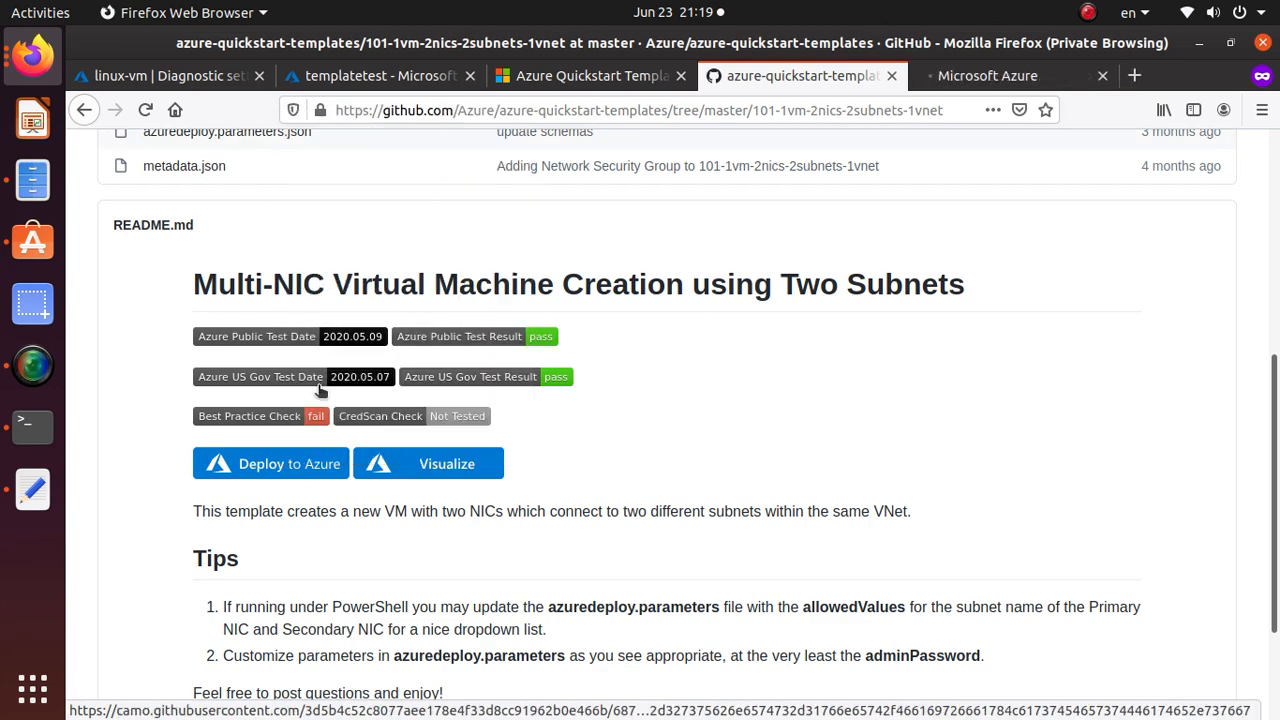
pyautogui.click(988, 80)
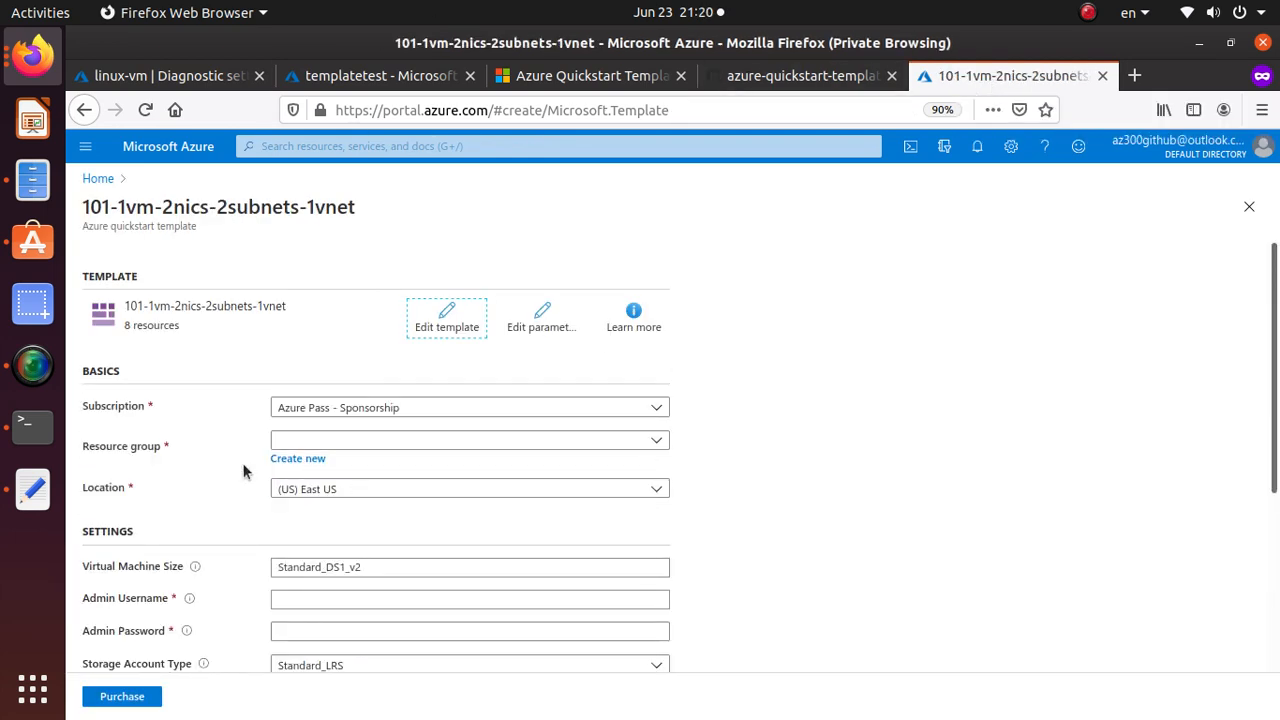
# Create a new resource group named testdeploy for the deployment.
pyautogui.scroll(-2, 130, 455)
pyautogui.click(302, 369)
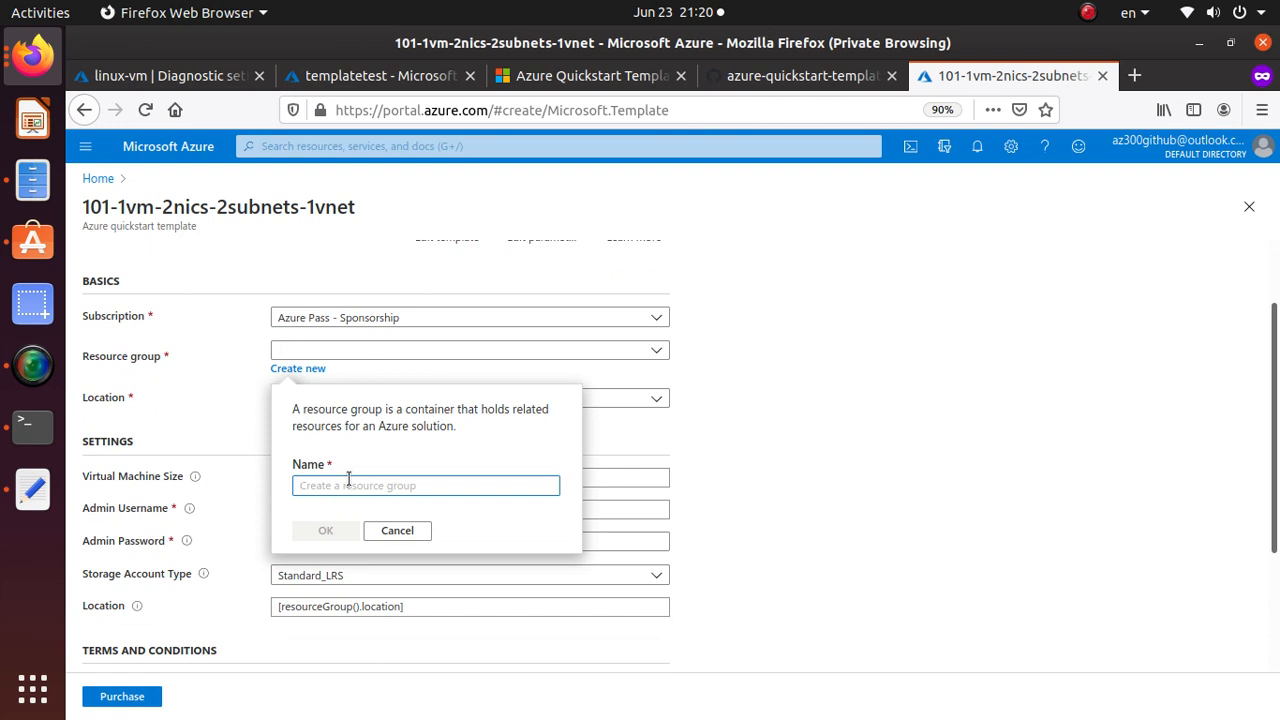
pyautogui.write('testde')
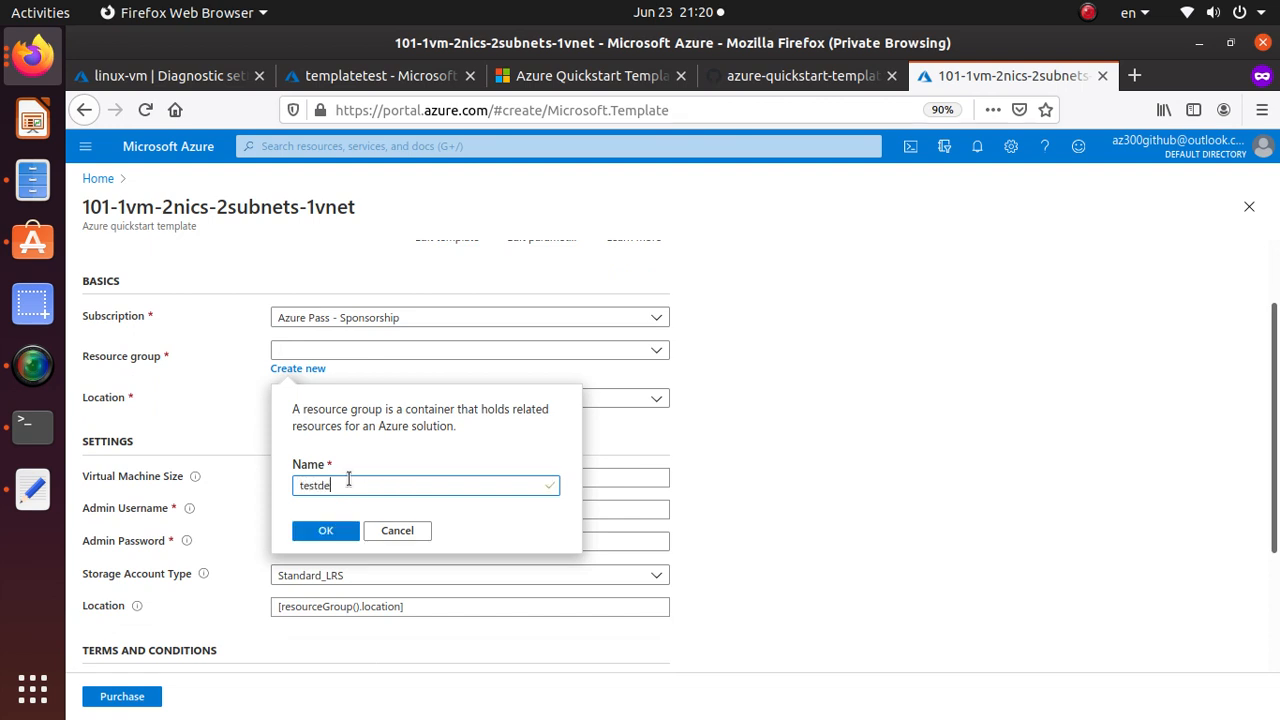
pyautogui.write('ploy')
pyautogui.click(327, 531)
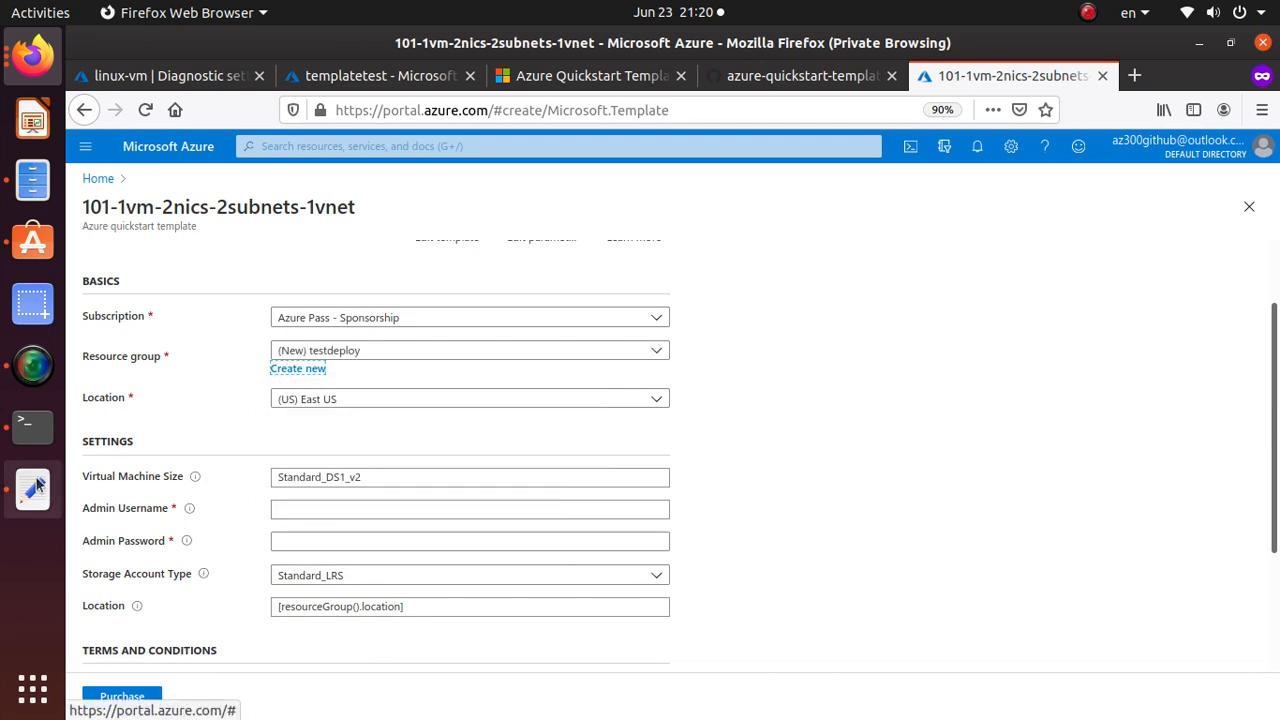
# Enter the admin username and password.
pyautogui.click(331, 515)
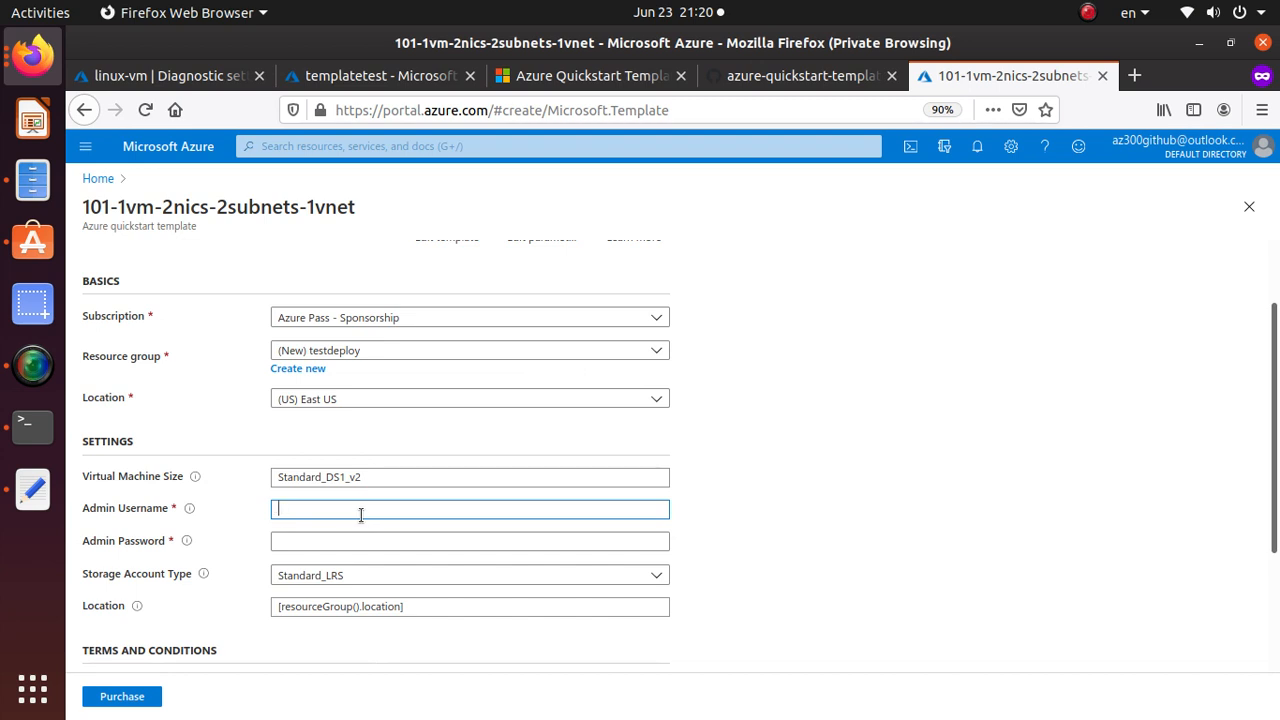
pyautogui.write('abasu')
pyautogui.press('Tab')
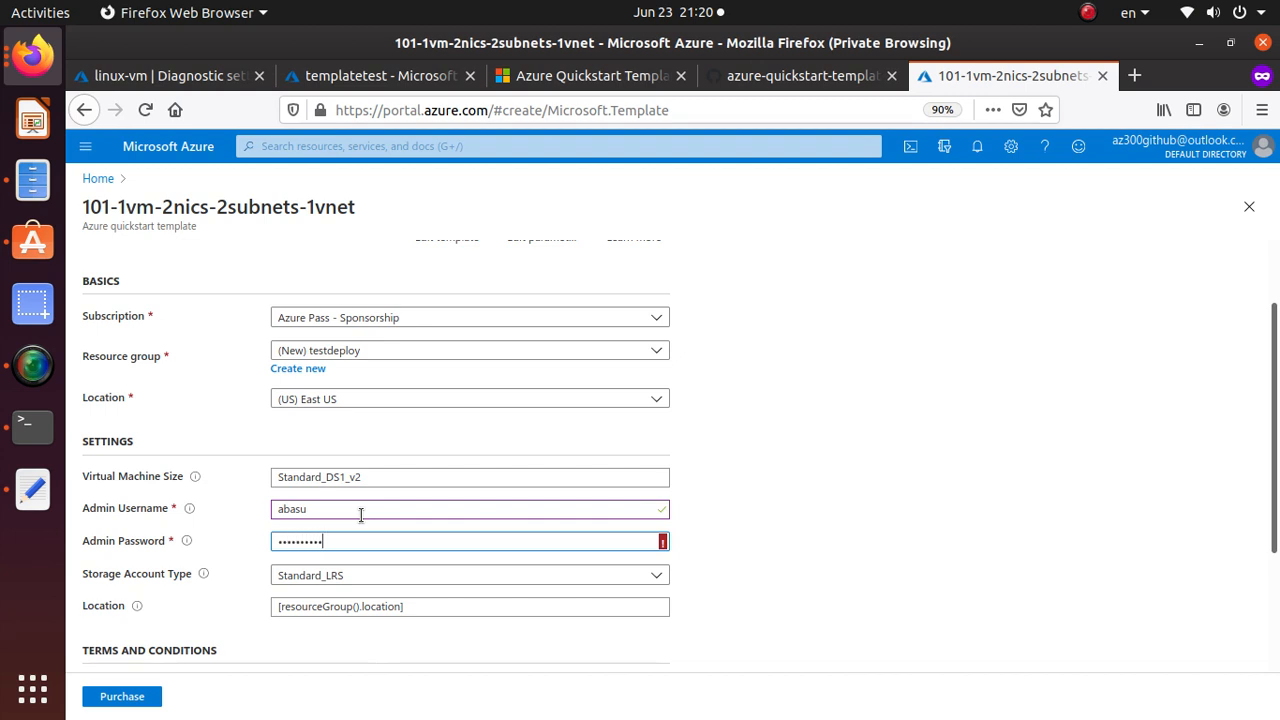
pyautogui.write('••••')
# Set the storage account type to Premium_LRS.
pyautogui.scroll(-2, 239, 432)
pyautogui.click(376, 487)
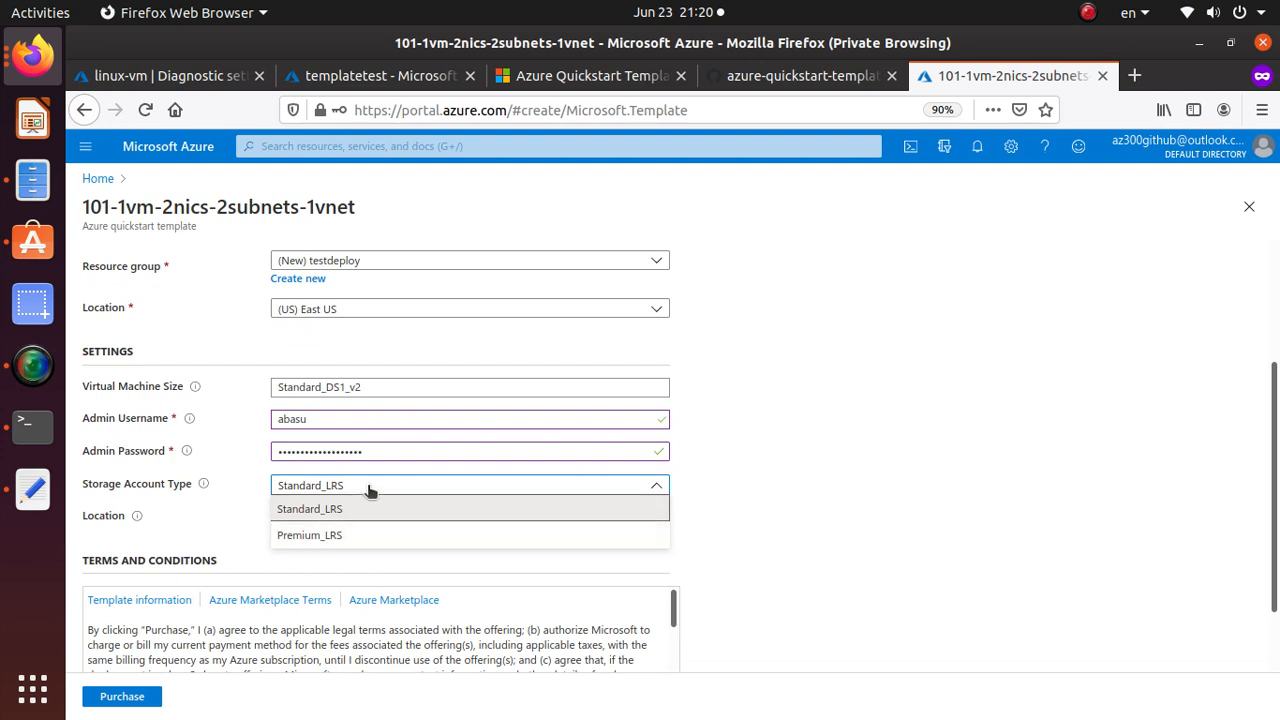
pyautogui.click(356, 536)
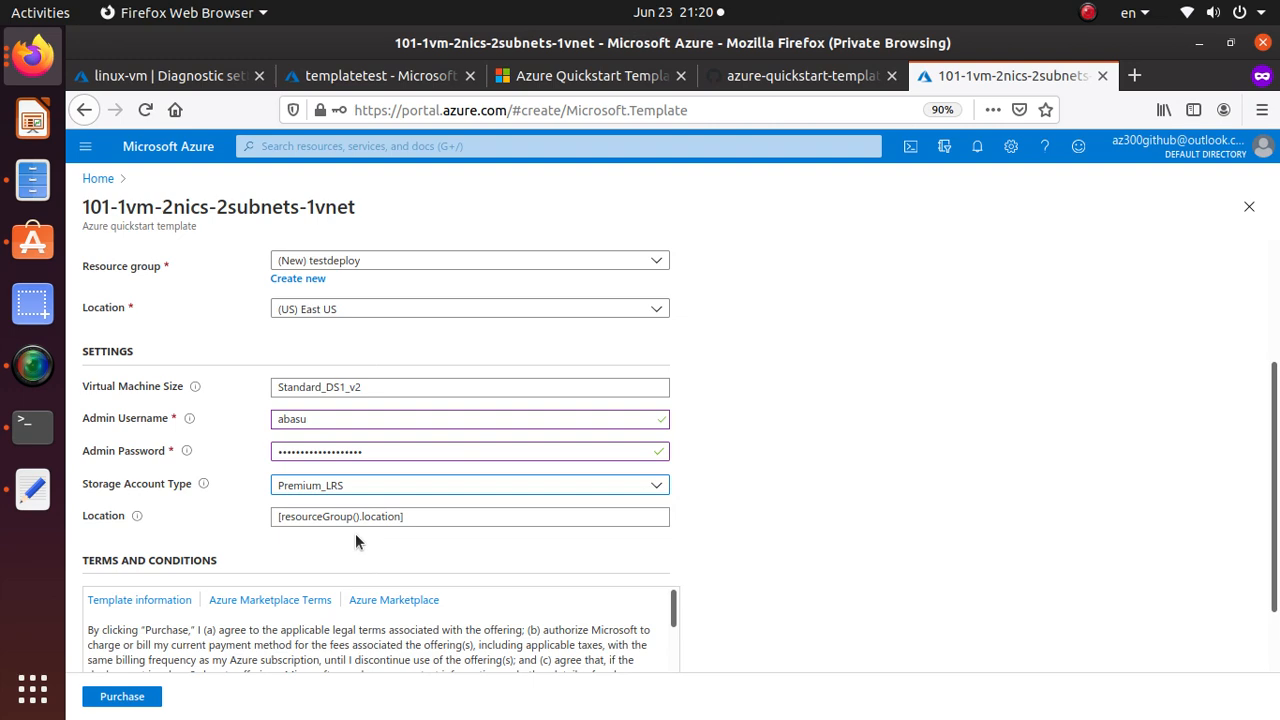
pyautogui.scroll(-2, 524, 571)
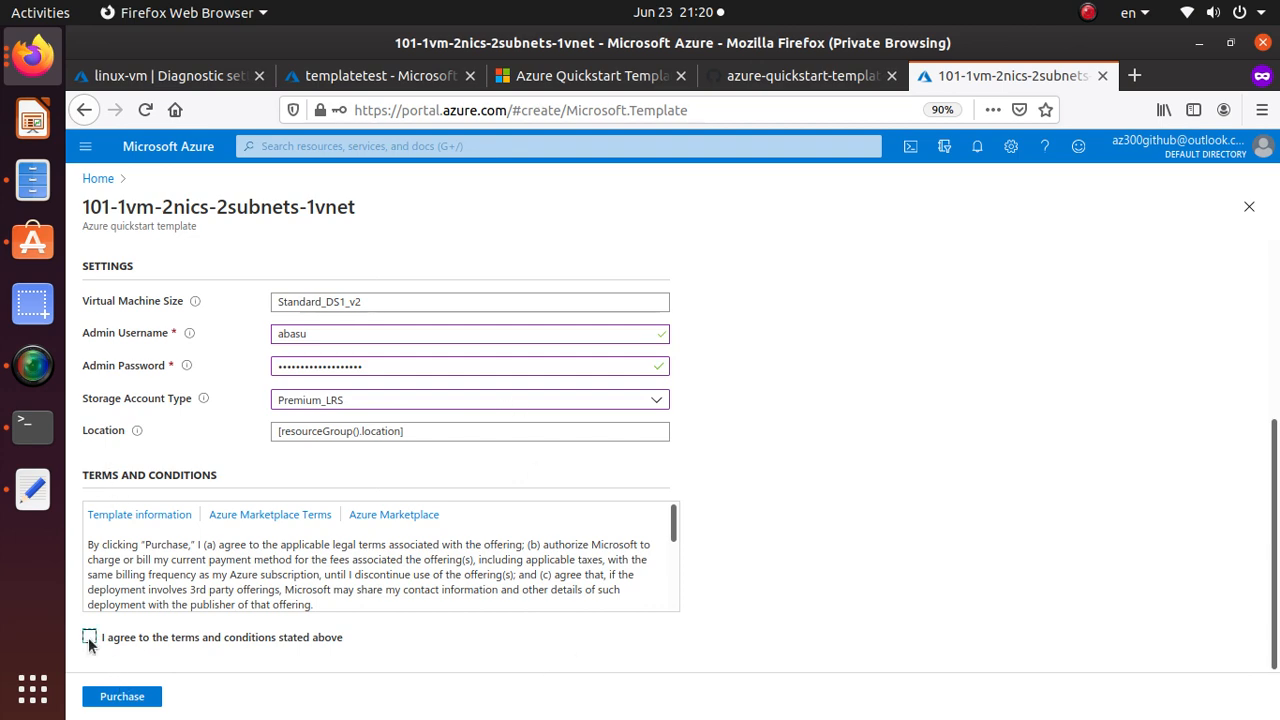
pyautogui.scroll(1, 386, 664)
pyautogui.scroll(2, 386, 664)
pyautogui.scroll(-4, 386, 664)
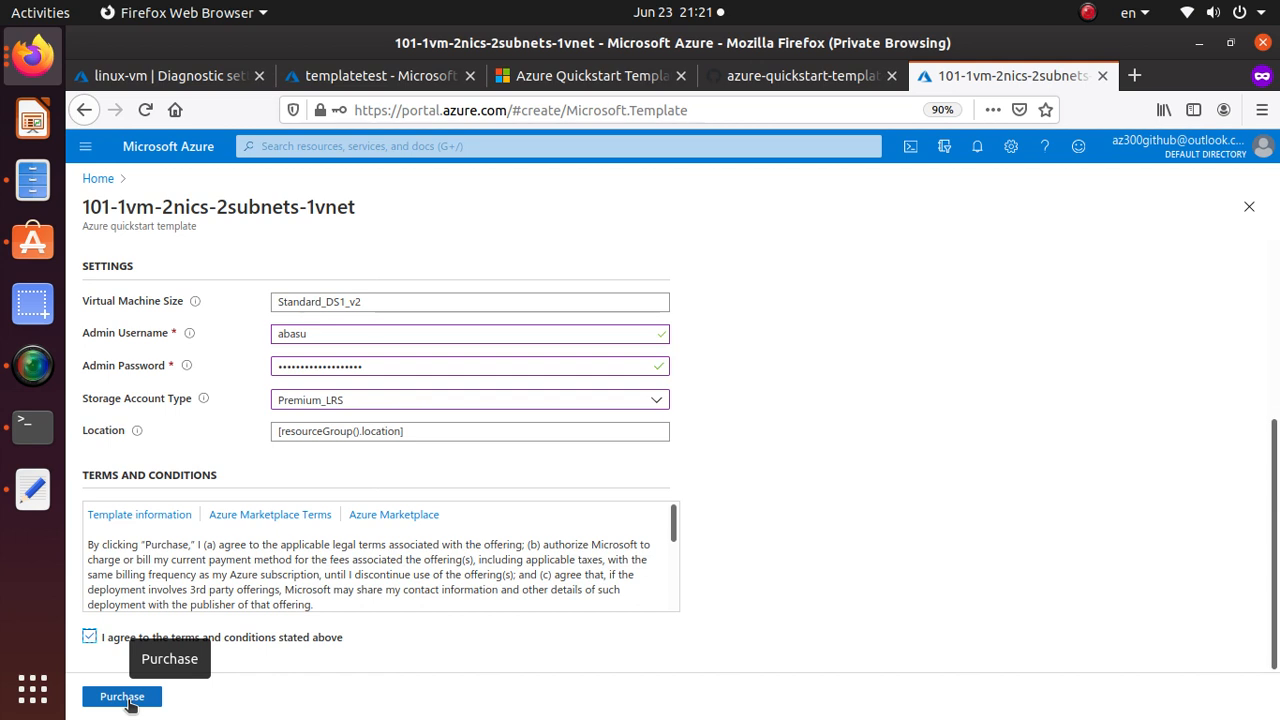
# Submit the testdeploy deployment, check its progress in Notifications, and go to Resource groups.
pyautogui.click(129, 700)
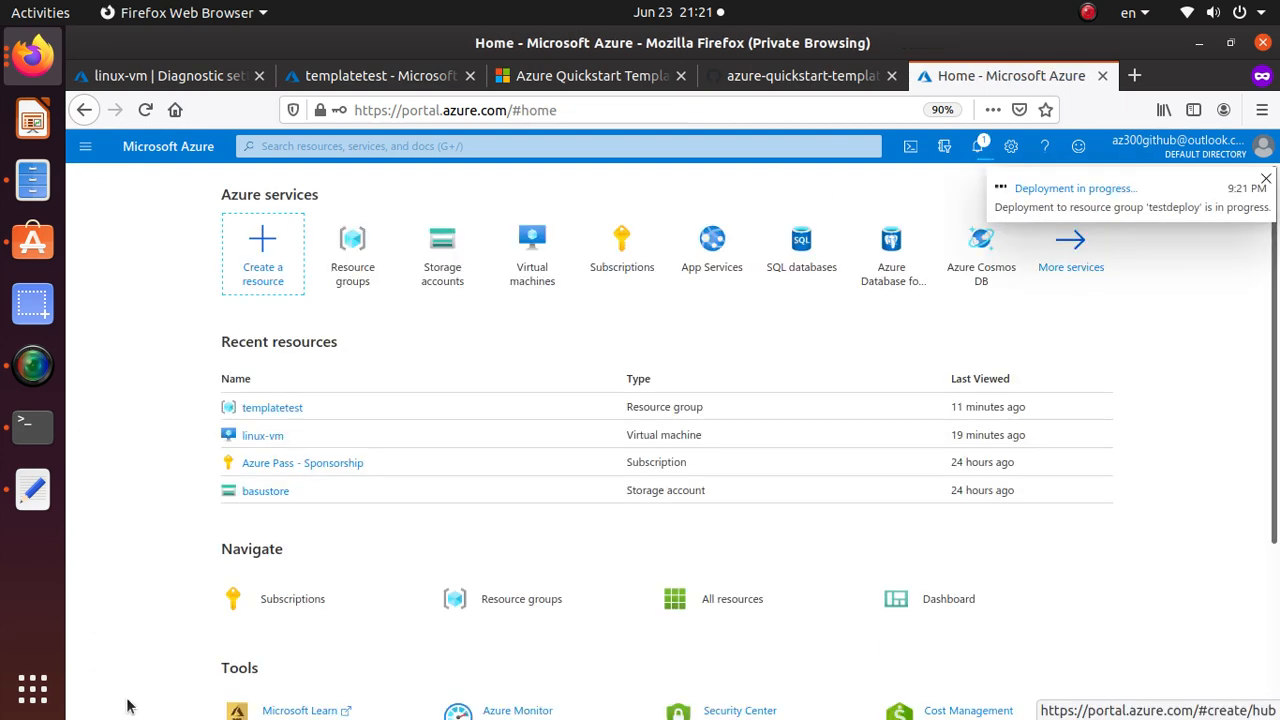
pyautogui.scroll(-3, 163, 700)
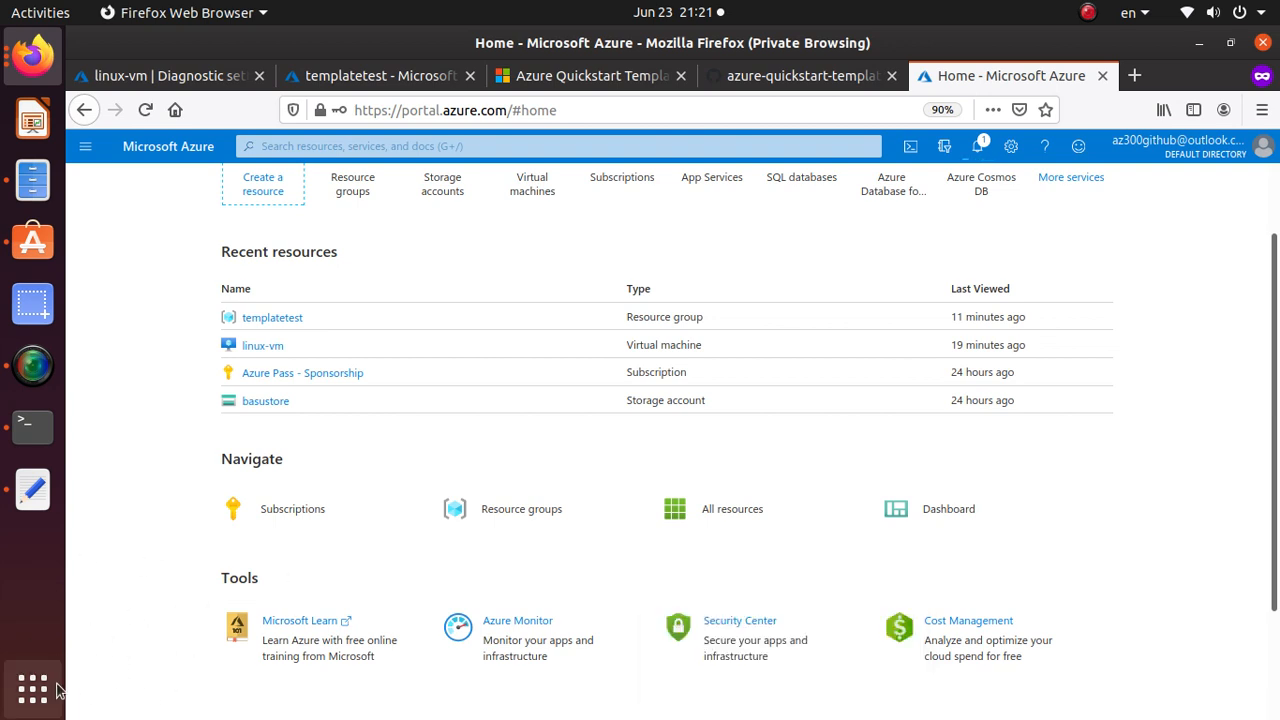
pyautogui.click(978, 146)
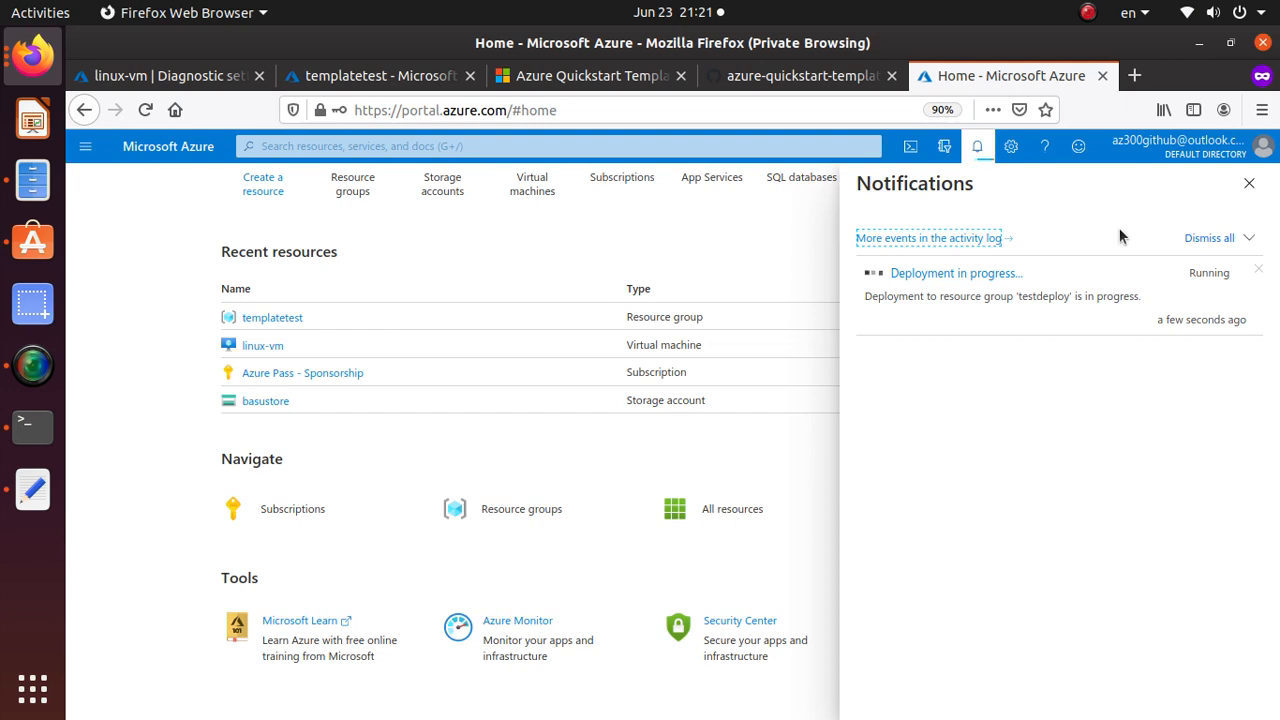
pyautogui.click(537, 512)
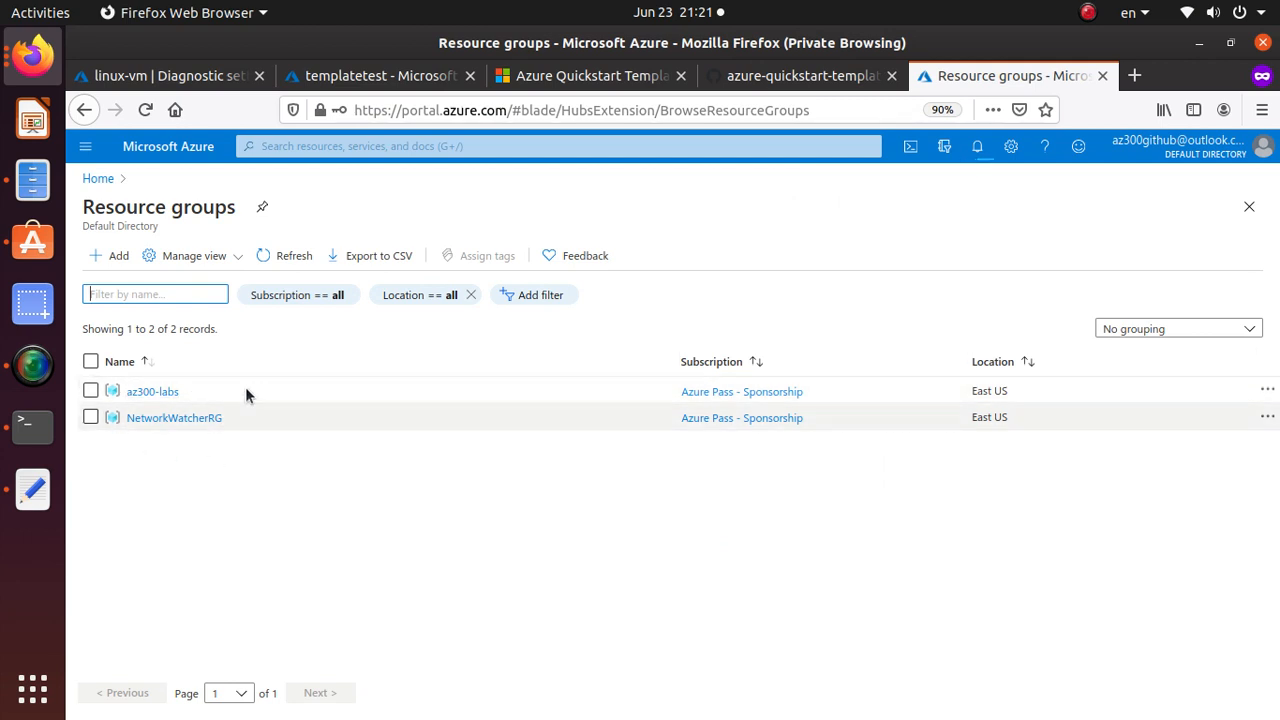
# Refresh the resource group list twice and check Notifications for the testdeploy deployment result.
pyautogui.click(287, 257)
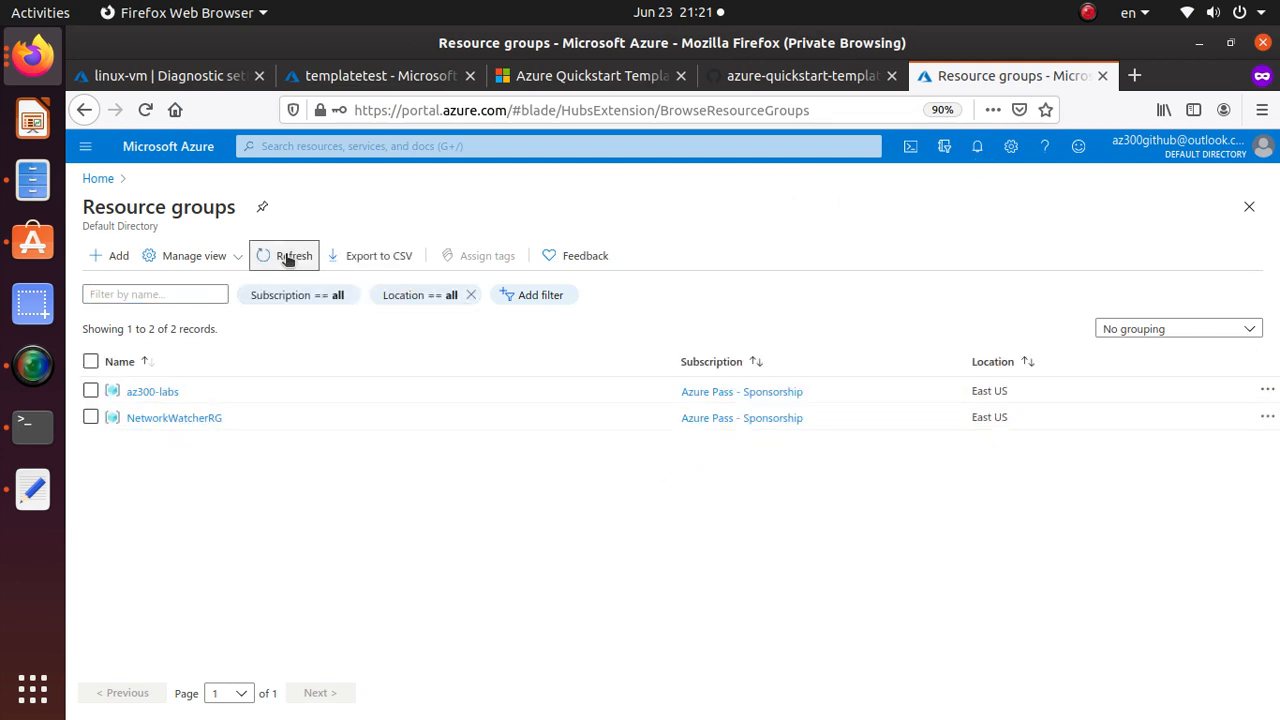
pyautogui.click(287, 257)
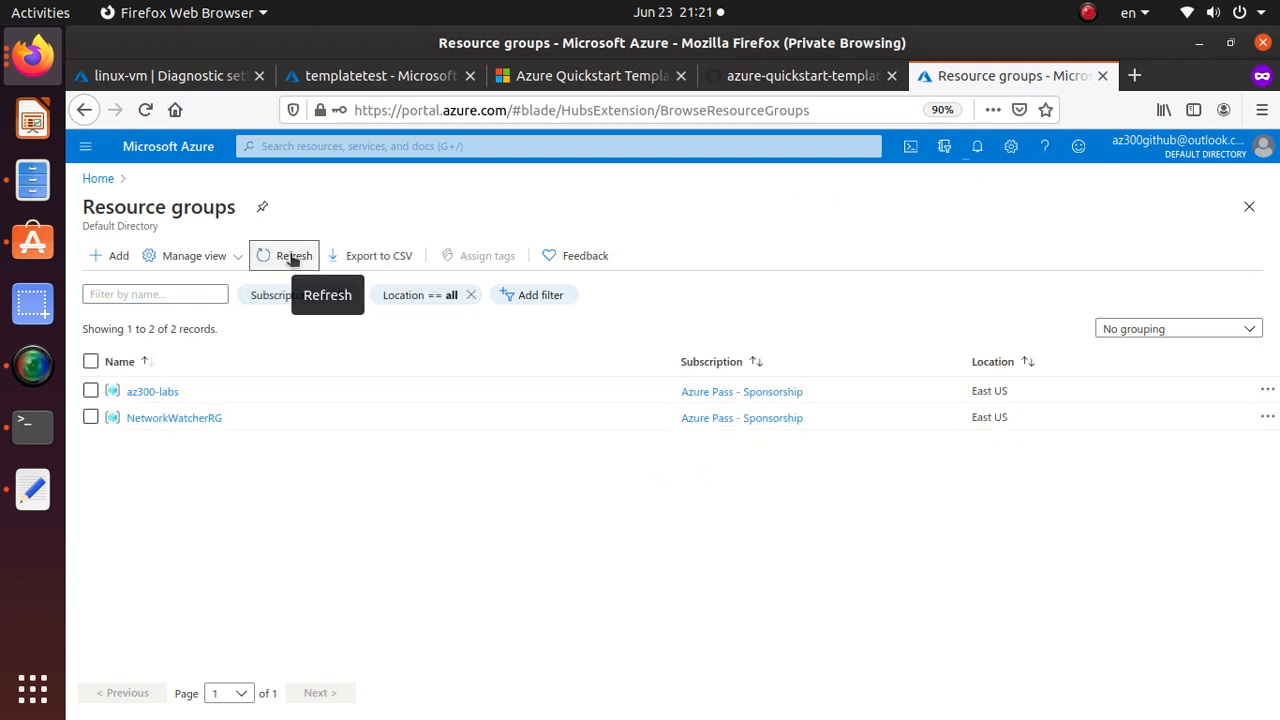
pyautogui.click(979, 148)
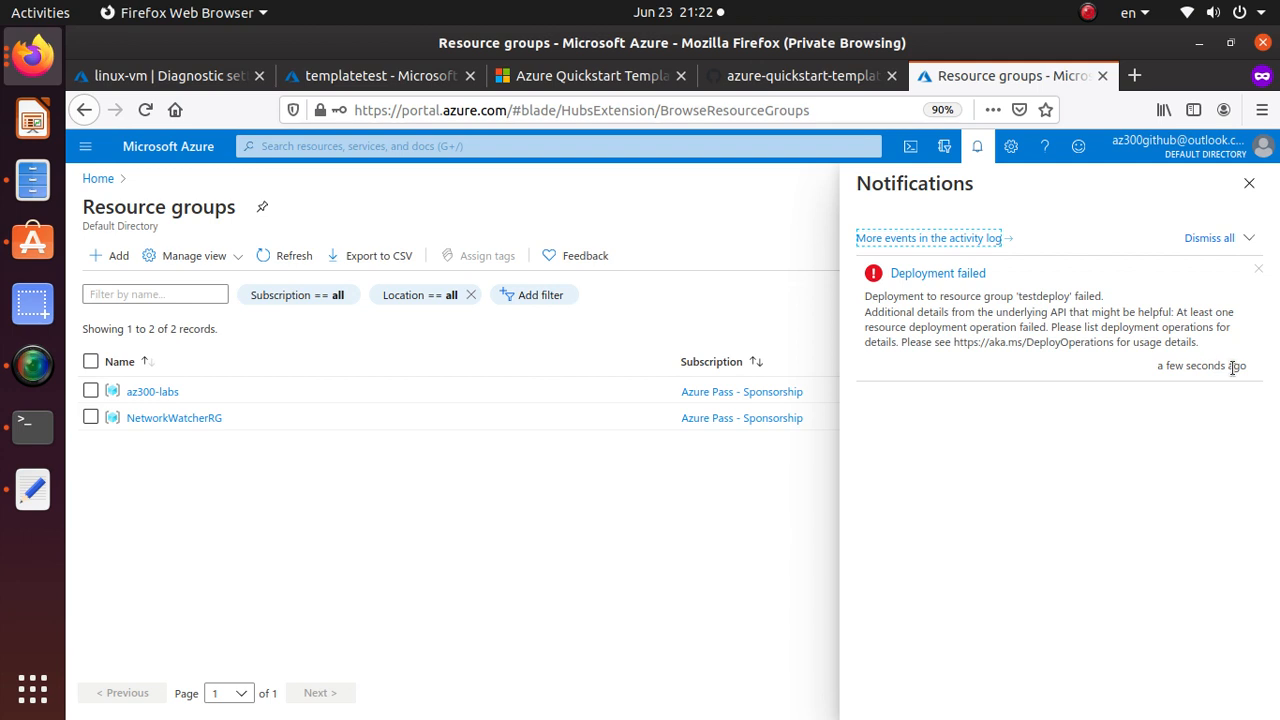
# Open and refresh the activity log, view the Delete resource group event, then go to templatetest.
pyautogui.click(990, 240)
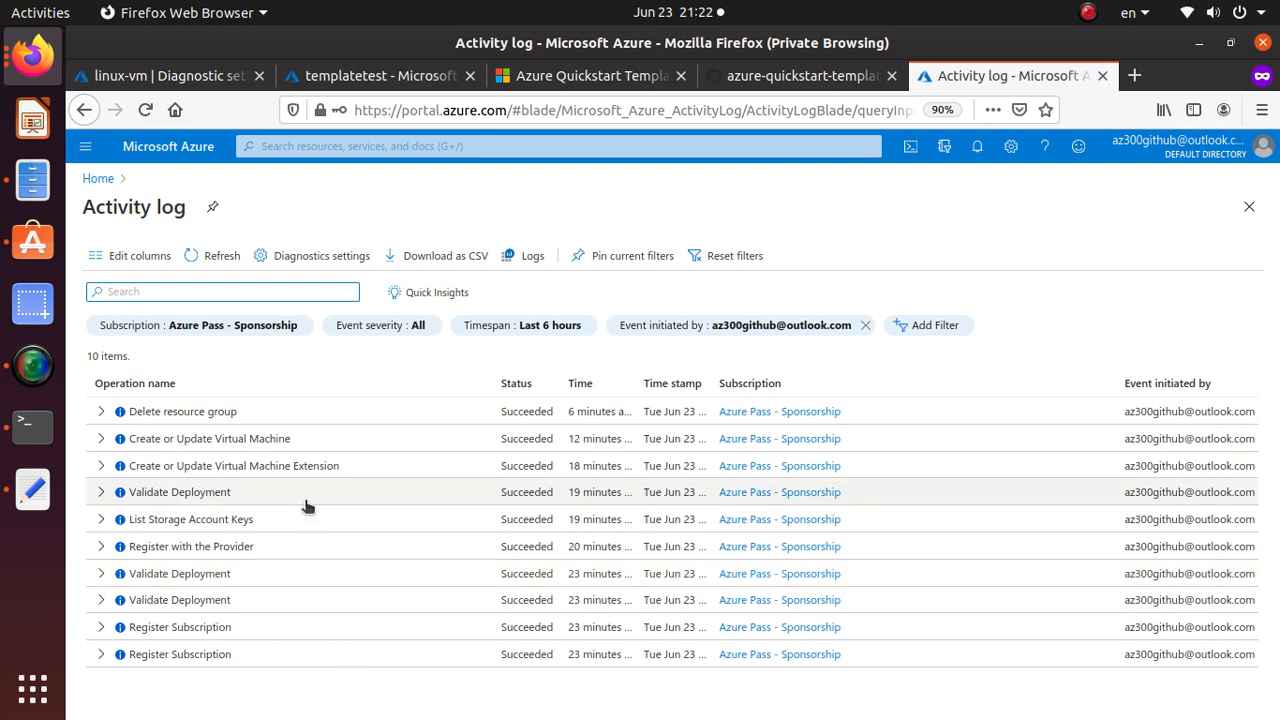
pyautogui.click(228, 256)
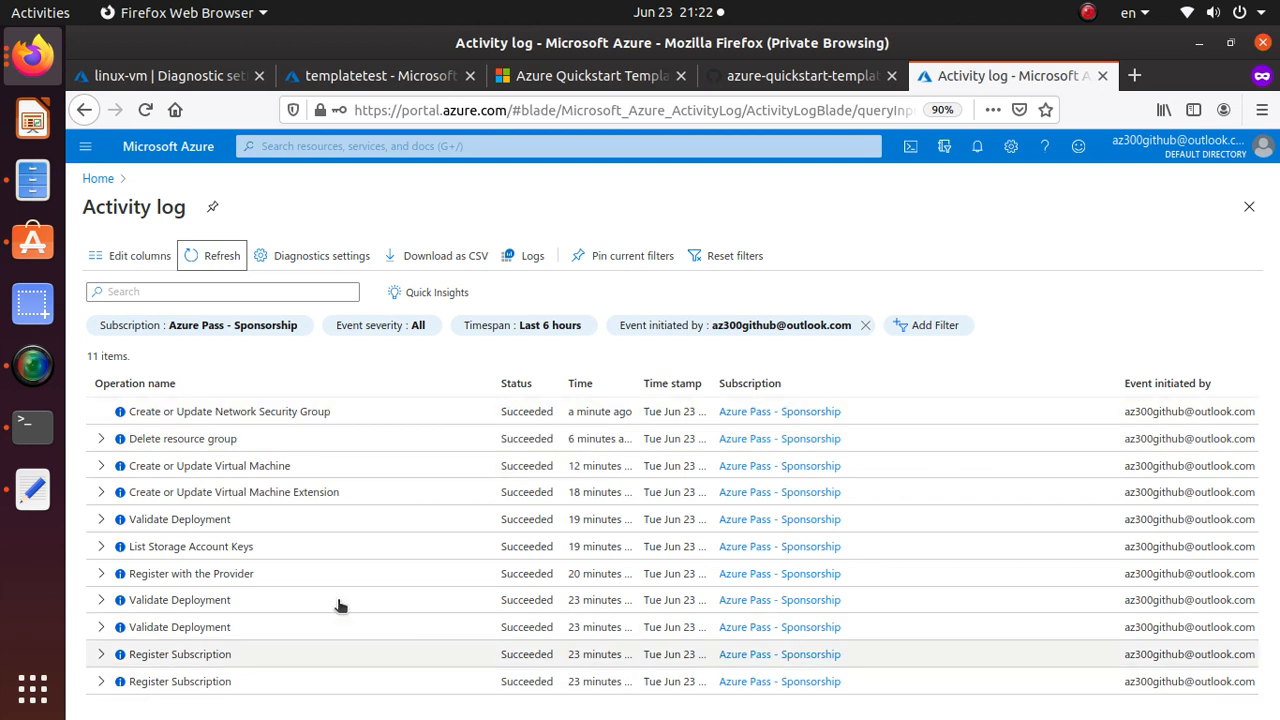
pyautogui.click(232, 444)
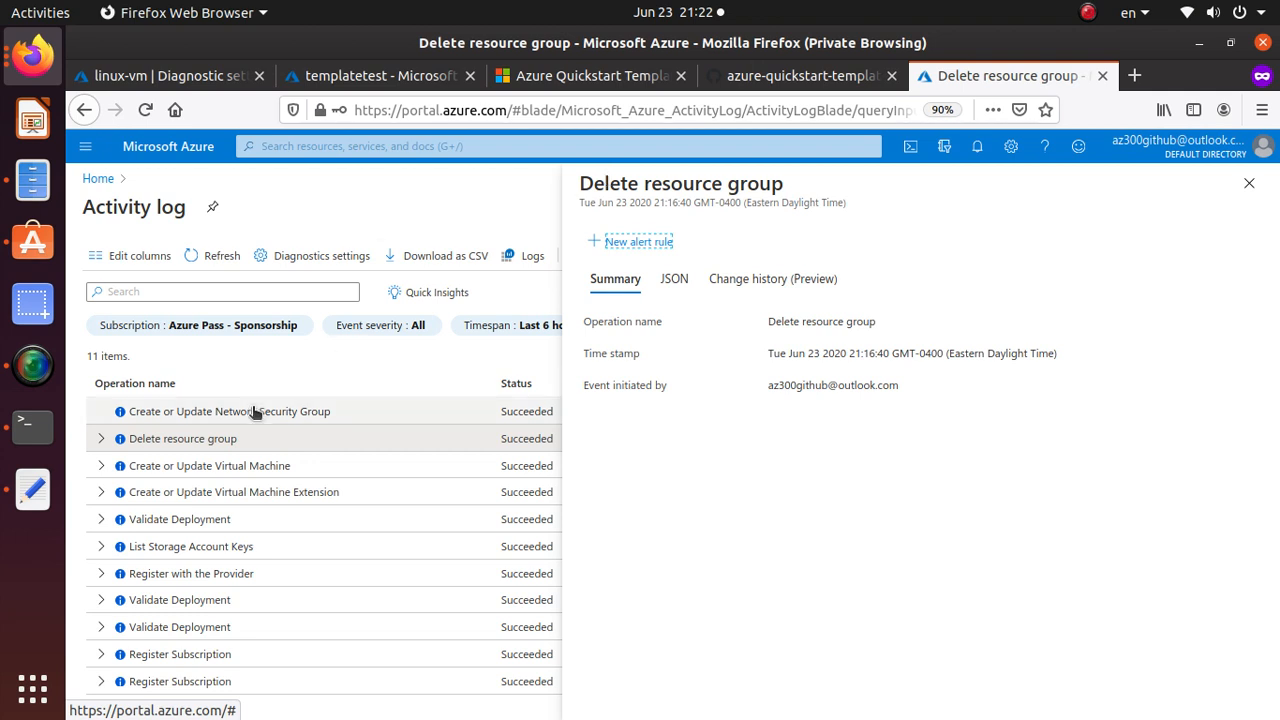
pyautogui.click(319, 380)
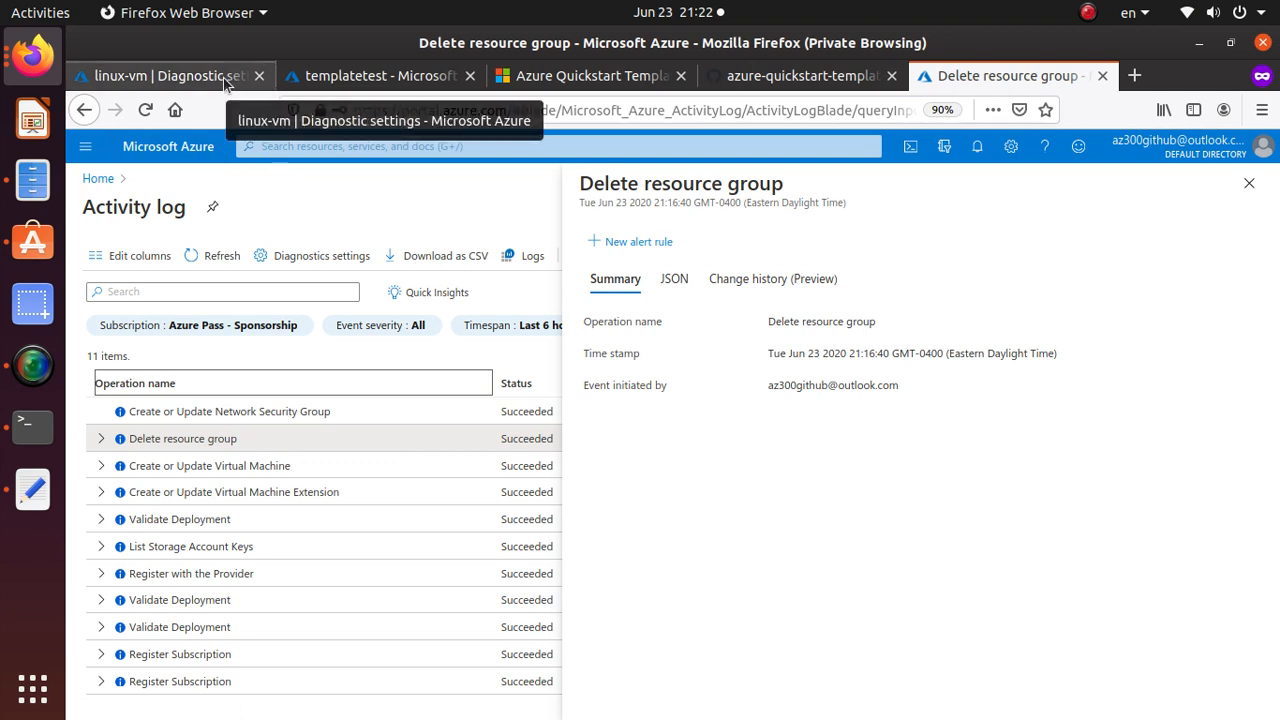
pyautogui.click(375, 79)
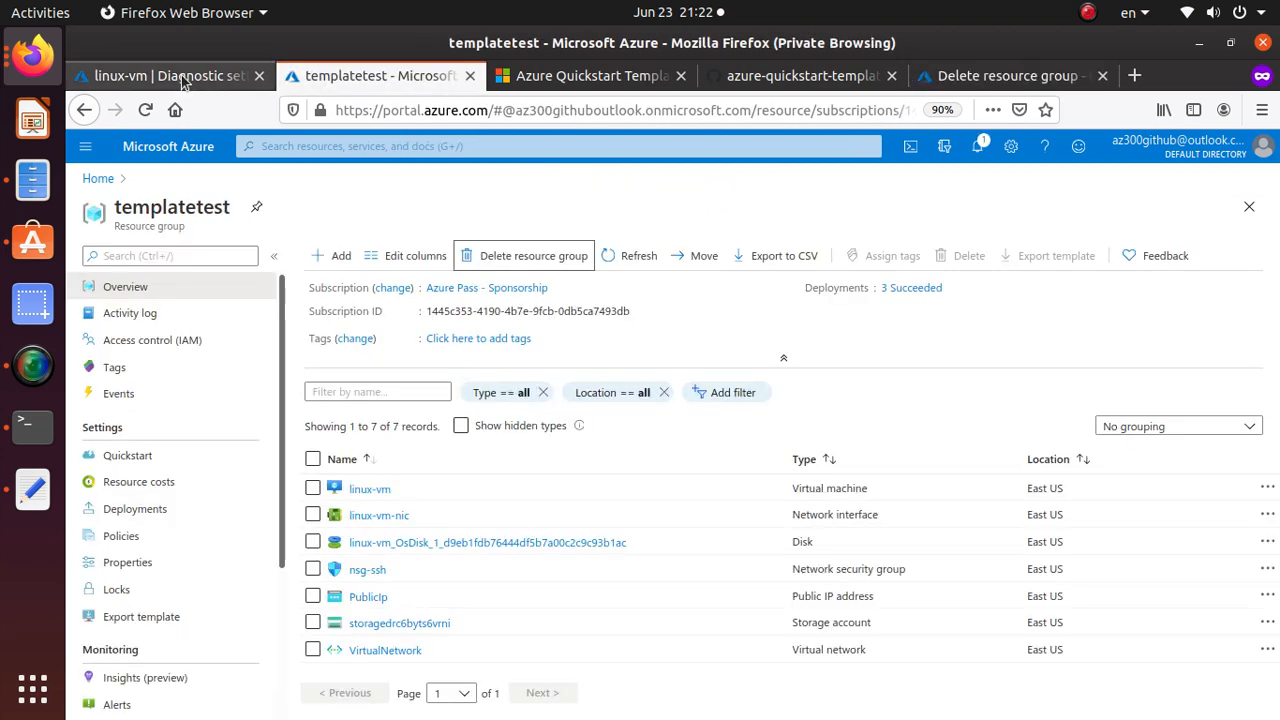
# From the template's GitHub page, launch Deploy to Azure for 101-1vm-2nics-2subnets-1vnet.
pyautogui.click(565, 79)
pyautogui.click(815, 80)
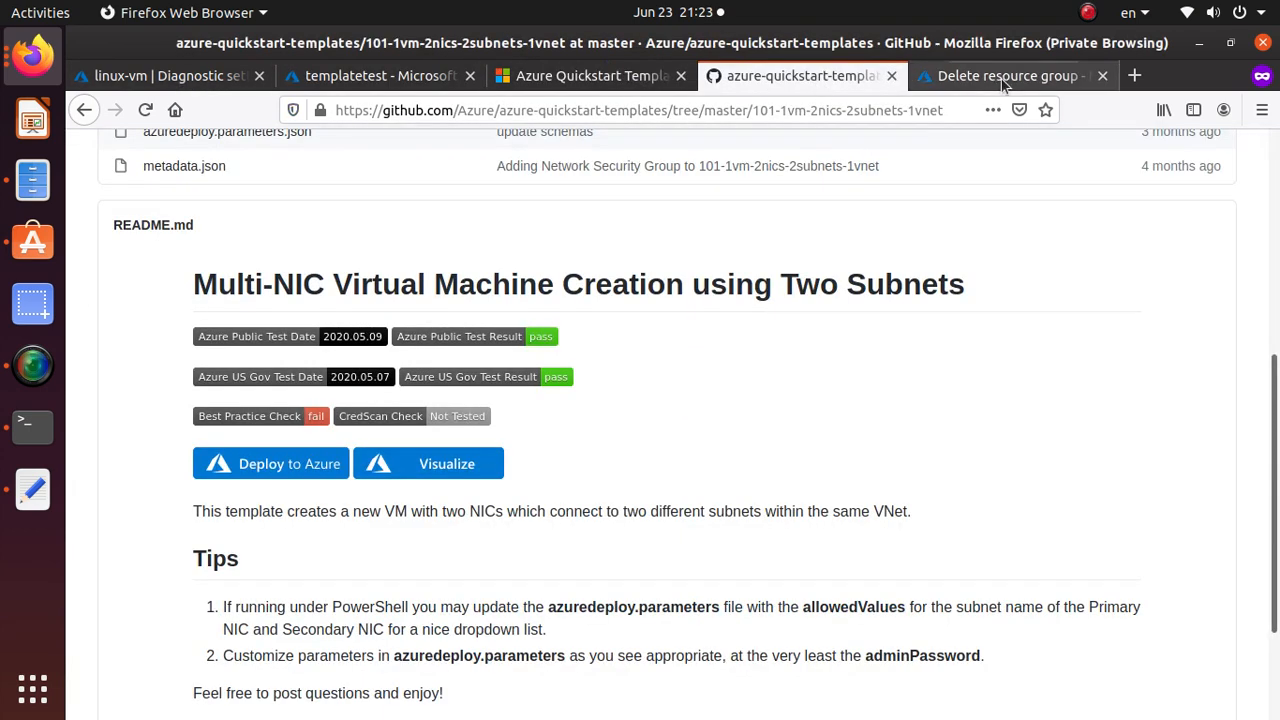
pyautogui.click(253, 470)
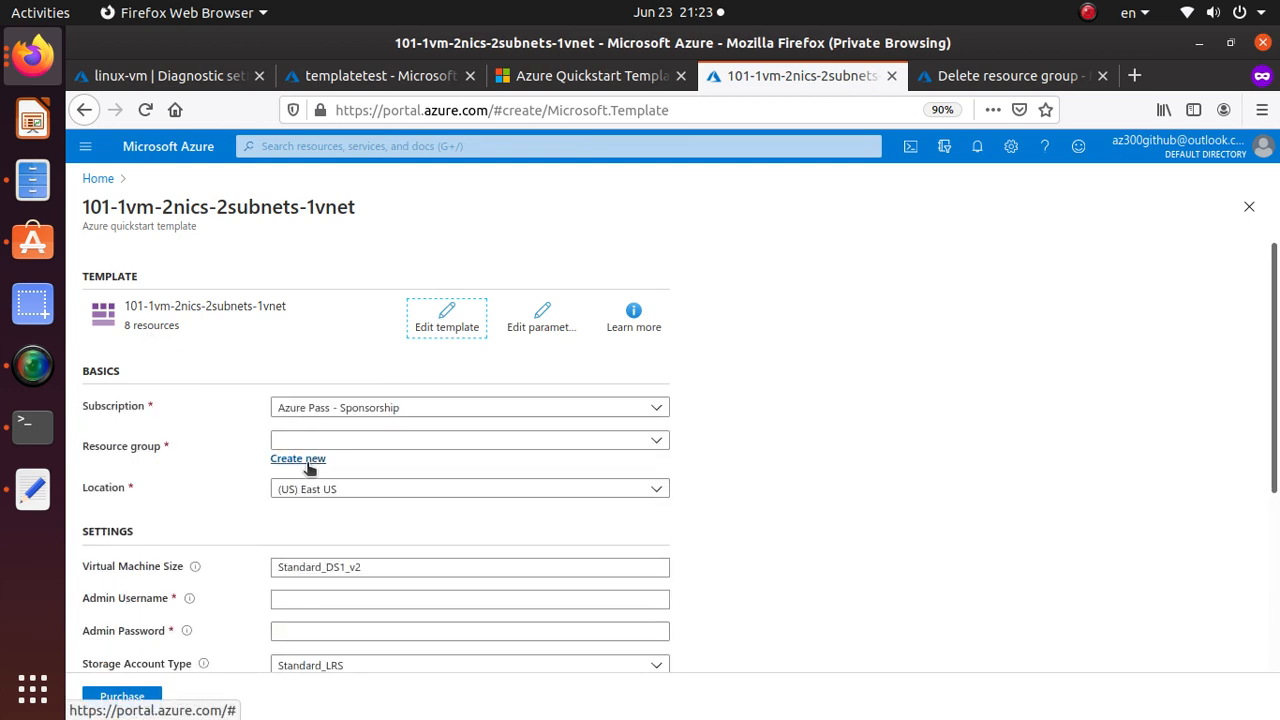
# Create a new resource group named testdep2 after browsing the existing groups.
pyautogui.click(305, 459)
pyautogui.click(560, 445)
pyautogui.click(560, 445)
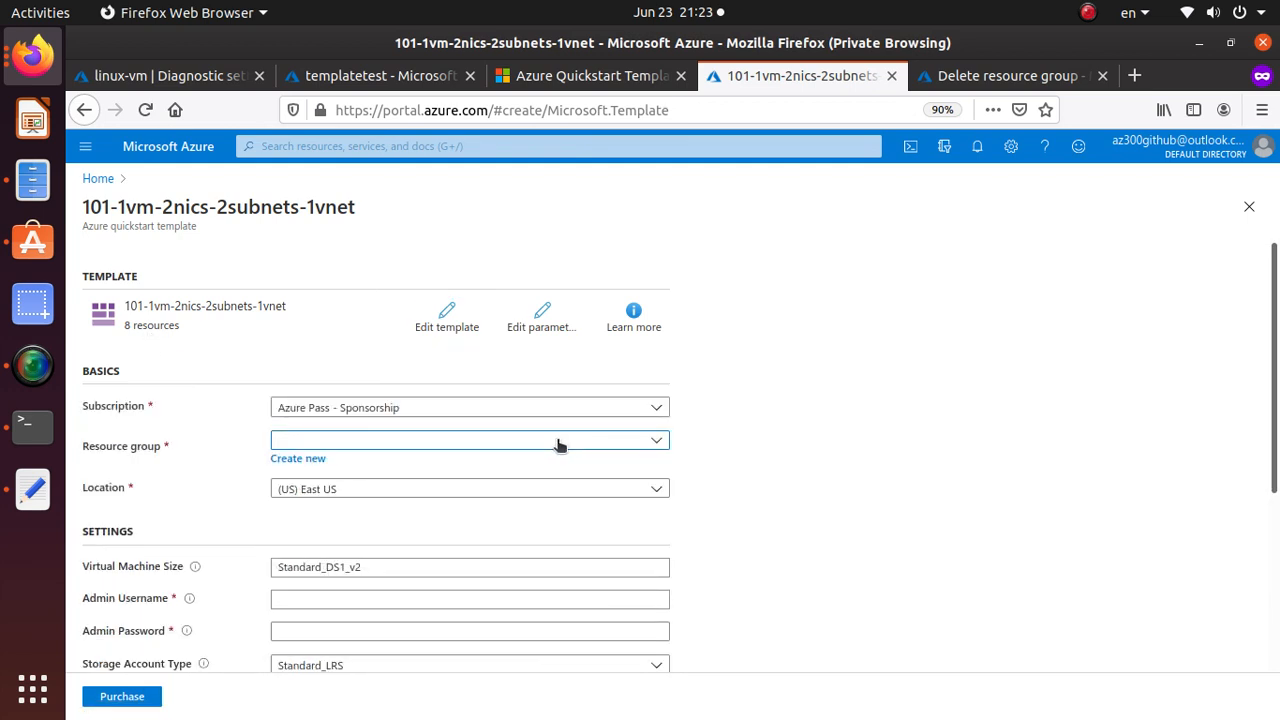
pyautogui.click(560, 445)
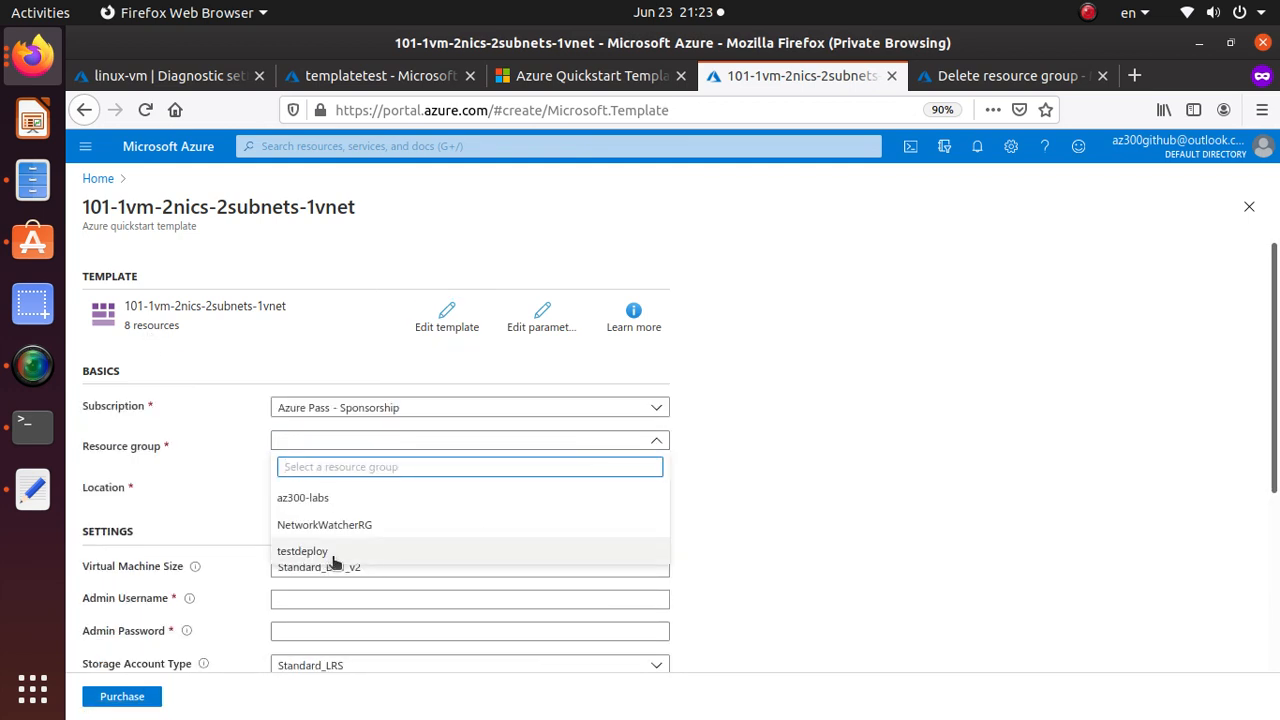
pyautogui.click(336, 443)
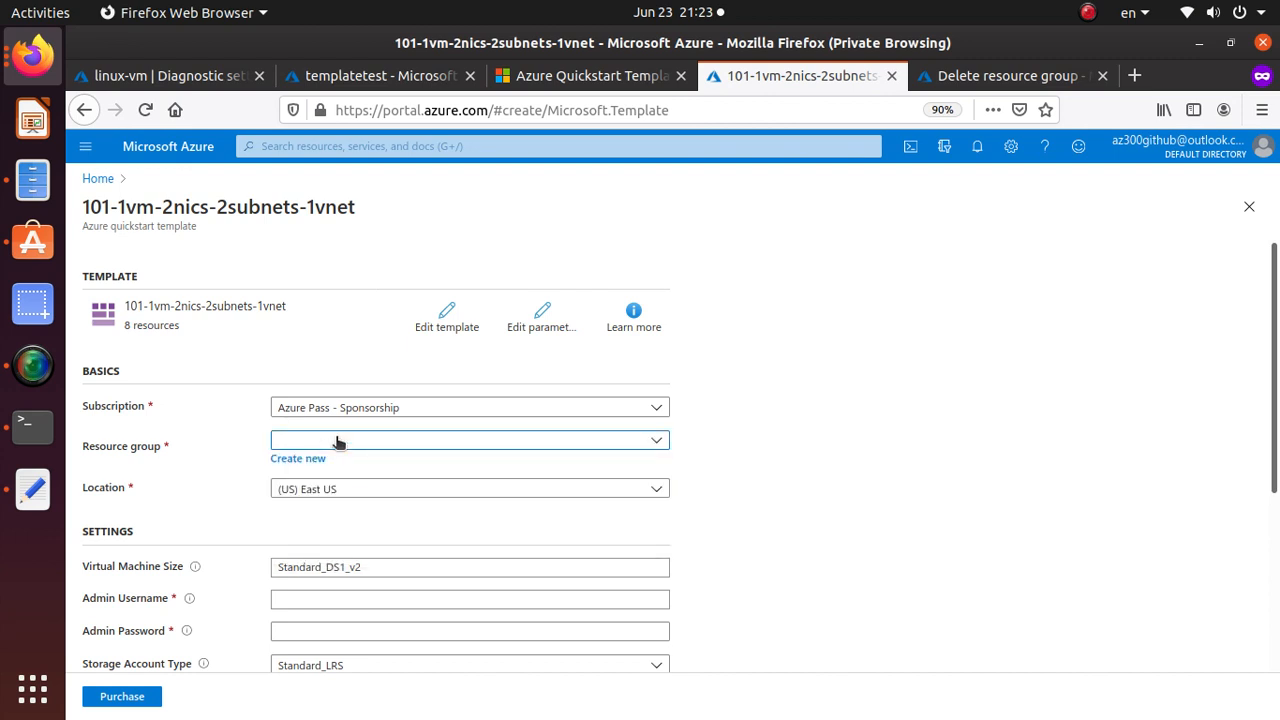
pyautogui.click(336, 443)
pyautogui.write('test')
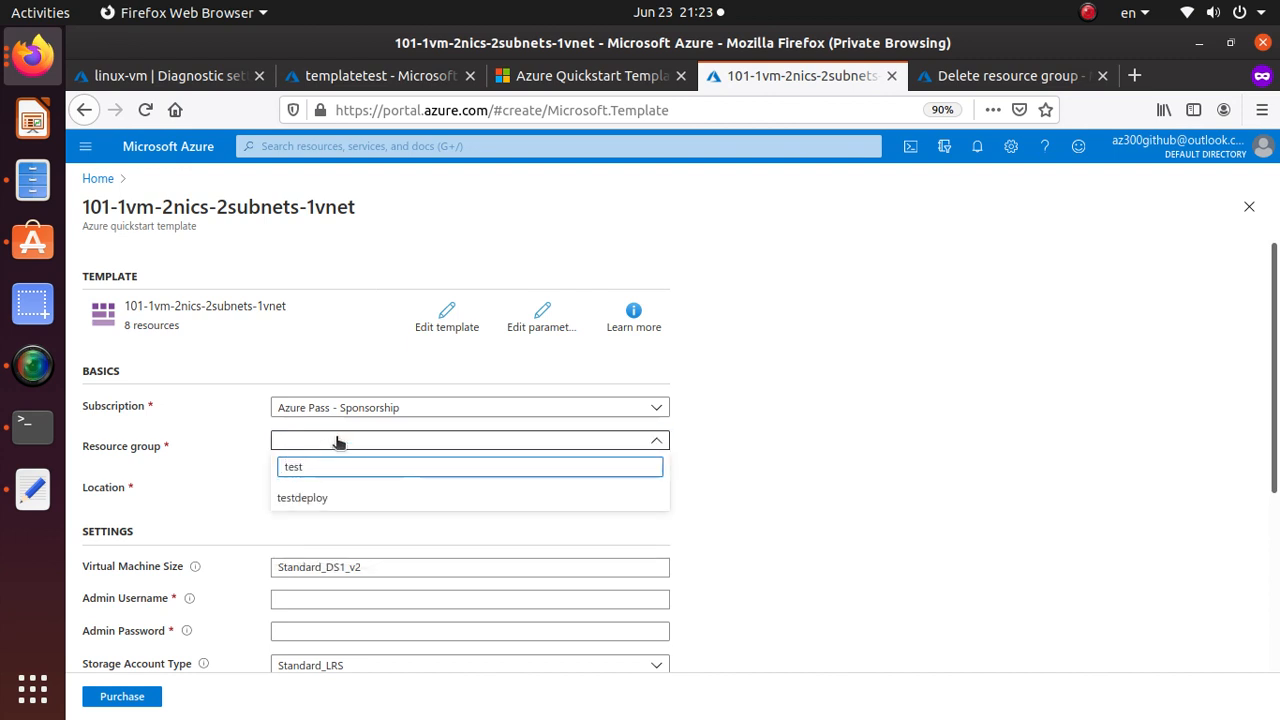
pyautogui.click(221, 514)
pyautogui.click(312, 459)
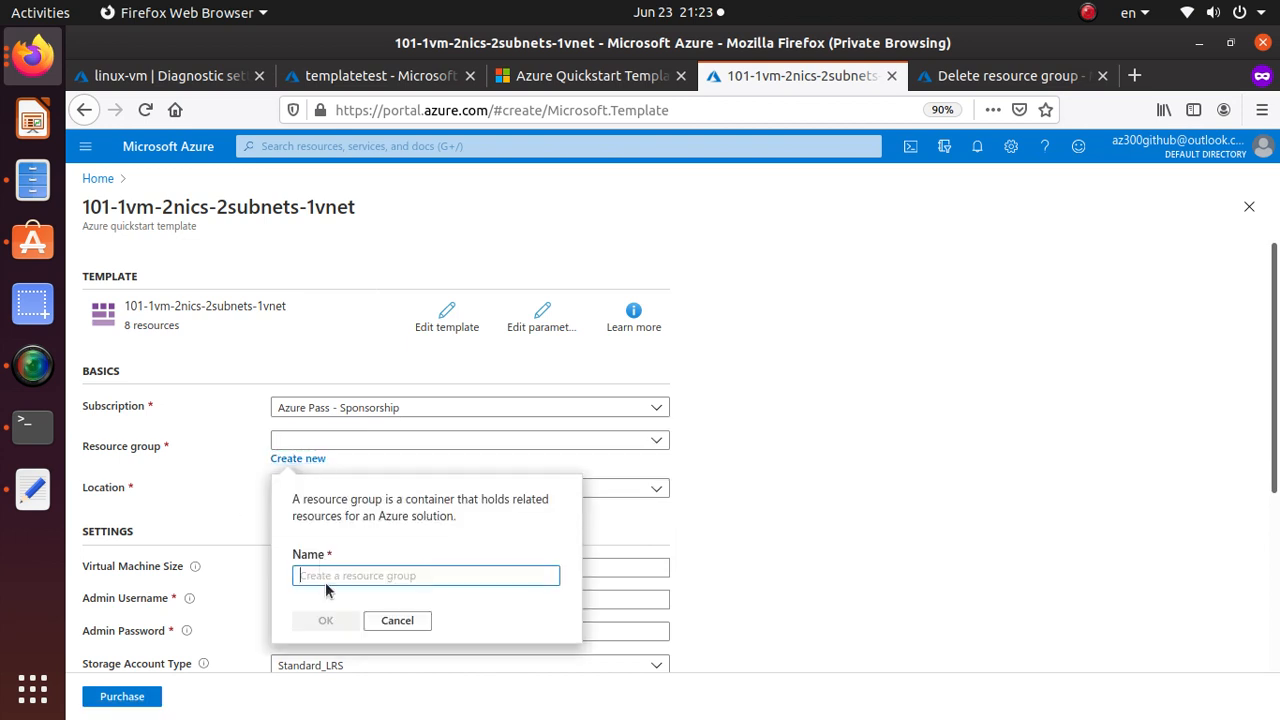
pyautogui.write('testdep2')
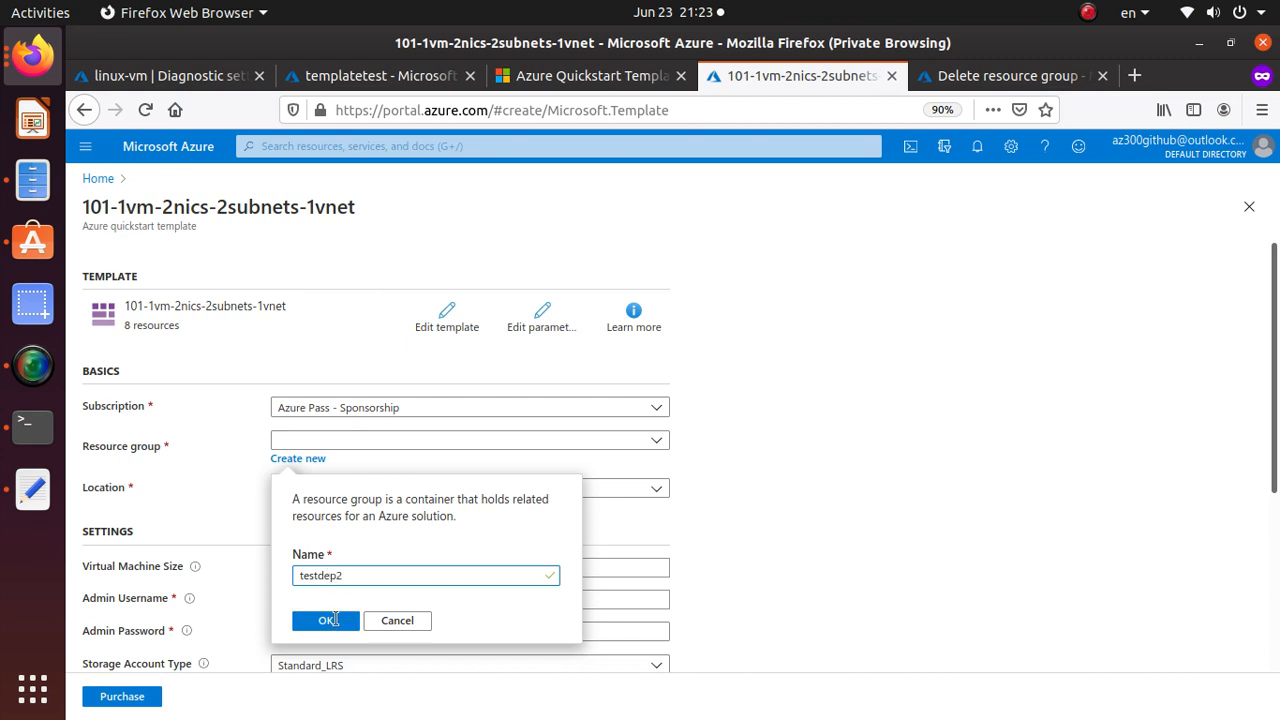
pyautogui.click(316, 623)
pyautogui.scroll(-3, 737, 554)
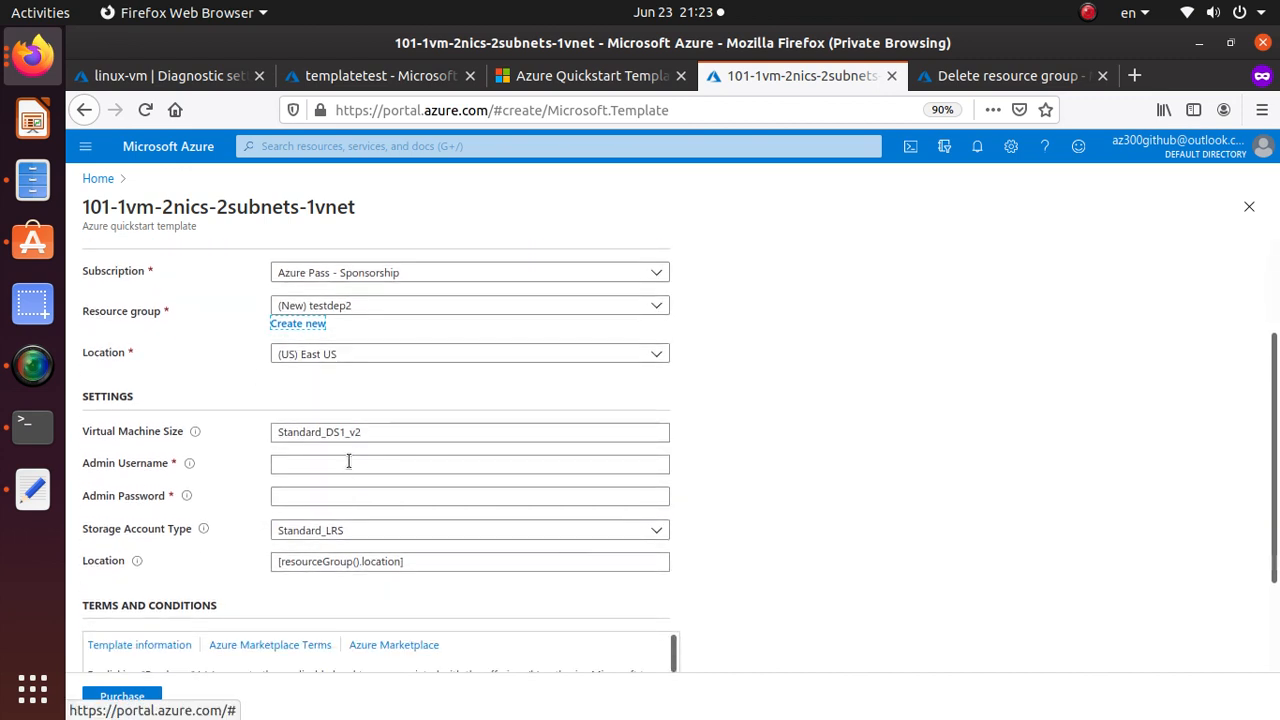
# Fill in the admin credentials, accept the terms, and submit the deployment.
pyautogui.click(346, 466)
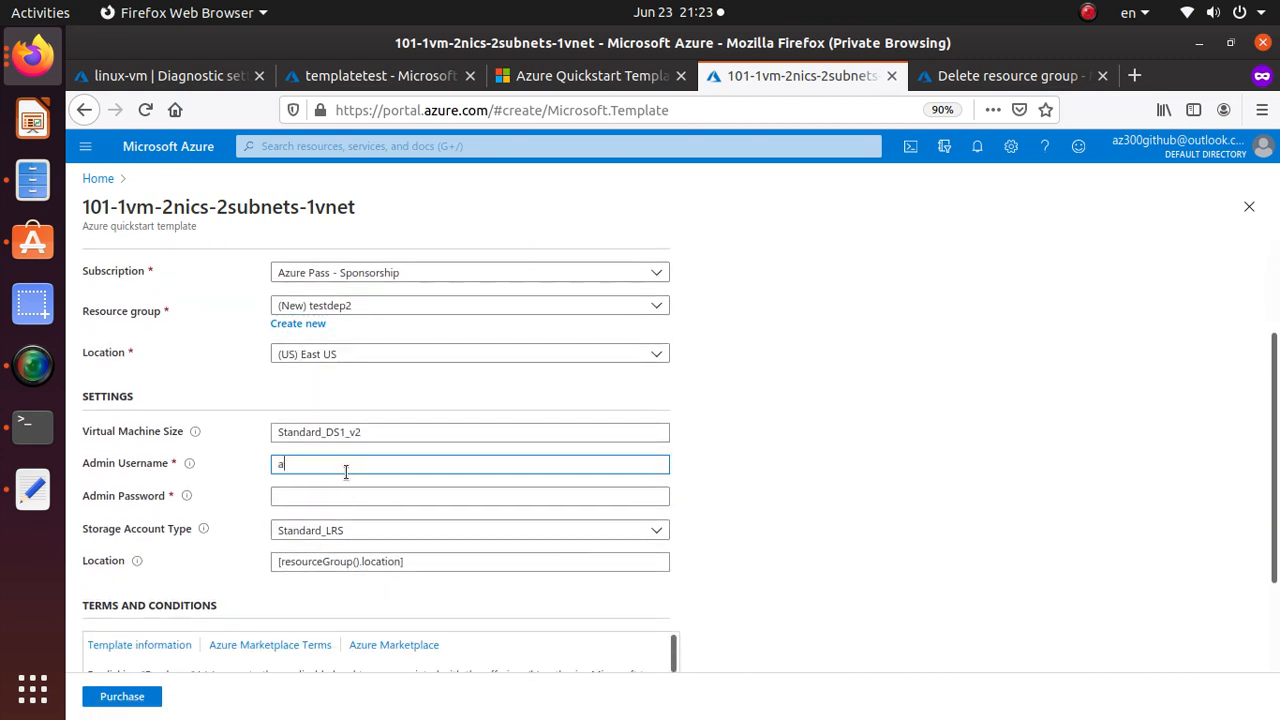
pyautogui.press('Tab')
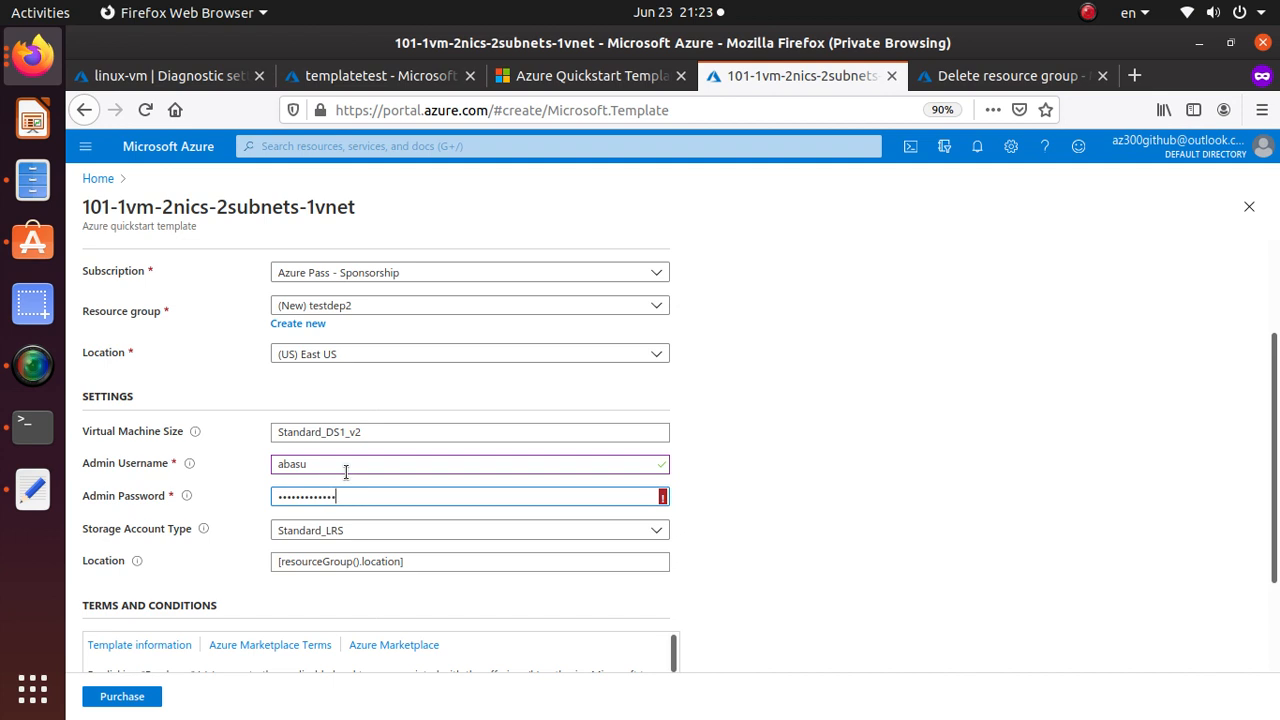
pyautogui.write('•••')
pyautogui.press('Tab')
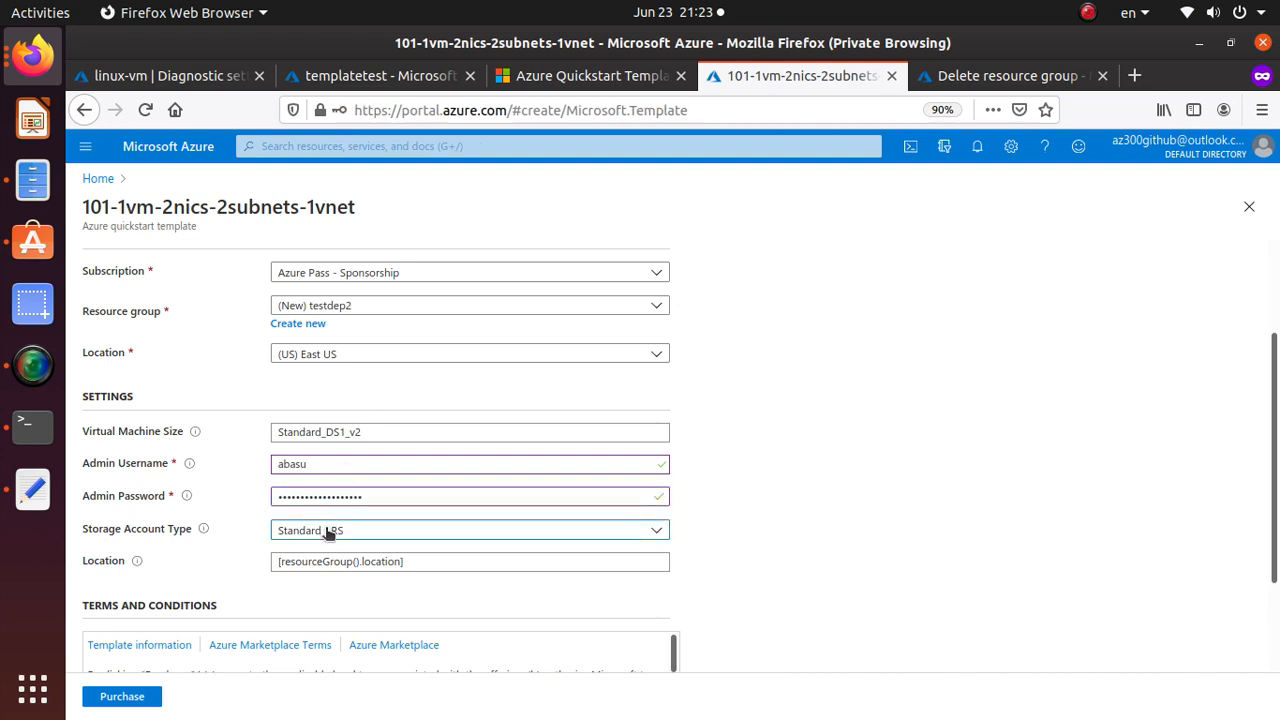
pyautogui.scroll(-3, 589, 497)
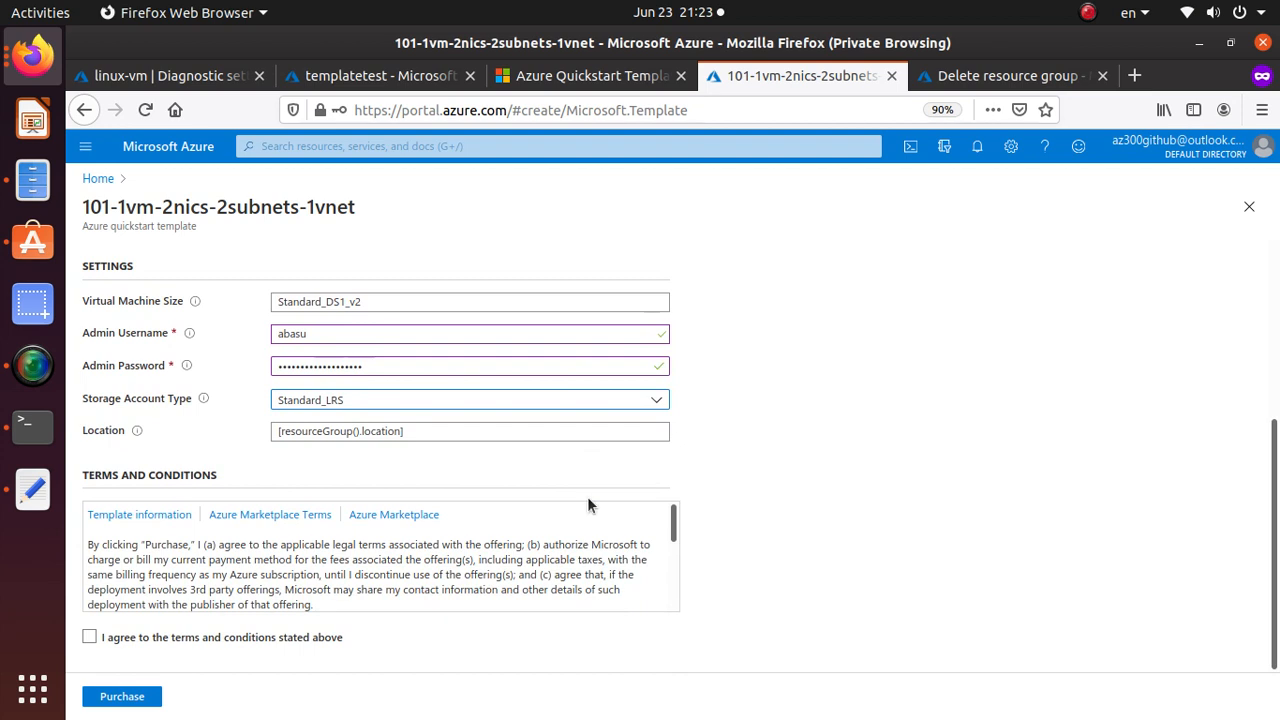
pyautogui.click(89, 637)
pyautogui.click(141, 700)
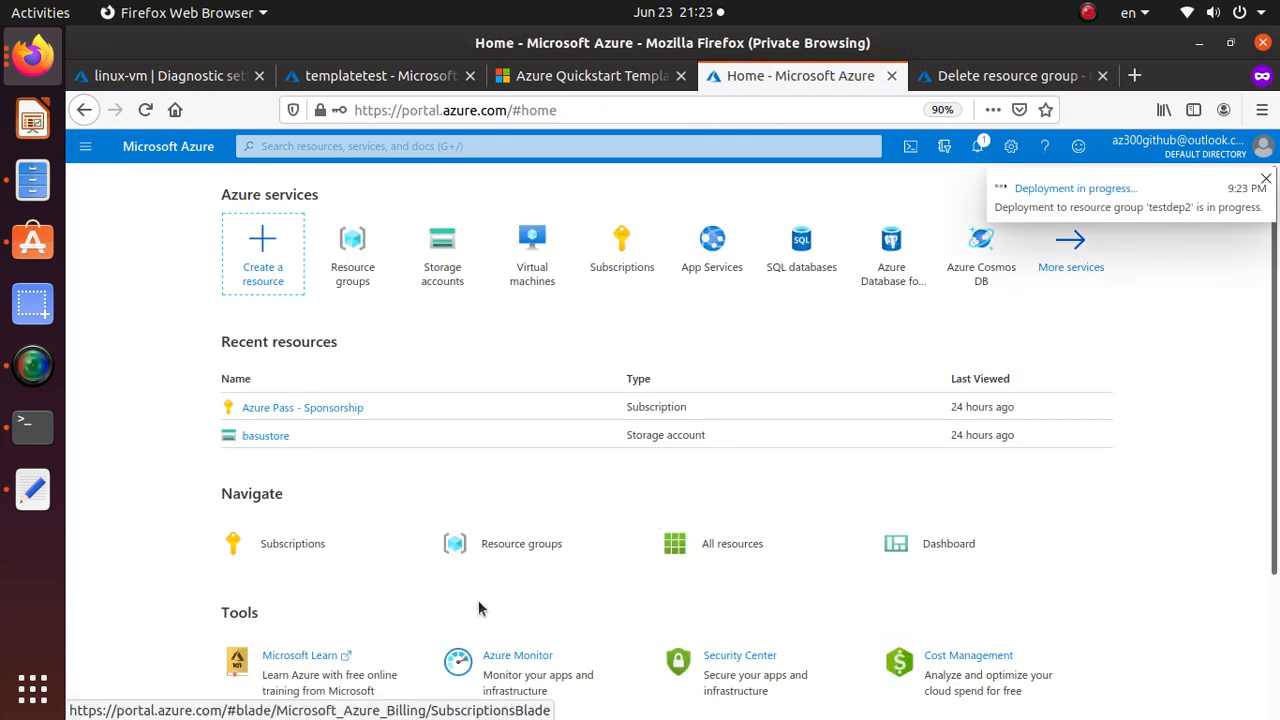
# Open the testdeploy resource group, review its 8 resources, and view its failed Microsoft.Template deployment.
pyautogui.click(504, 545)
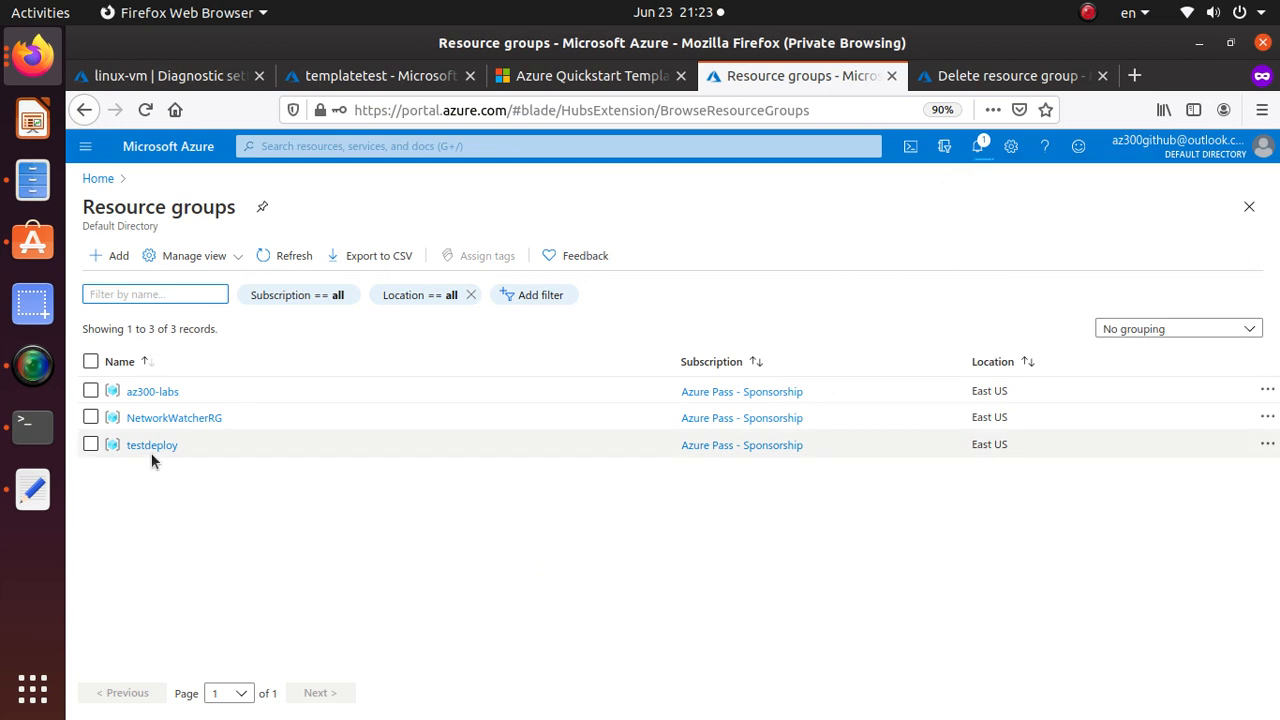
pyautogui.click(158, 446)
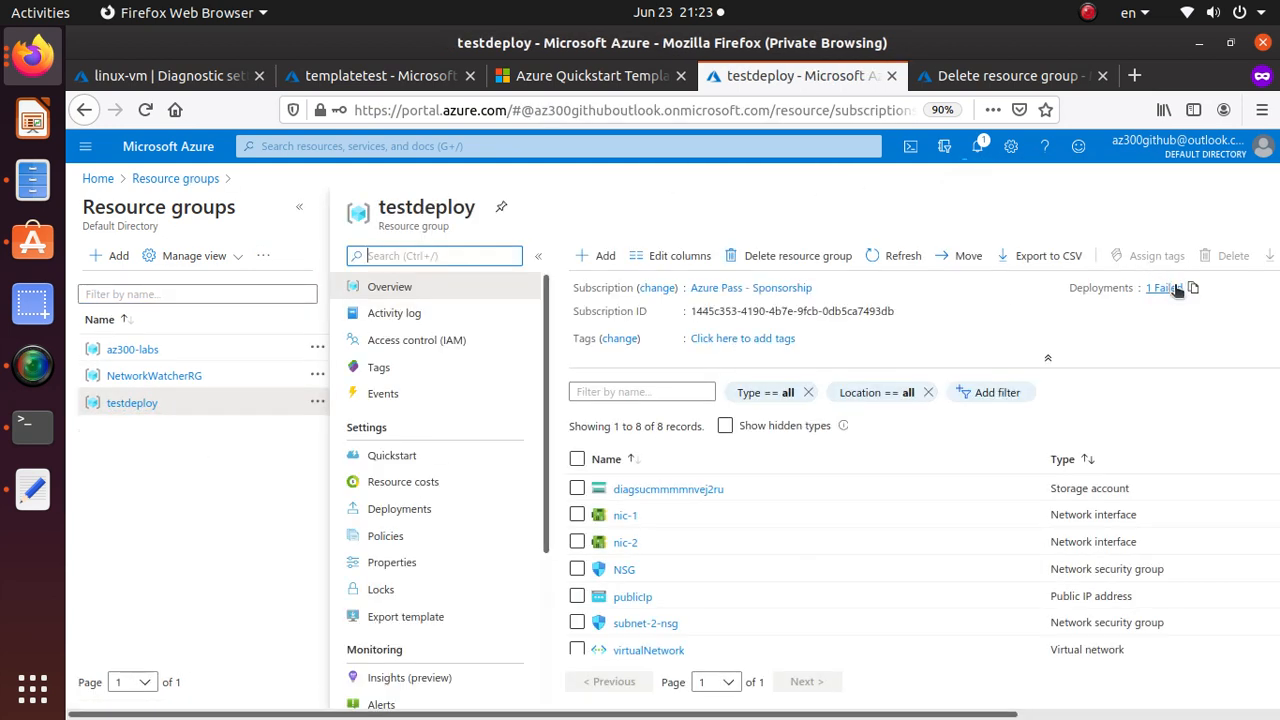
pyautogui.scroll(-1, 952, 492)
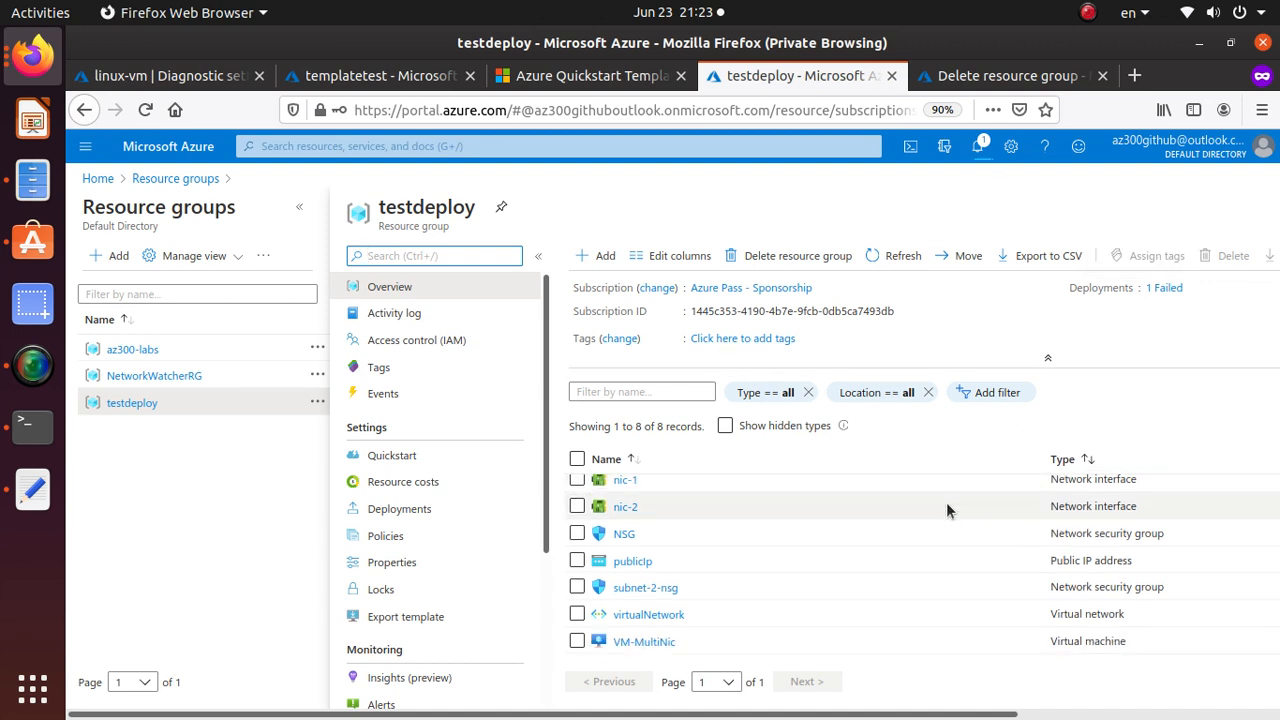
pyautogui.scroll(1, 640, 630)
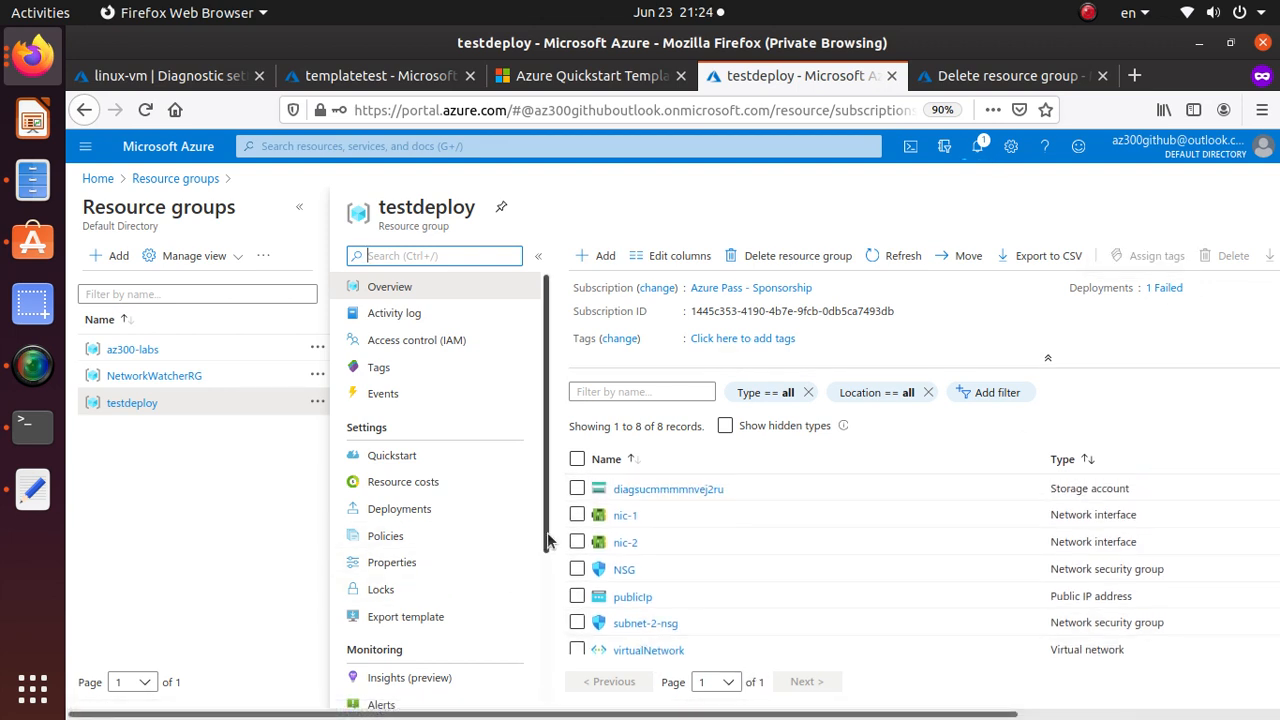
pyautogui.scroll(-1, 719, 576)
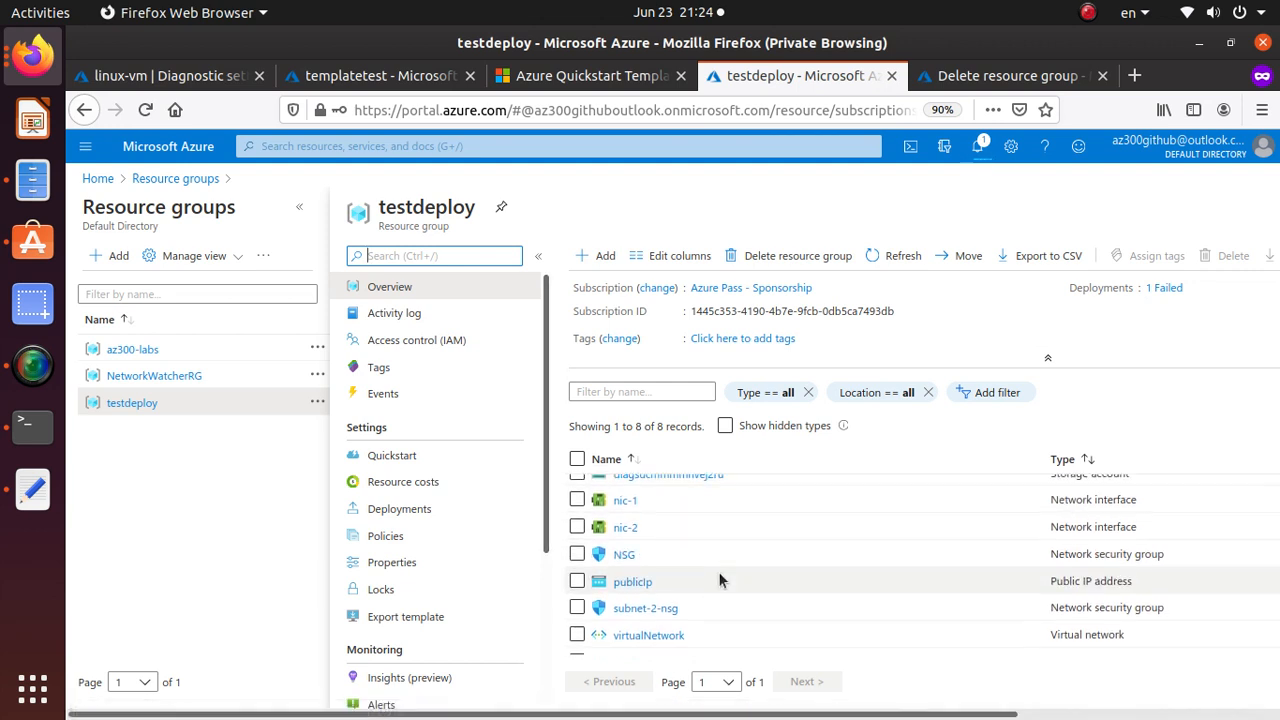
pyautogui.scroll(-1, 718, 578)
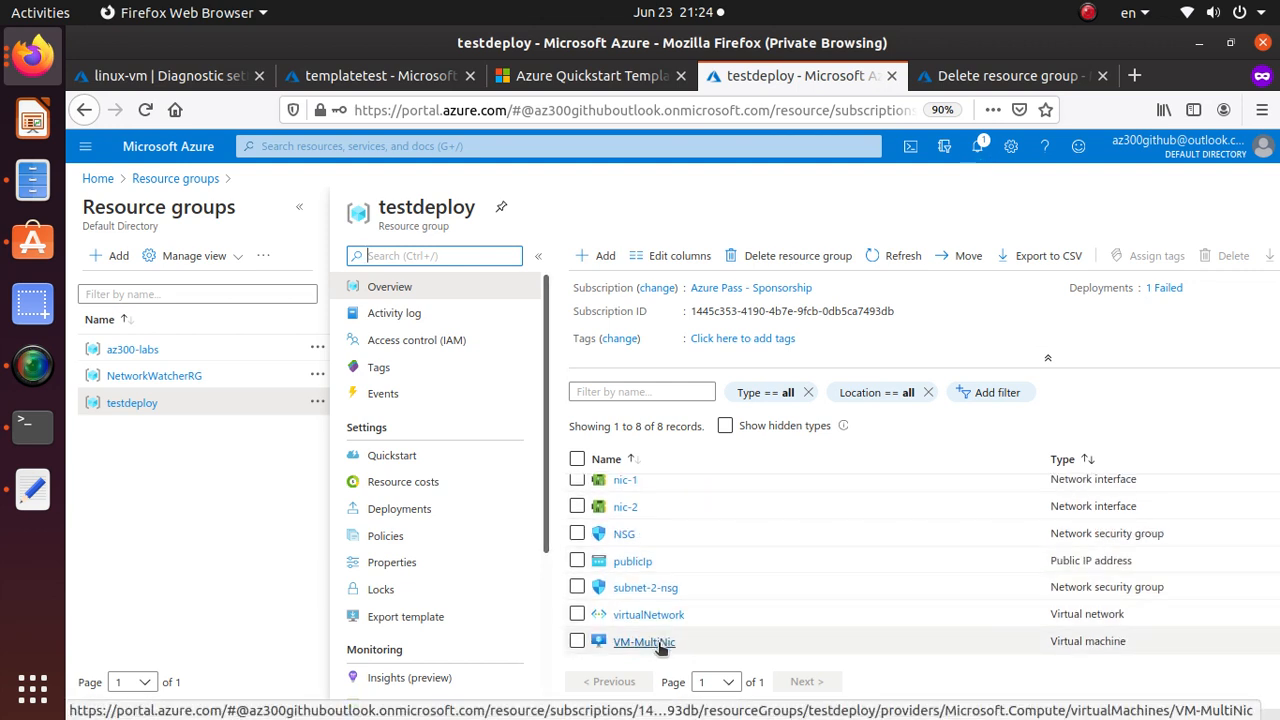
pyautogui.scroll(2, 656, 630)
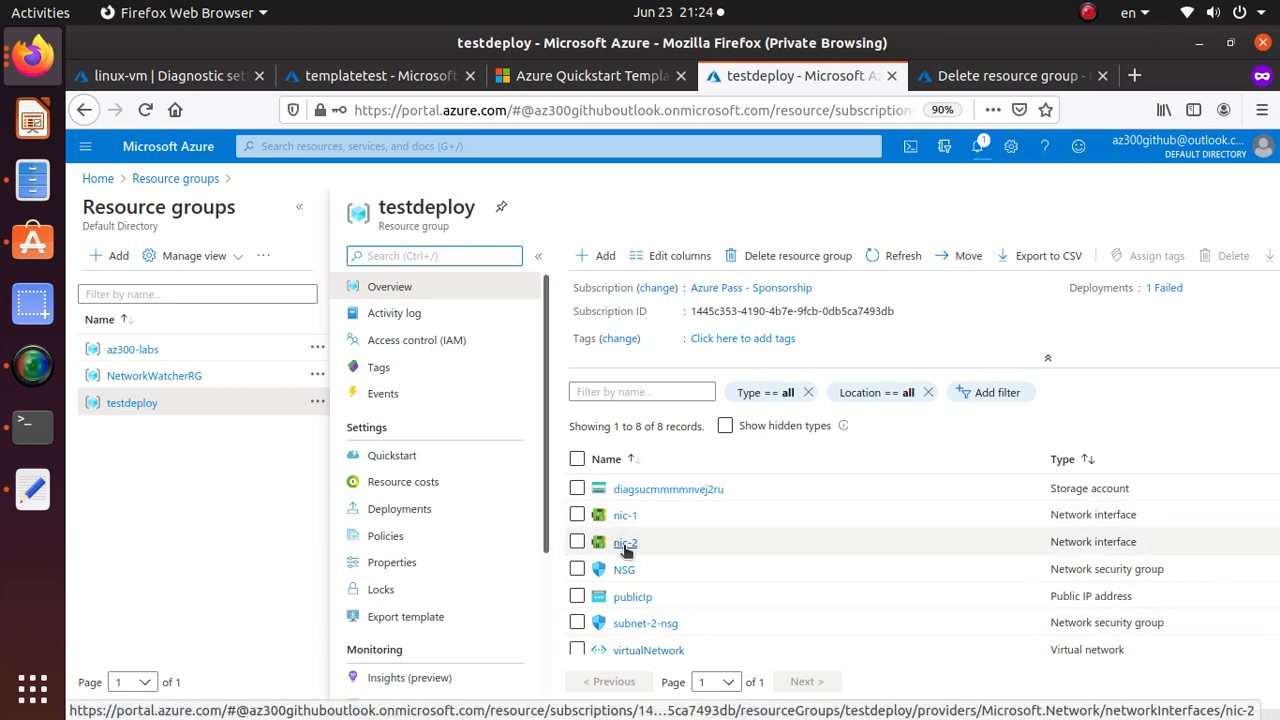
pyautogui.scroll(-2, 625, 548)
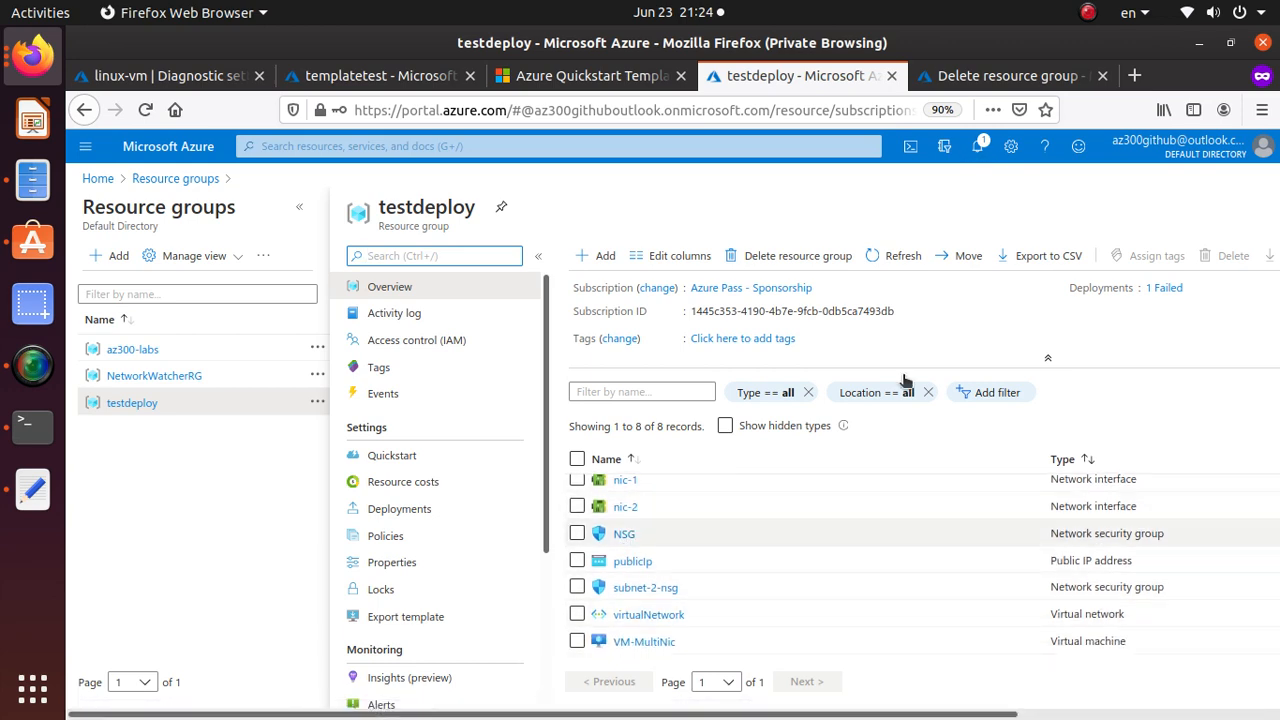
pyautogui.click(1170, 288)
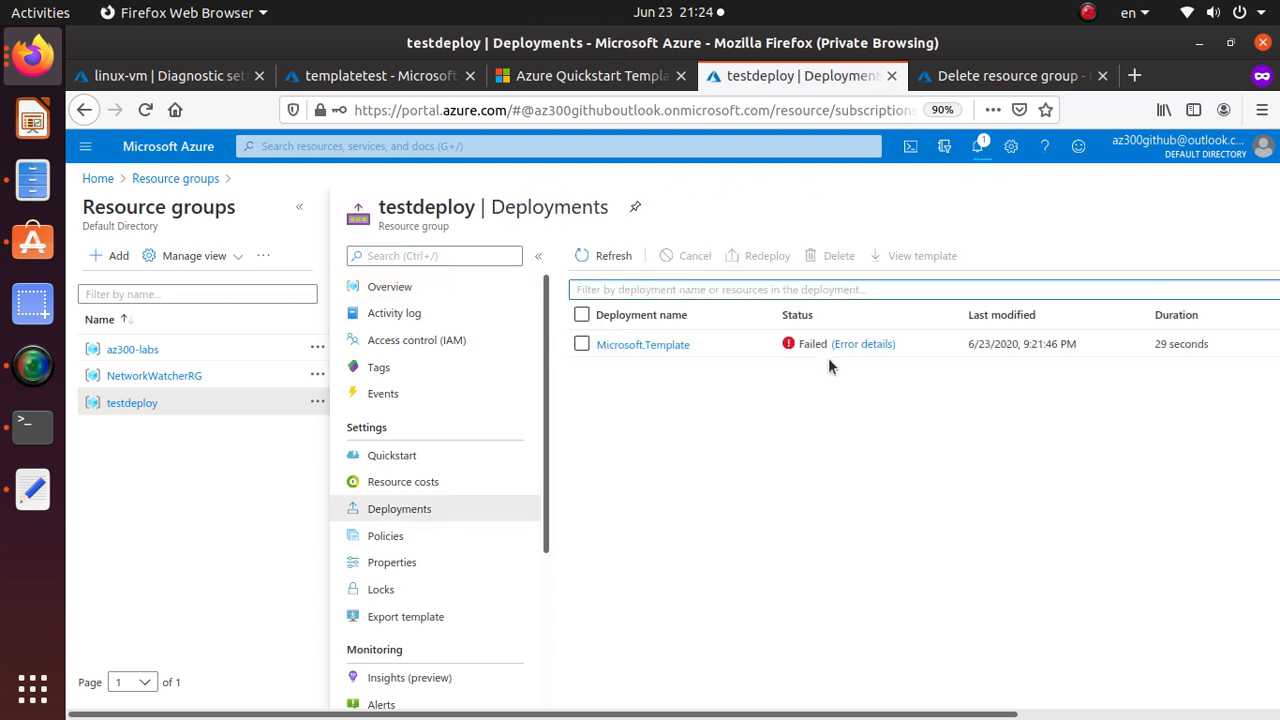
# Read the failed deployment's error details, check notifications, and return to the Resource groups list.
pyautogui.click(863, 344)
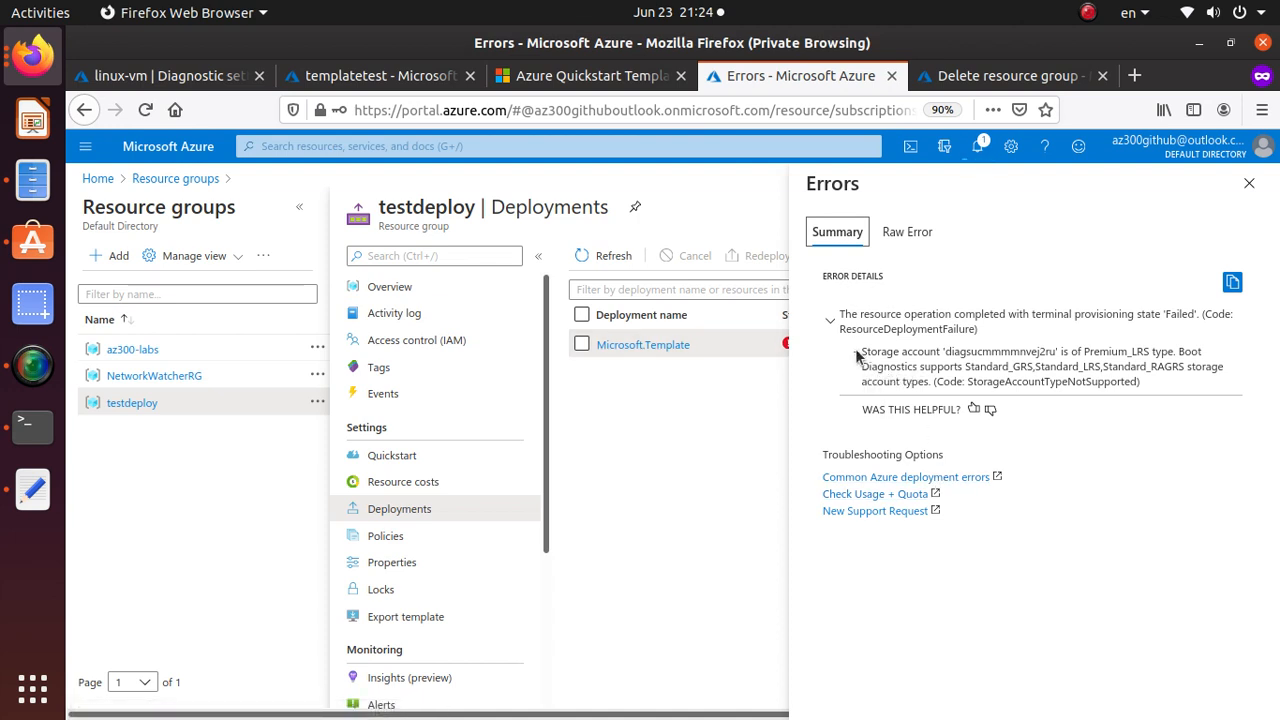
pyautogui.click(856, 352)
pyautogui.click(980, 143)
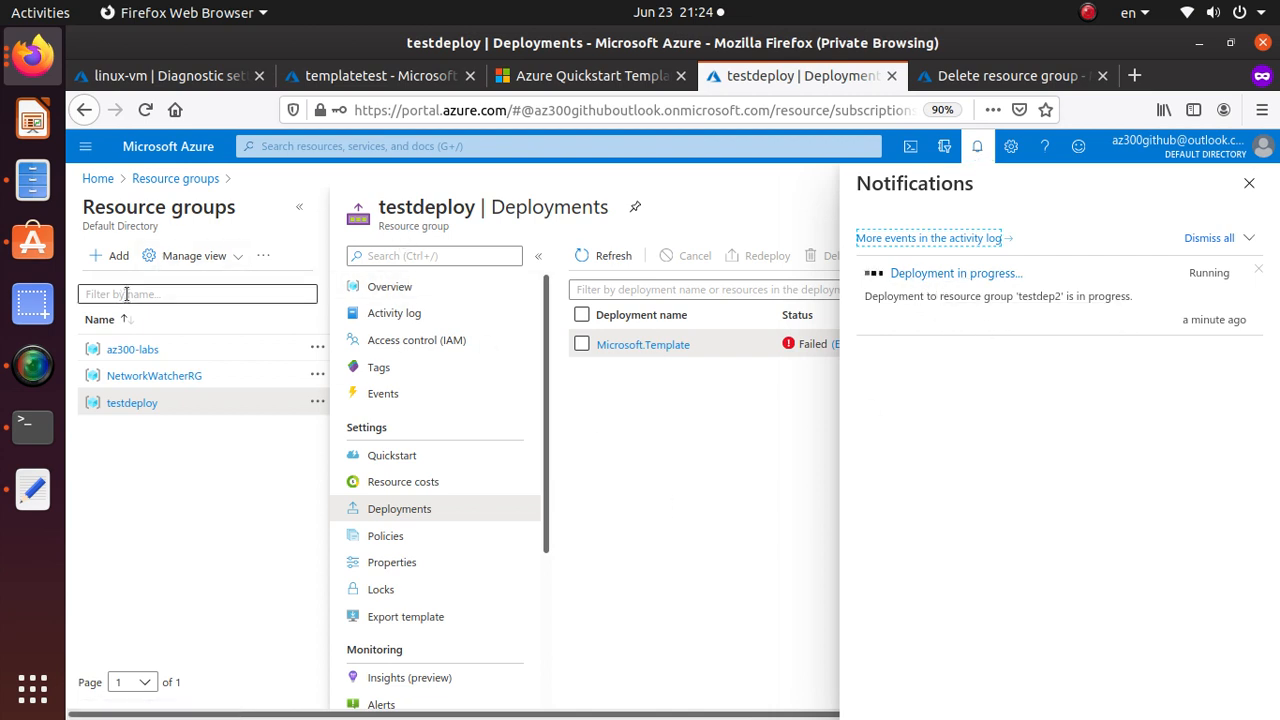
pyautogui.click(186, 178)
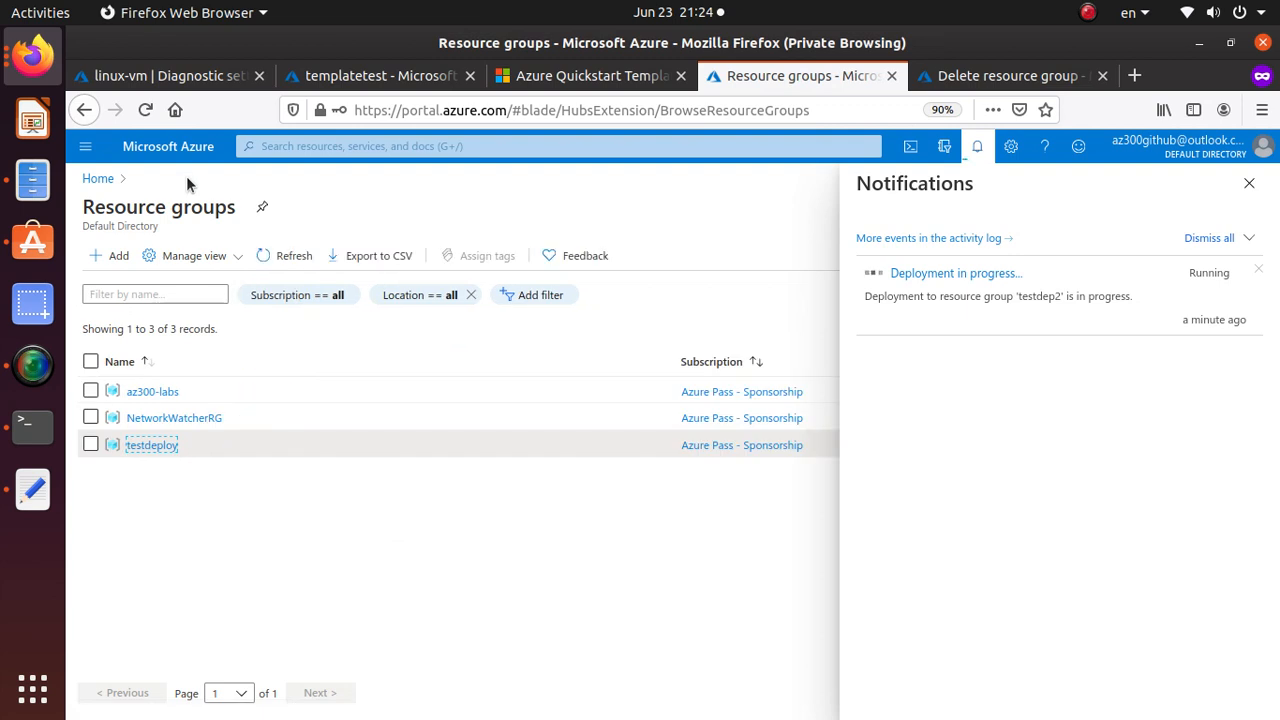
# Delete the testdeploy resource group, pasting its copied name 'testdeploy' as confirmation.
pyautogui.click(170, 450)
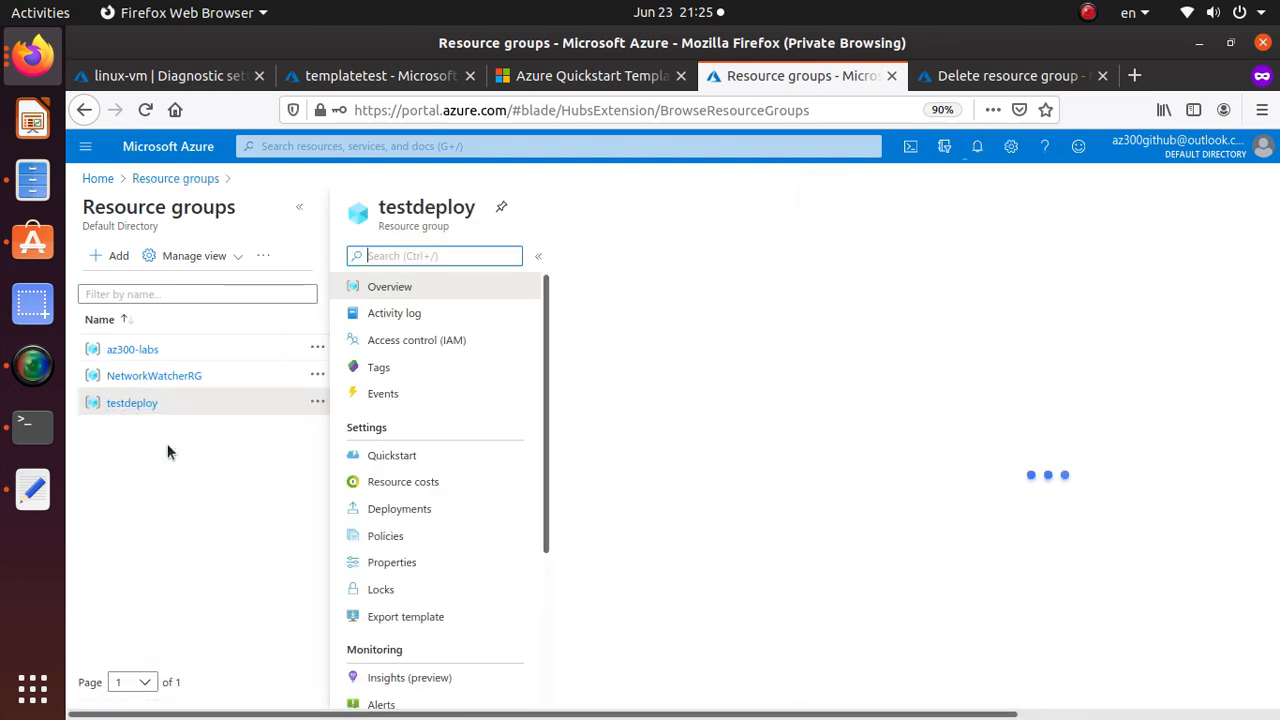
pyautogui.moveTo(483, 213); pyautogui.dragTo(378, 210)
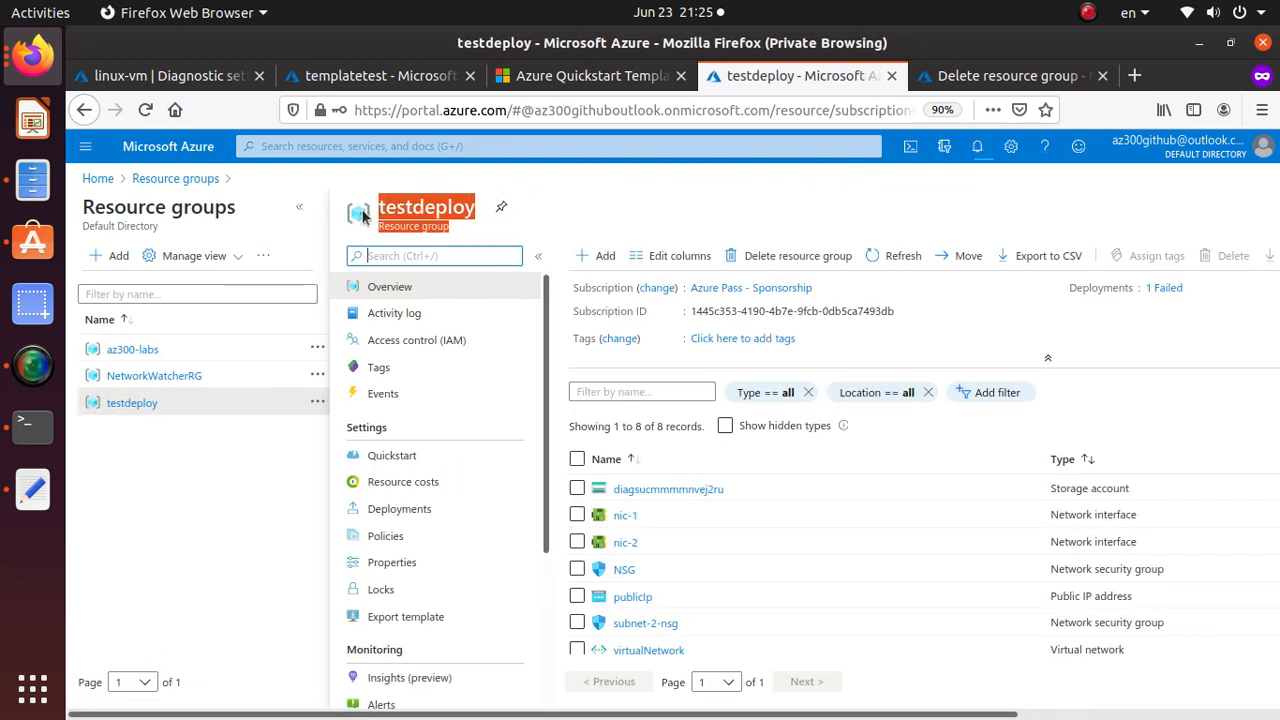
pyautogui.doubleClick(438, 209)
pyautogui.rightClick(438, 209)
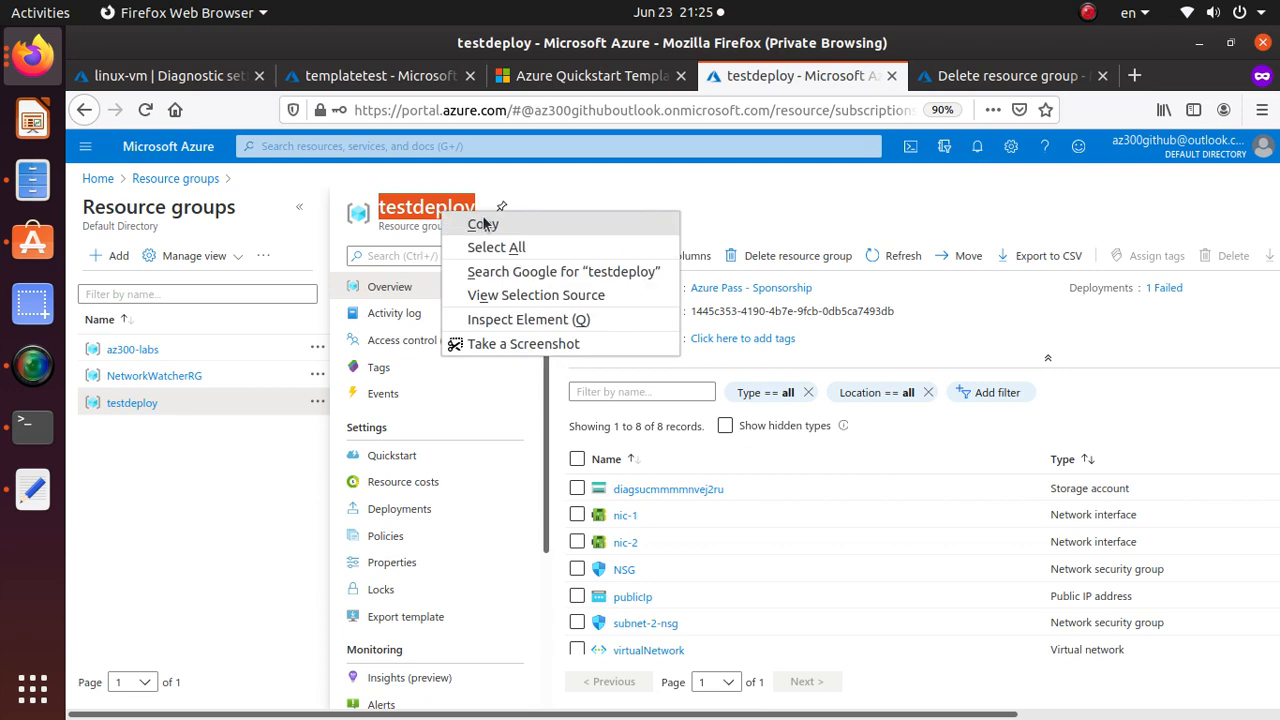
pyautogui.click(478, 222)
pyautogui.click(817, 258)
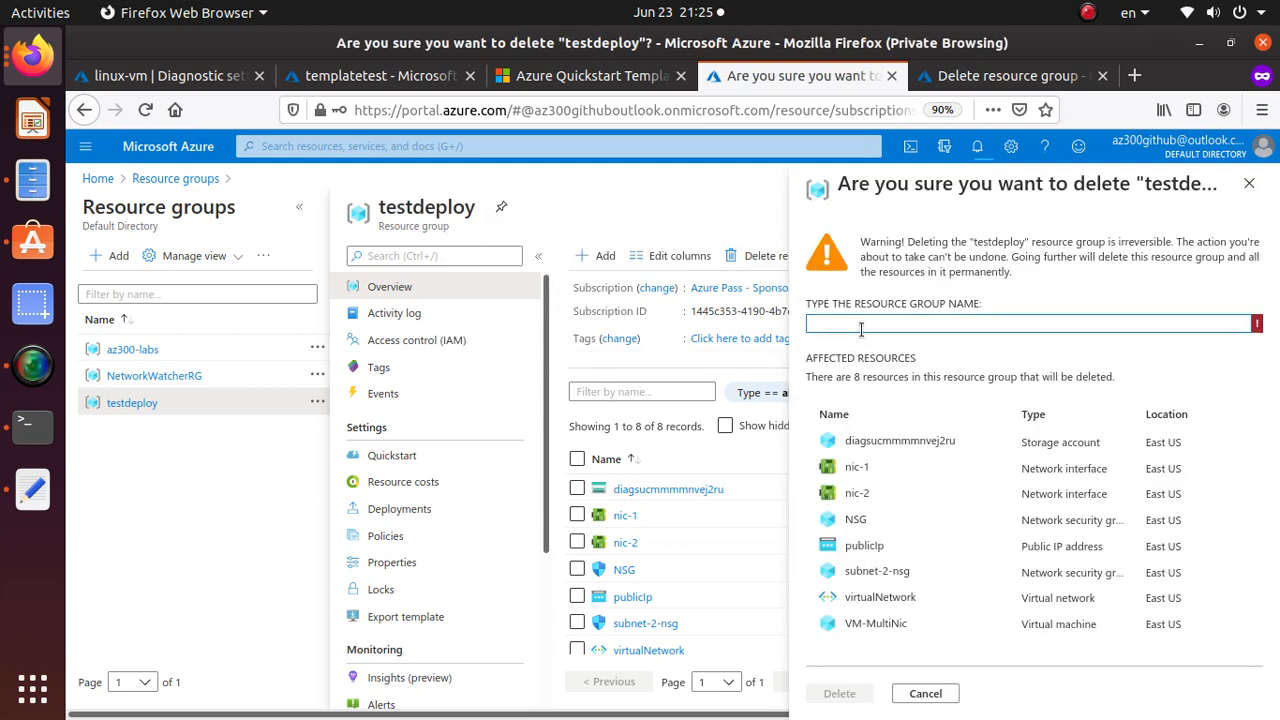
pyautogui.hotkey('ctrl', 'v')
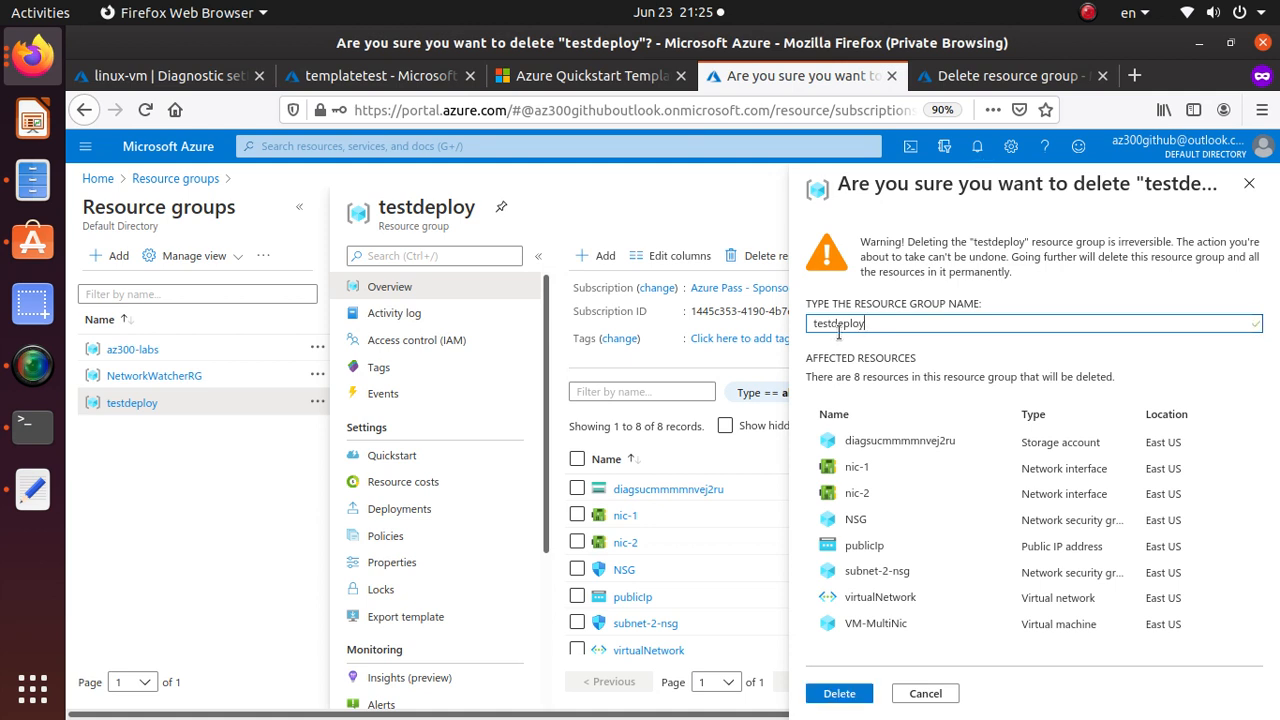
pyautogui.moveTo(813, 311); pyautogui.dragTo(990, 317)
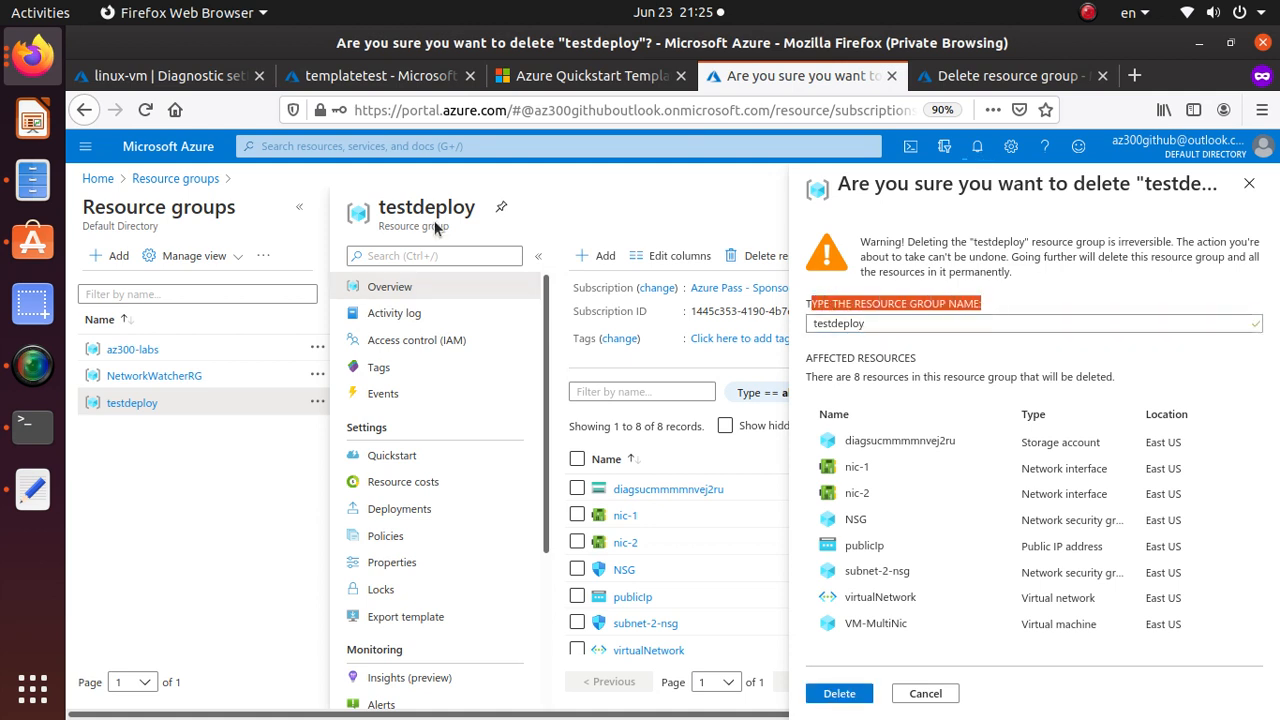
pyautogui.click(883, 323)
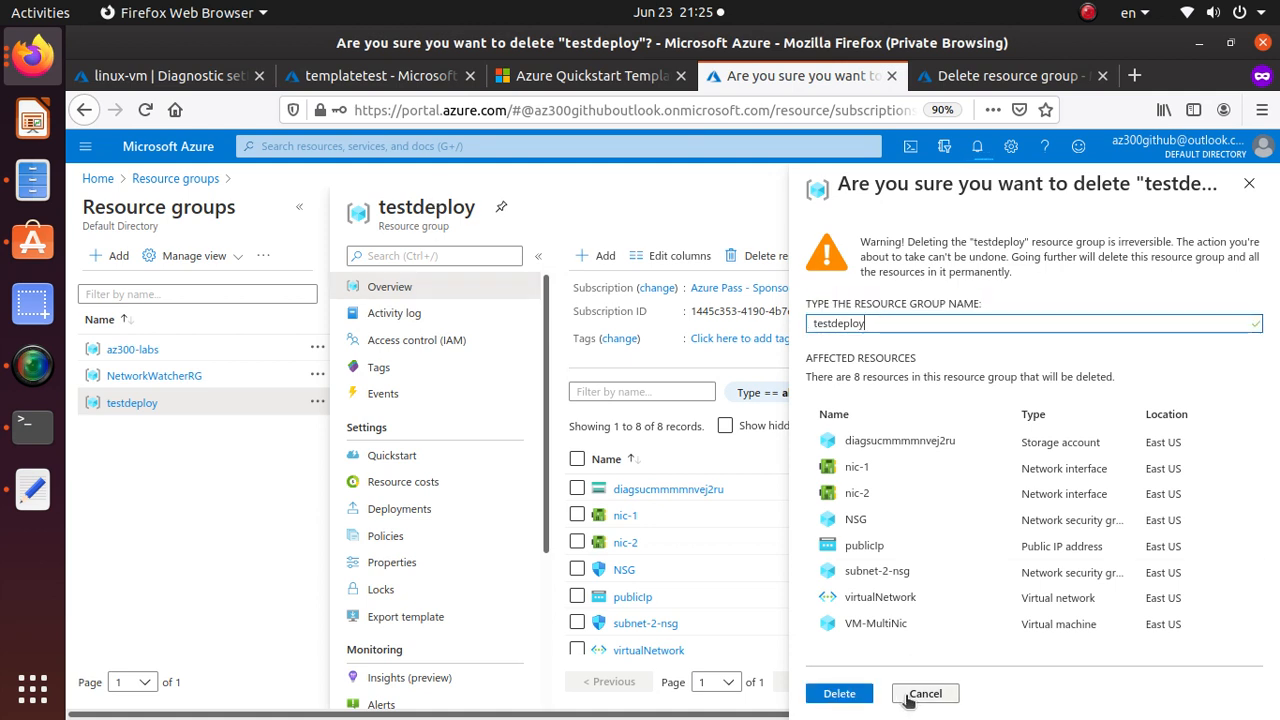
pyautogui.click(840, 694)
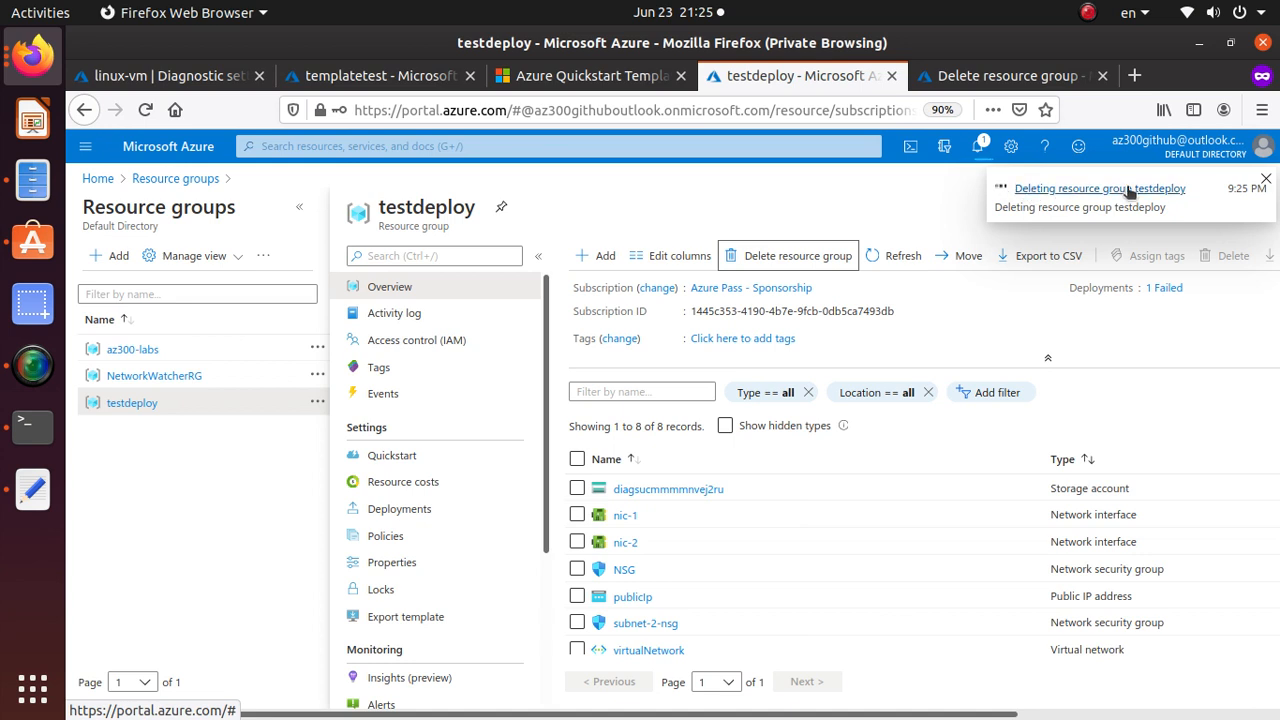
# Wait for the testdep2 deployment to succeed, then open the testdep2 group with its 9 resources.
pyautogui.click(976, 148)
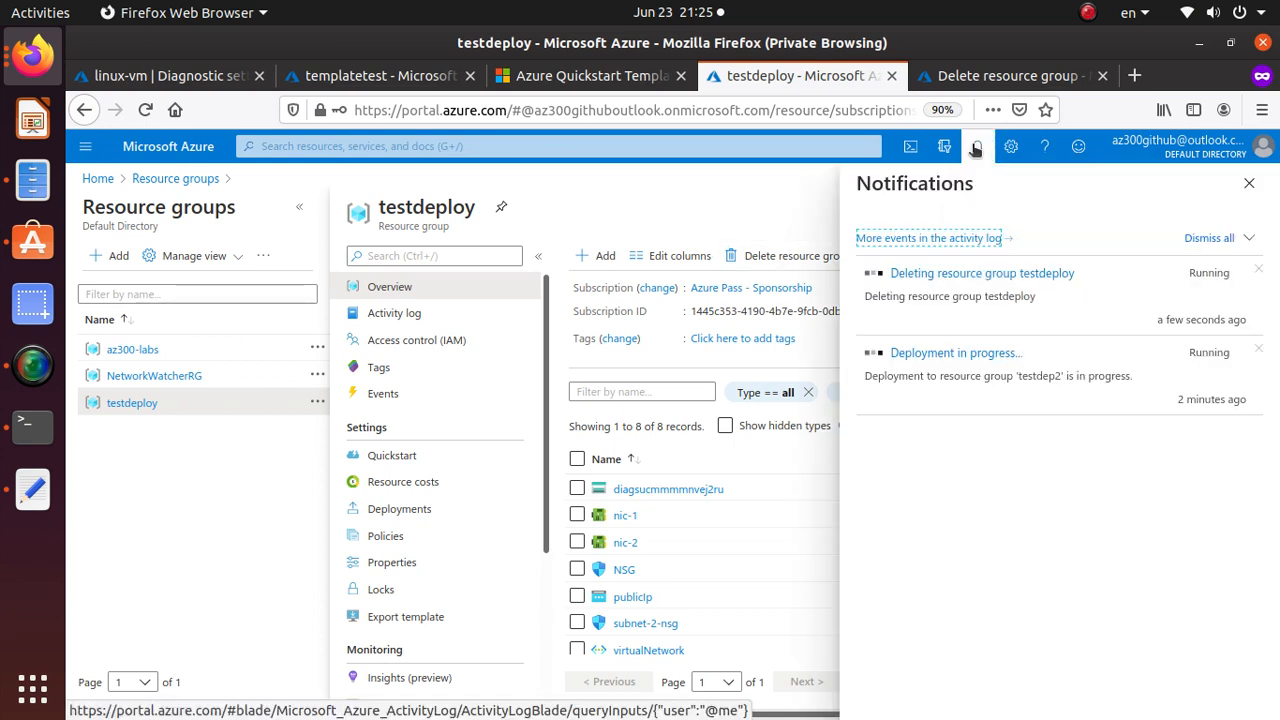
pyautogui.moveTo(838, 424)
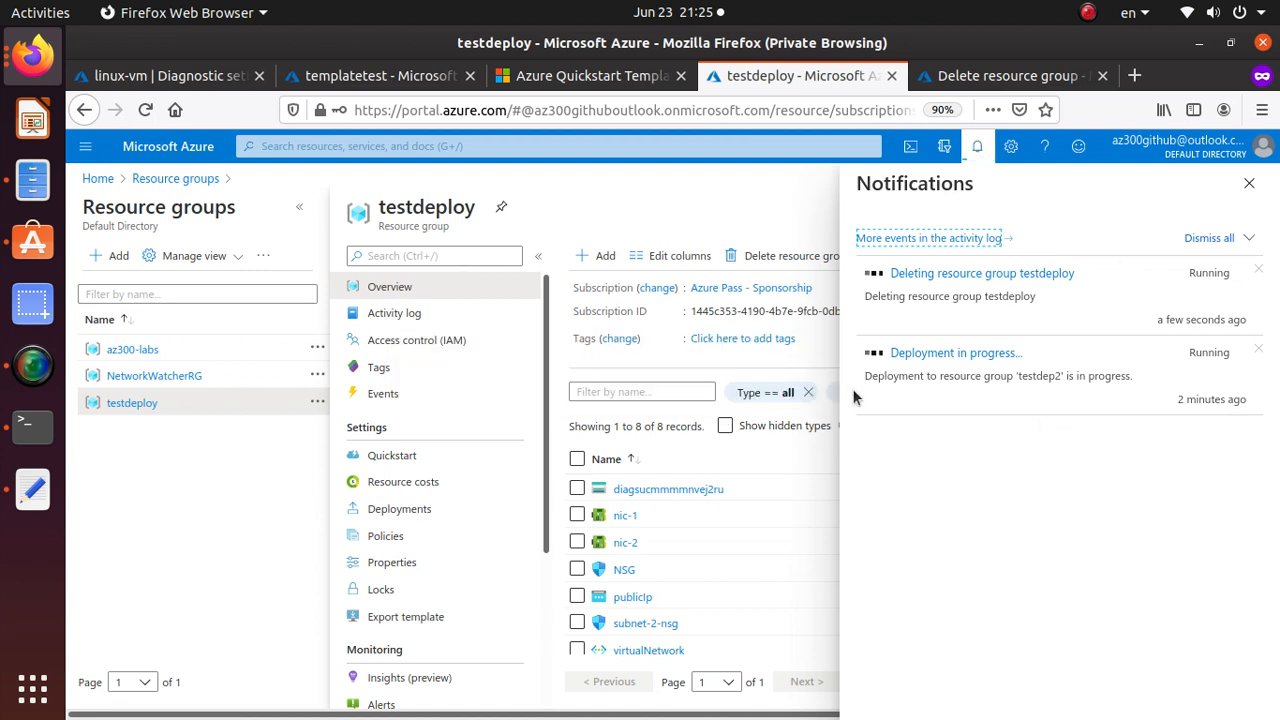
pyautogui.moveTo(1018, 376); pyautogui.dragTo(1059, 420)
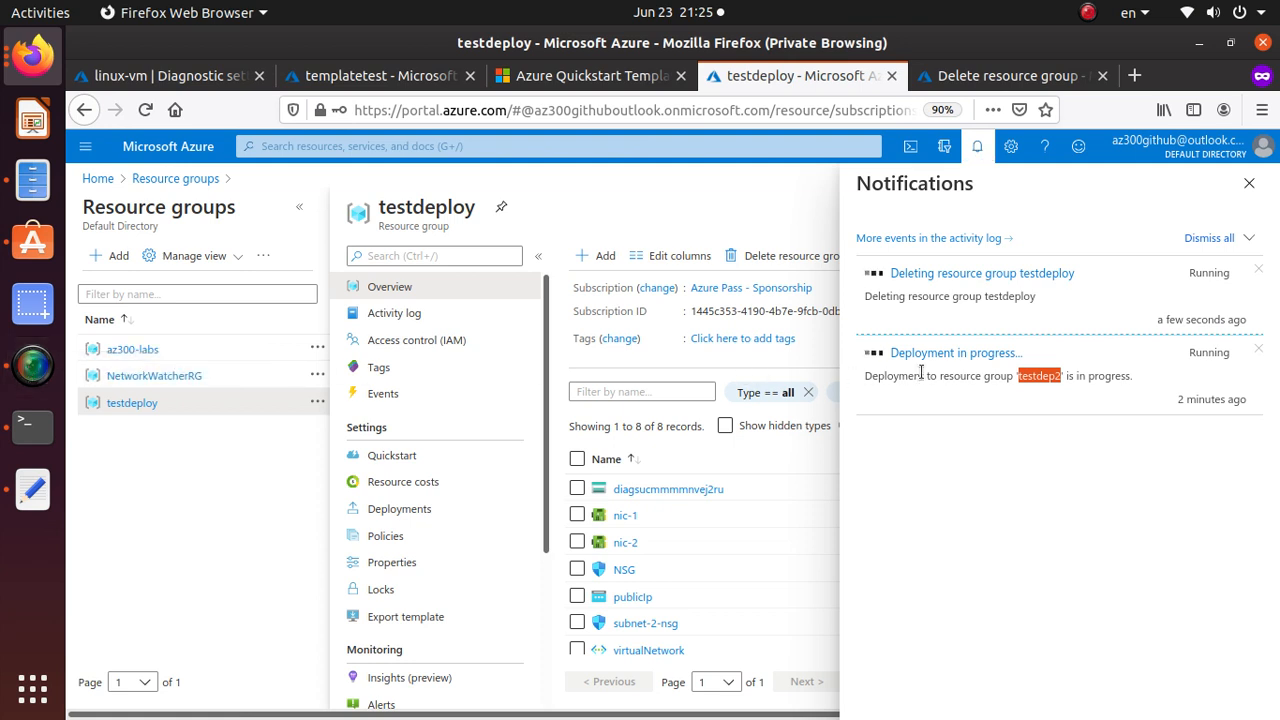
pyautogui.click(28, 385)
pyautogui.click(420, 147)
pyautogui.click(420, 147)
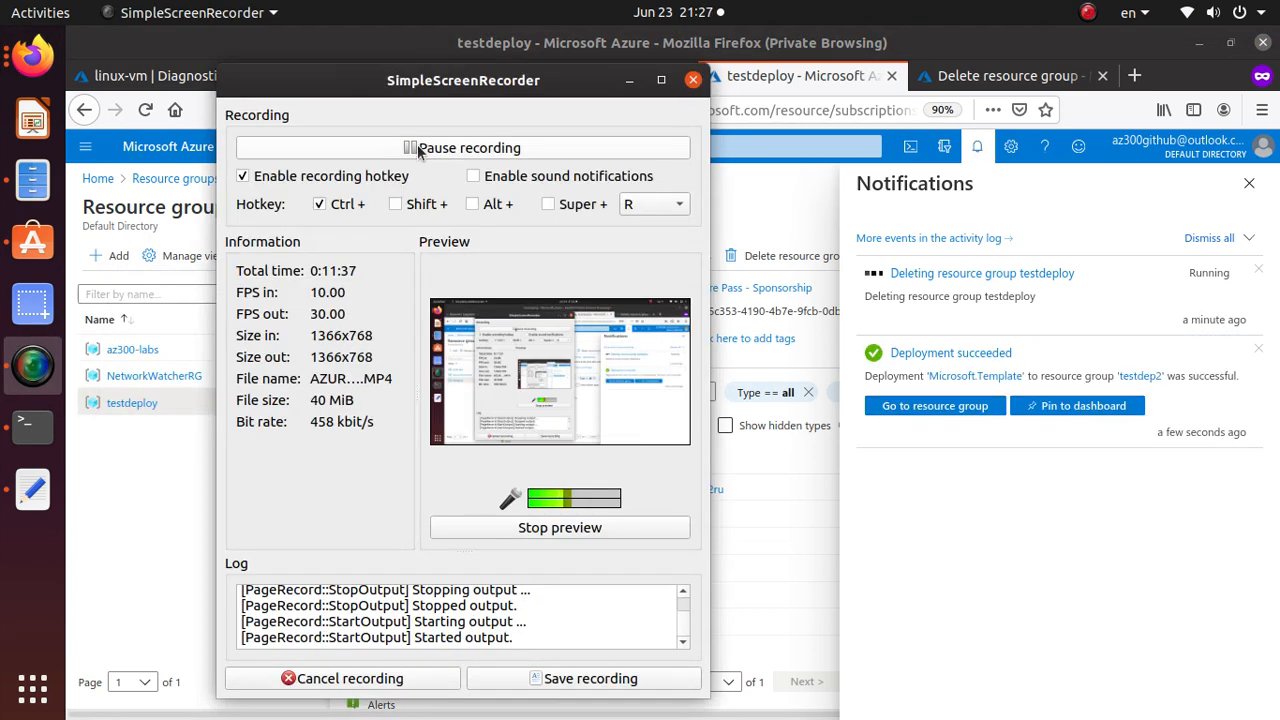
pyautogui.click(626, 88)
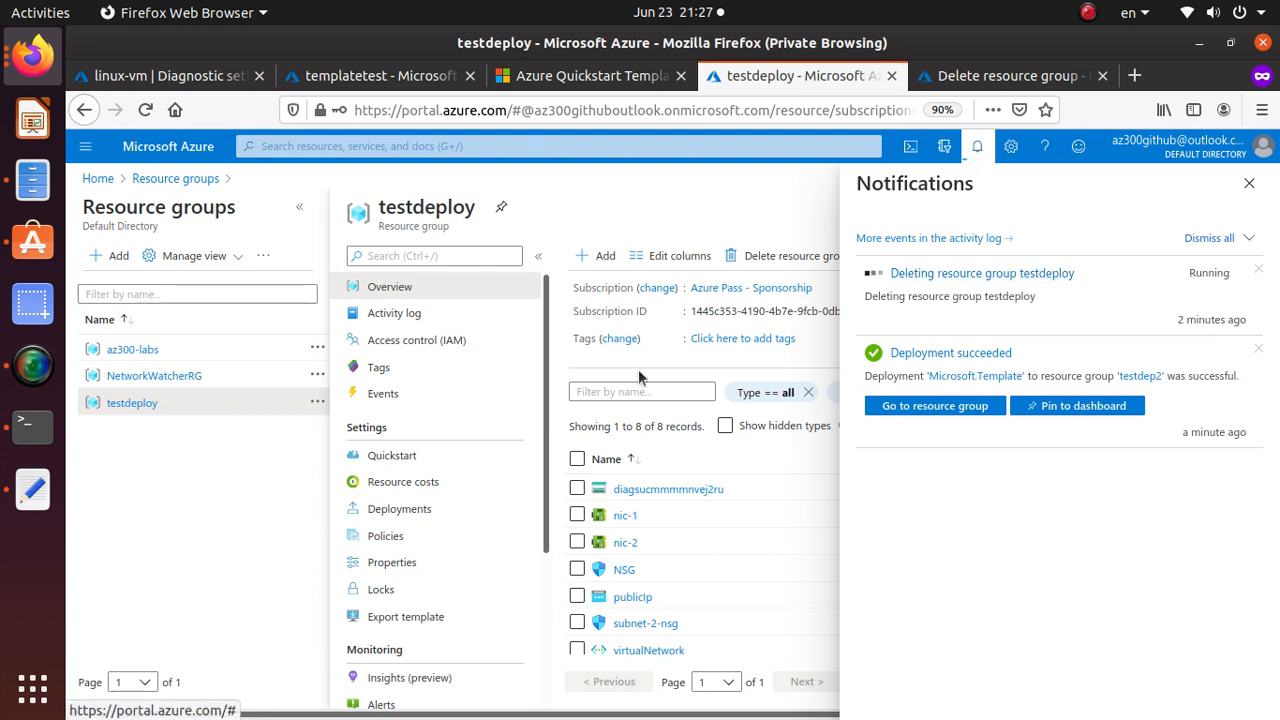
pyautogui.click(962, 404)
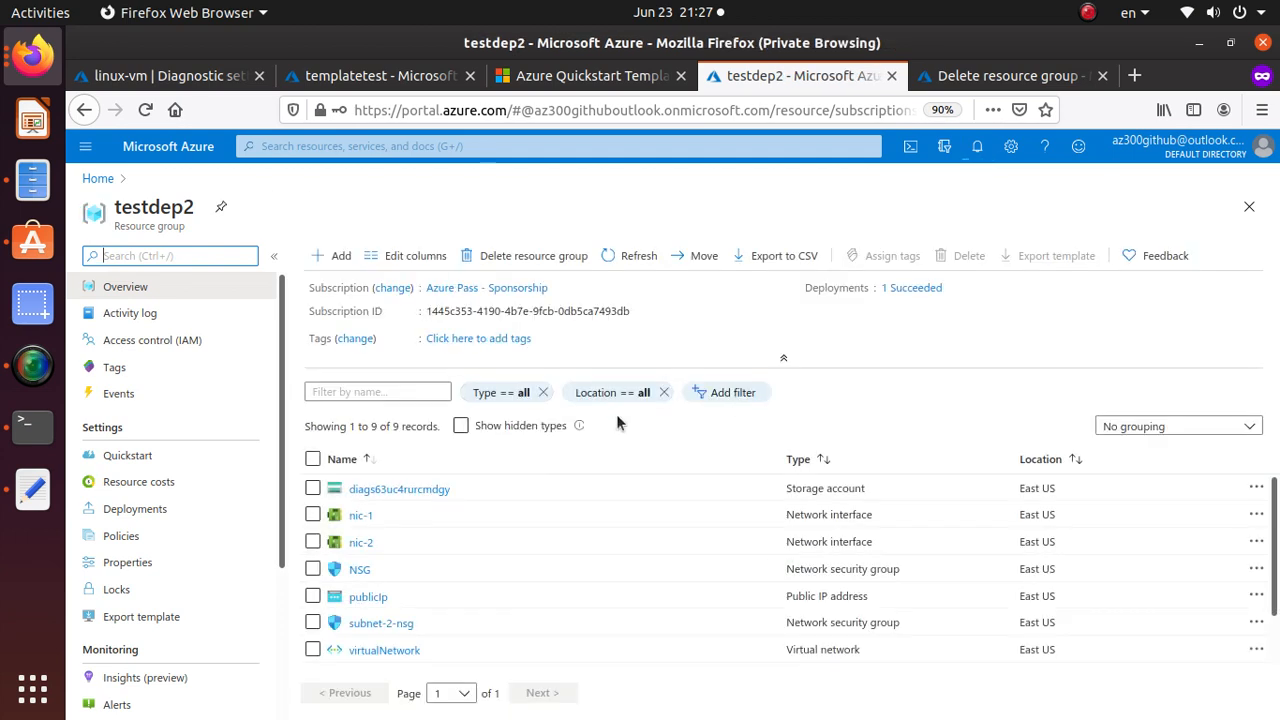
pyautogui.scroll(-2, 481, 550)
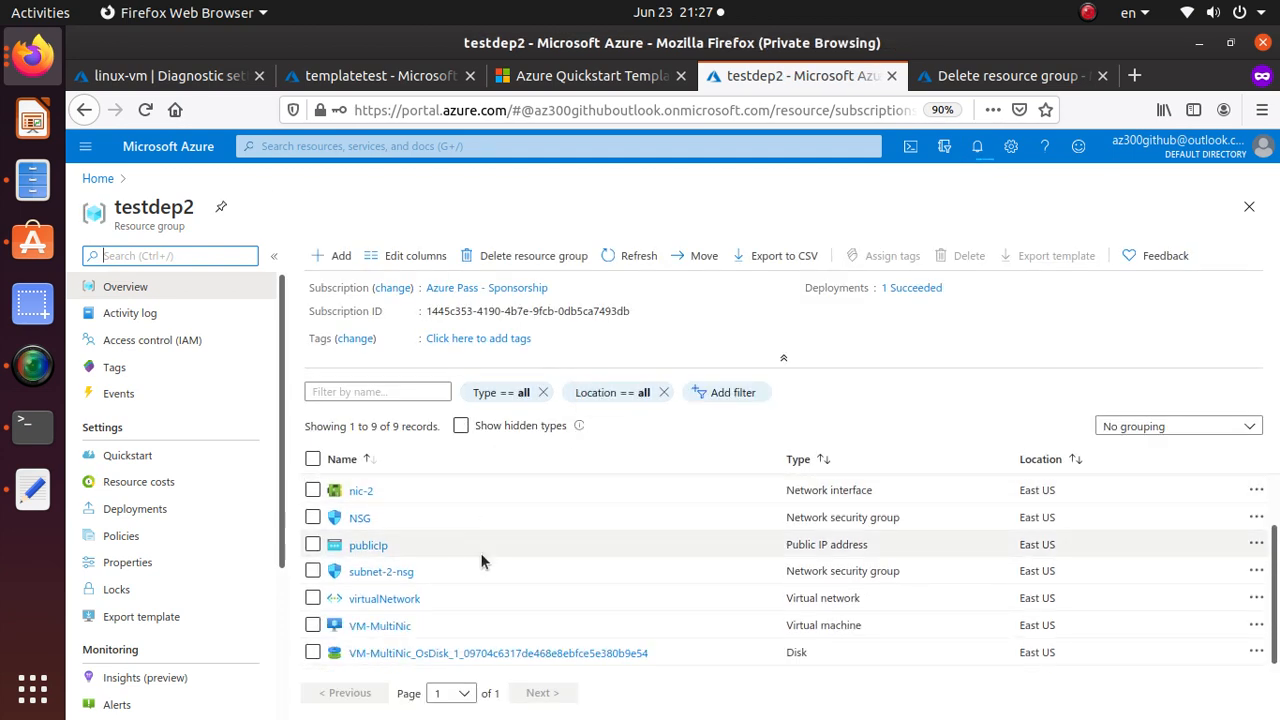
pyautogui.scroll(2, 484, 563)
pyautogui.scroll(-2, 470, 580)
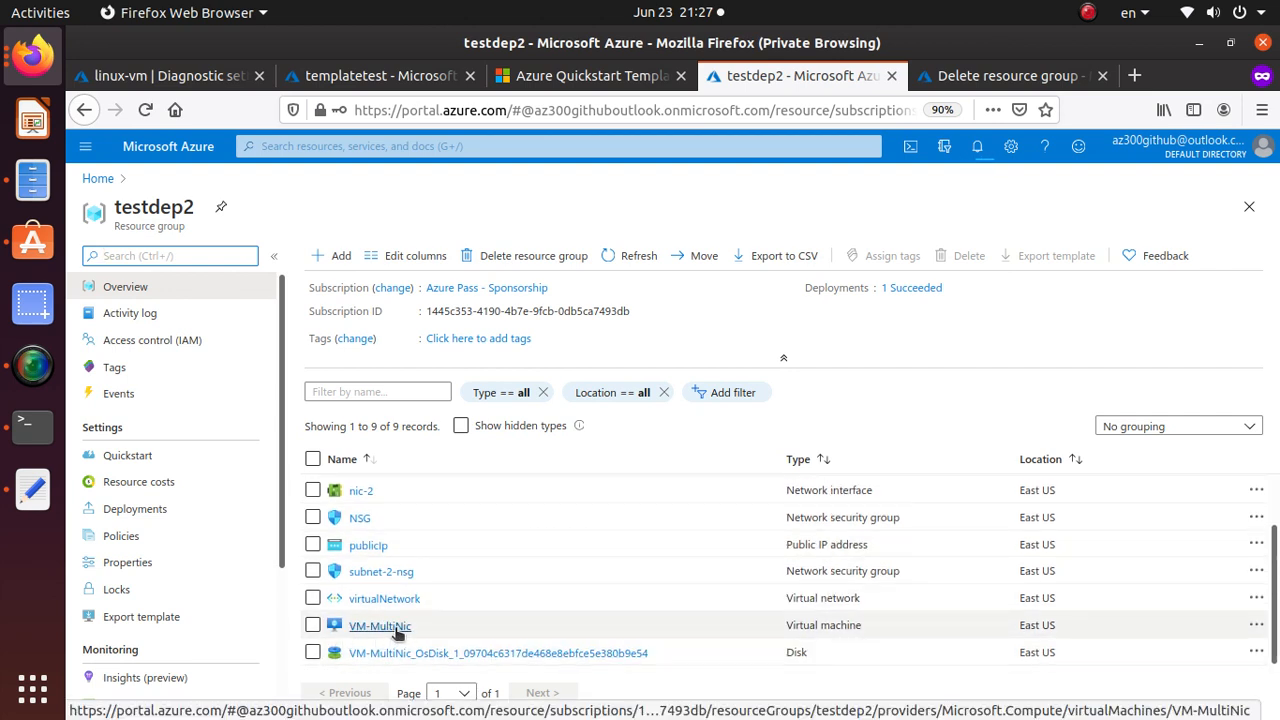
pyautogui.scroll(2, 397, 632)
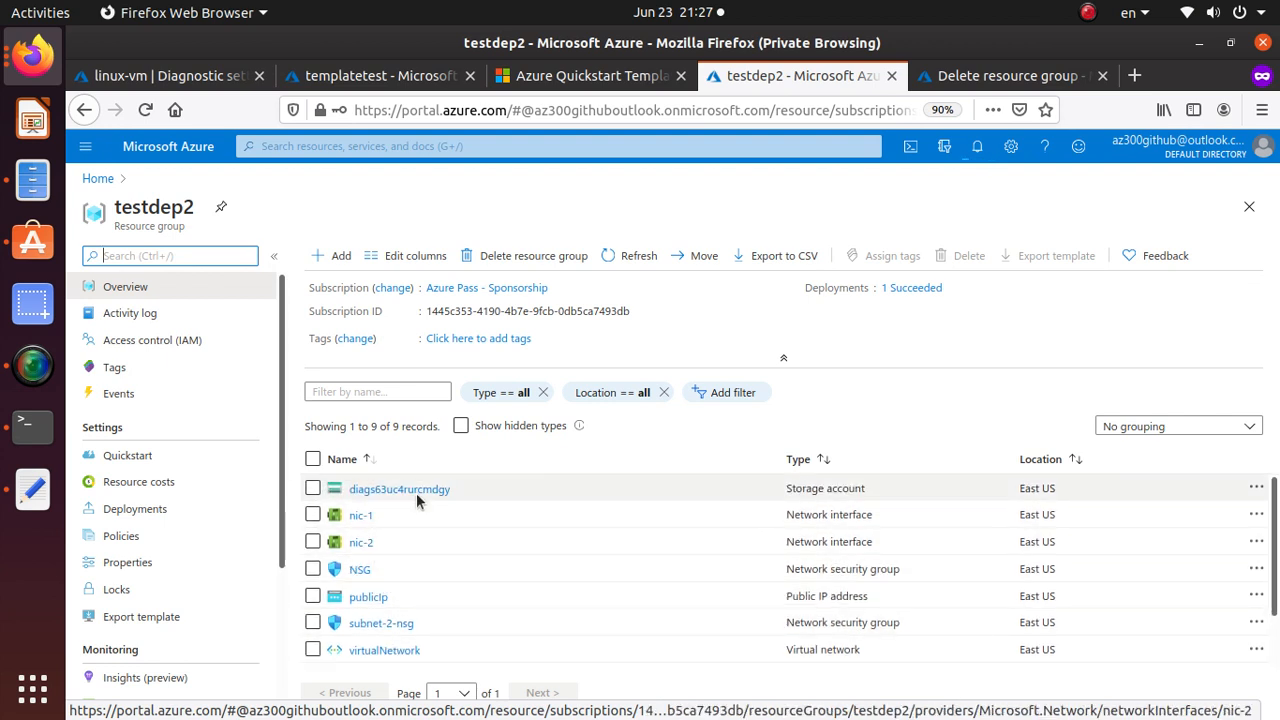
pyautogui.click(393, 489)
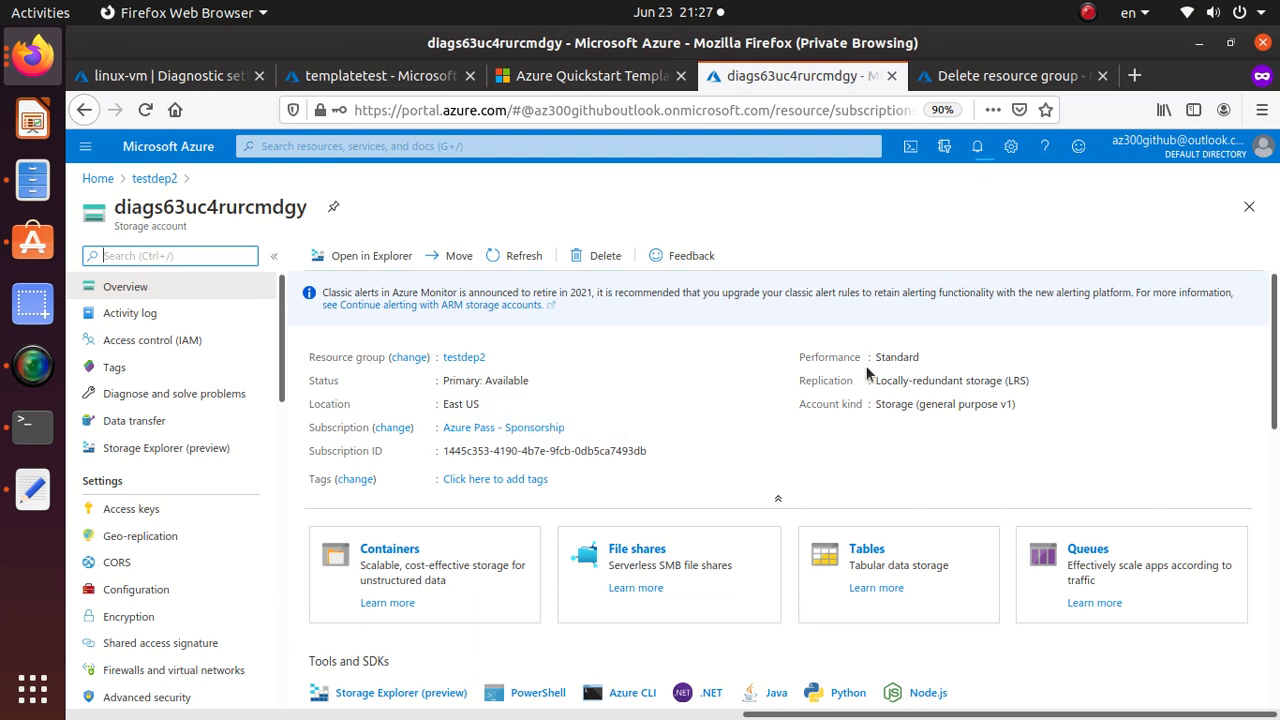
pyautogui.moveTo(877, 358); pyautogui.dragTo(917, 362)
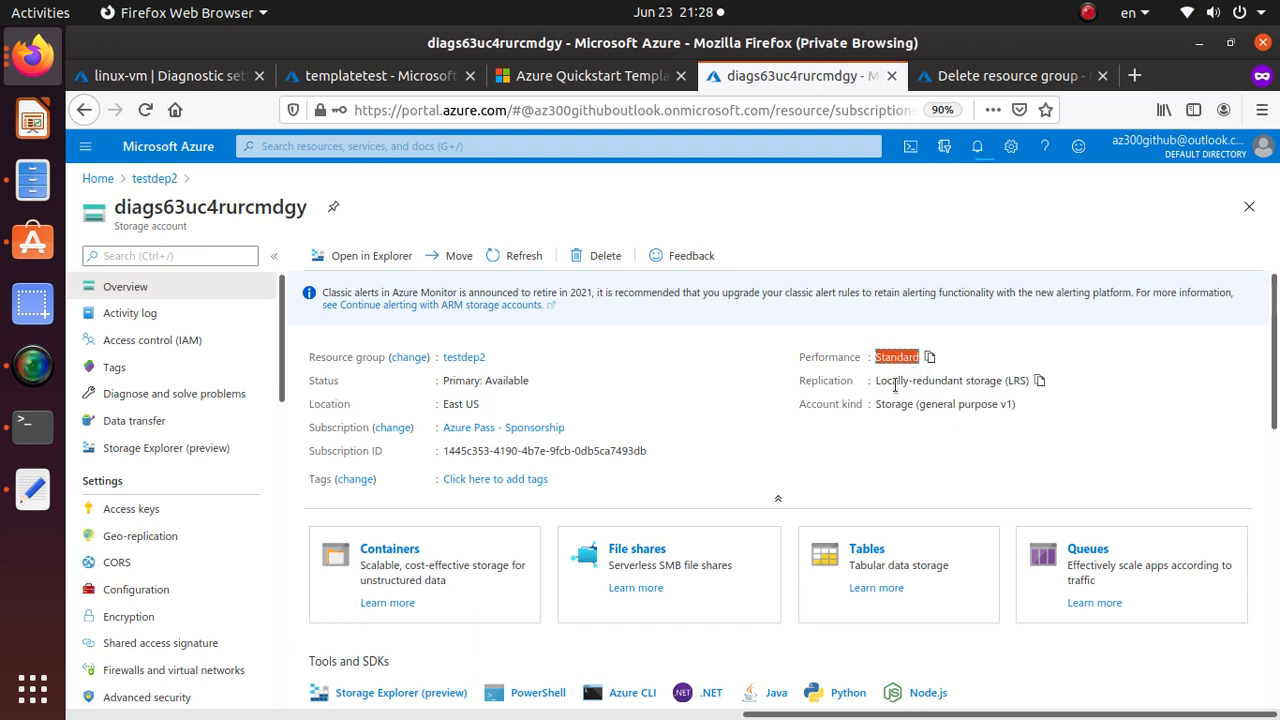
pyautogui.moveTo(877, 382); pyautogui.dragTo(1029, 389)
pyautogui.click(1029, 389)
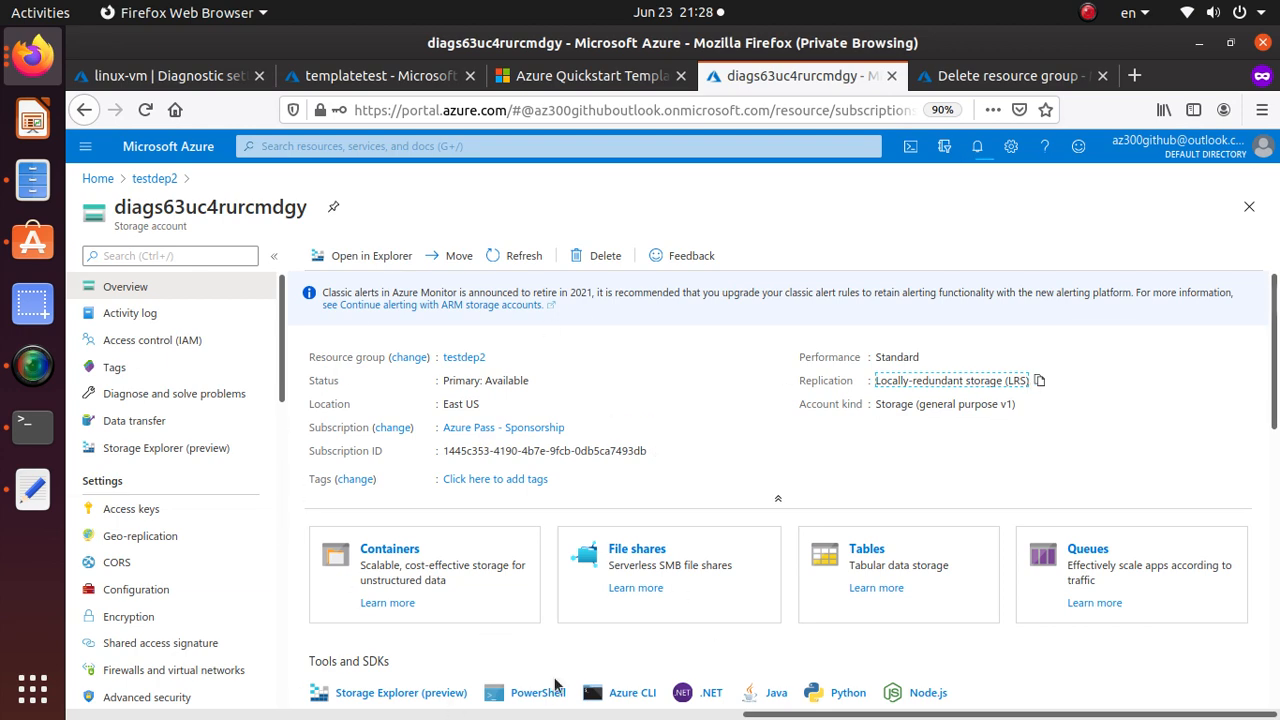
pyautogui.click(150, 180)
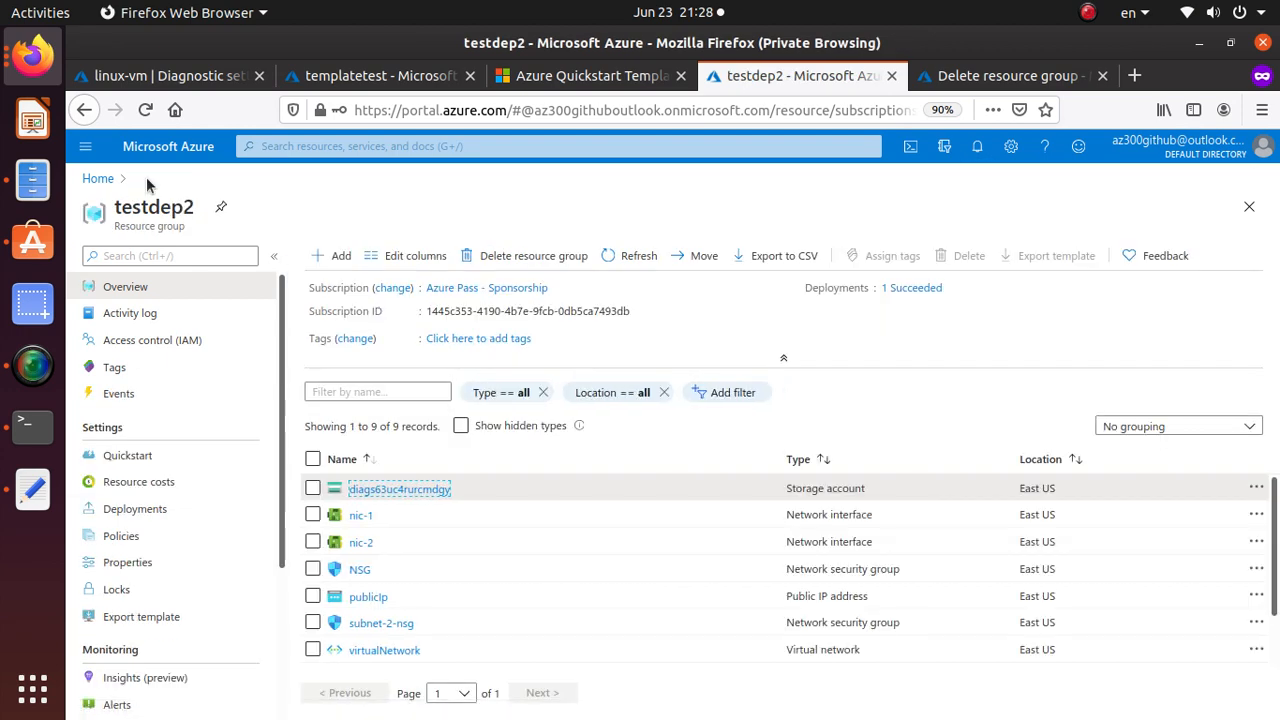
pyautogui.scroll(-2, 444, 573)
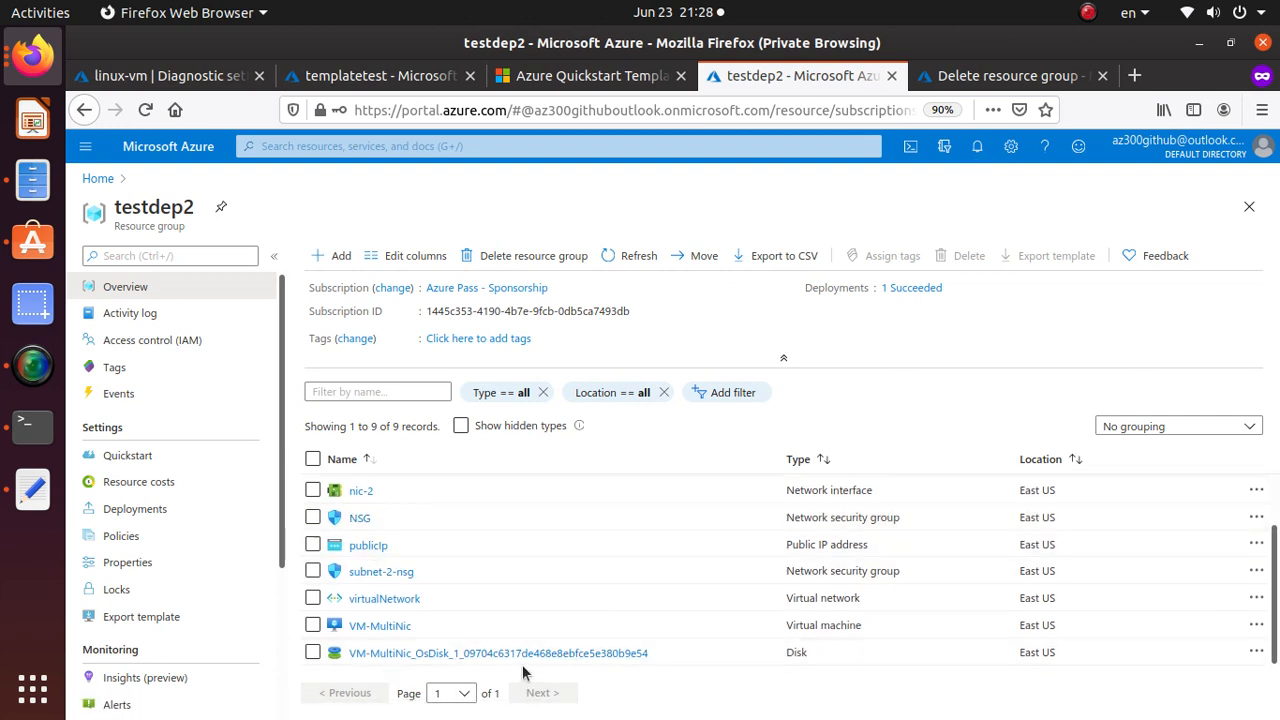
# Open the running VM-MultiNic, copy its public IP 13.68.186.117, and switch to the terminal.
pyautogui.click(381, 627)
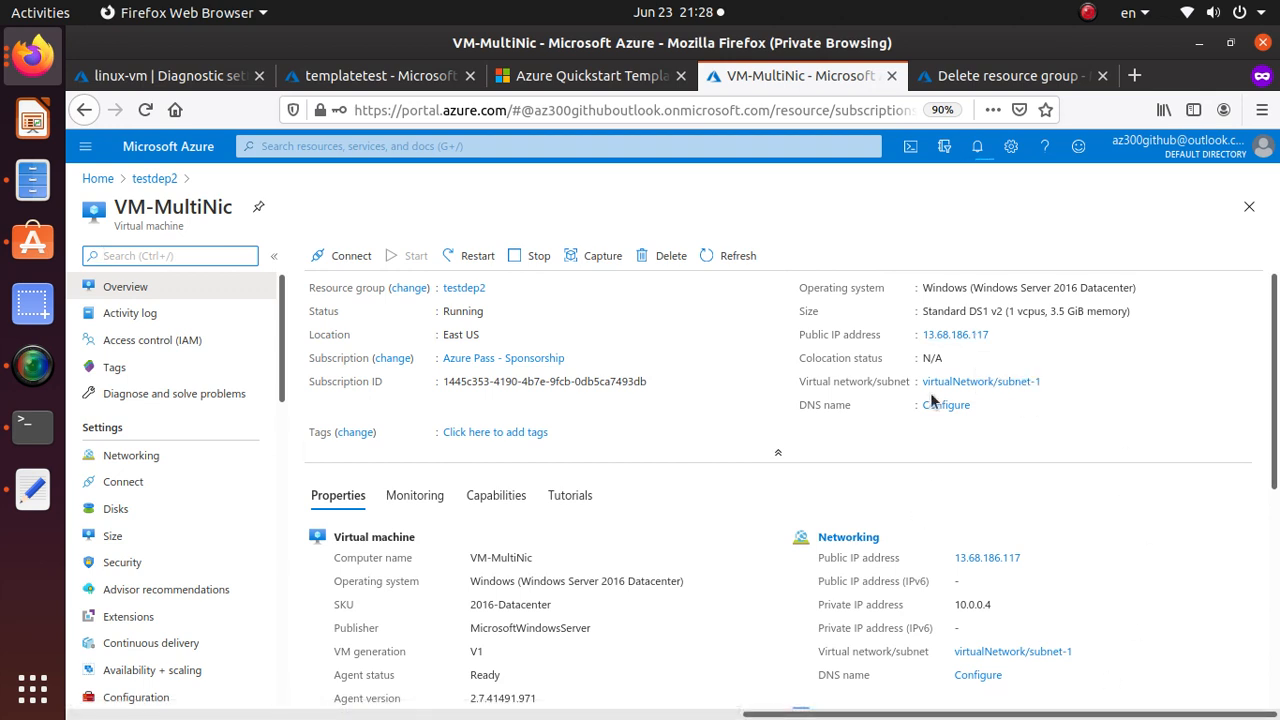
pyautogui.scroll(-1, 985, 430)
pyautogui.scroll(-5, 983, 425)
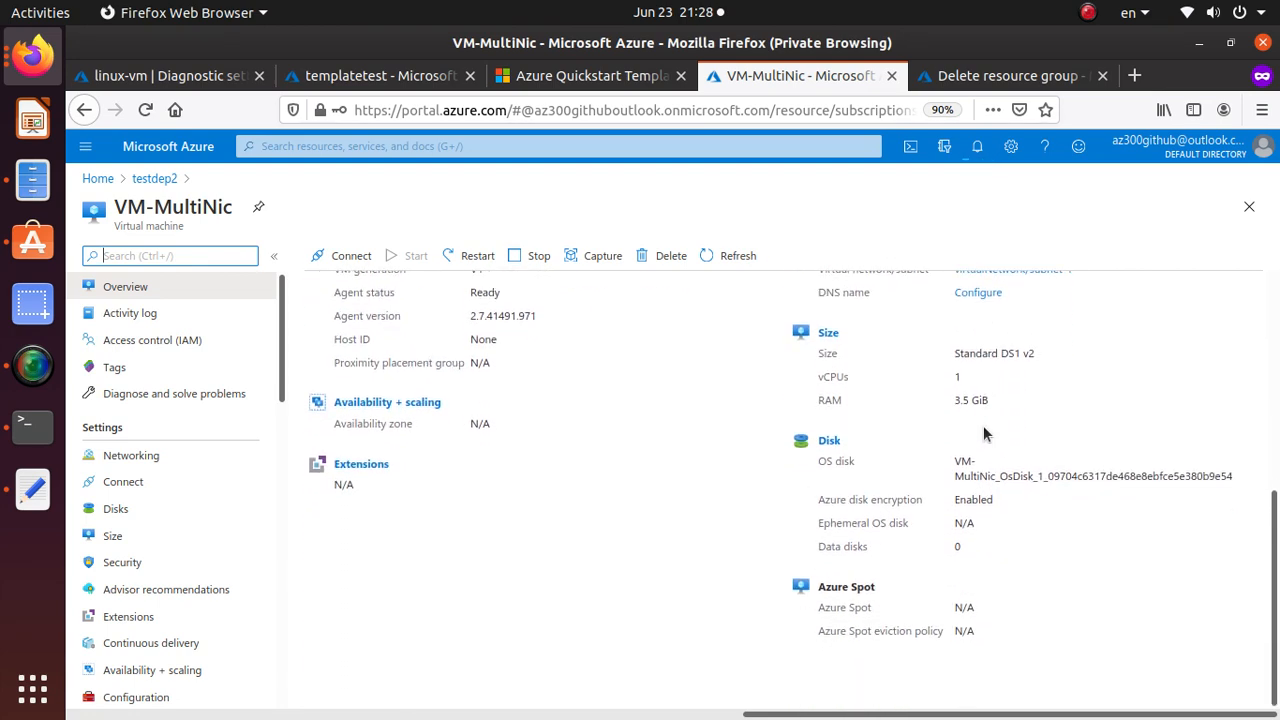
pyautogui.scroll(4, 985, 435)
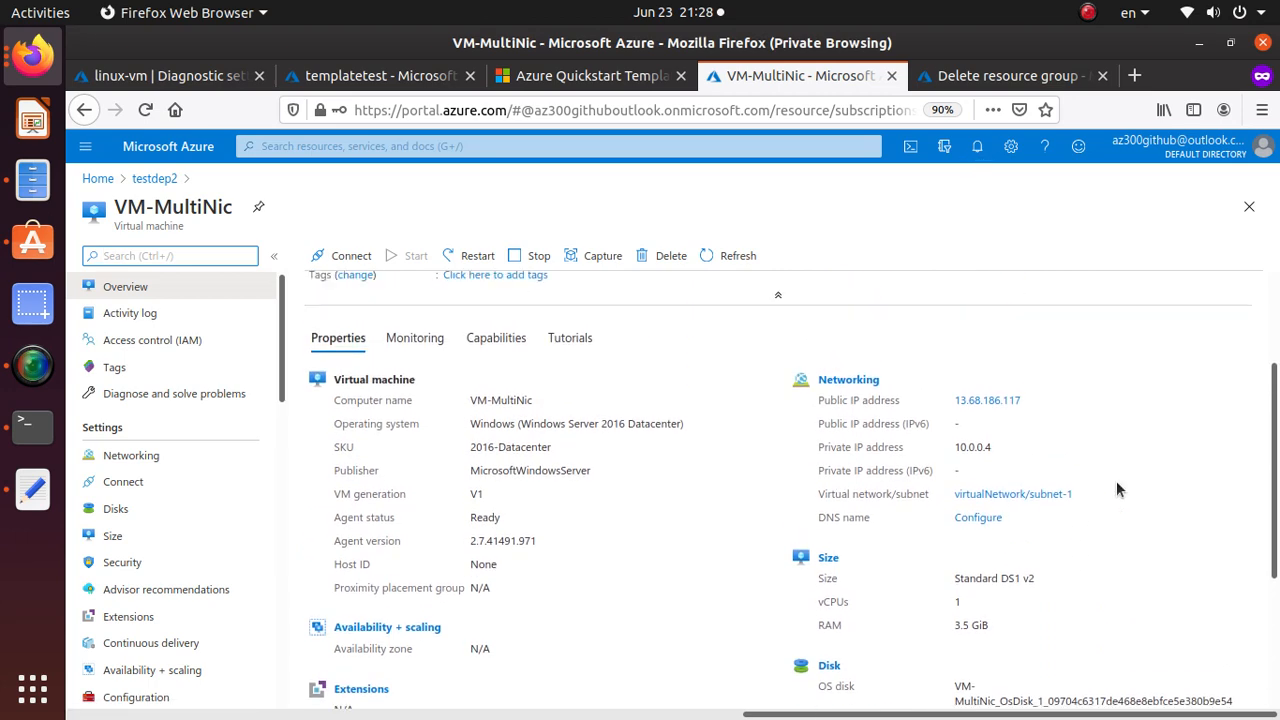
pyautogui.scroll(3, 1118, 490)
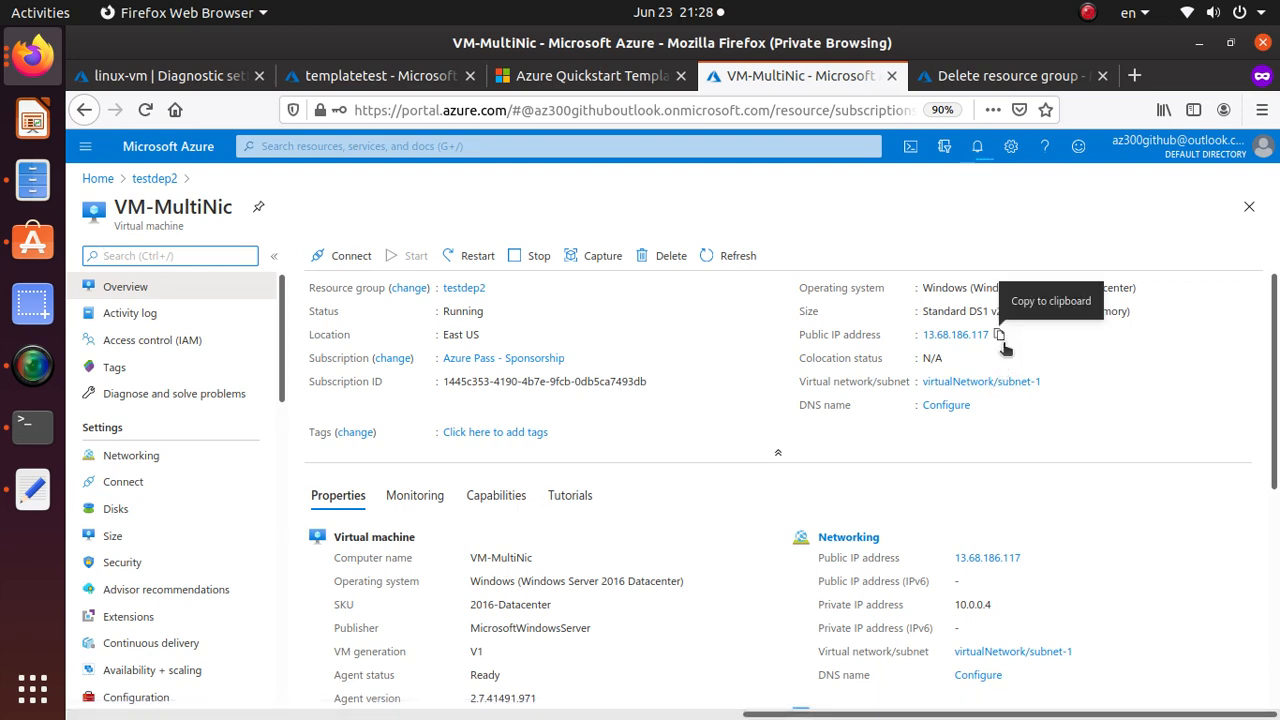
pyautogui.click(999, 337)
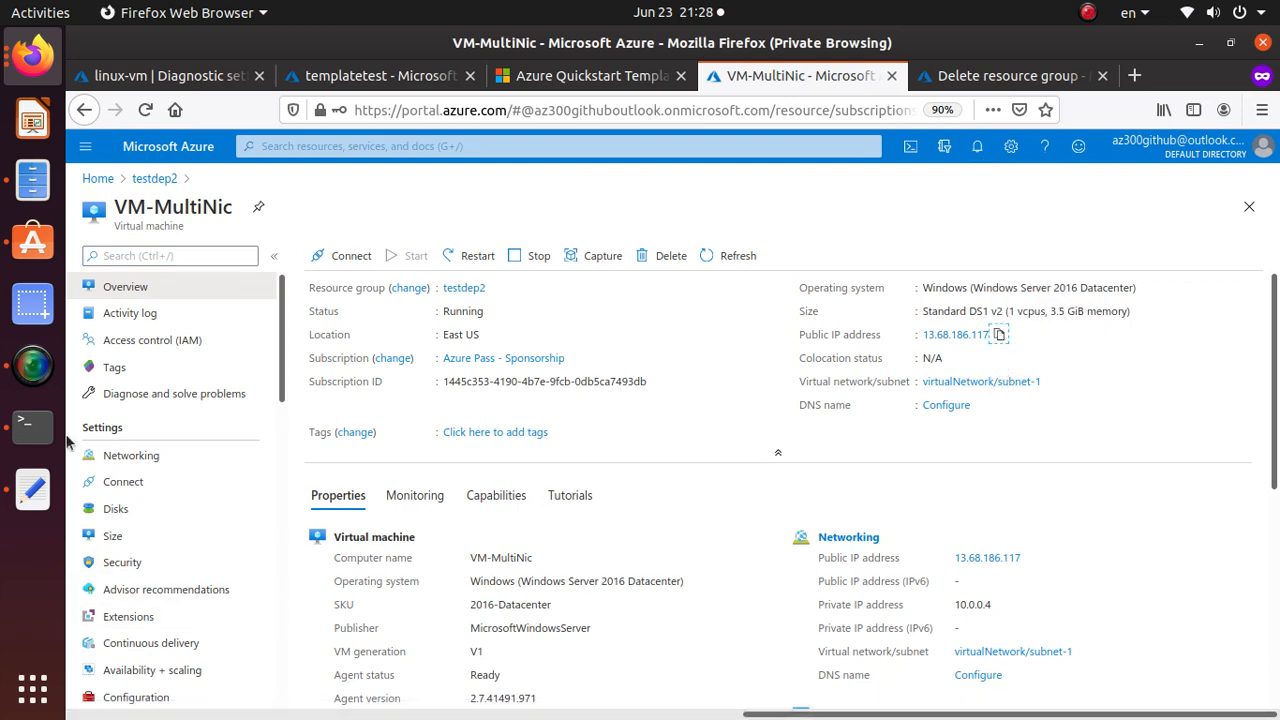
pyautogui.click(33, 427)
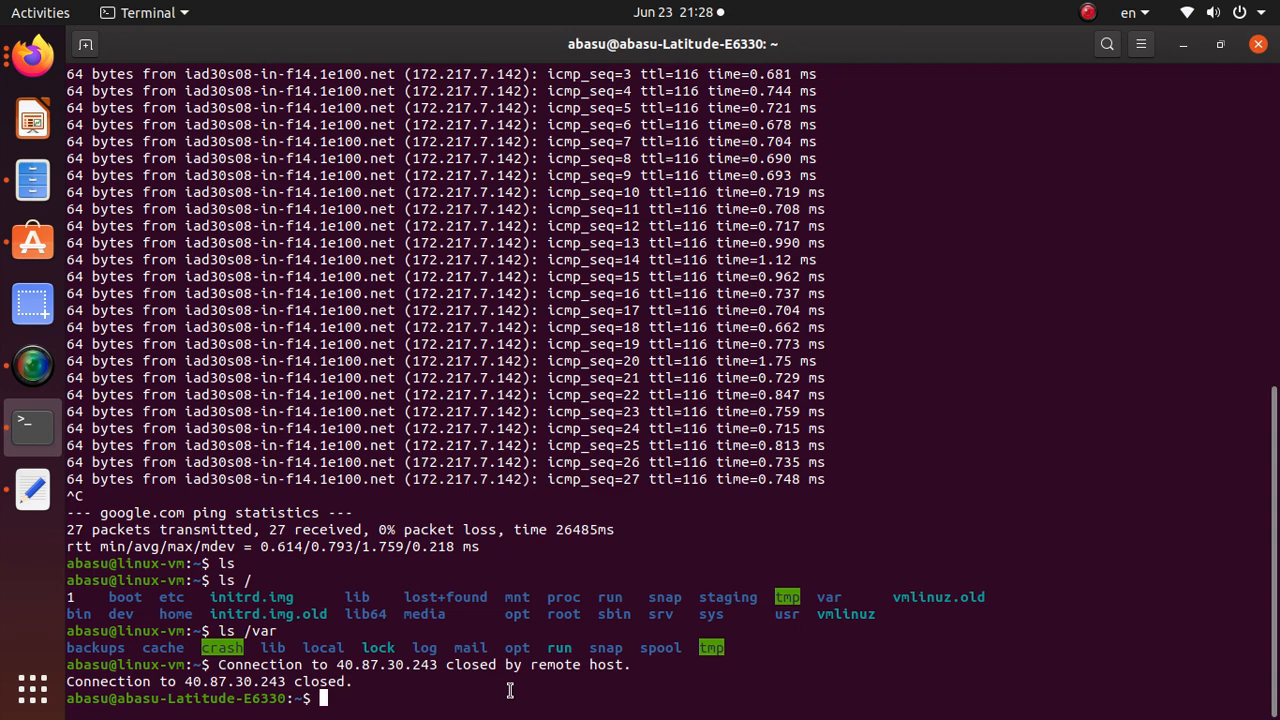
# Clear the terminal and run ssh as the admin user to the pasted IP 13.68.186.117.
pyautogui.write('clear')
pyautogui.press('Return')
pyautogui.press('Return')
pyautogui.press('Return')
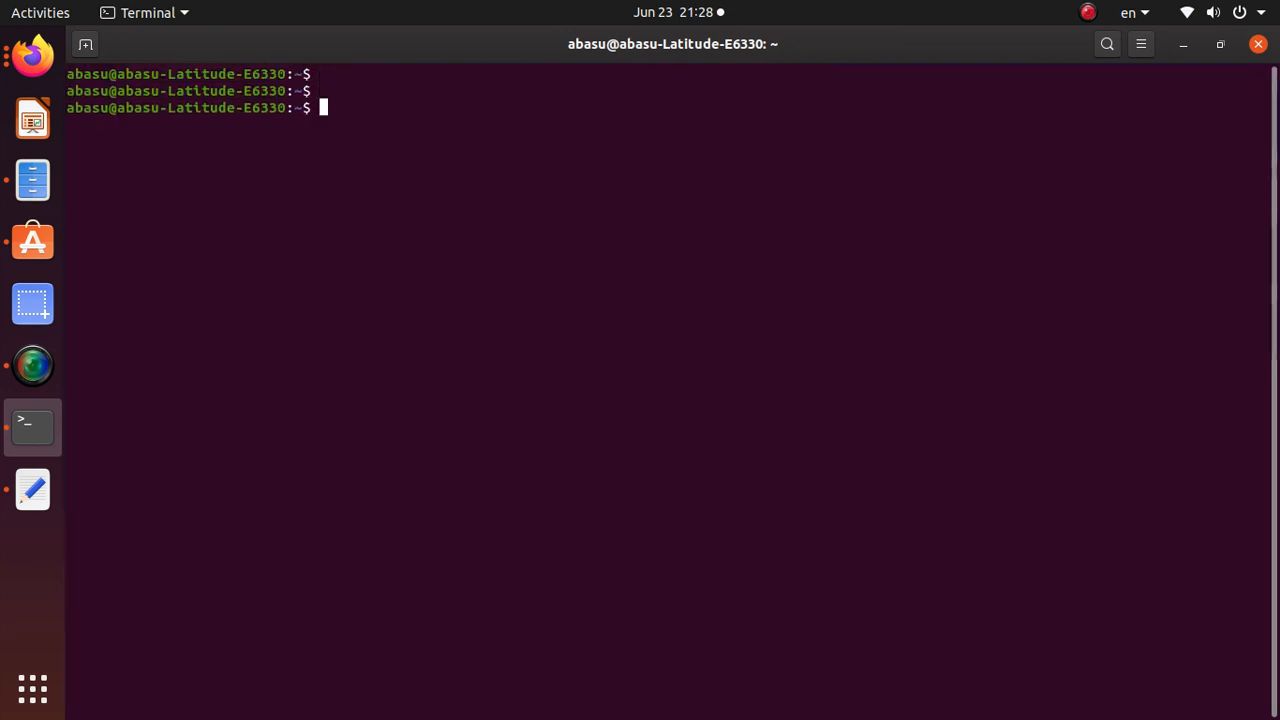
pyautogui.write('ssh abasu@')
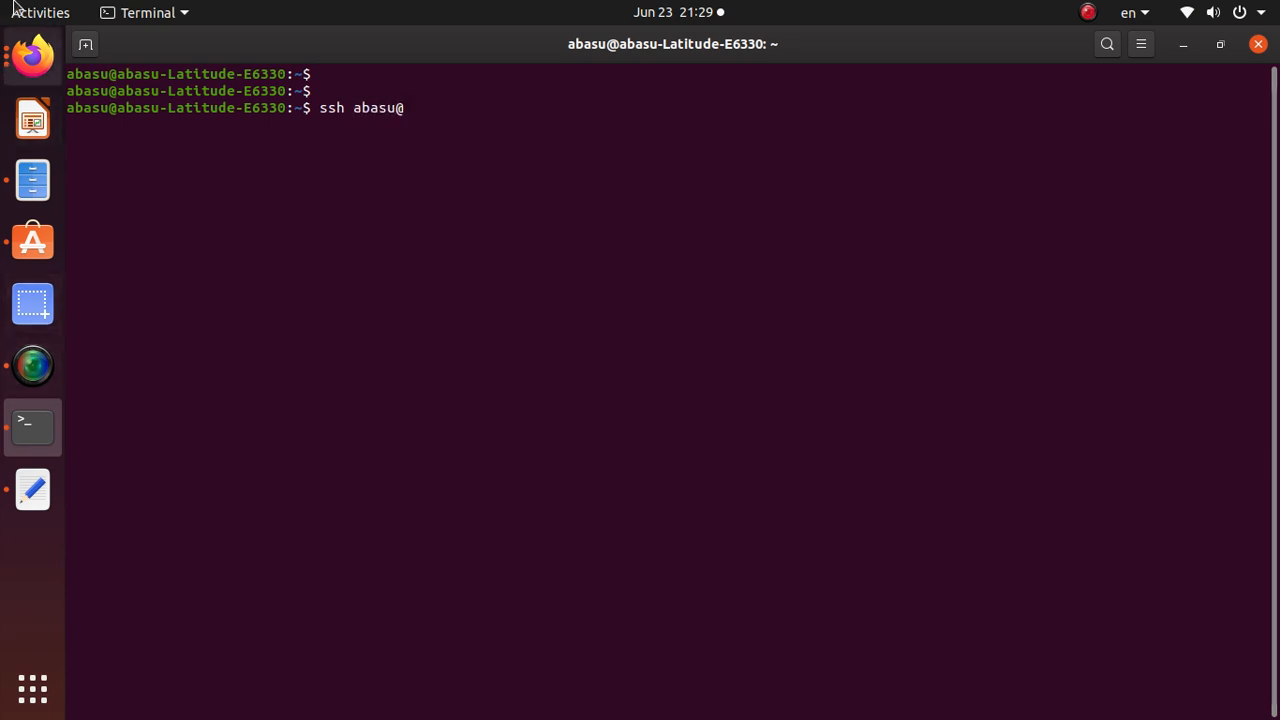
pyautogui.rightClick(414, 140)
pyautogui.click(507, 205)
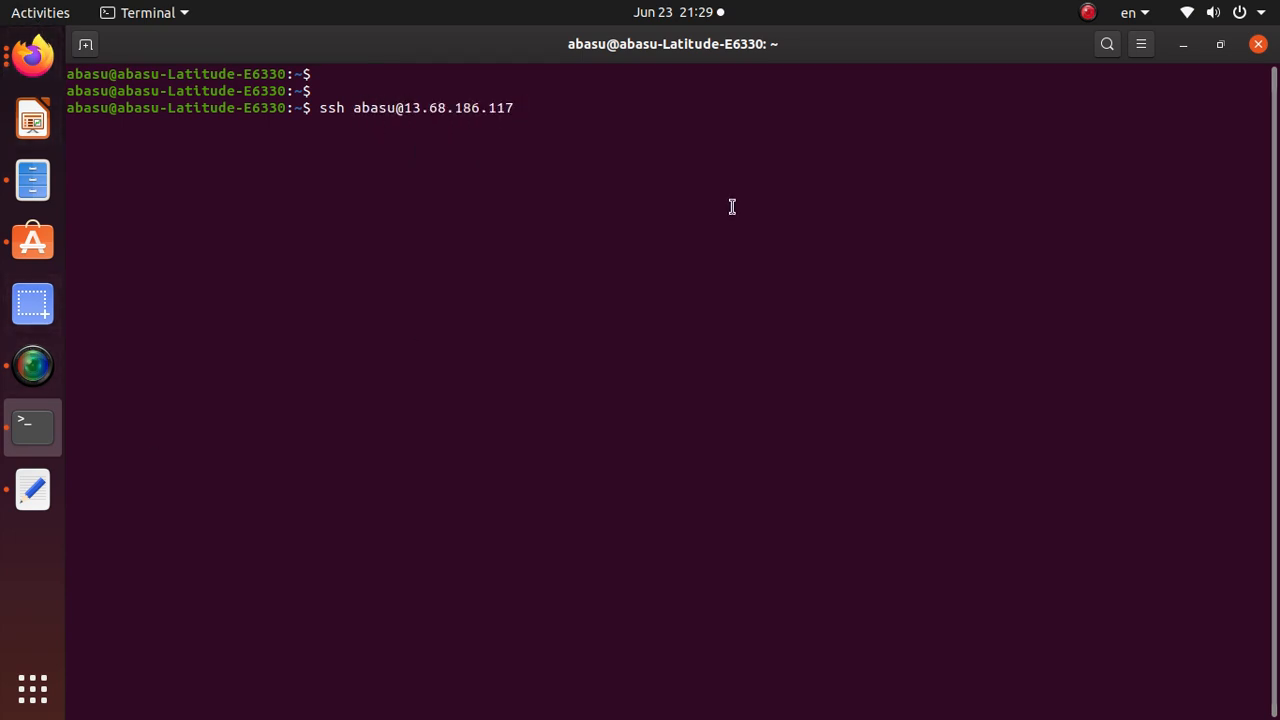
pyautogui.press('Return')
# Back on VM-MultiNic's overview, re-copy its public IP and show the installed applications grid.
pyautogui.hotkey('alt', 'Tab')
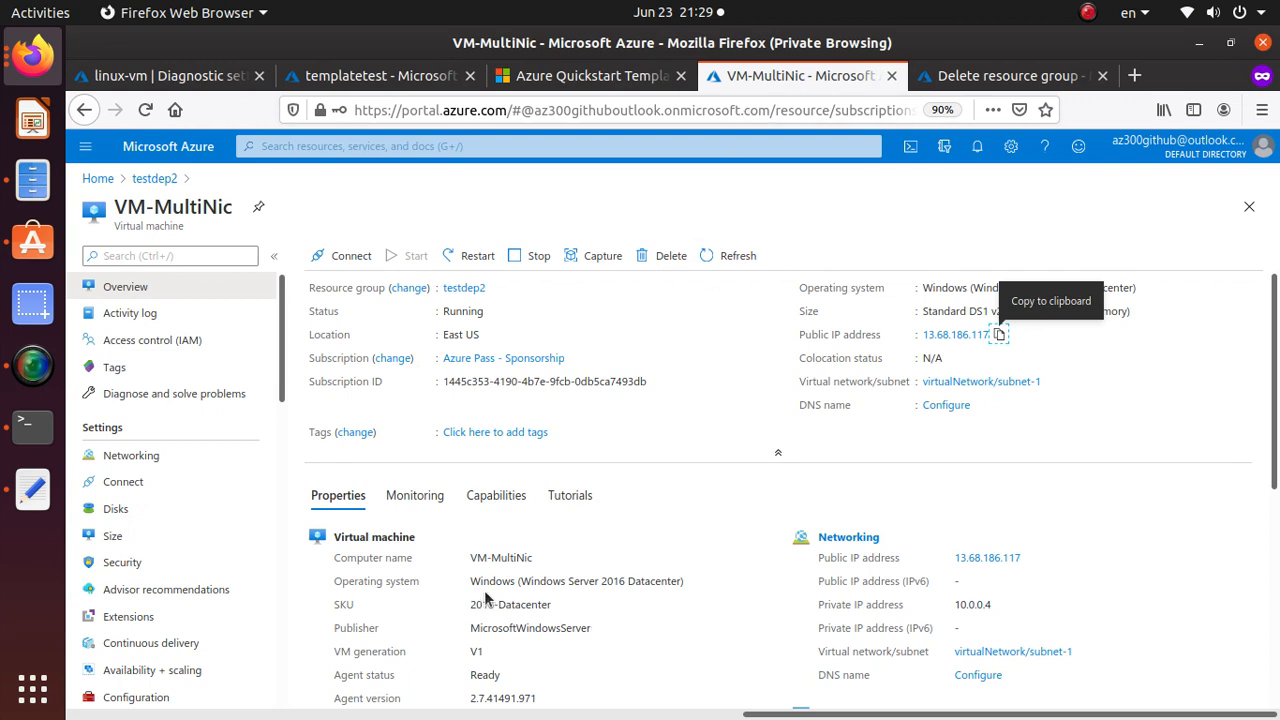
pyautogui.tripleClick(597, 581)
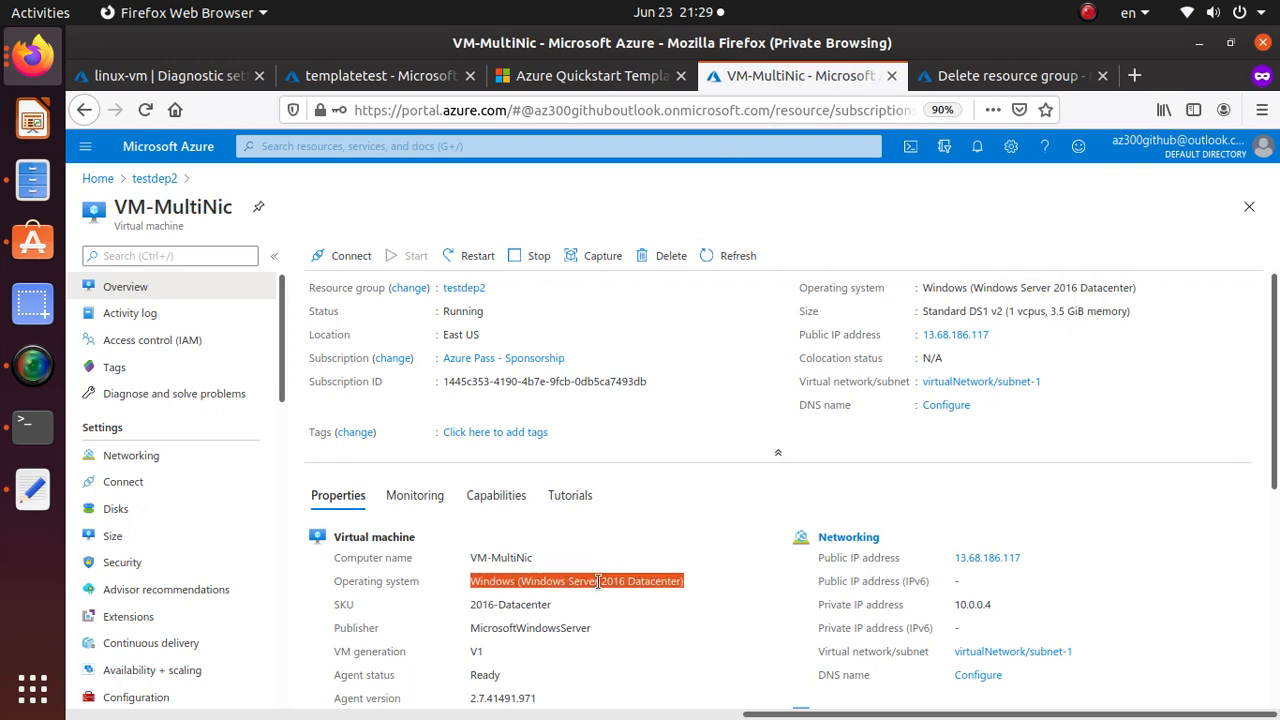
pyautogui.click(998, 336)
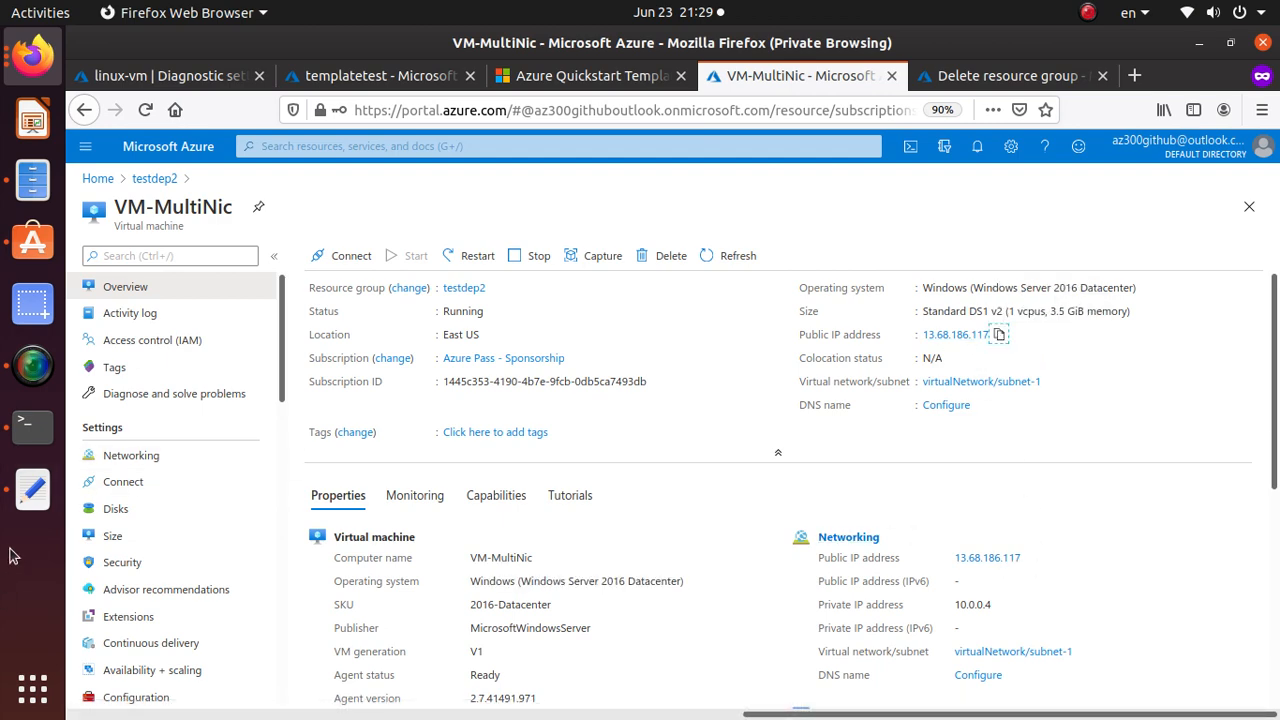
pyautogui.click(30, 708)
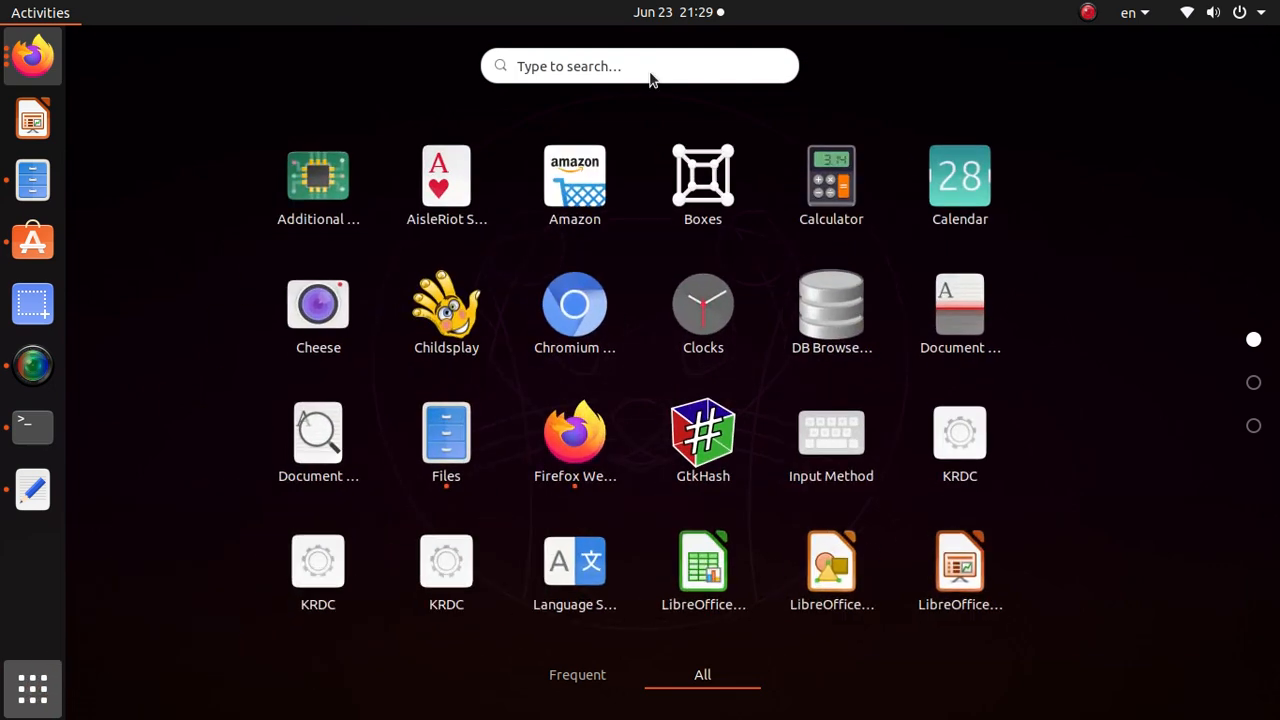
# Search 'rdp', launch Remmina, and connect to the pasted server 13.68.186.117.
pyautogui.click(657, 68)
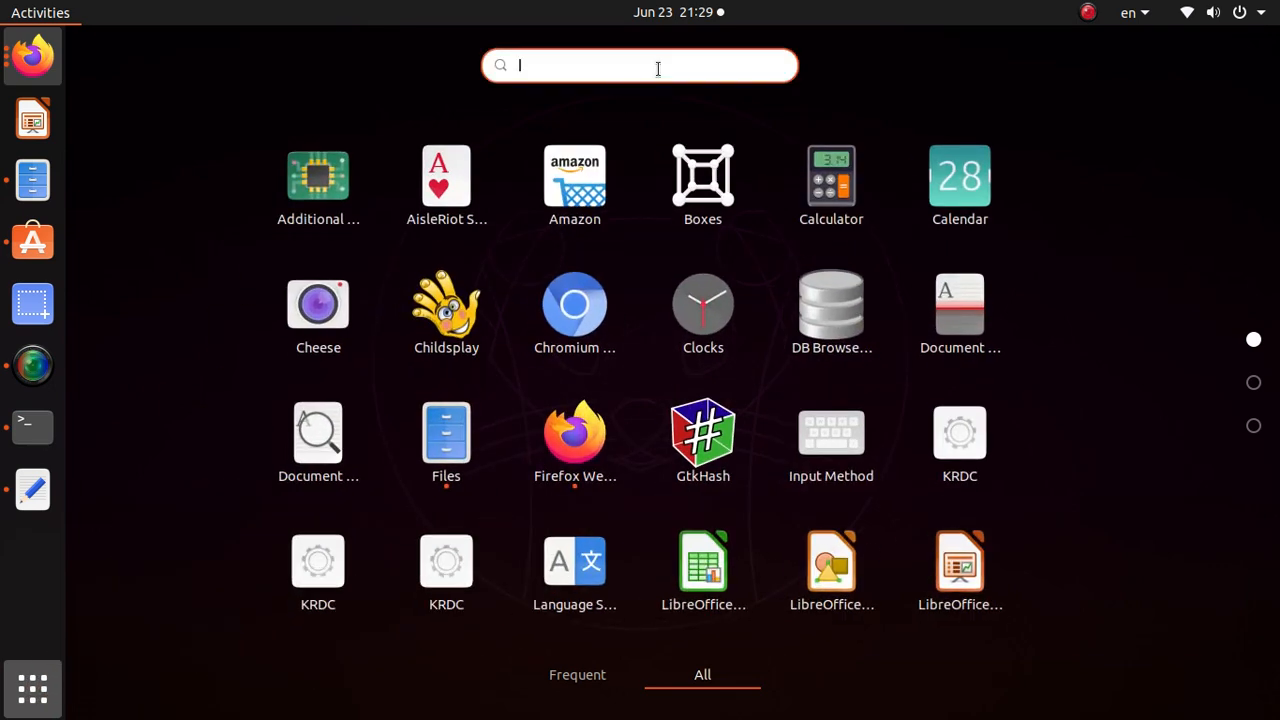
pyautogui.write('rdp')
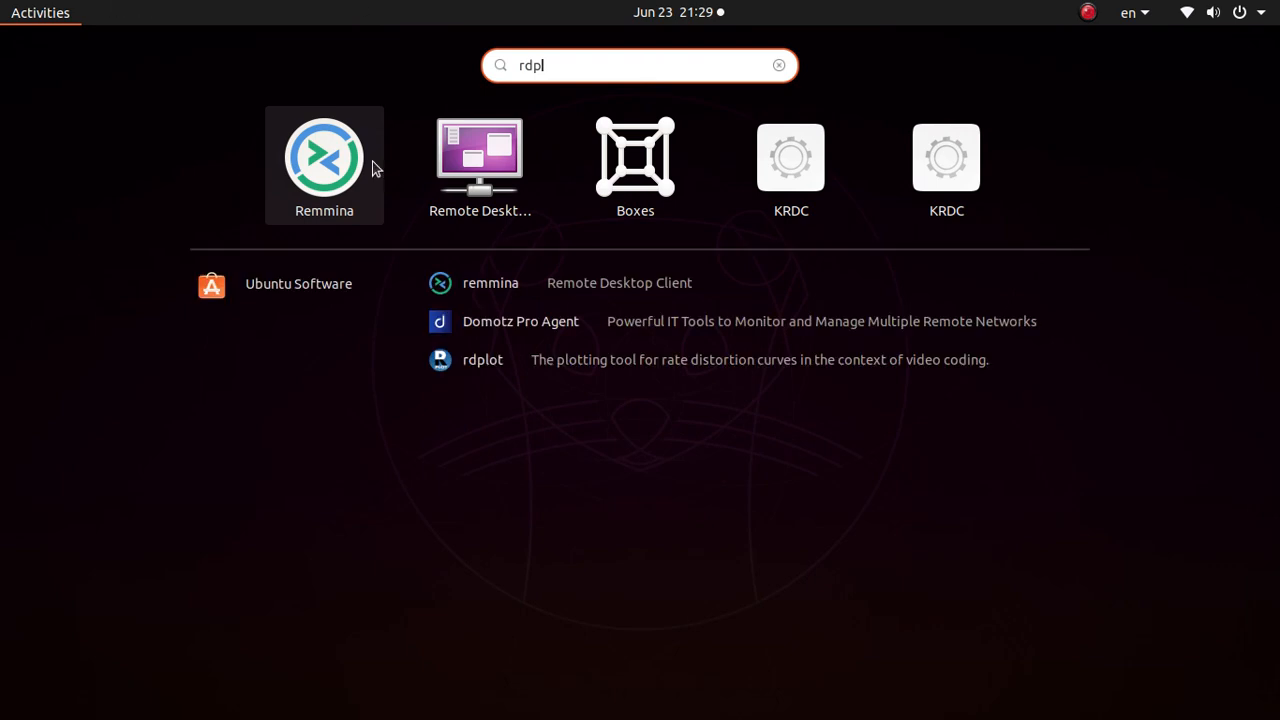
pyautogui.click(352, 166)
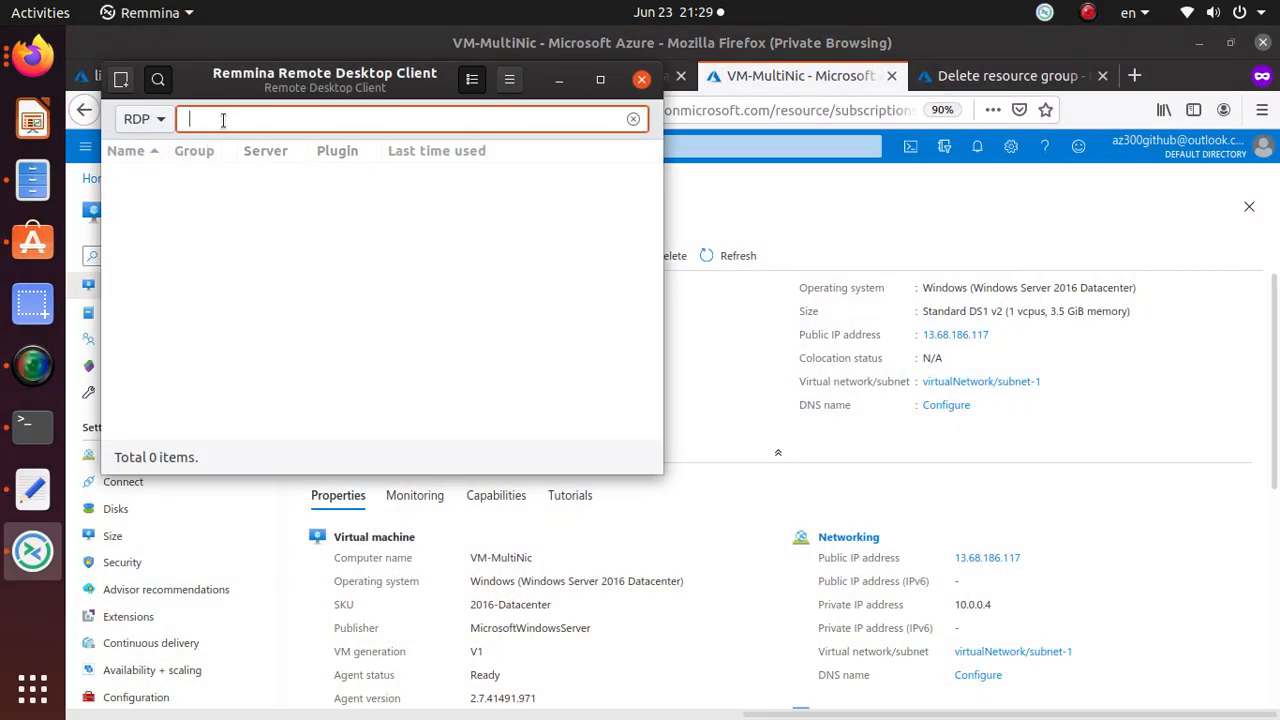
pyautogui.hotkey('ctrl', 'v')
pyautogui.moveTo(201, 79); pyautogui.dragTo(583, 246)
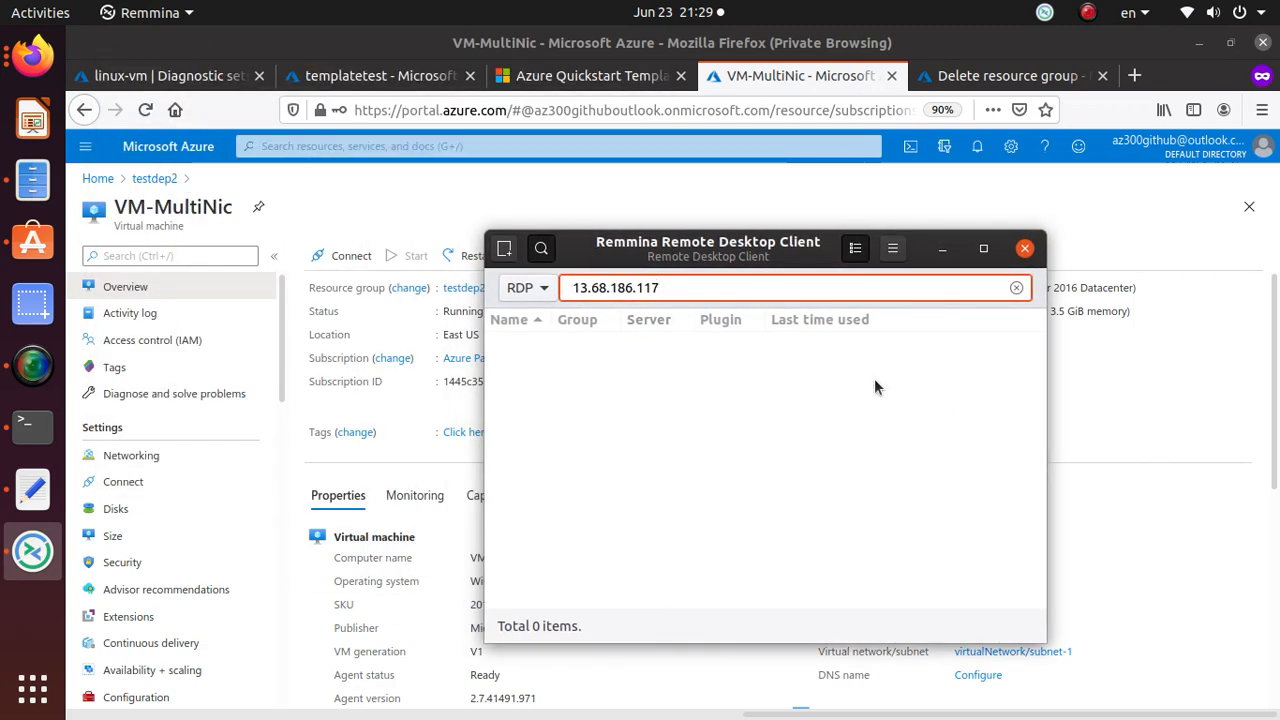
pyautogui.press('Return')
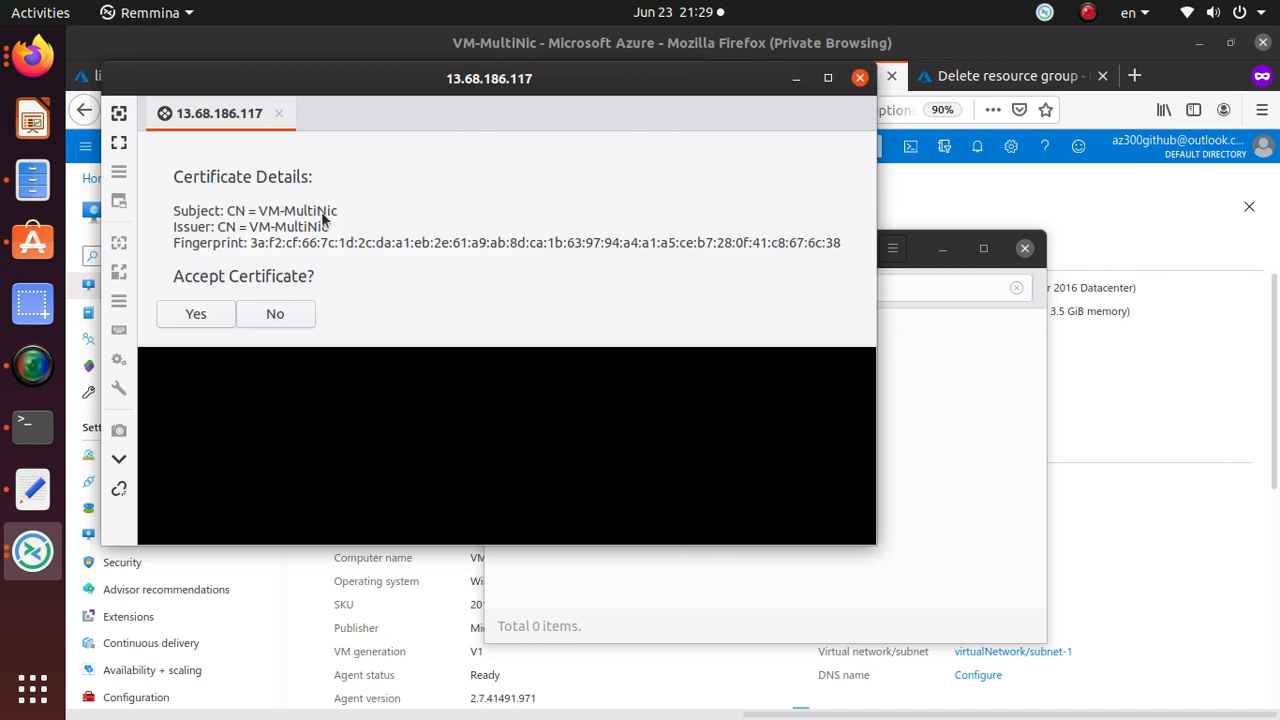
# Accept the VM's certificate and sign in with the admin username and password.
pyautogui.click(197, 314)
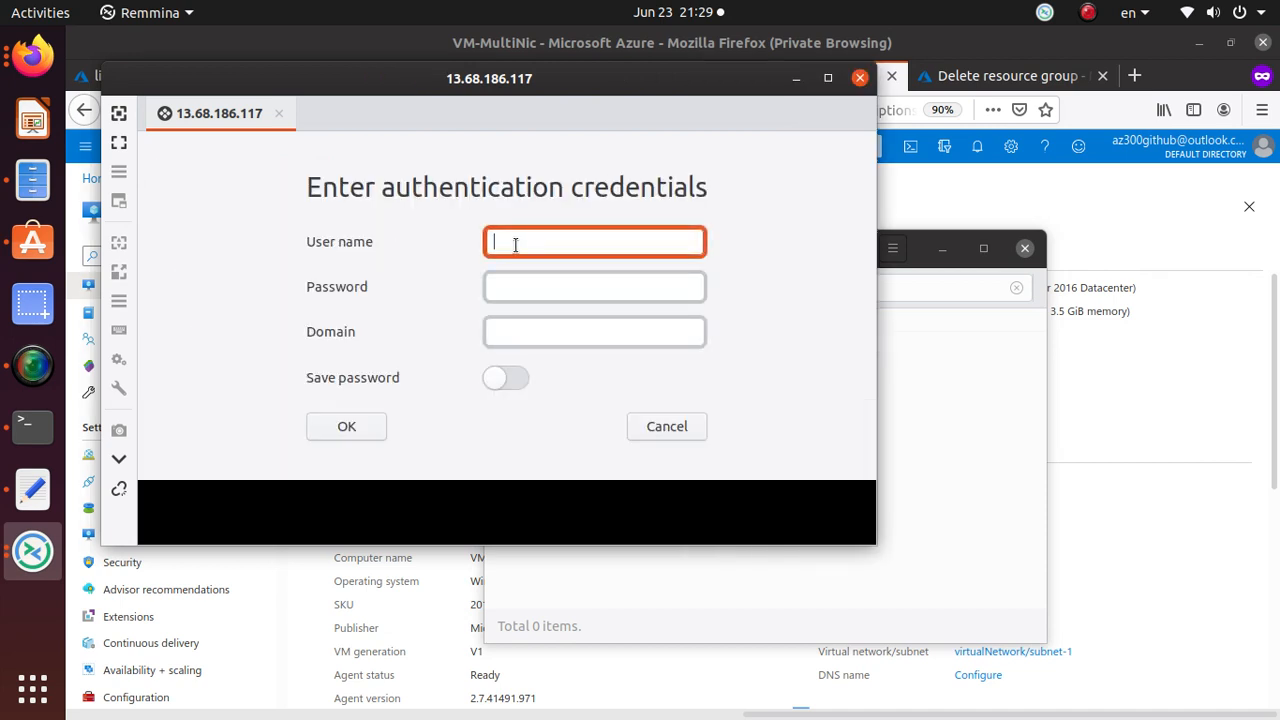
pyautogui.write('abasu')
pyautogui.press('Tab')
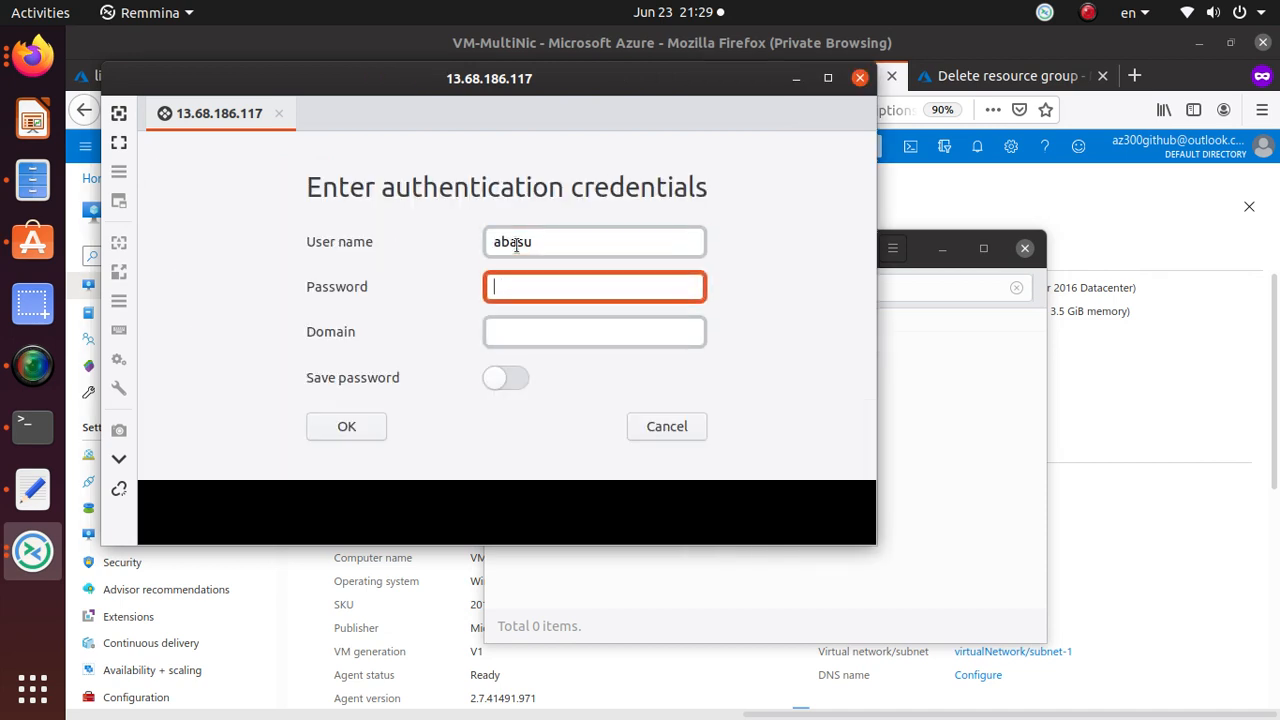
pyautogui.write('••••')
pyautogui.click(351, 430)
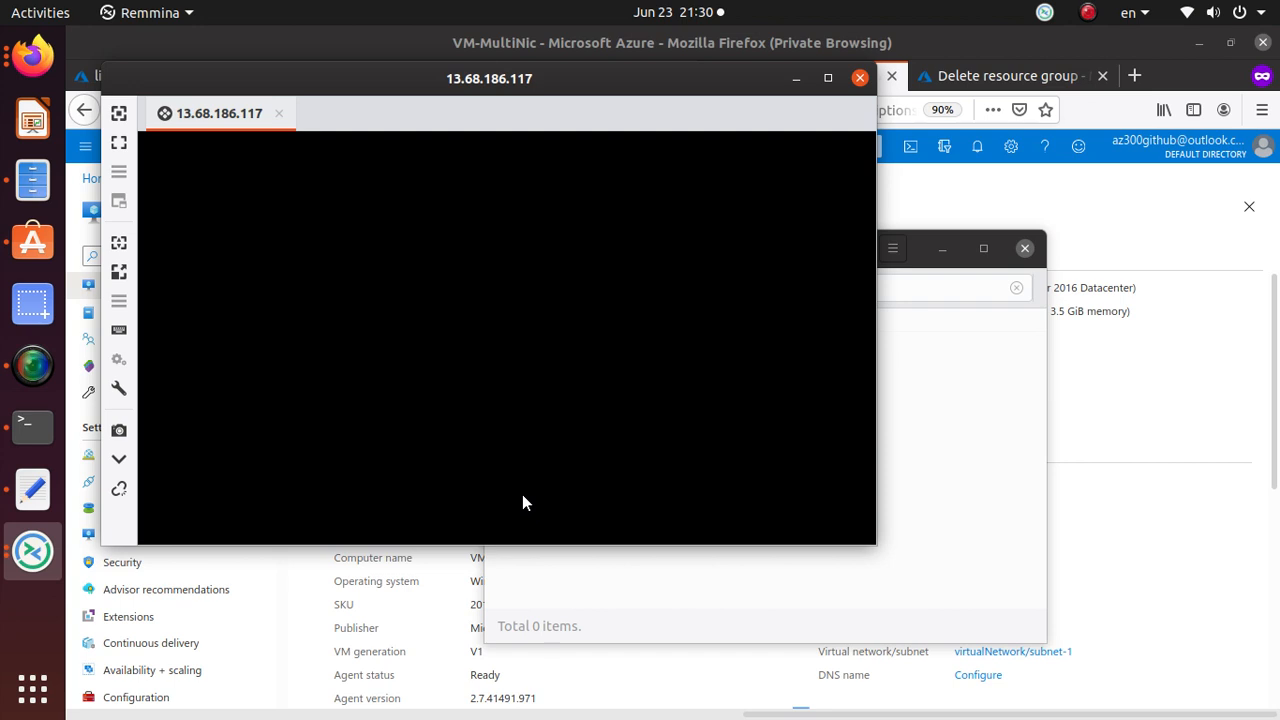
pyautogui.click(1112, 227)
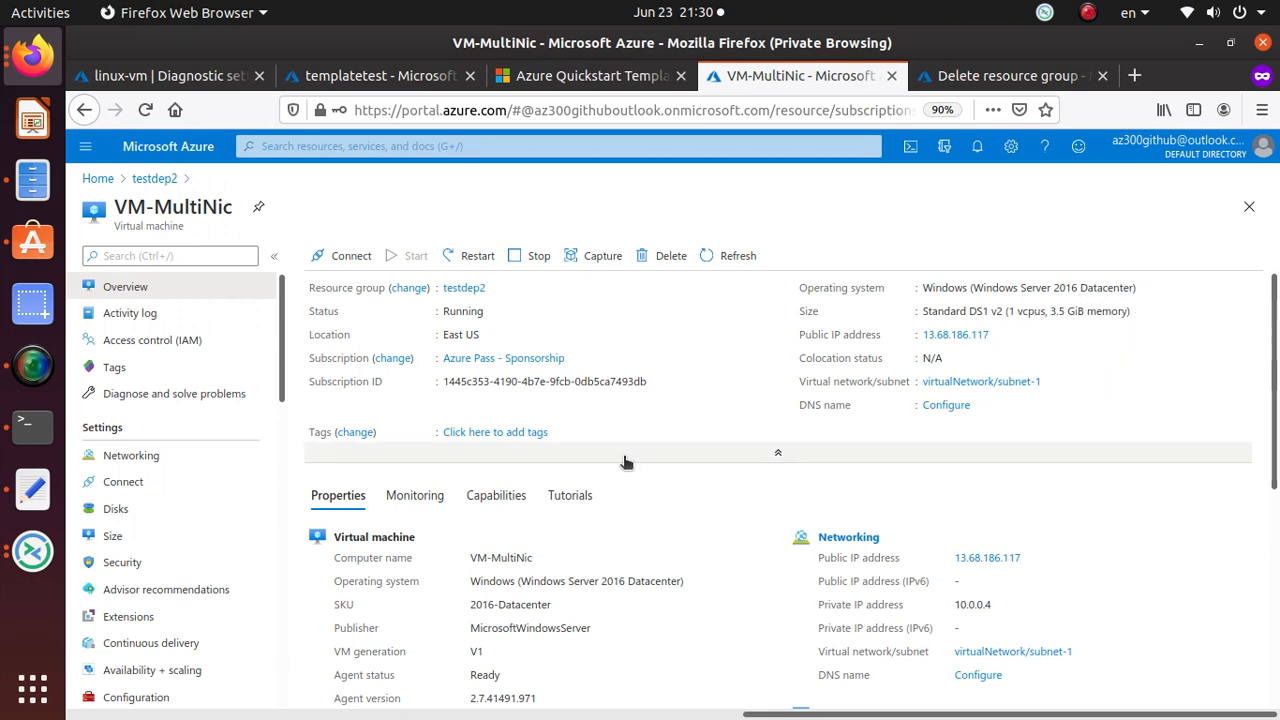
# From the testdep2 group, open nic-2 and note its empty public IP address.
pyautogui.scroll(-5, 621, 462)
pyautogui.scroll(-3, 621, 467)
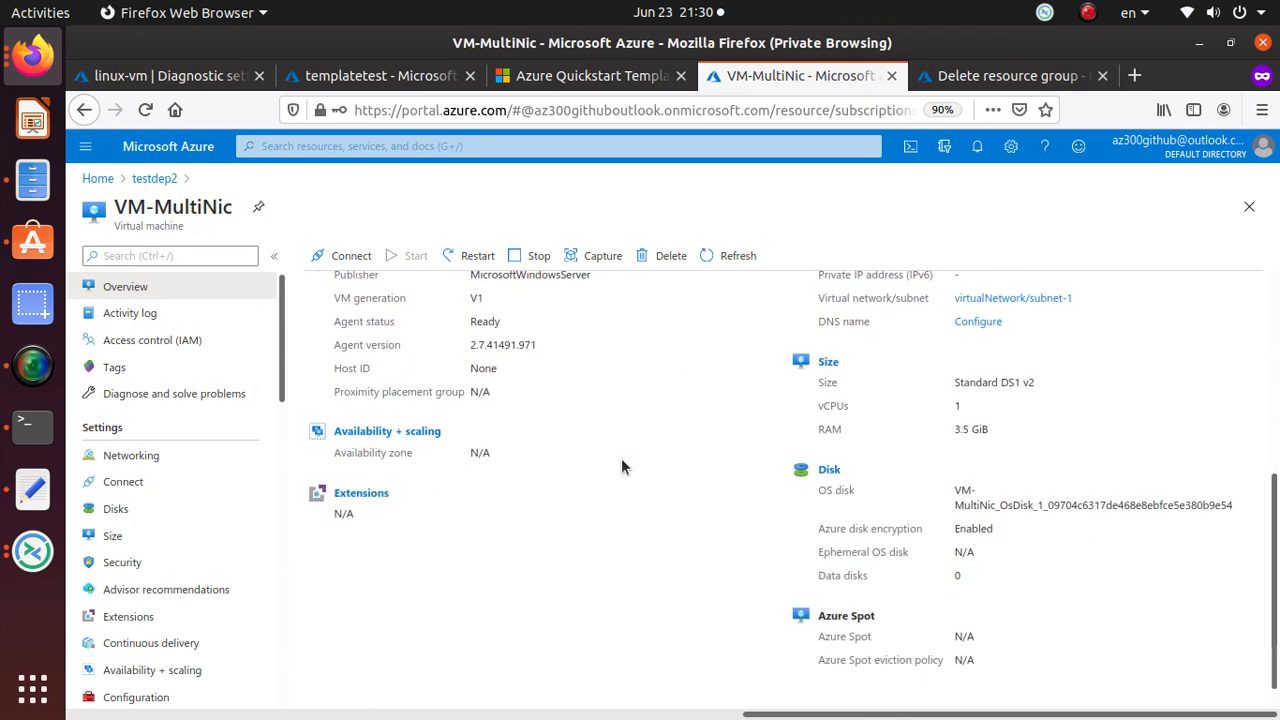
pyautogui.scroll(8, 621, 460)
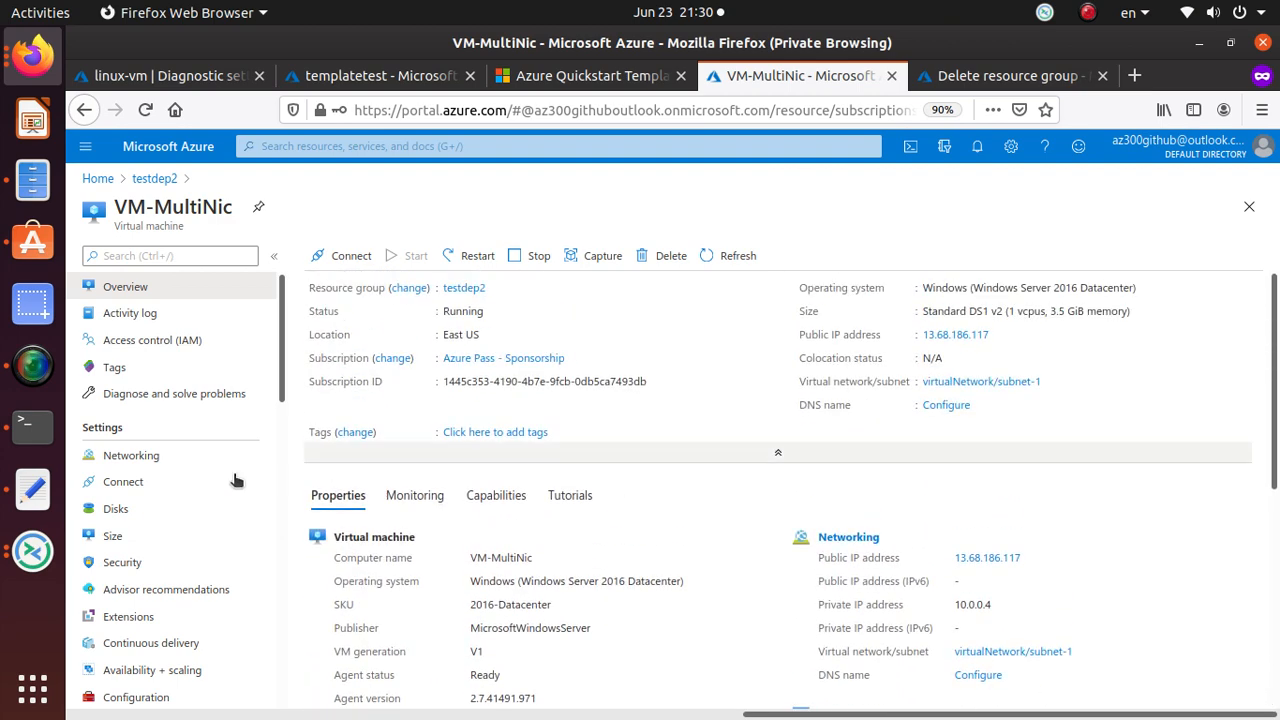
pyautogui.click(154, 178)
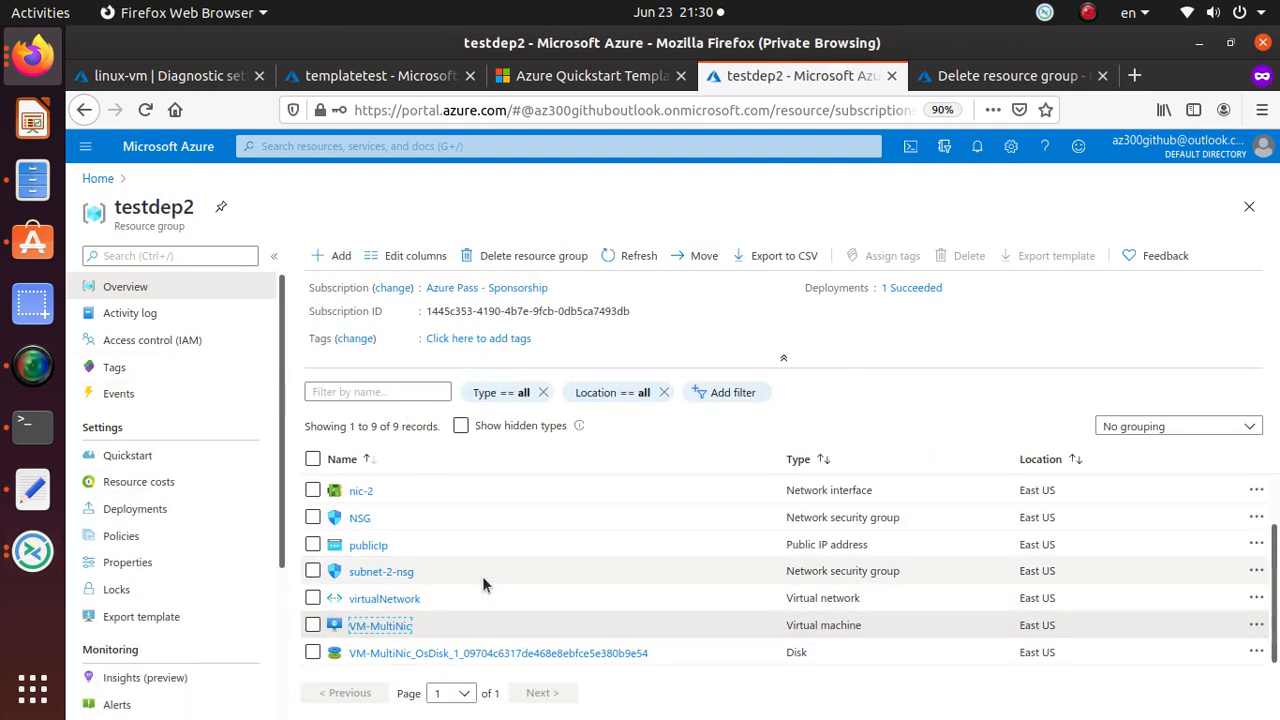
pyautogui.click(362, 491)
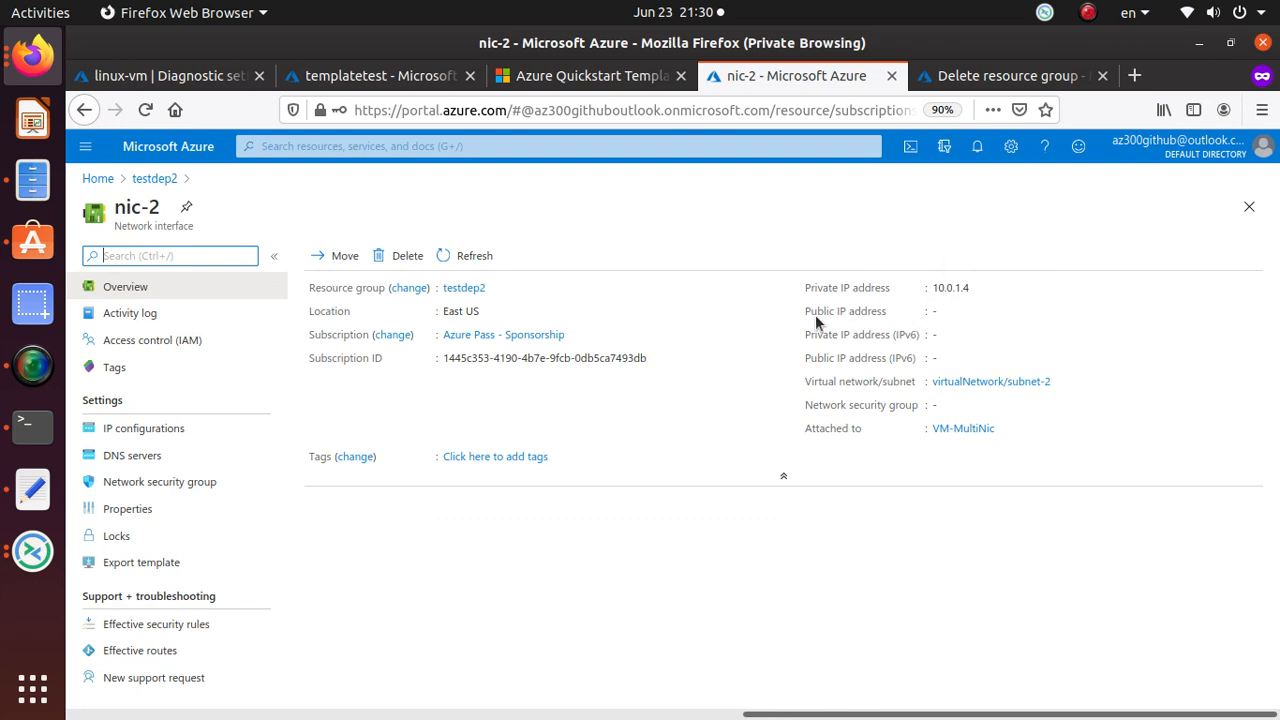
pyautogui.moveTo(815, 314); pyautogui.dragTo(899, 322)
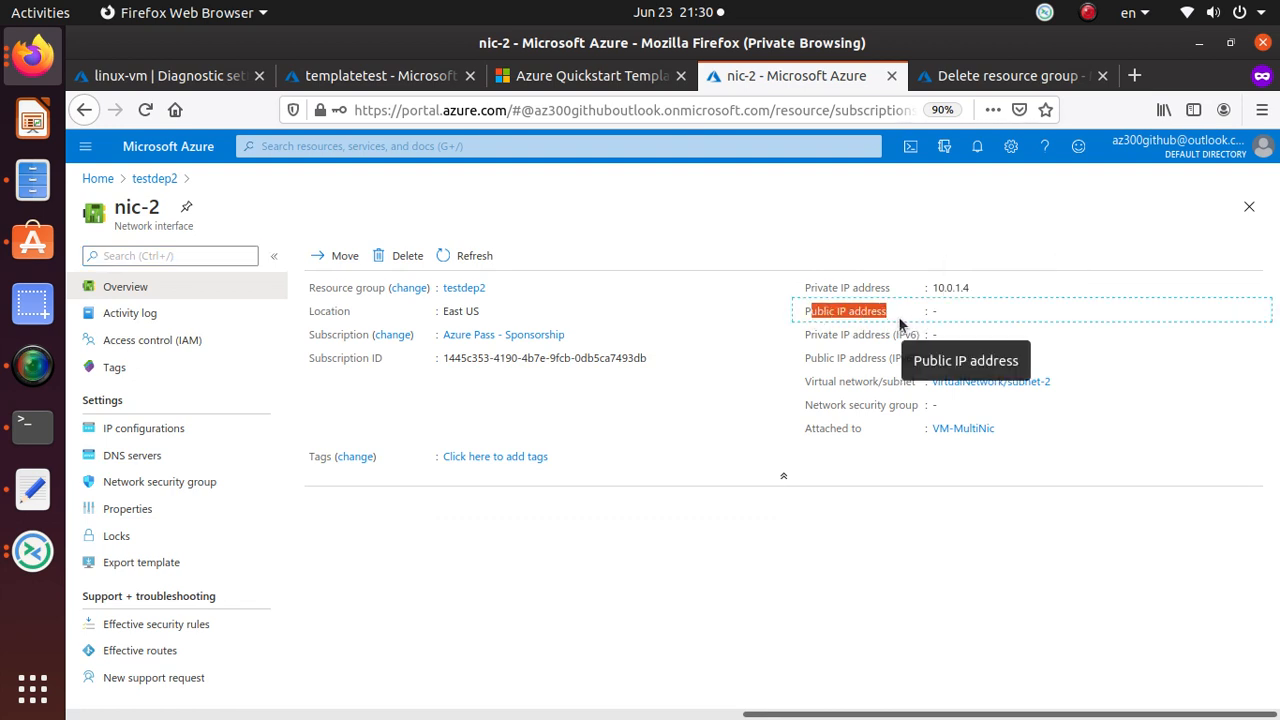
# Compare nic-1's settings, then show nic-2's IP configurations: ipconfig1, 10.0.1.4, no public IP.
pyautogui.click(150, 179)
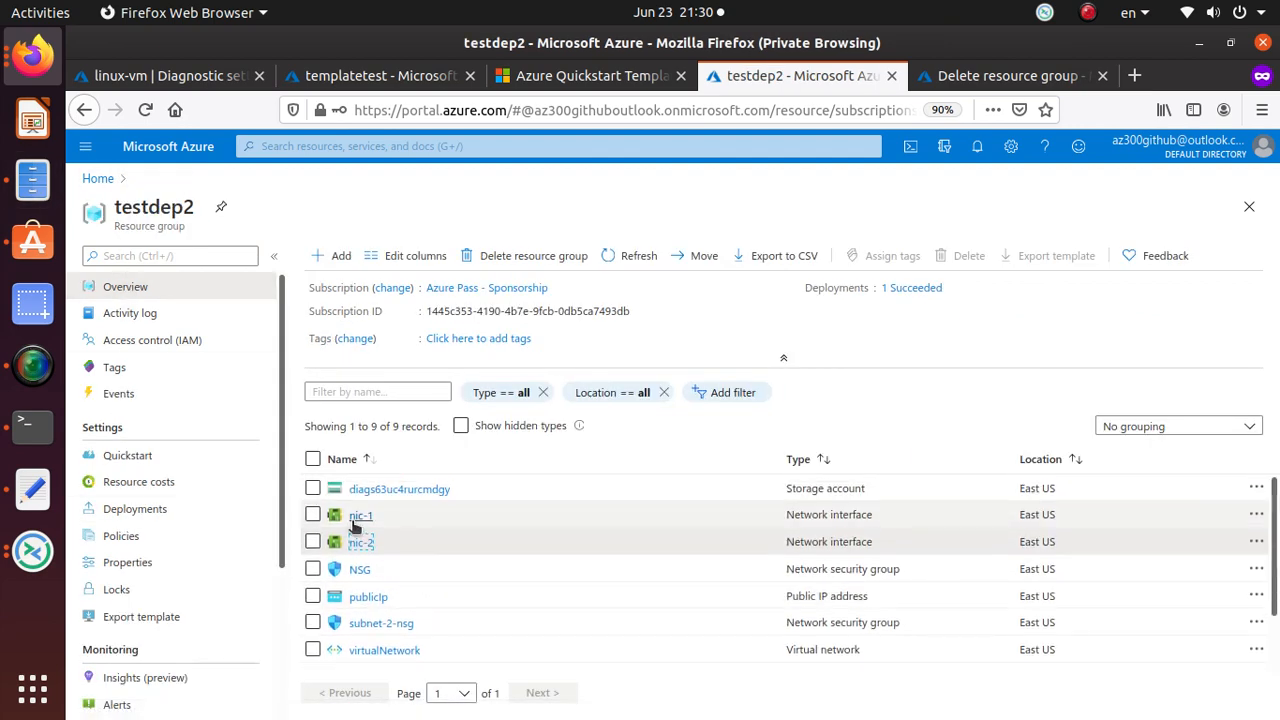
pyautogui.click(358, 516)
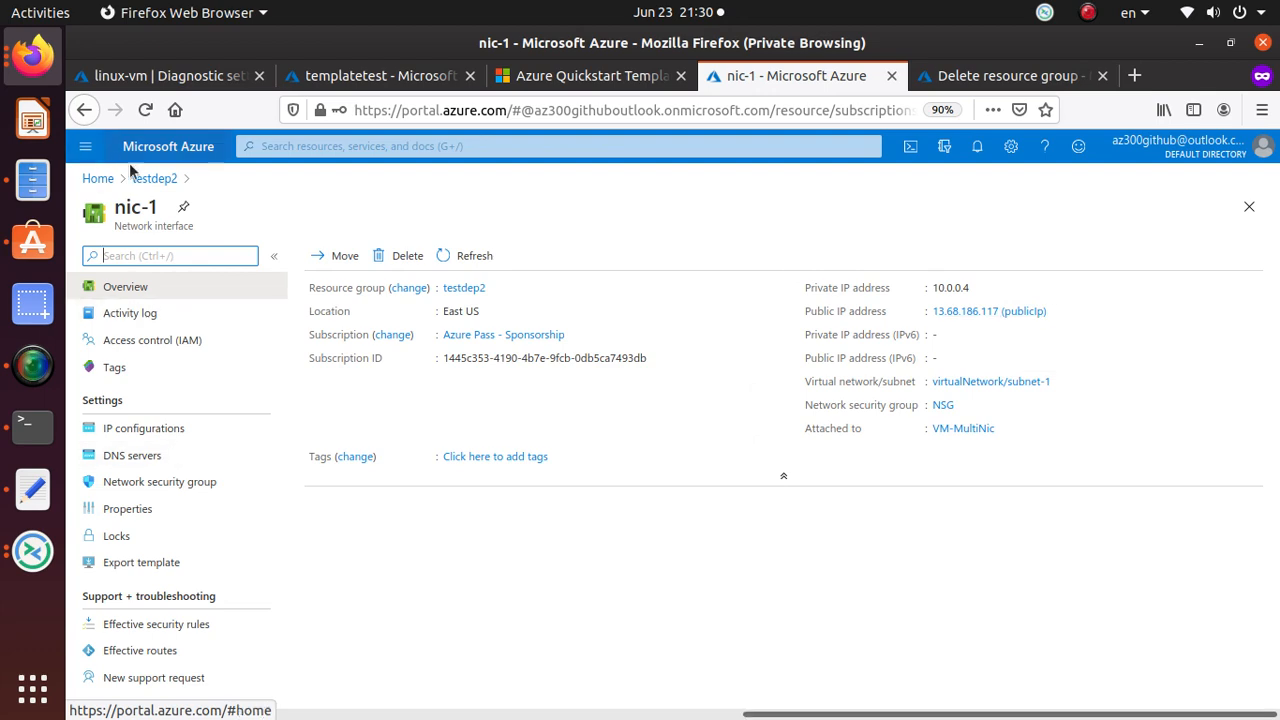
pyautogui.click(154, 178)
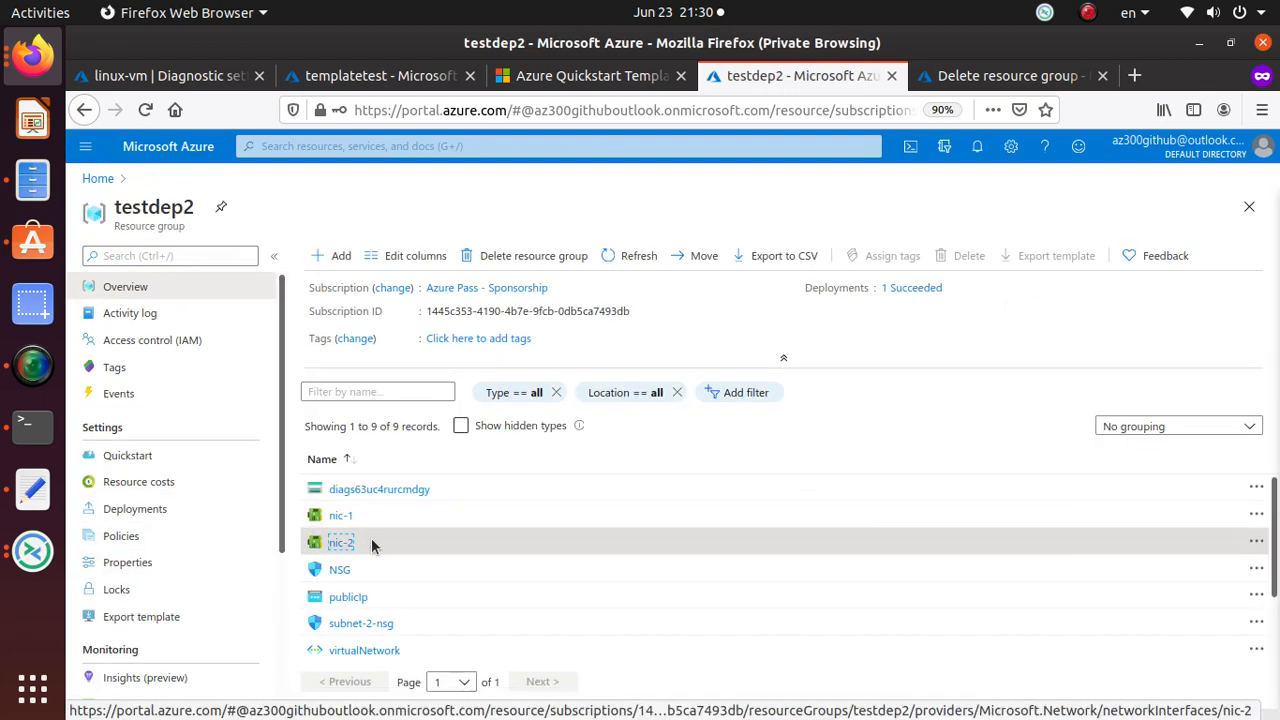
pyautogui.click(366, 542)
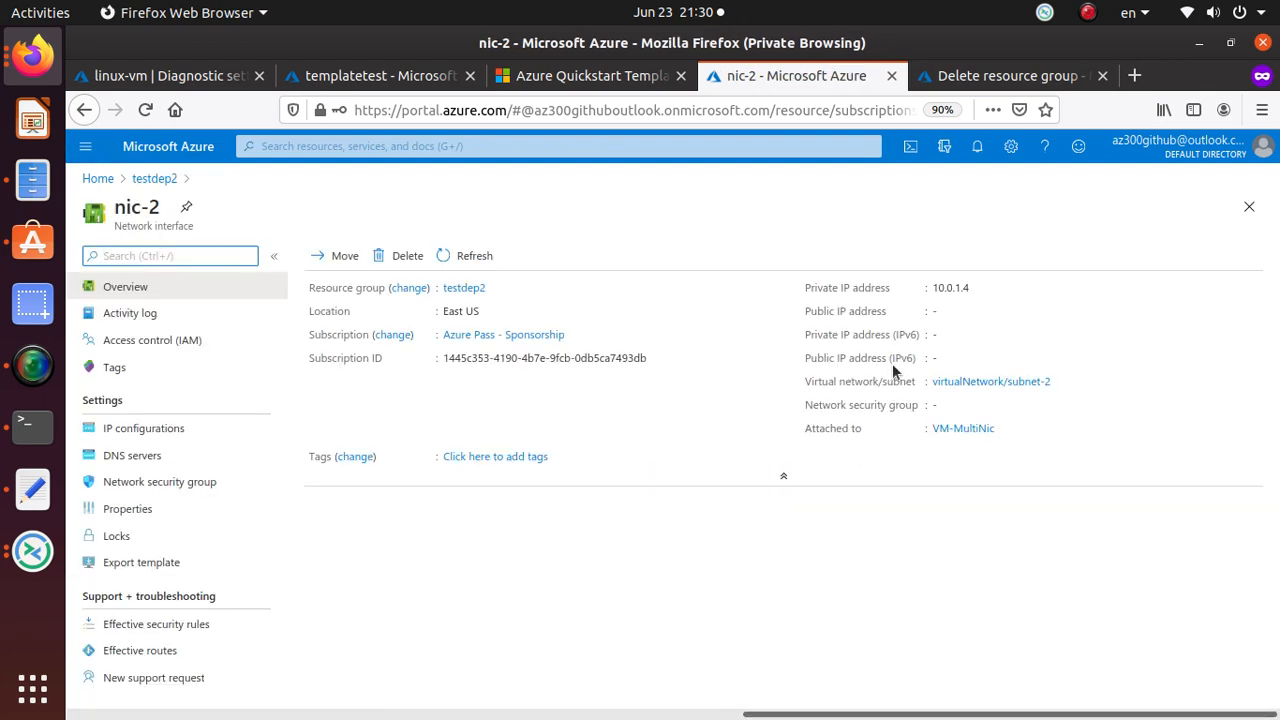
pyautogui.click(166, 437)
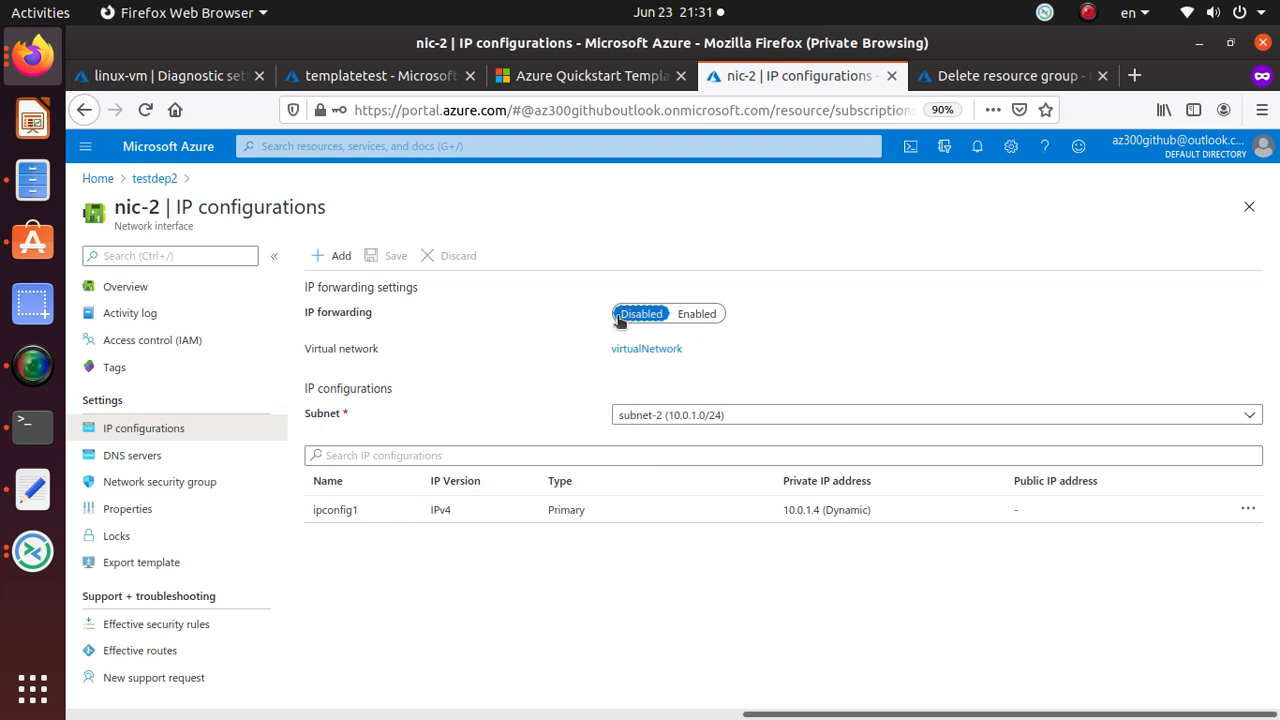
# Add an IP configuration on subnet-2 with a new static public IP named nic-2.
pyautogui.click(769, 420)
pyautogui.click(769, 420)
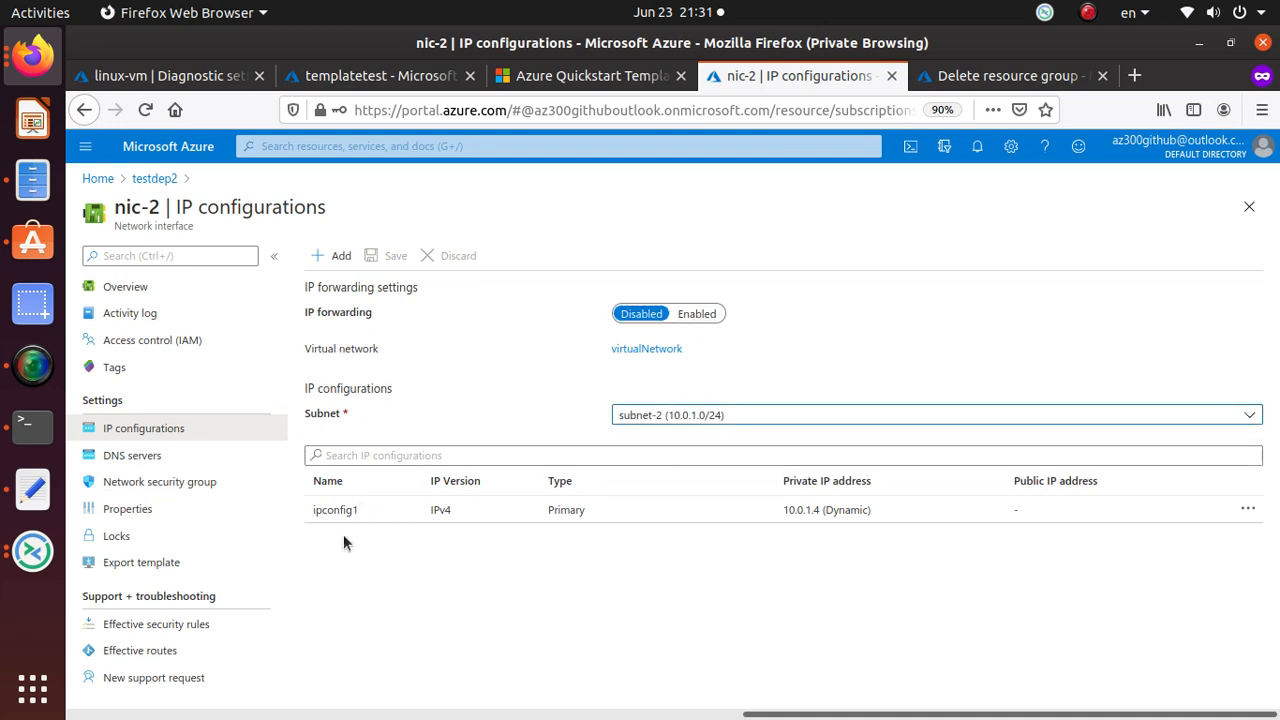
pyautogui.click(333, 255)
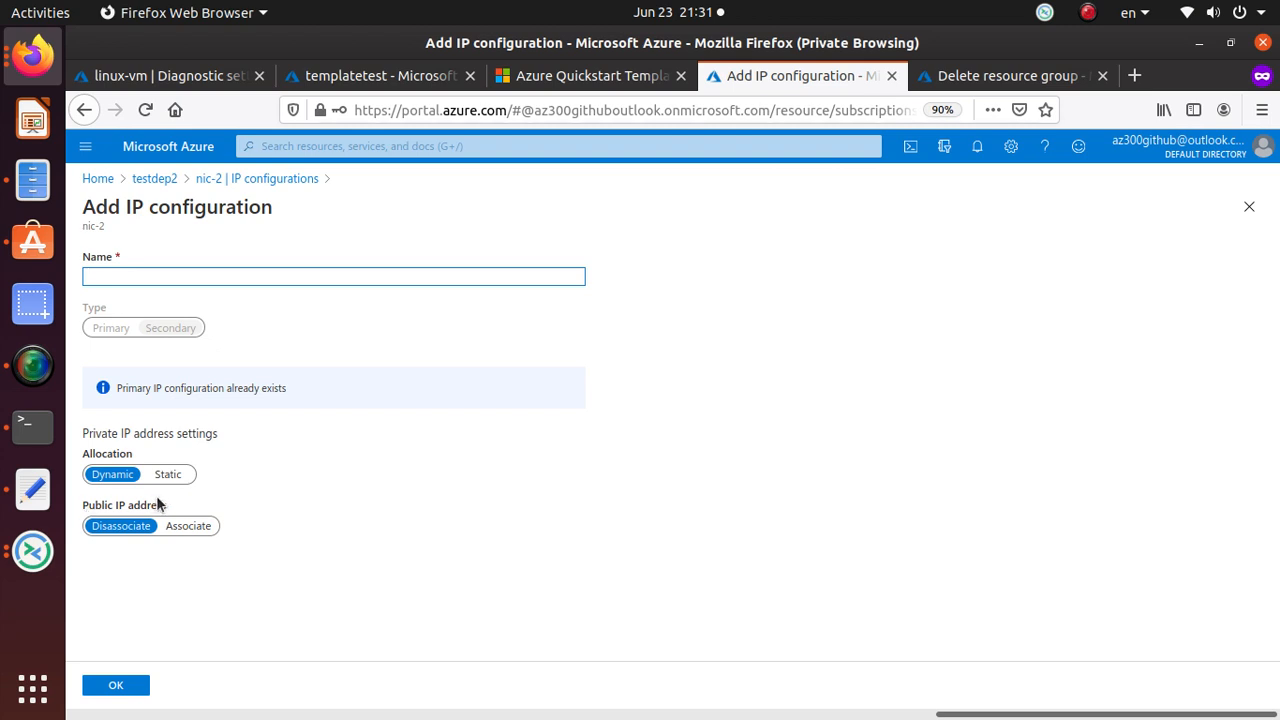
pyautogui.click(188, 526)
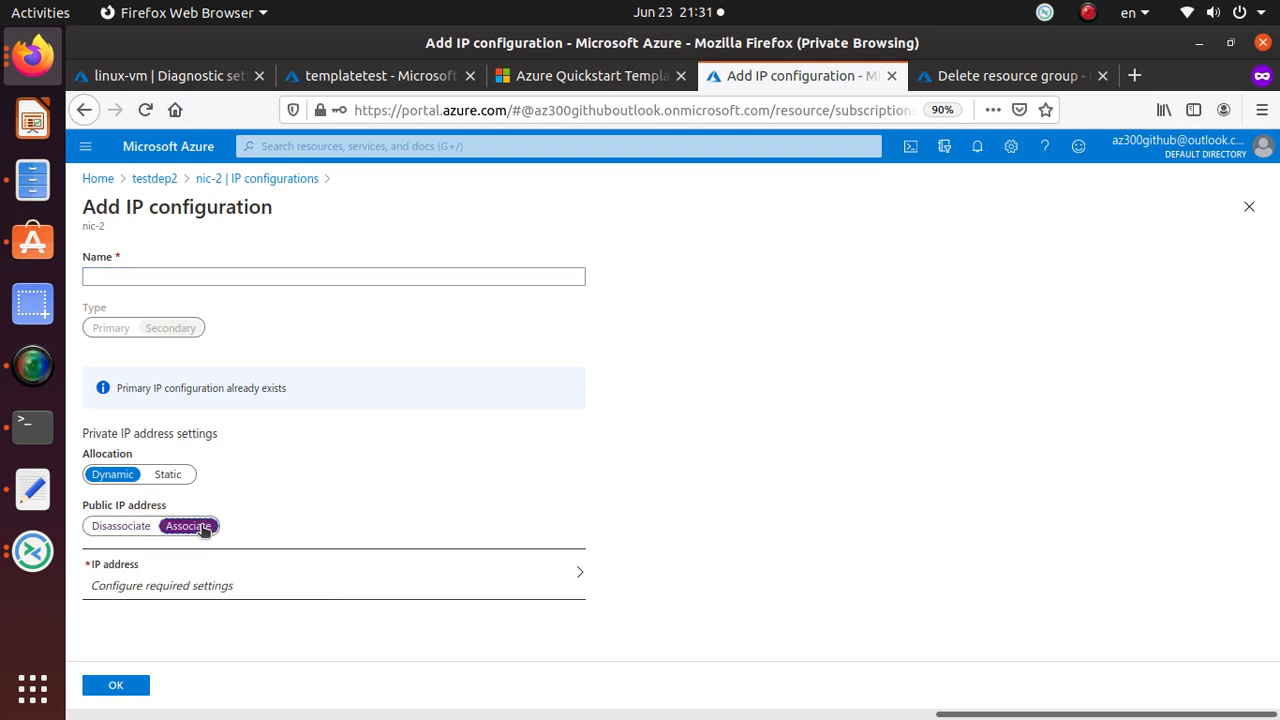
pyautogui.click(295, 581)
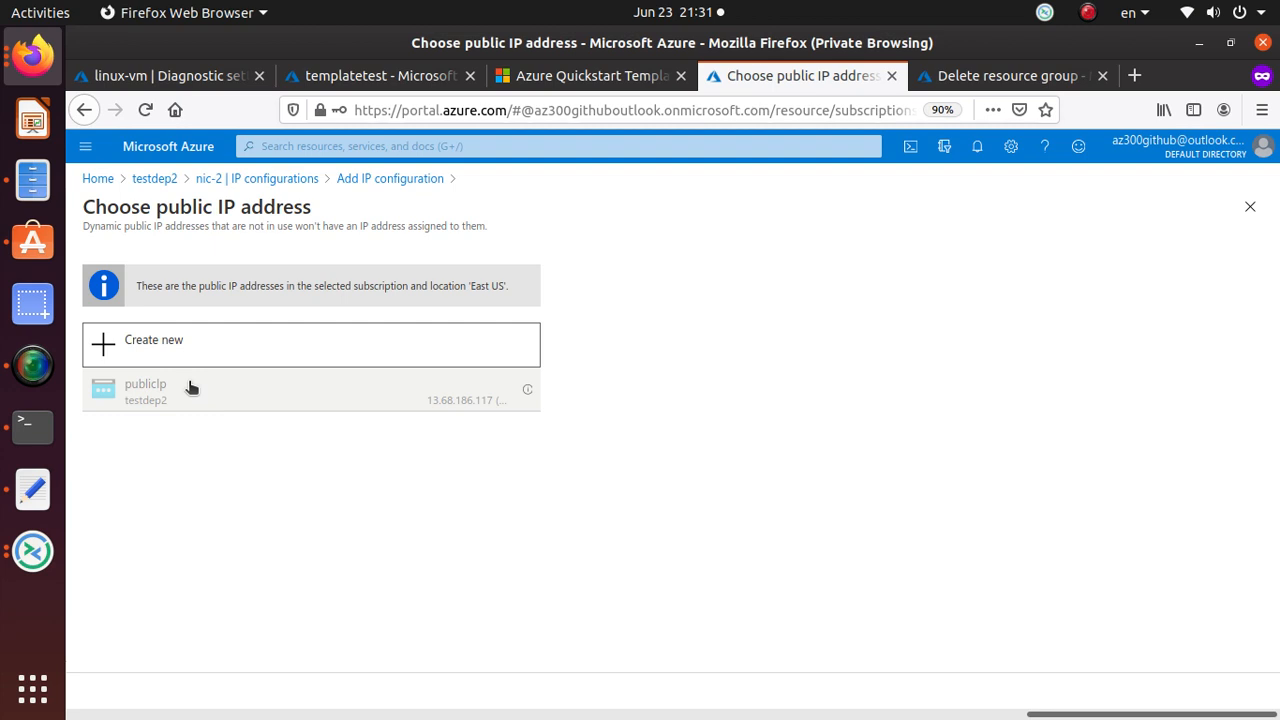
pyautogui.click(208, 349)
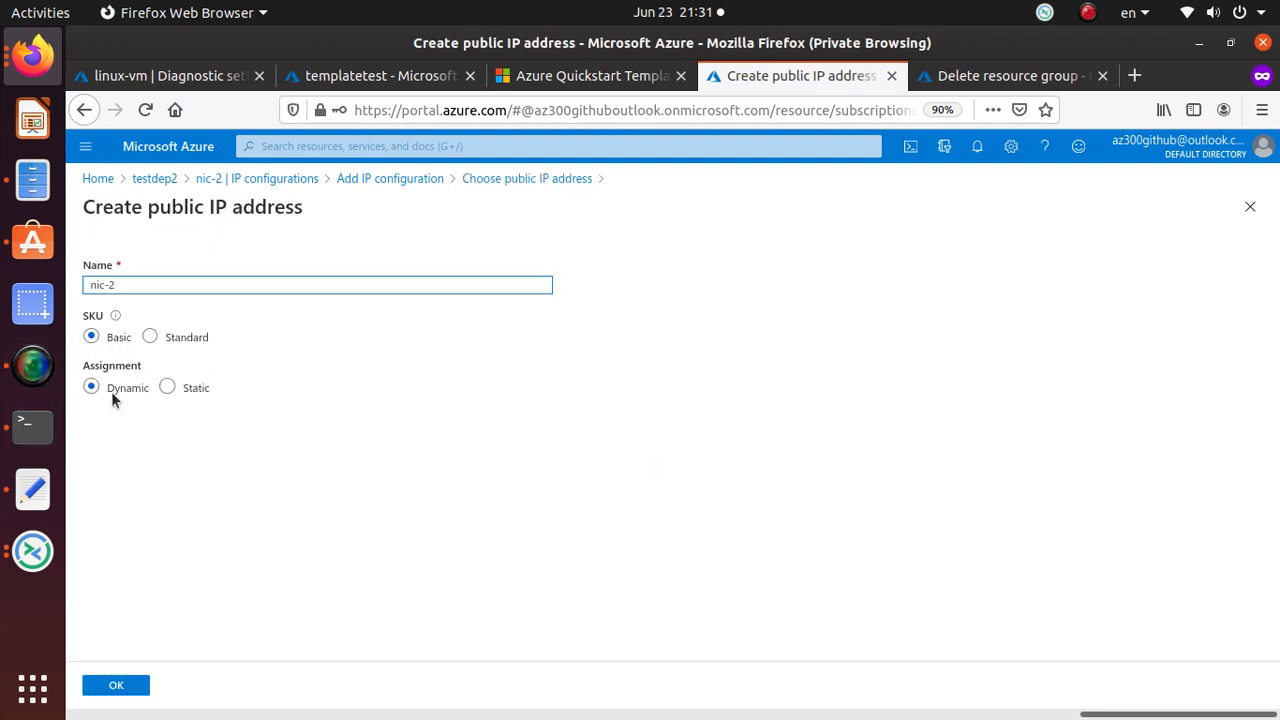
pyautogui.click(167, 388)
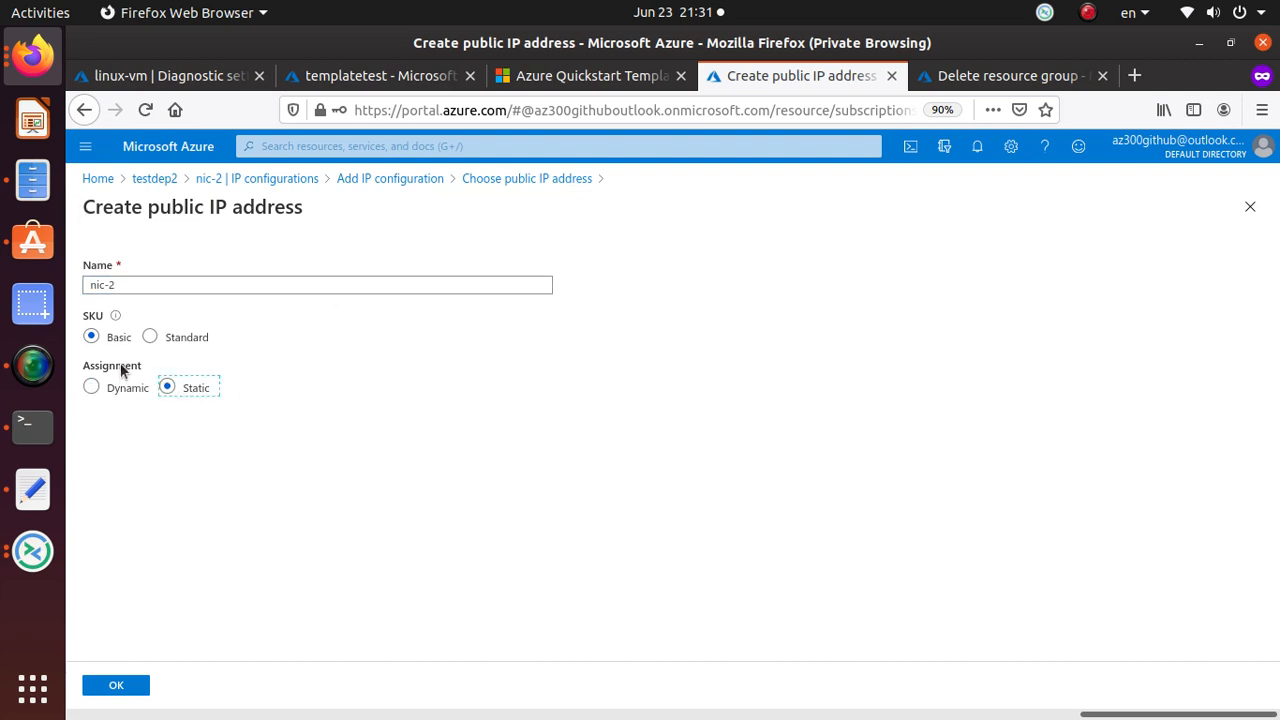
pyautogui.click(117, 684)
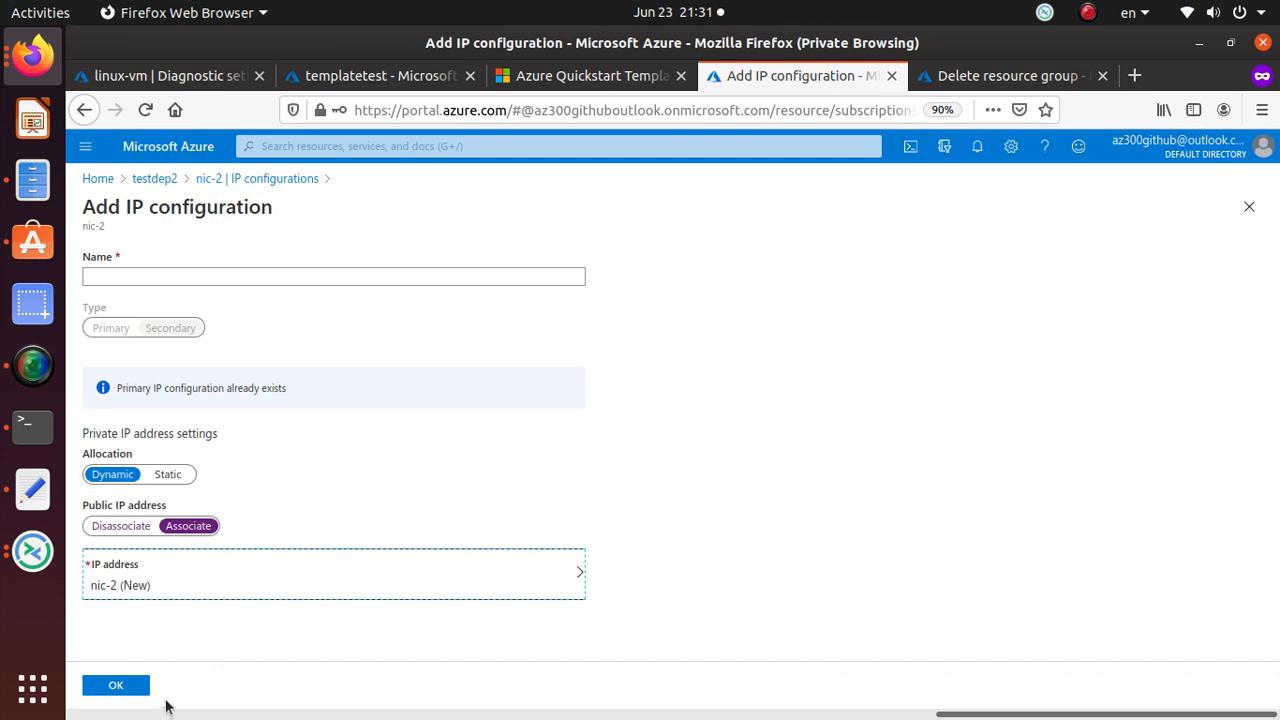
# Name the new IP configuration nic2ip and save it on nic-2.
pyautogui.click(134, 689)
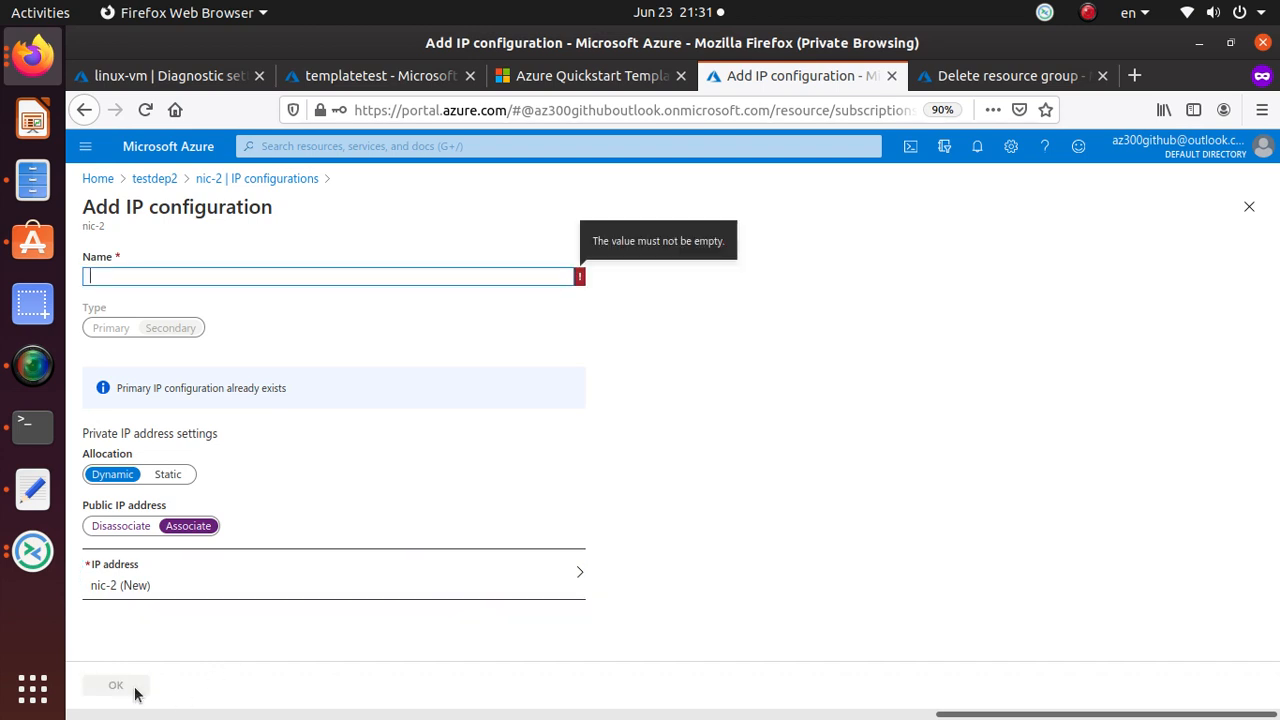
pyautogui.click(113, 274)
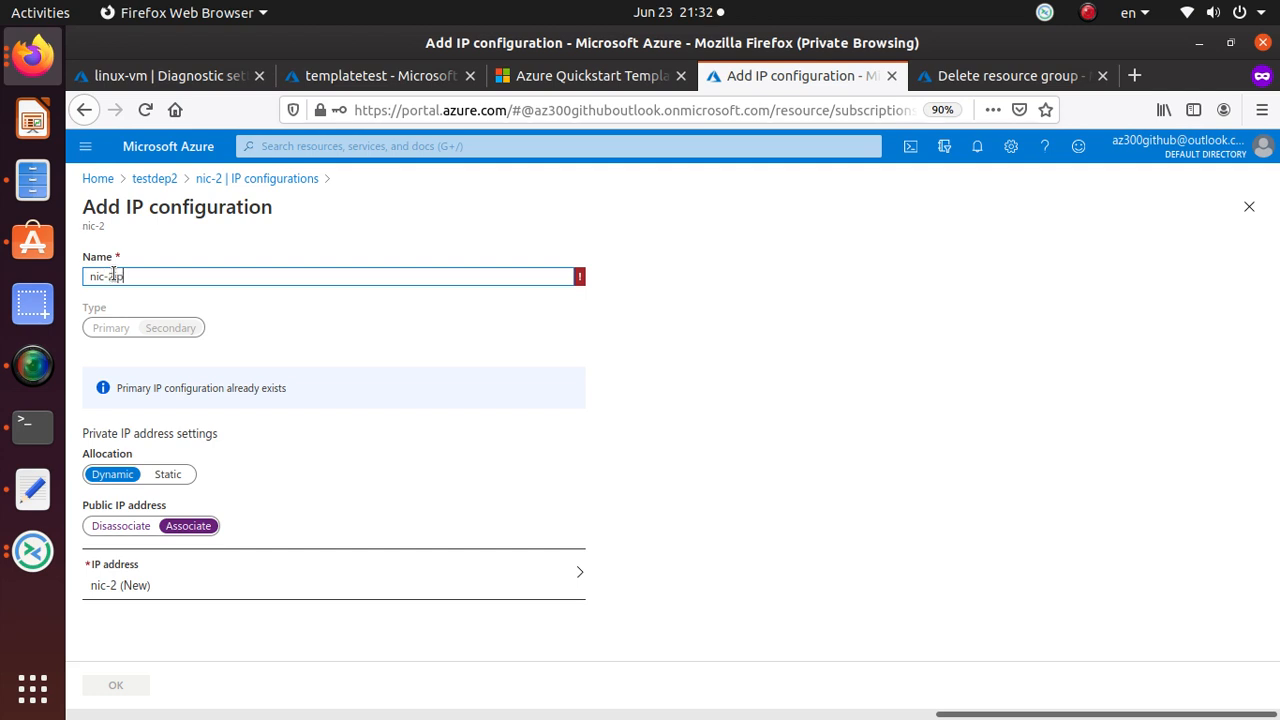
pyautogui.press('BackSpace')
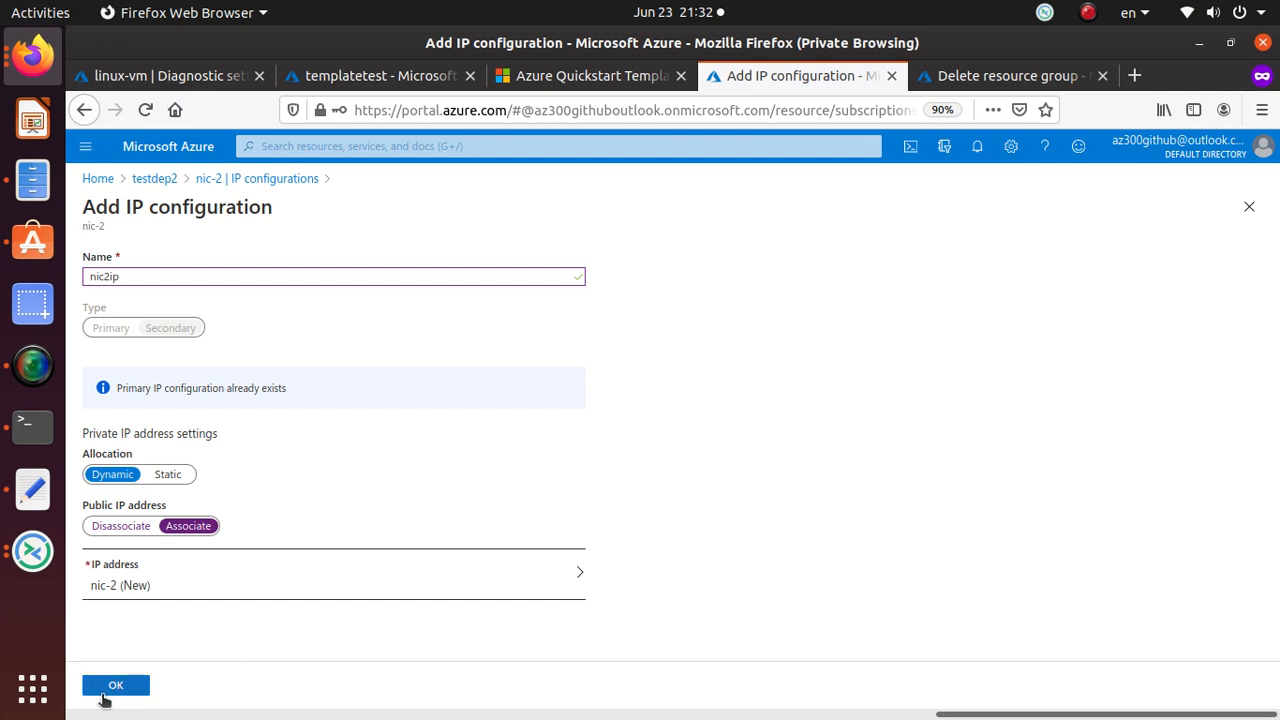
pyautogui.click(110, 690)
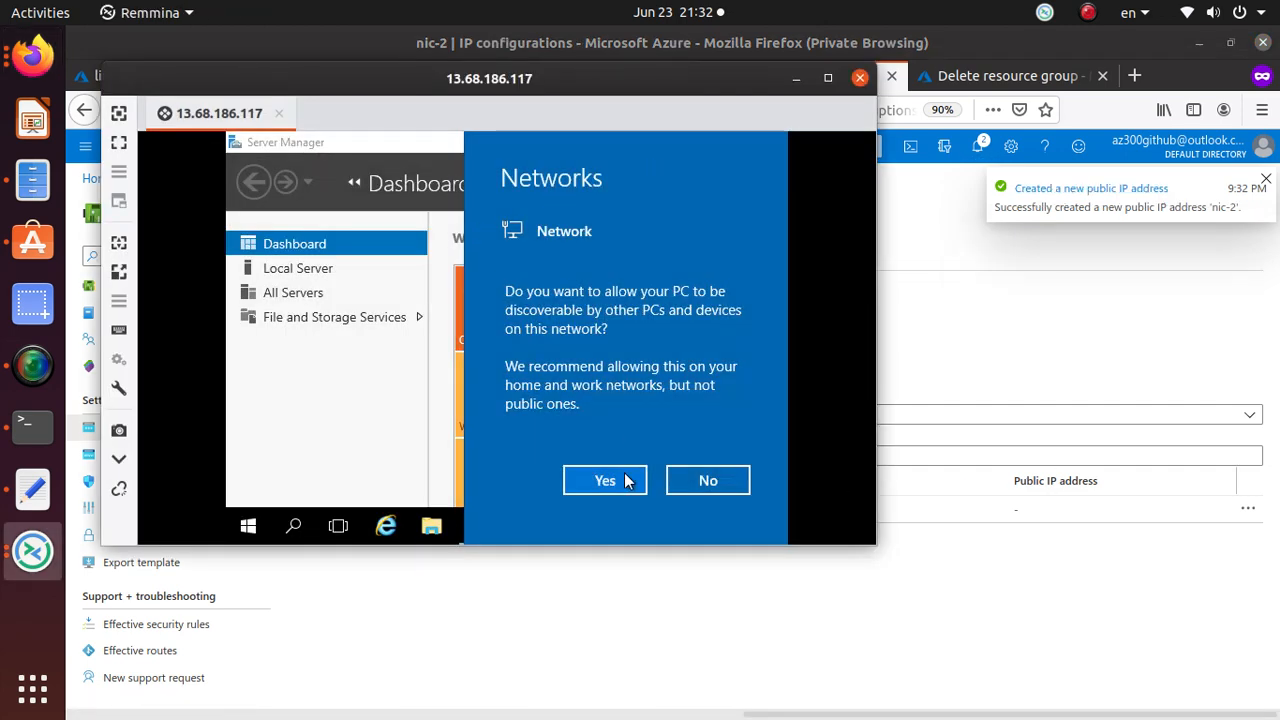
# Allow the remote server to be discoverable on the network, then return to the Azure portal.
pyautogui.click(617, 481)
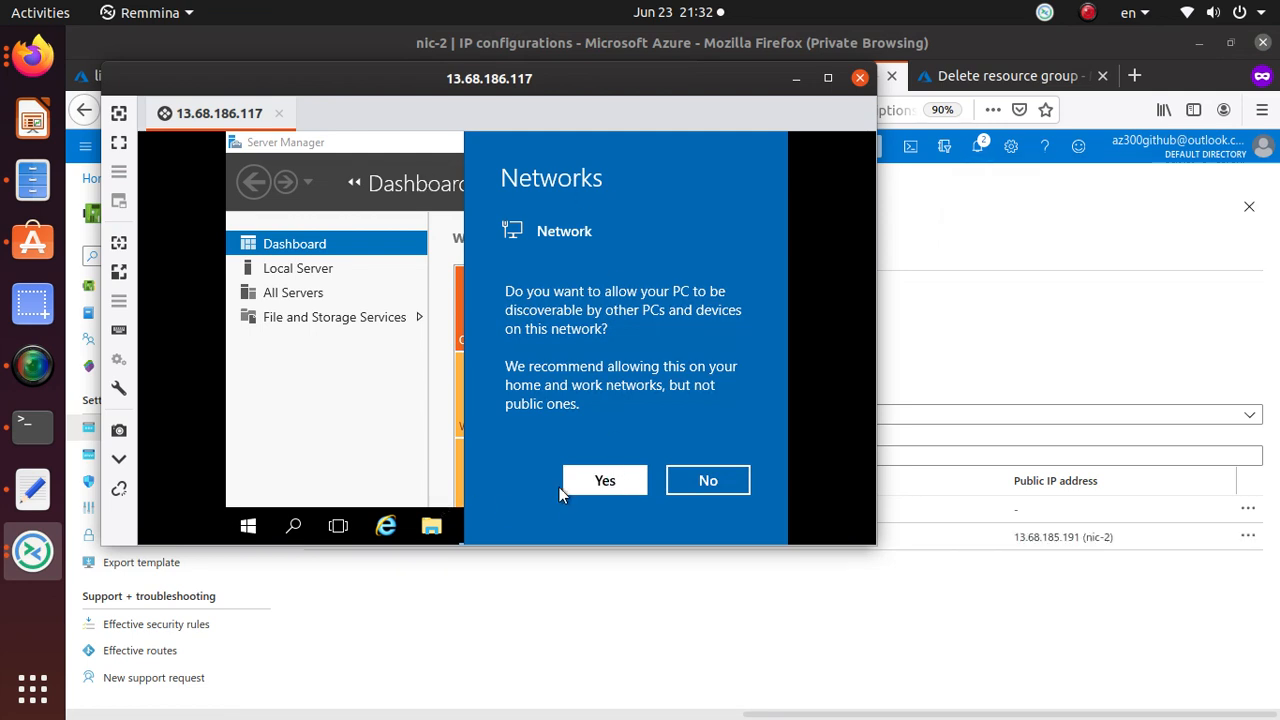
pyautogui.moveTo(355, 82); pyautogui.dragTo(476, 93)
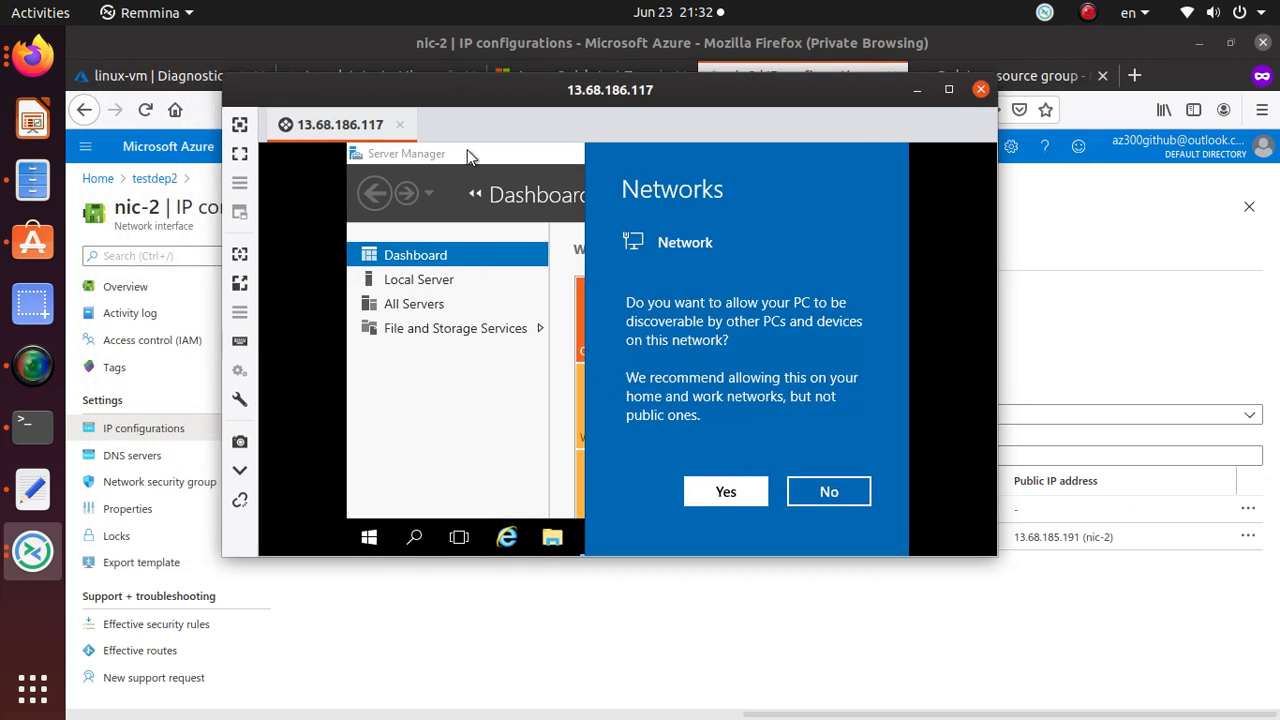
pyautogui.hotkey('alt', 'Tab')
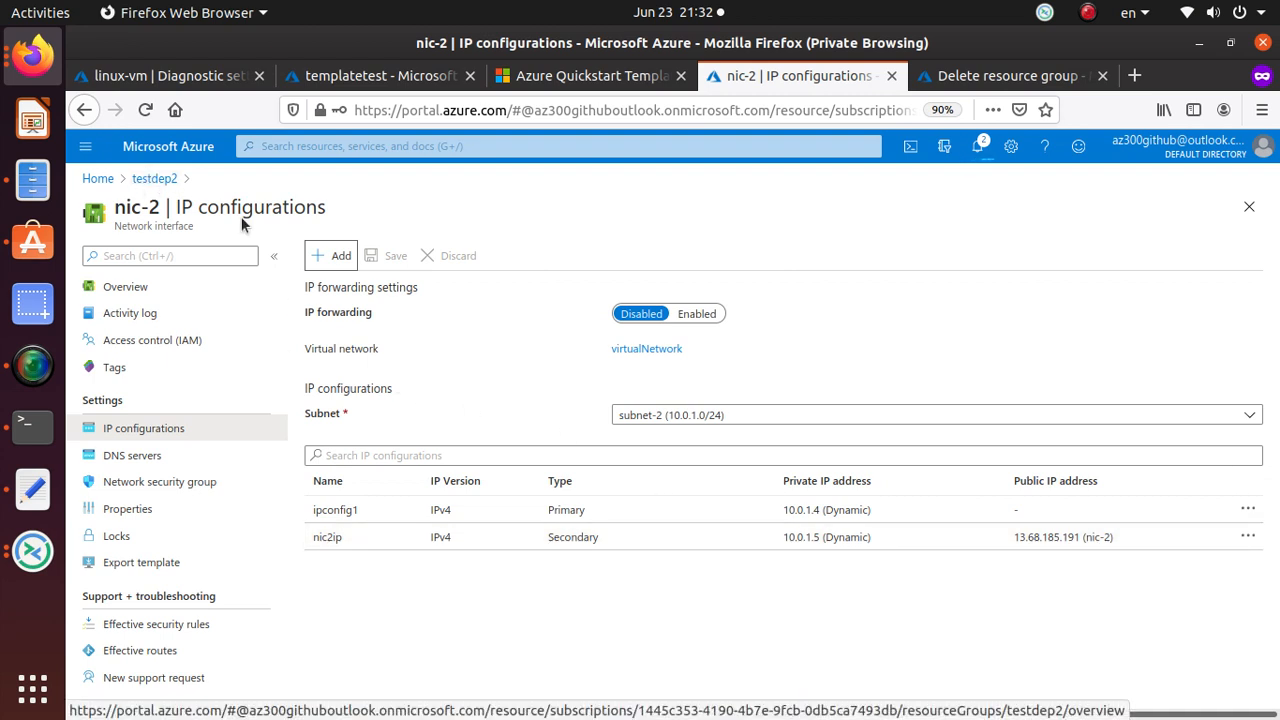
# Review nic2ip's public IP setting, then select its address 13.68.185.191 in nic-2's IP configurations.
pyautogui.click(1249, 538)
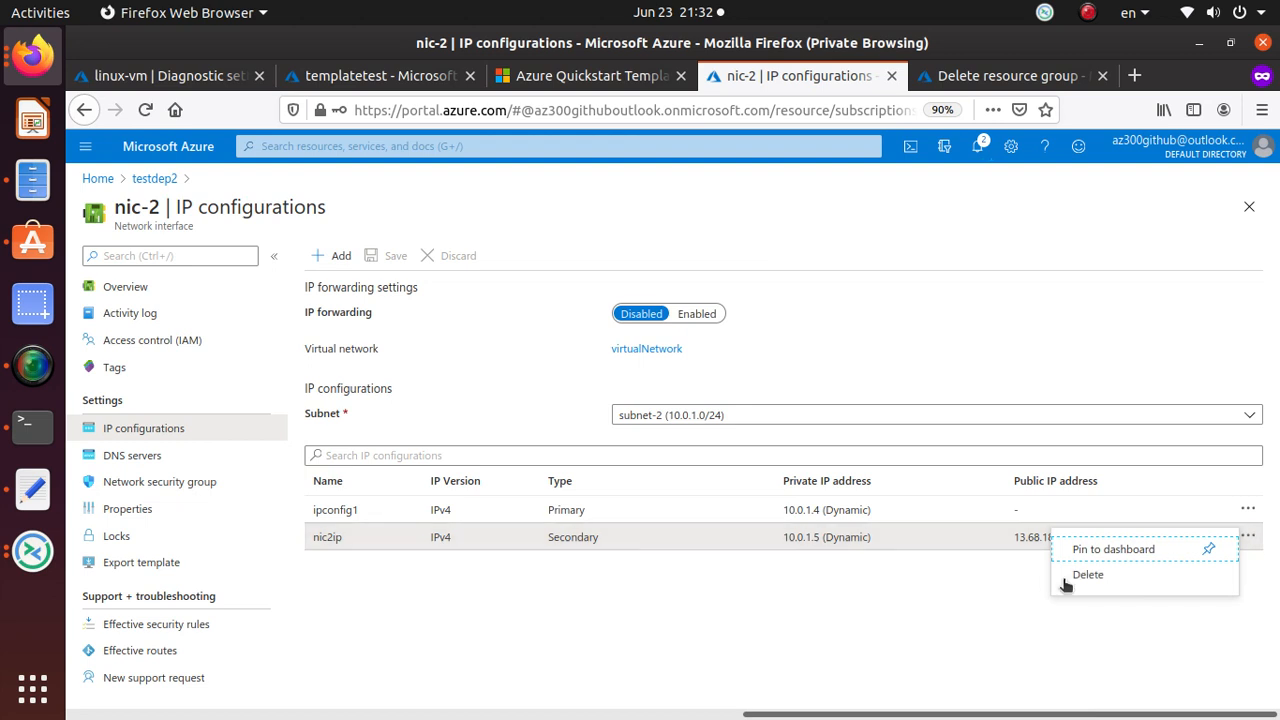
pyautogui.click(1008, 545)
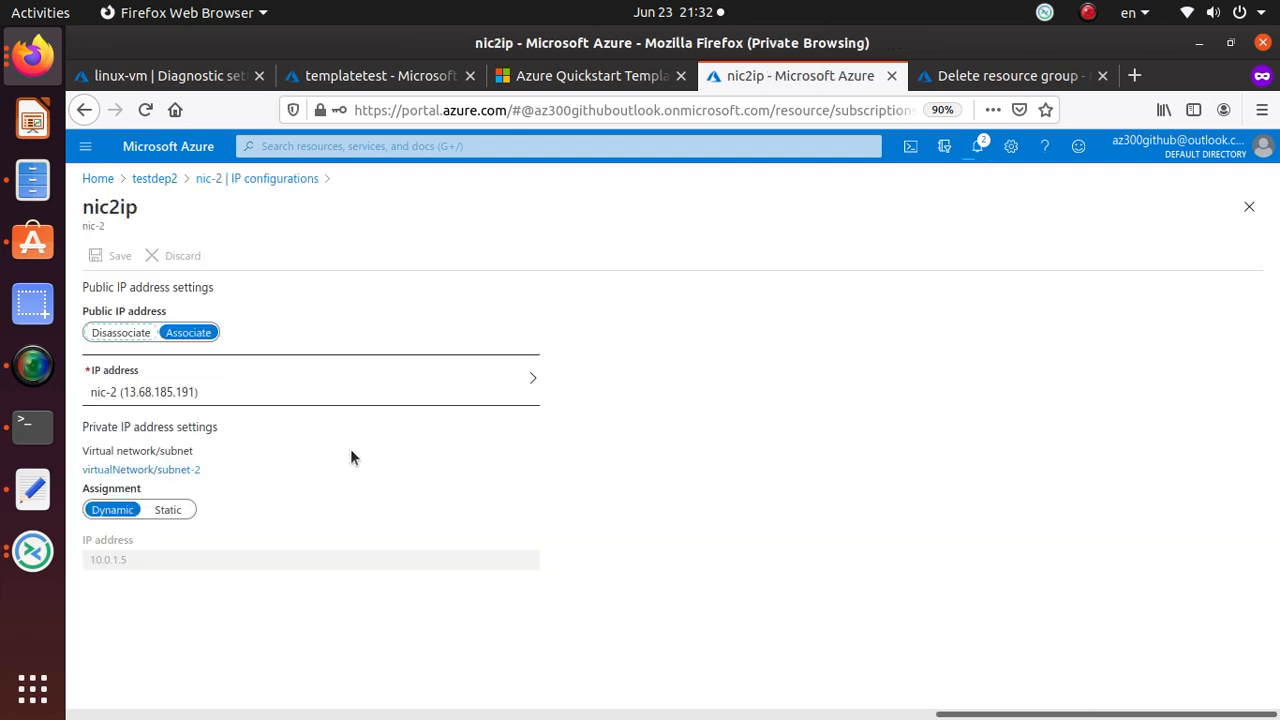
pyautogui.moveTo(196, 398); pyautogui.dragTo(135, 397)
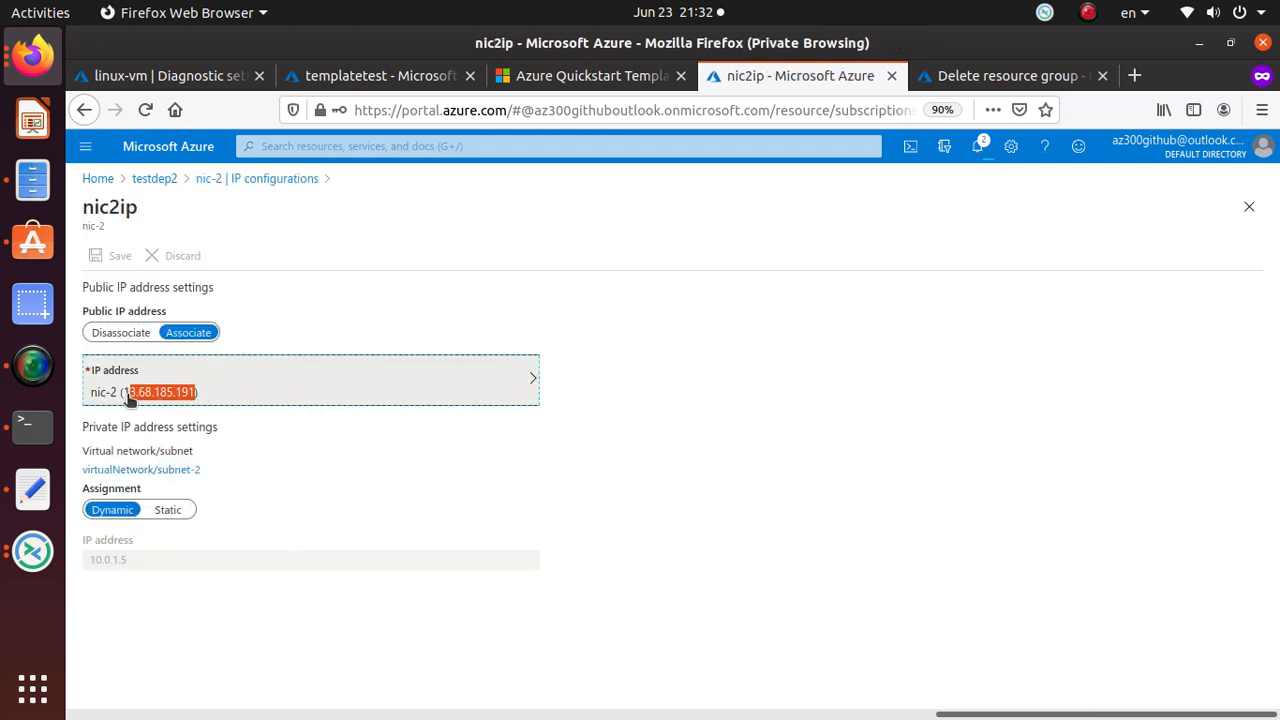
pyautogui.click(130, 398)
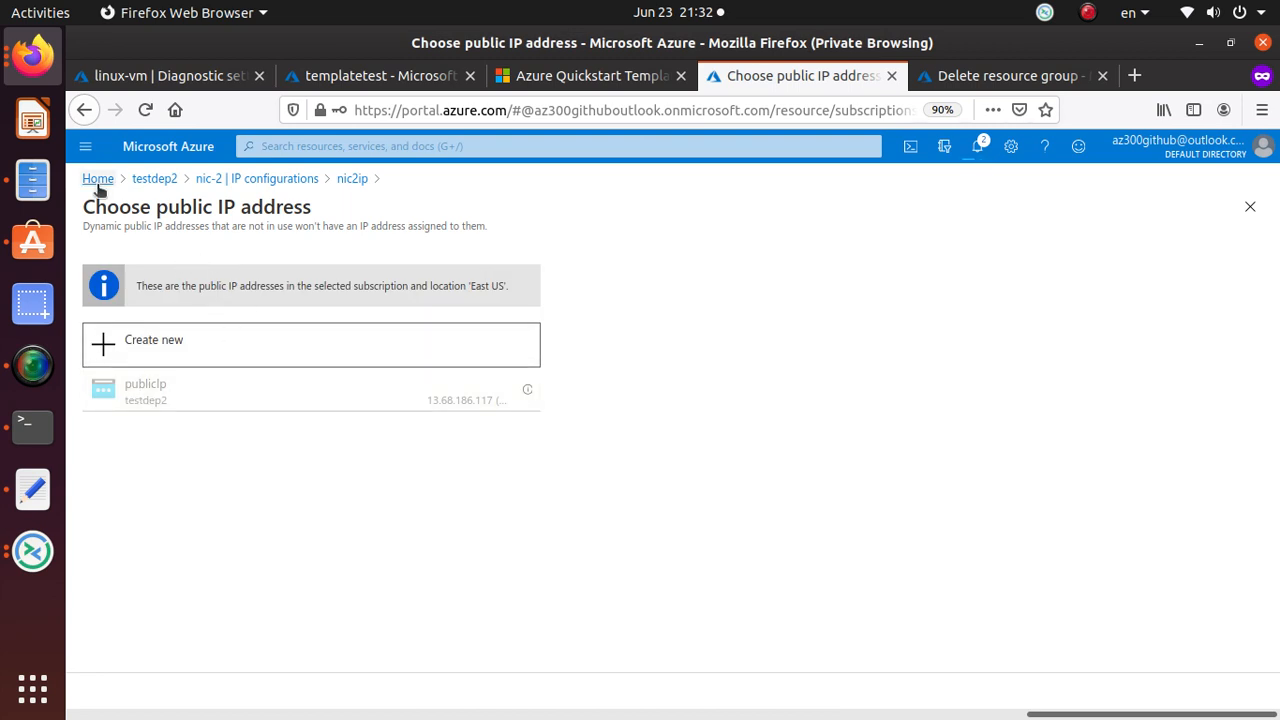
pyautogui.click(259, 184)
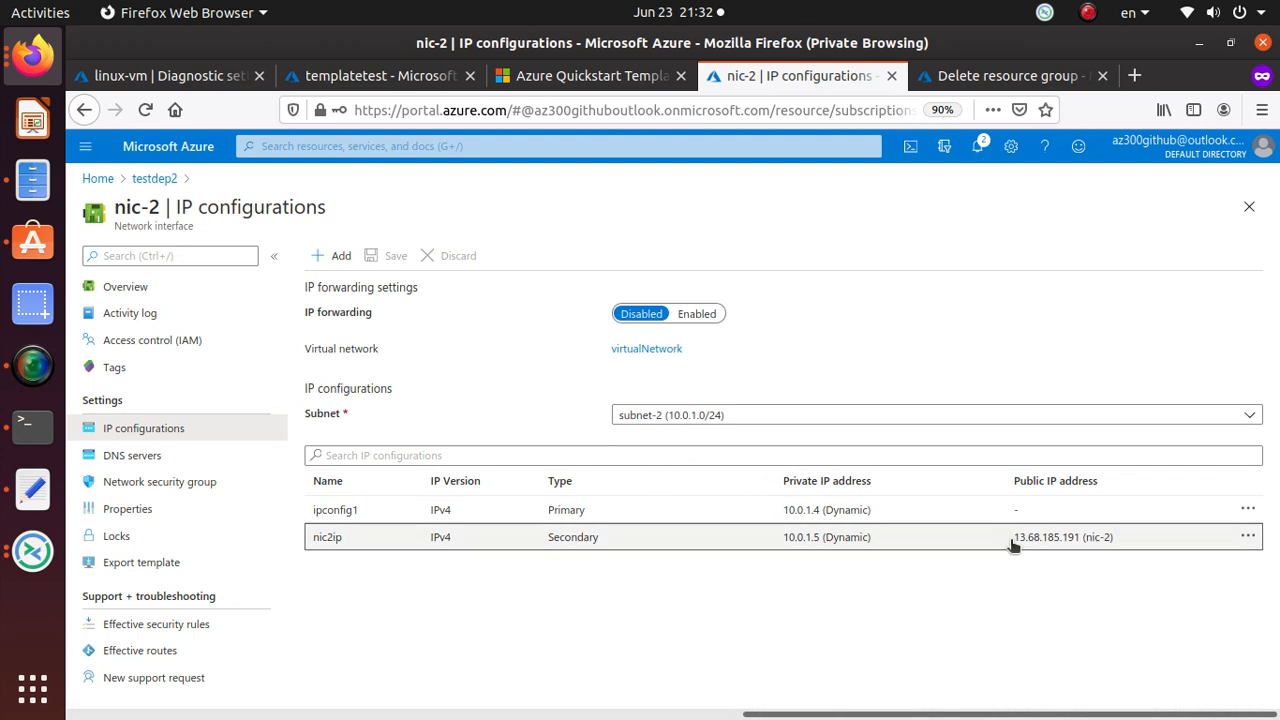
pyautogui.moveTo(1014, 538); pyautogui.dragTo(1117, 537)
pyautogui.hotkey('ctrl', 'c')
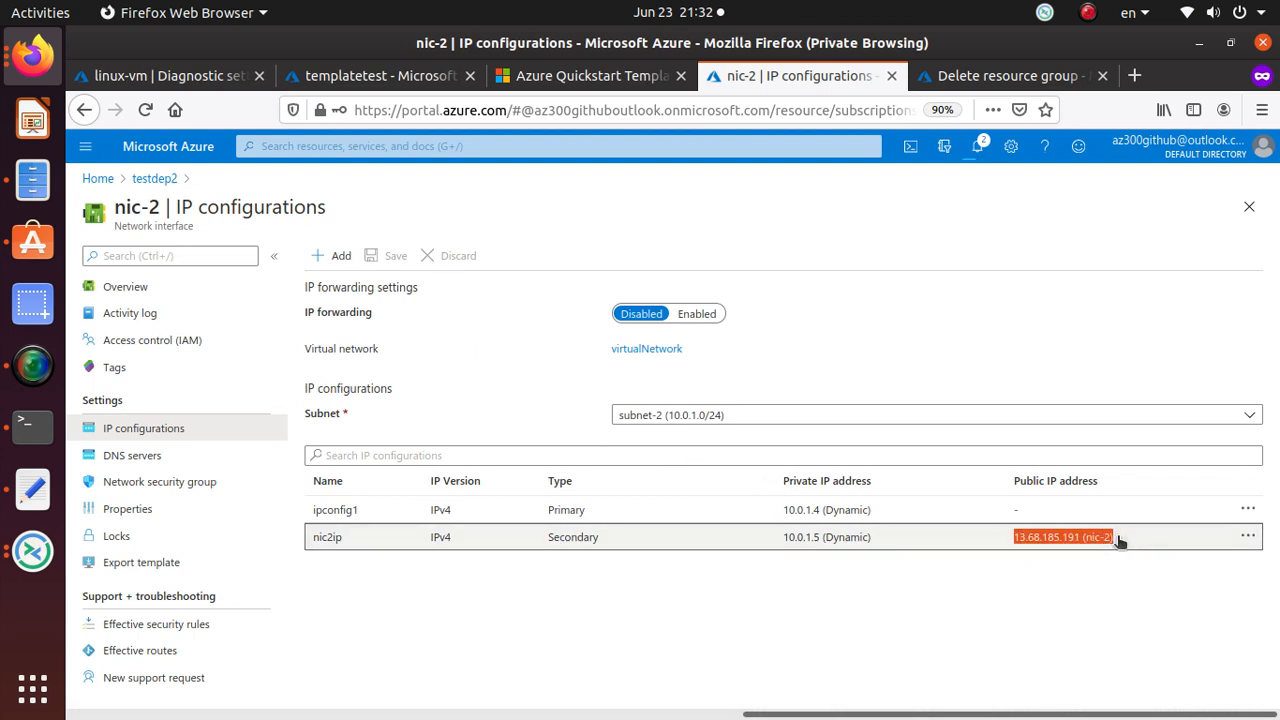
# Paste the IP text into a new Text Editor note and copy just 13.68.185.191.
pyautogui.click(32, 488)
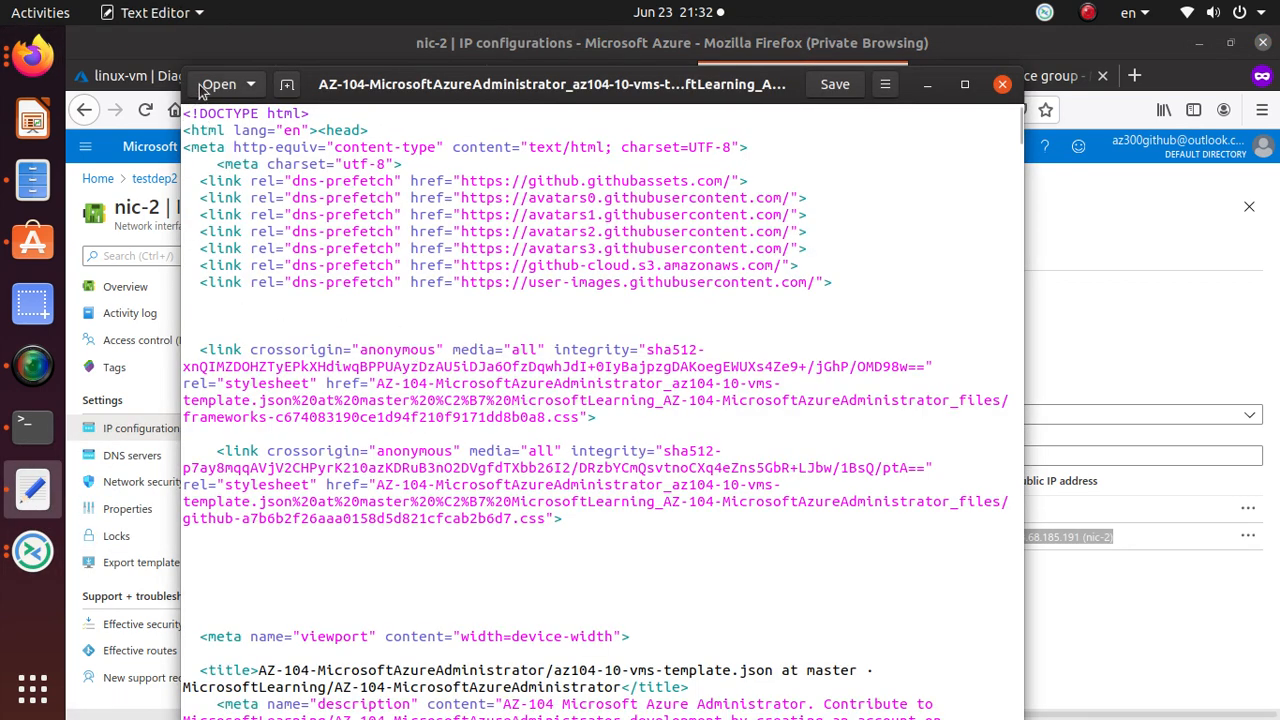
pyautogui.click(287, 85)
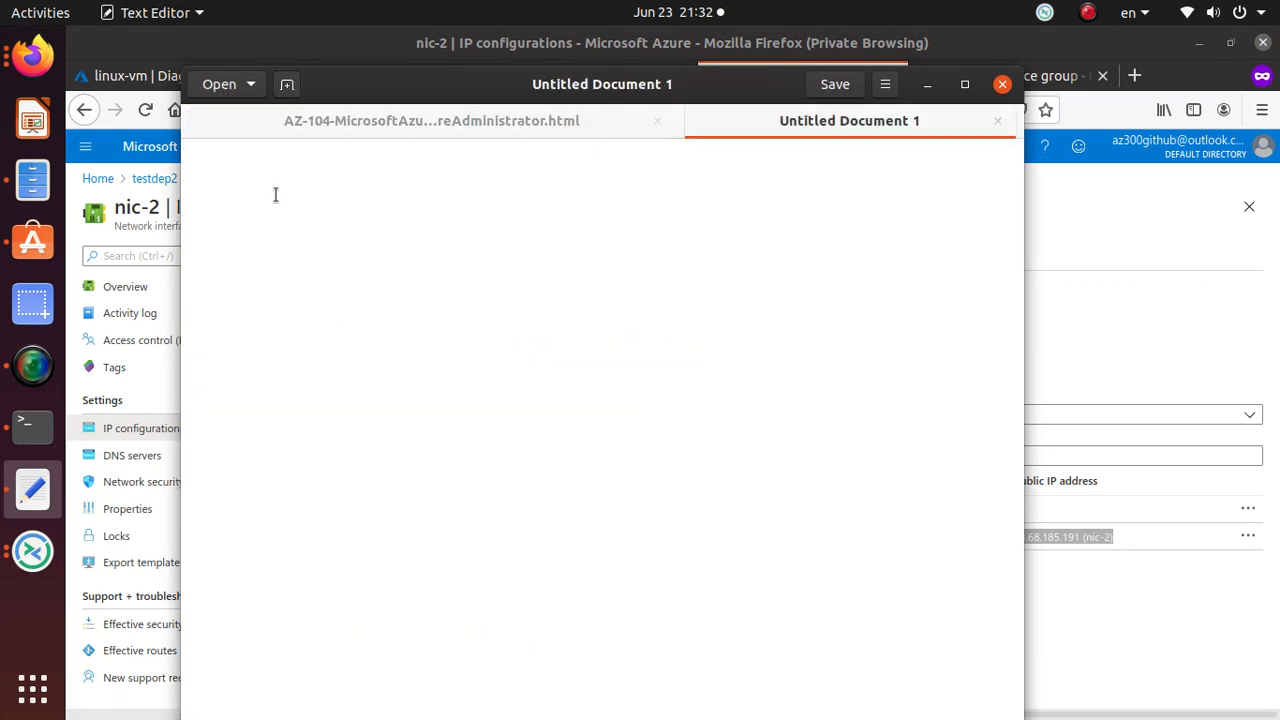
pyautogui.hotkey('ctrl', 'v')
pyautogui.moveTo(292, 148); pyautogui.dragTo(150, 146)
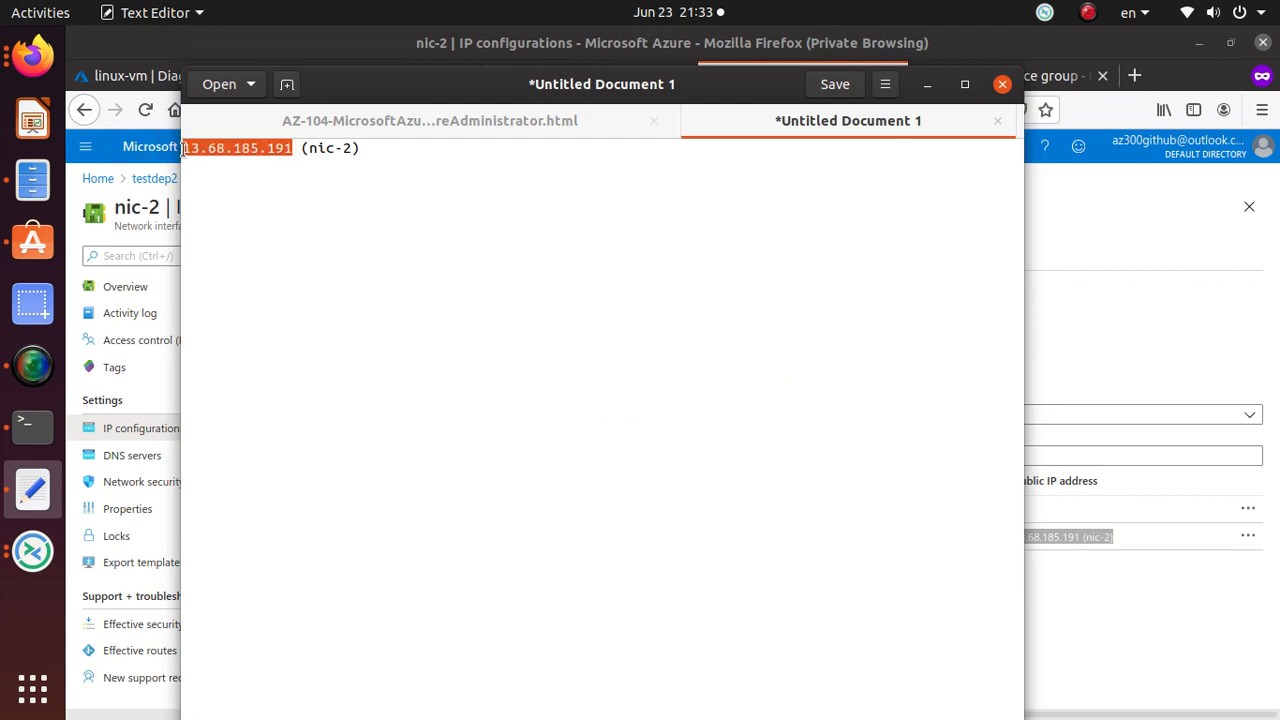
pyautogui.rightClick(183, 148)
pyautogui.click(234, 237)
pyautogui.hotkey('alt', 'Tab')
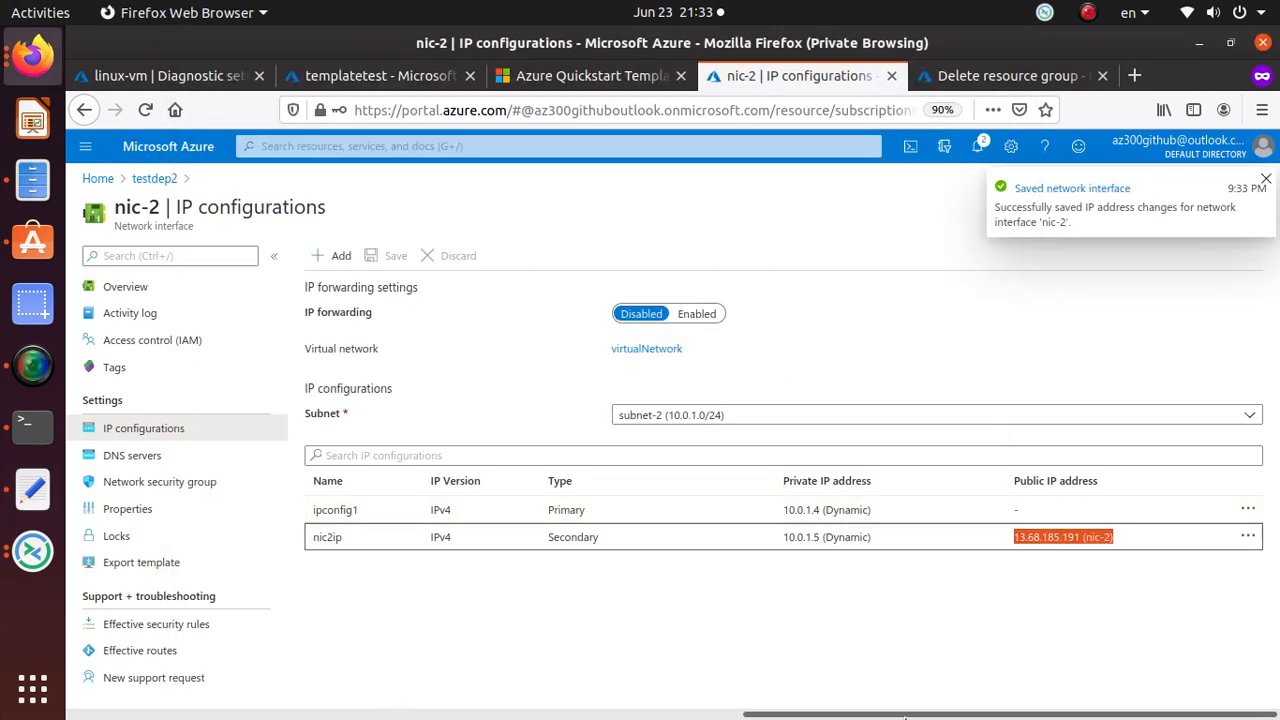
# Attempt an RDP connection to 13.68.185.191 from a new Remmina window, then return to the portal.
pyautogui.click(32, 551)
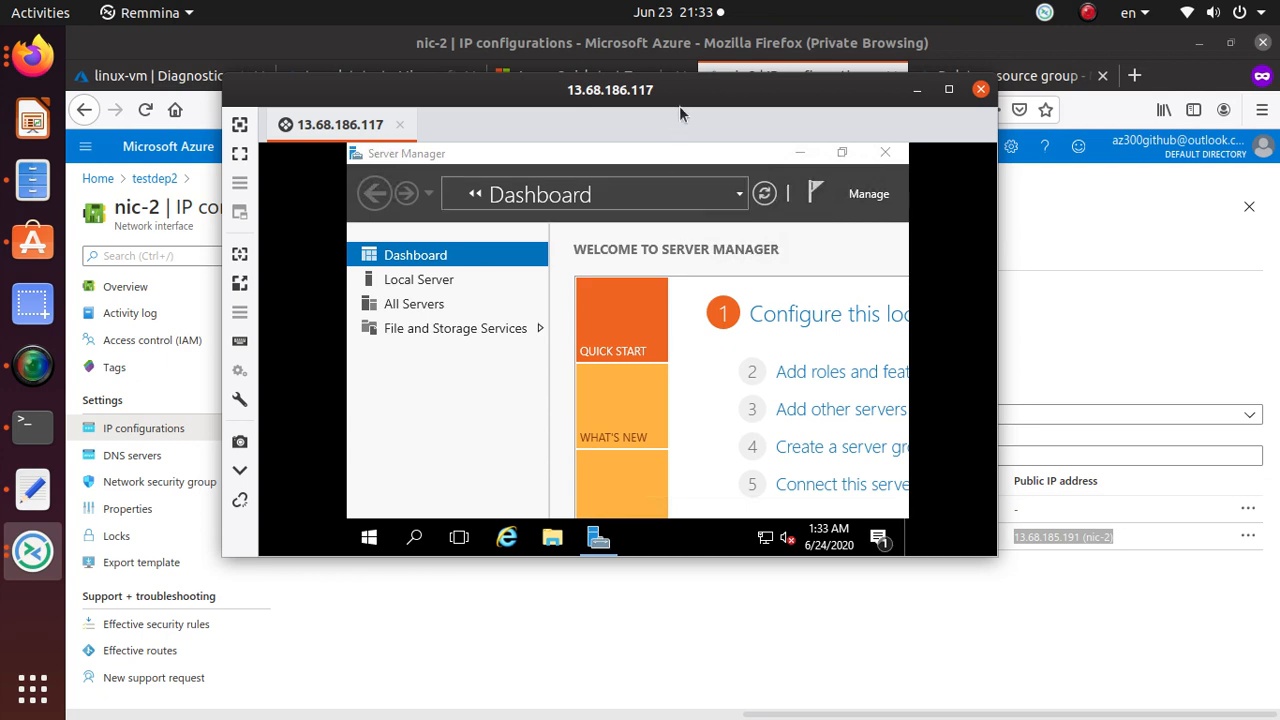
pyautogui.moveTo(700, 90); pyautogui.dragTo(543, 77)
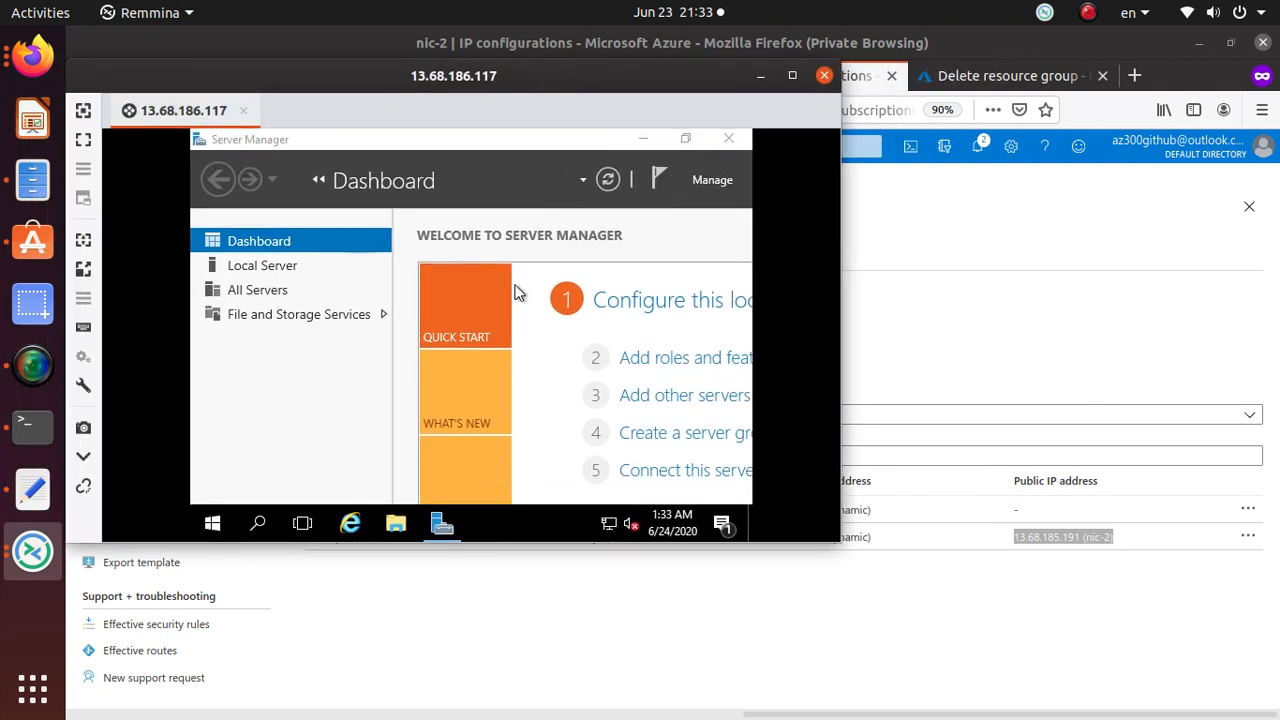
pyautogui.rightClick(34, 566)
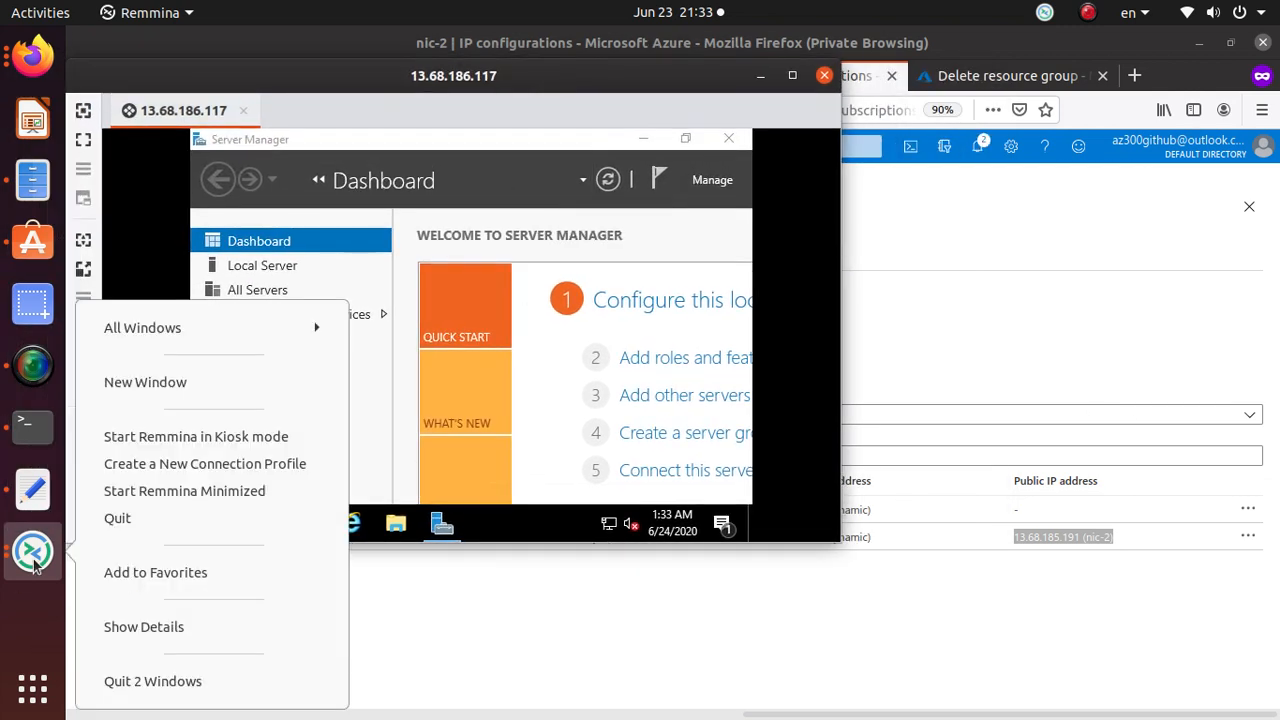
pyautogui.click(183, 385)
pyautogui.click(699, 285)
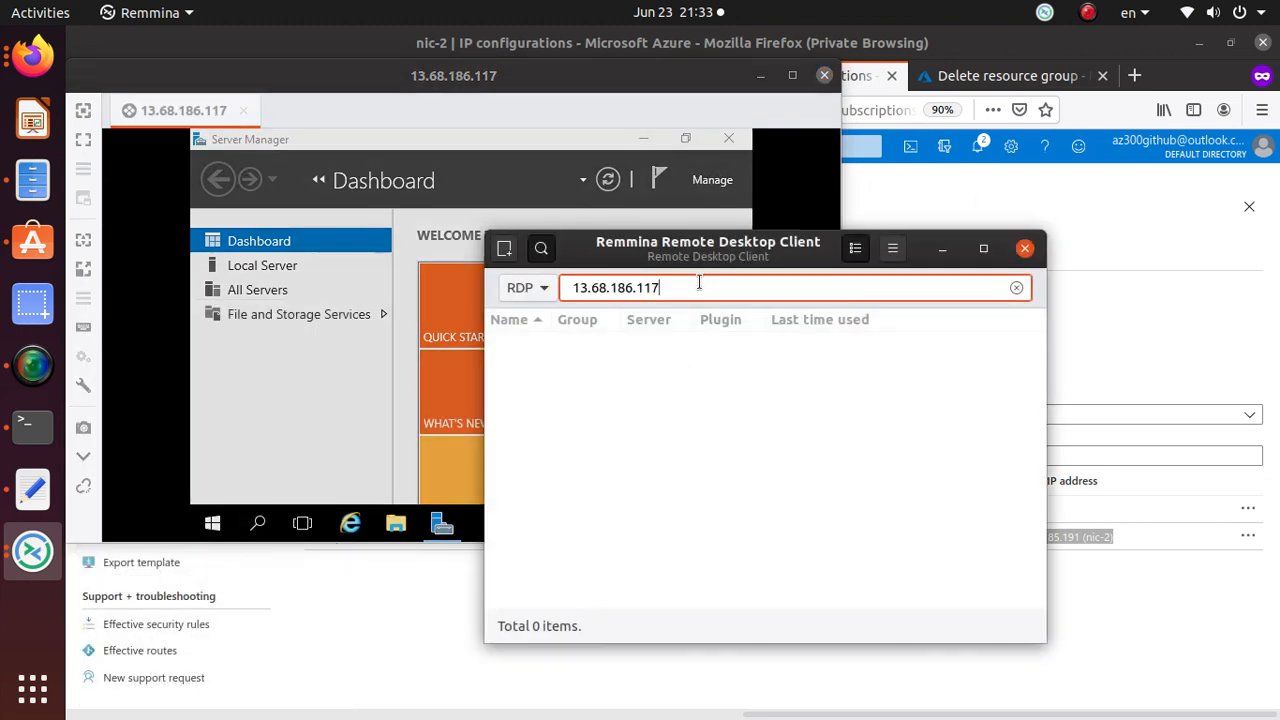
pyautogui.moveTo(671, 287); pyautogui.dragTo(567, 281)
pyautogui.hotkey('ctrl', 'v')
pyautogui.press('Return')
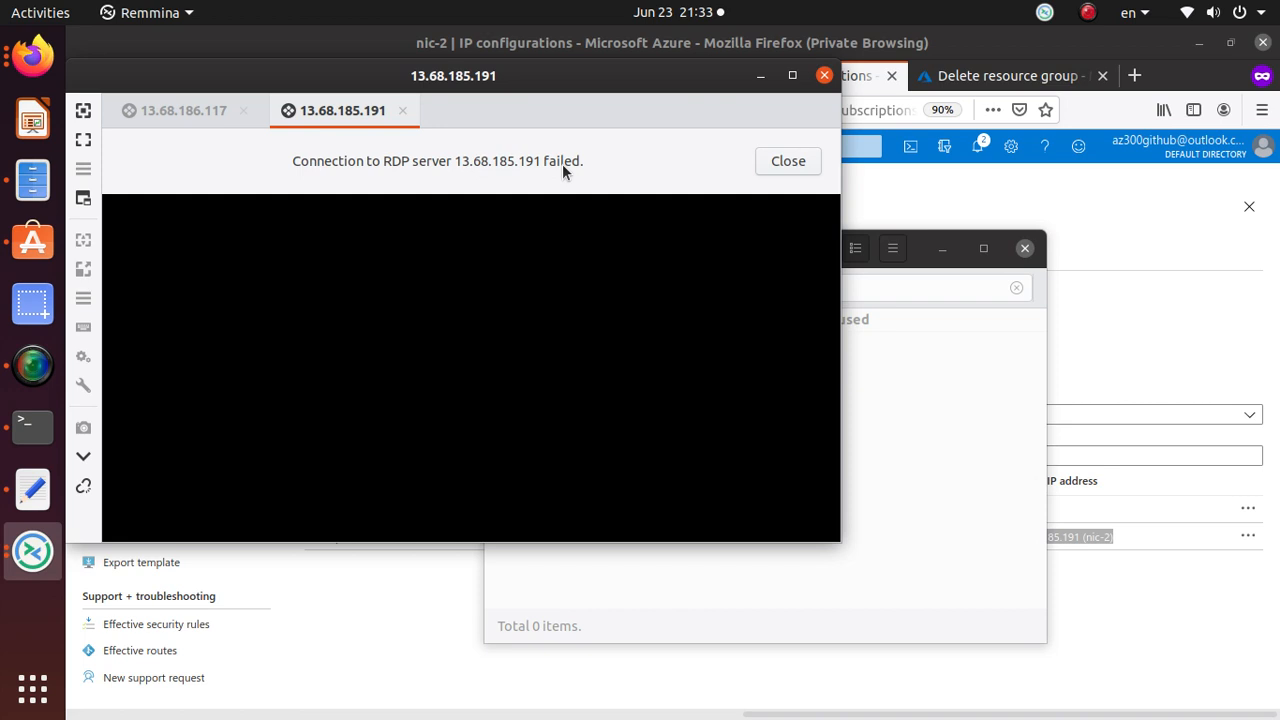
pyautogui.click(1199, 252)
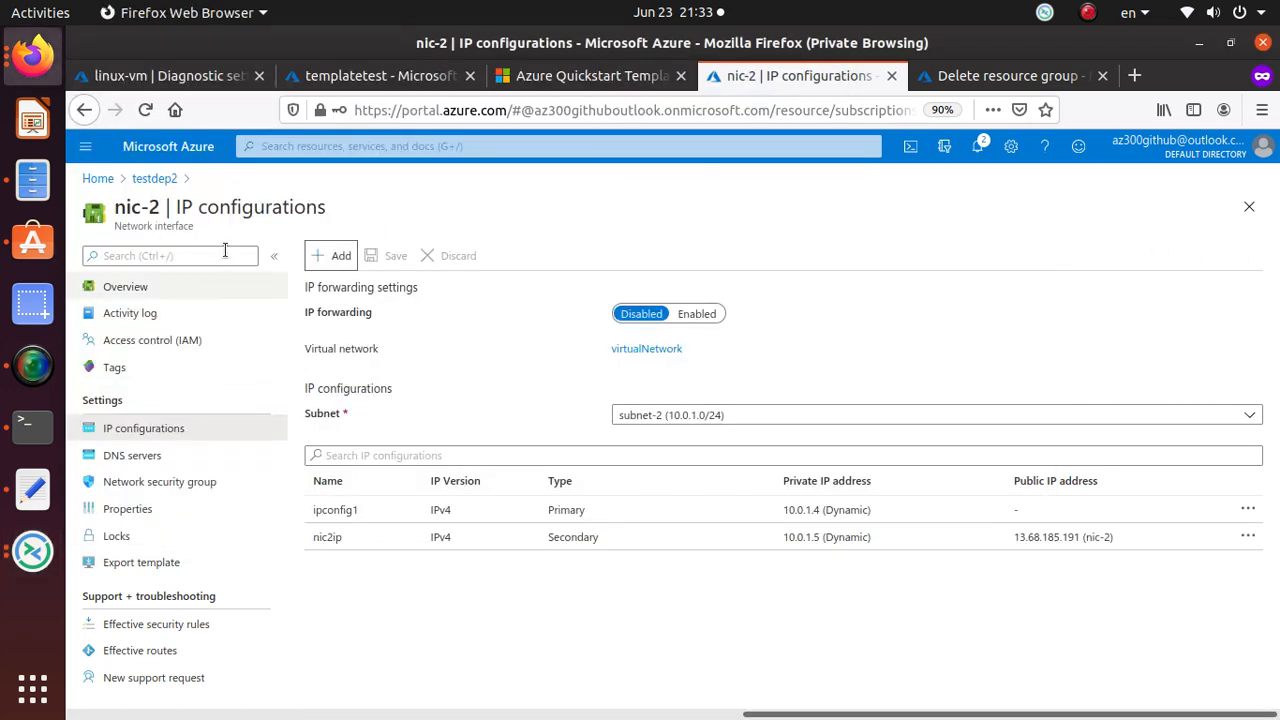
# Reach the NSG through testdep2 and nic-1, and add nic-2 to its associated network interfaces.
pyautogui.click(146, 482)
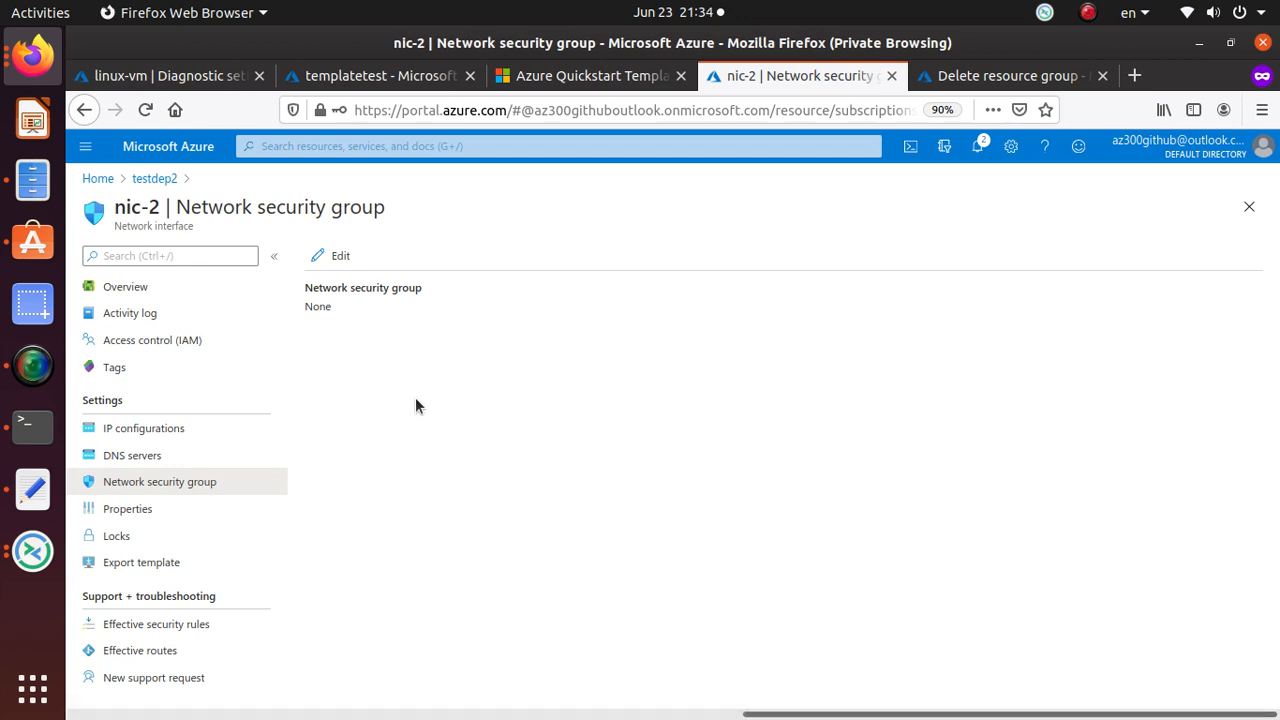
pyautogui.click(157, 182)
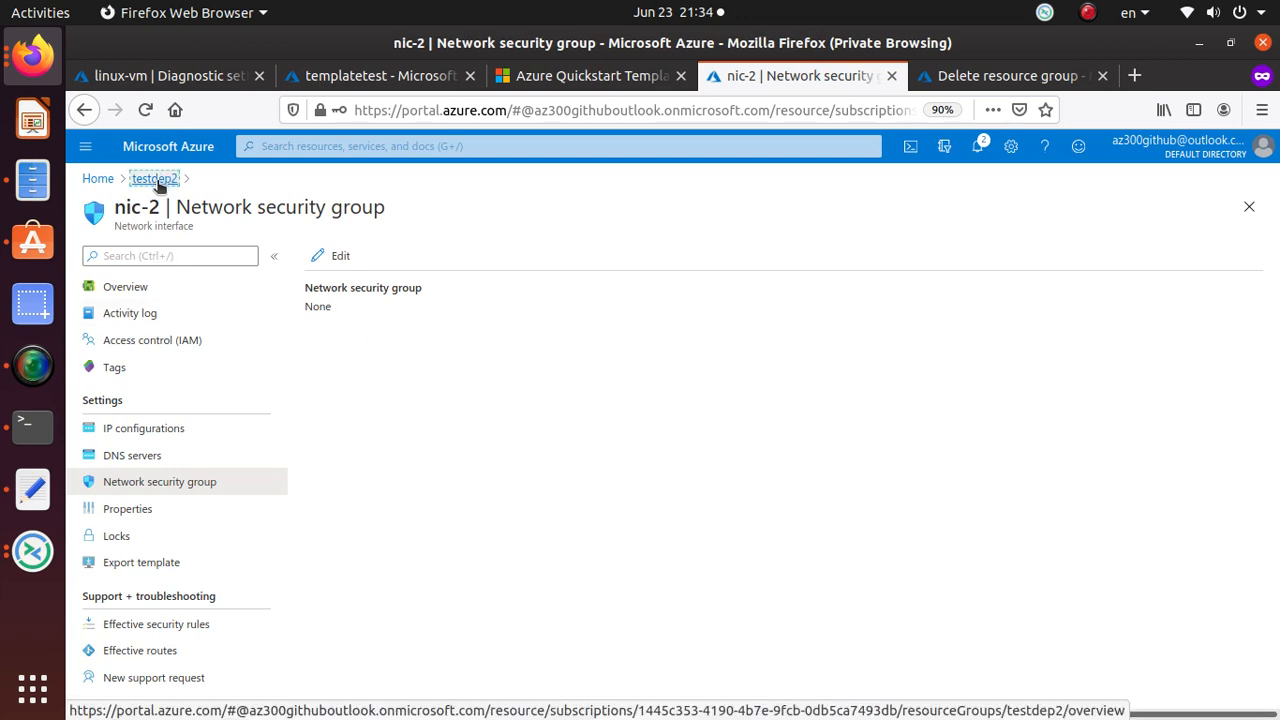
pyautogui.click(357, 518)
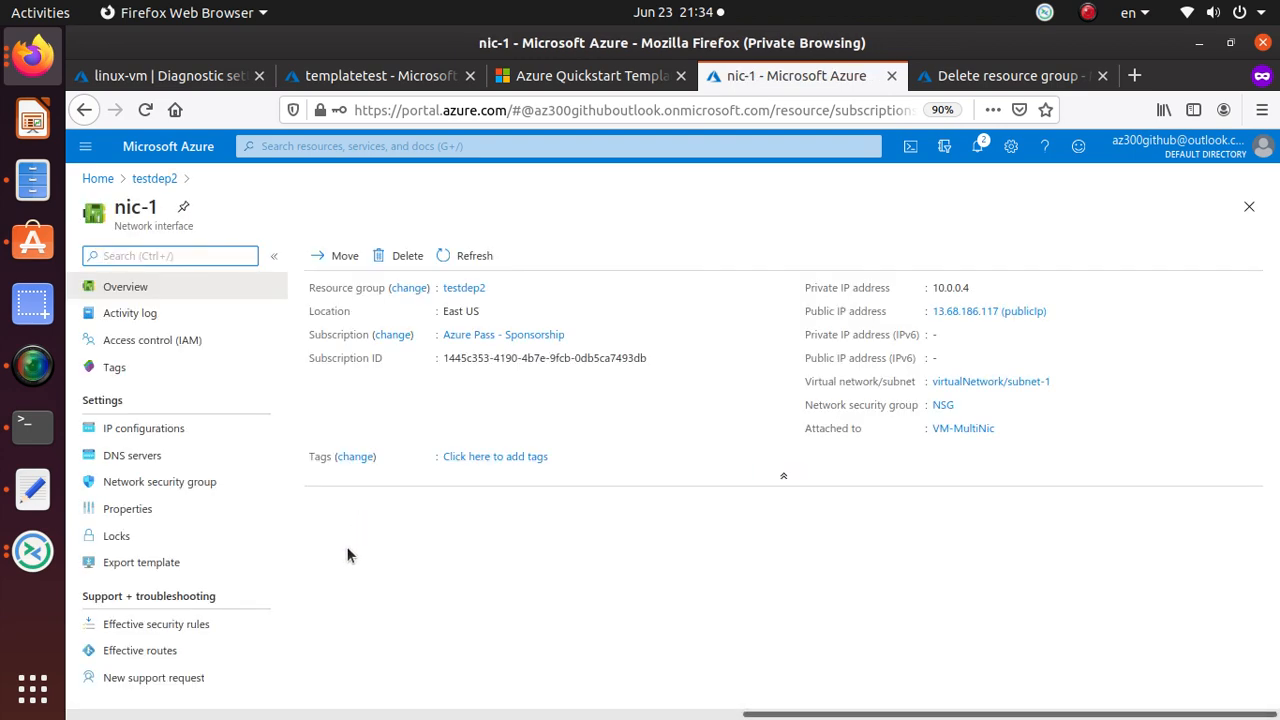
pyautogui.click(140, 482)
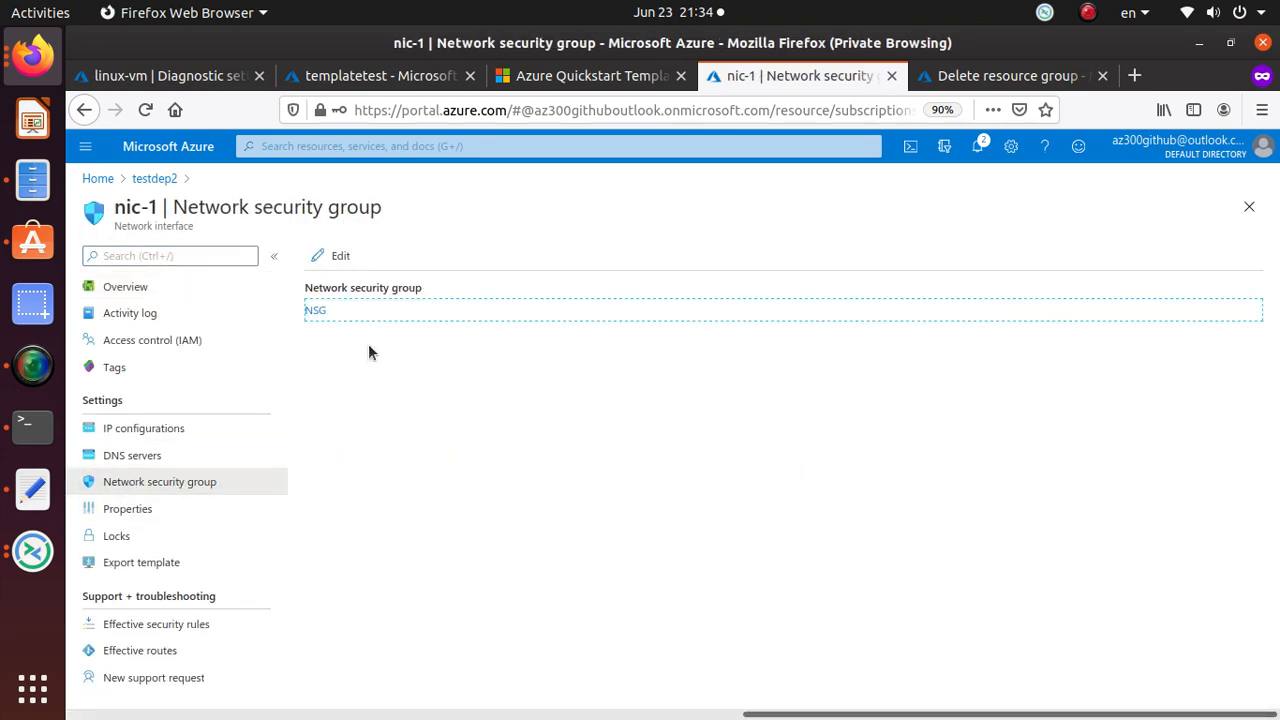
pyautogui.click(315, 310)
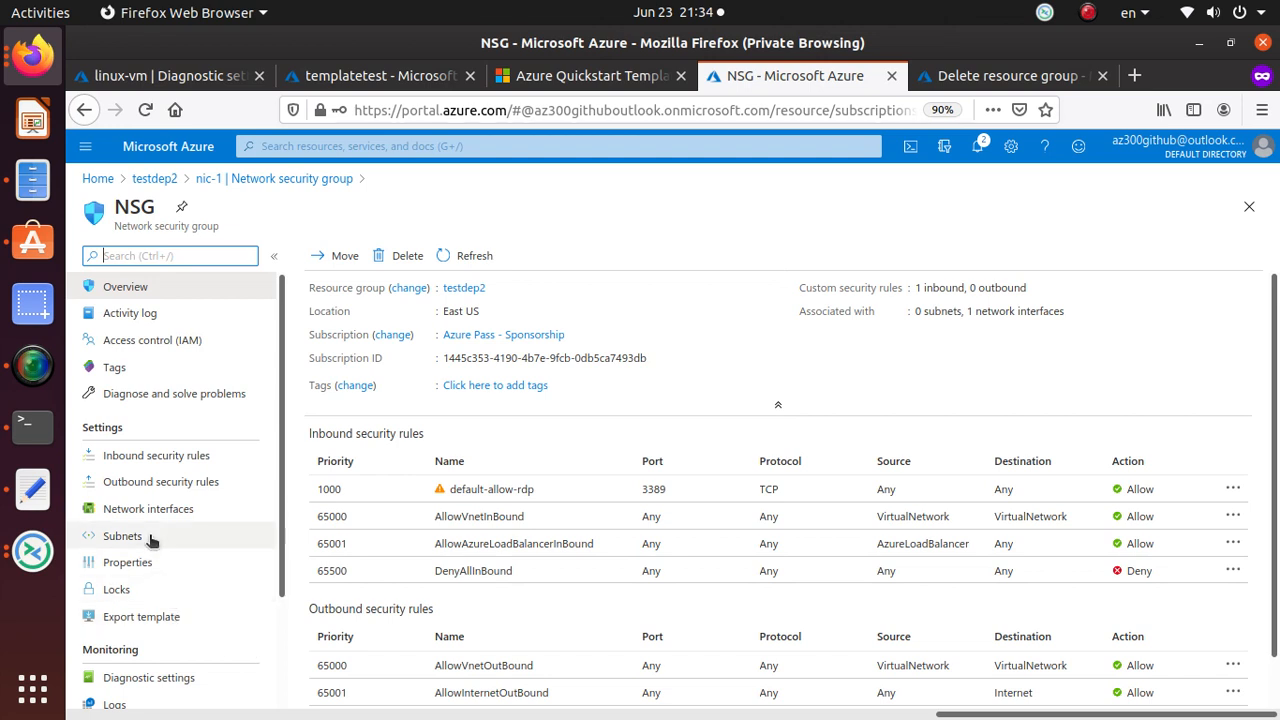
pyautogui.click(182, 509)
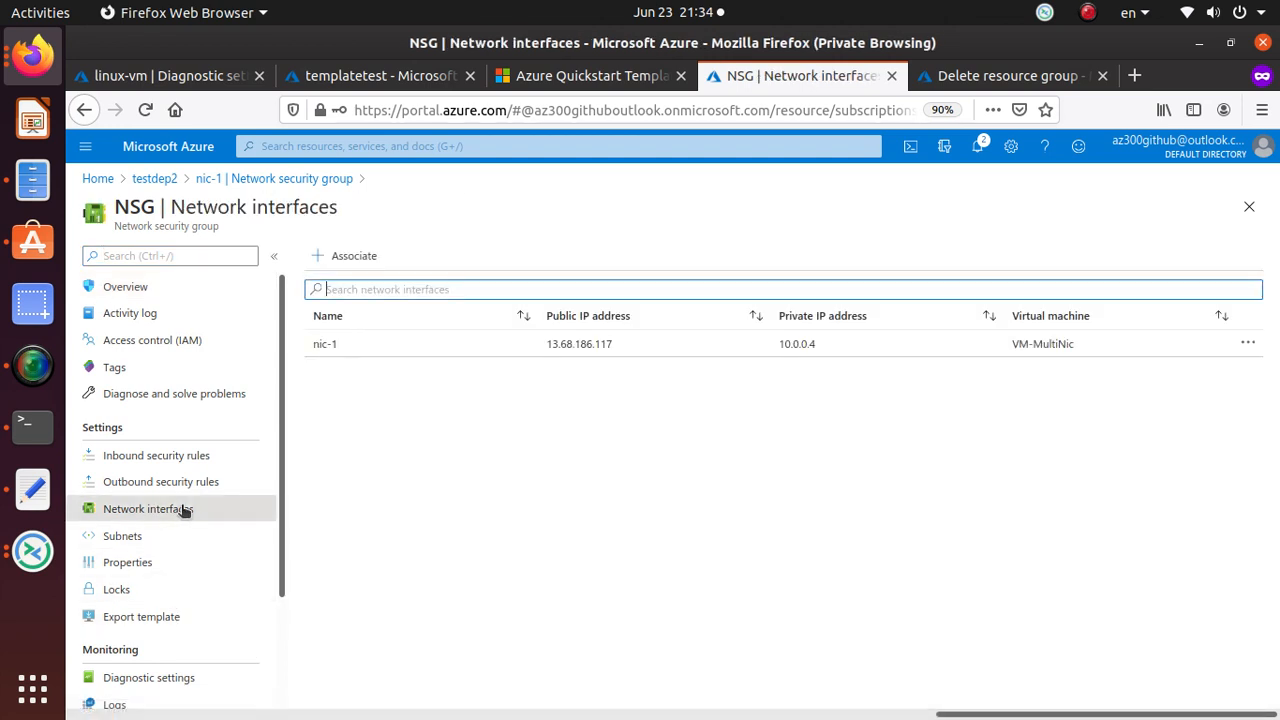
pyautogui.click(341, 257)
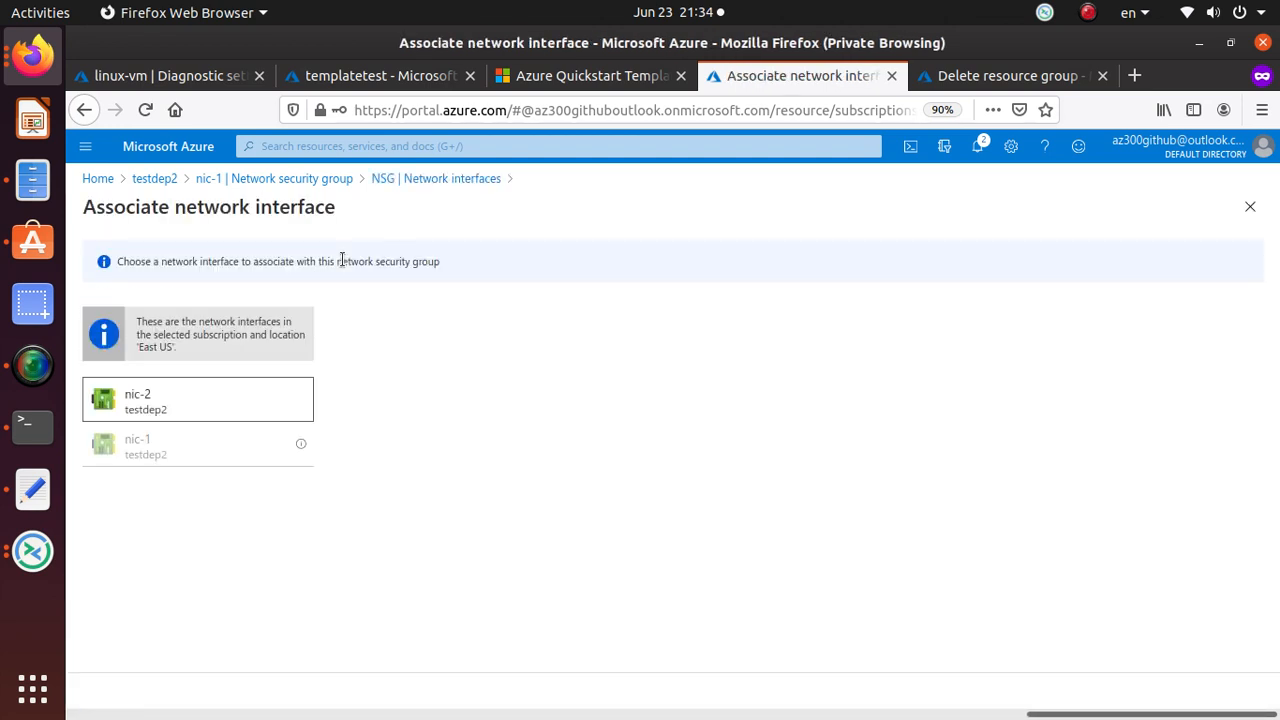
pyautogui.click(160, 405)
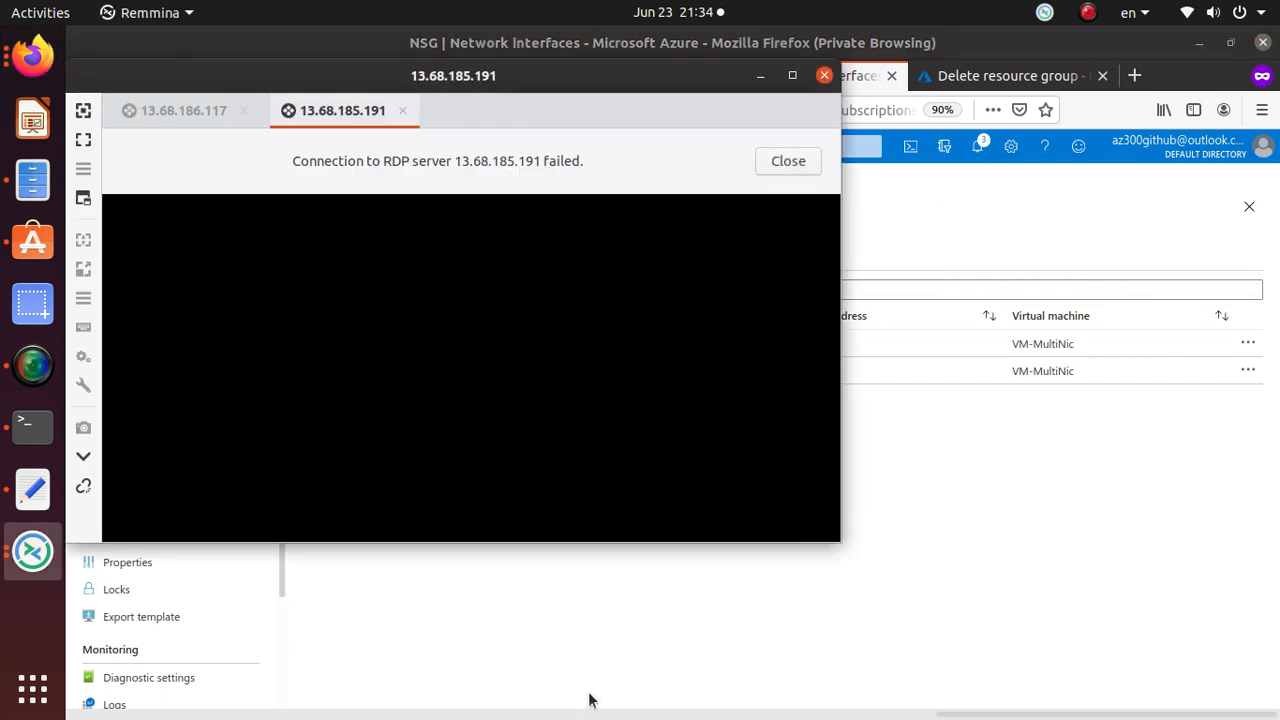
# Dismiss the failed 13.68.185.191 connection and move the remote session window aside.
pyautogui.click(786, 161)
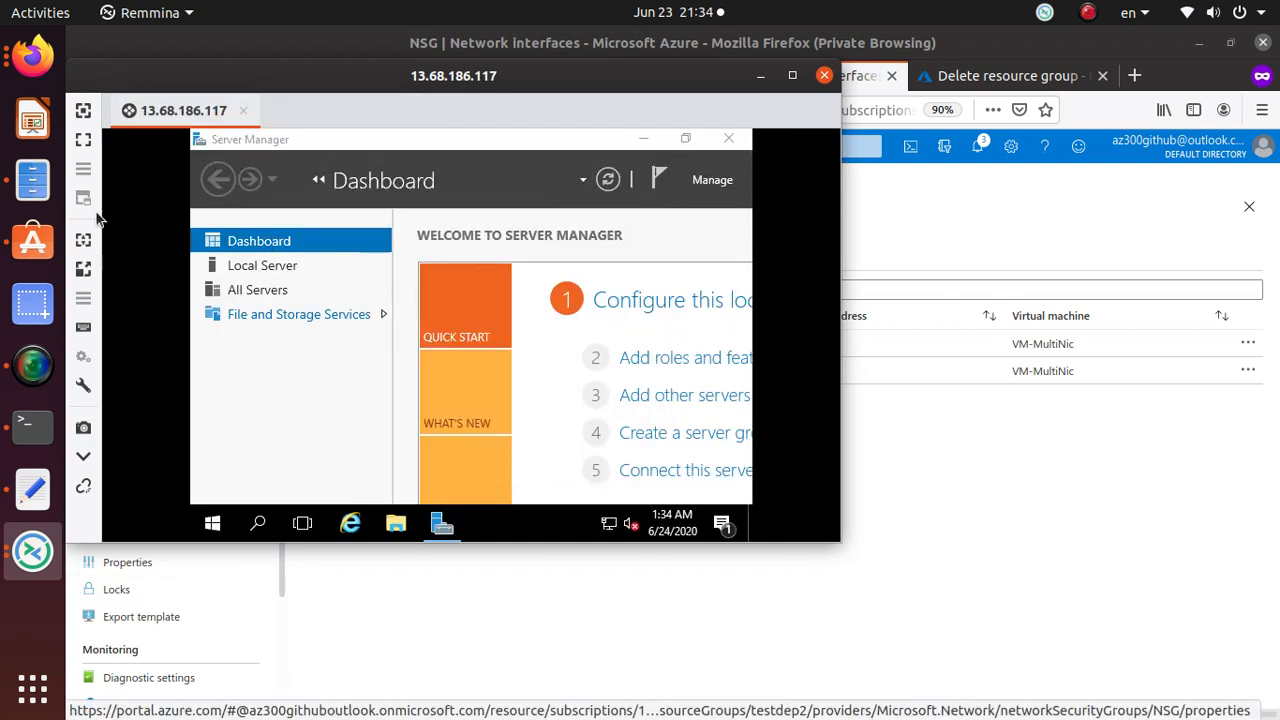
pyautogui.rightClick(206, 75)
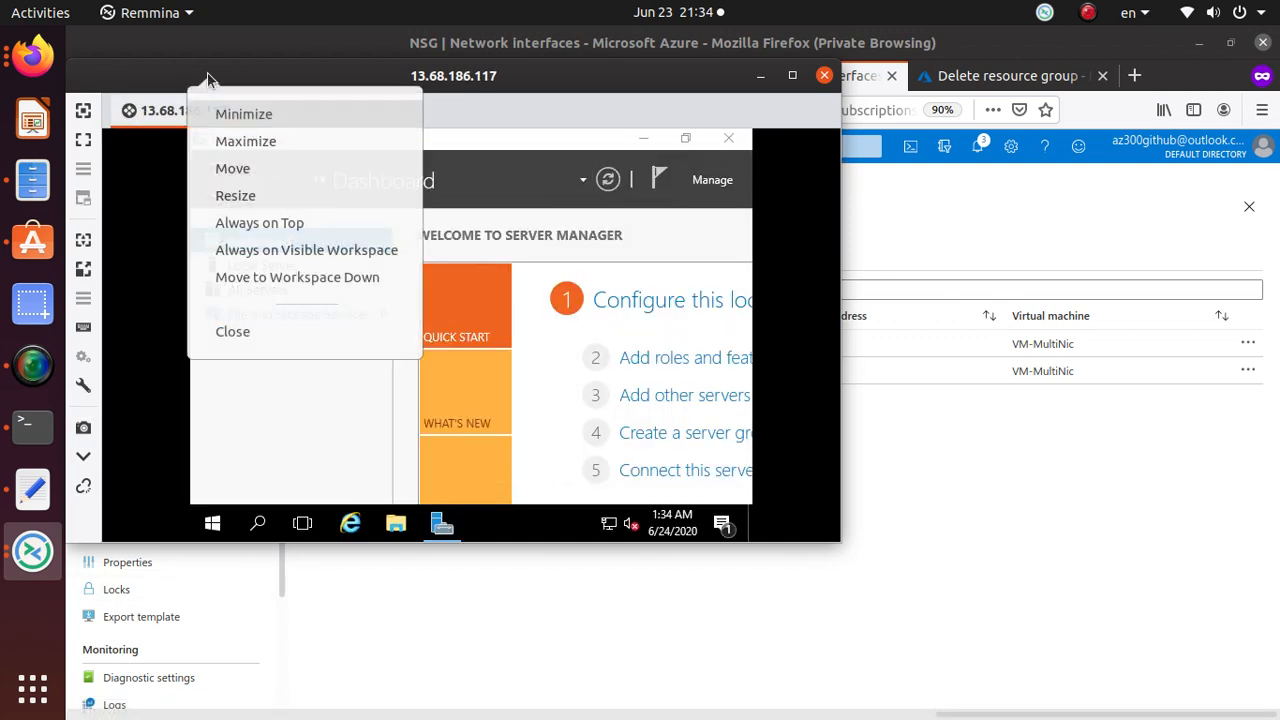
pyautogui.click(482, 103)
pyautogui.moveTo(556, 73); pyautogui.dragTo(705, 175)
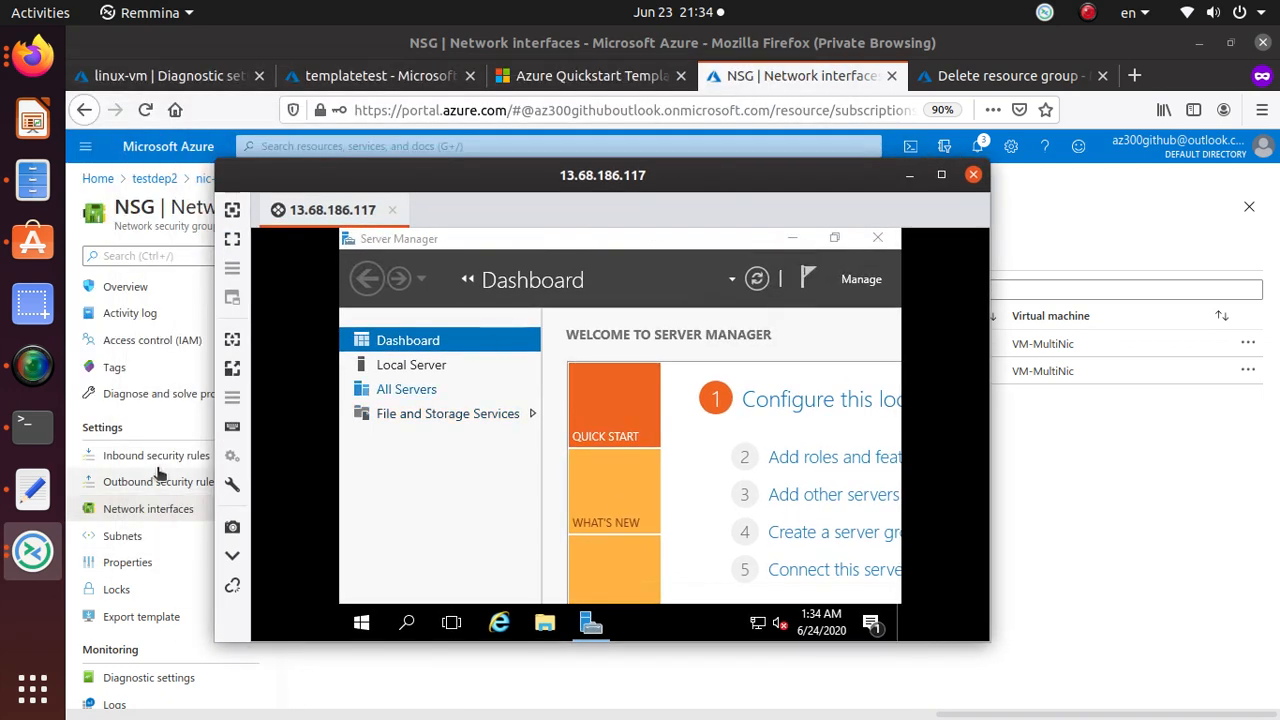
# Retry RDP to 13.68.185.191, close the failure message, and return to the 13.68.186.117 session.
pyautogui.rightClick(33, 551)
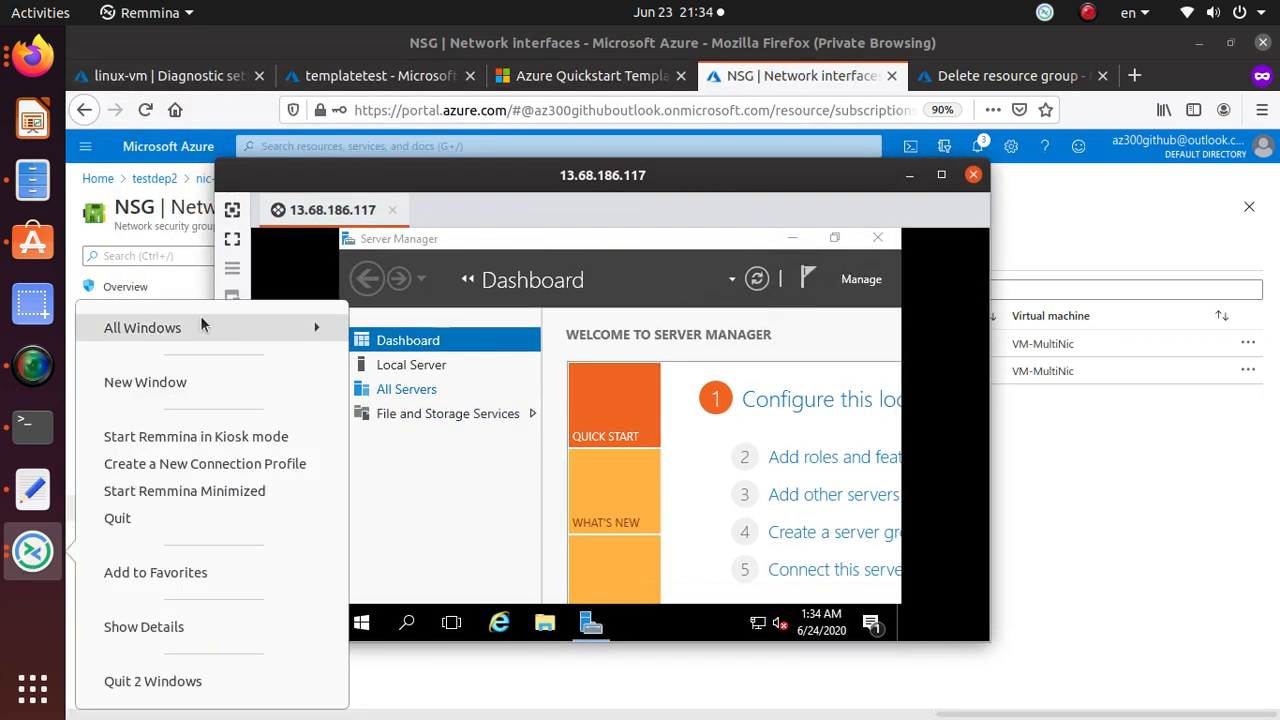
pyautogui.click(209, 382)
pyautogui.click(688, 284)
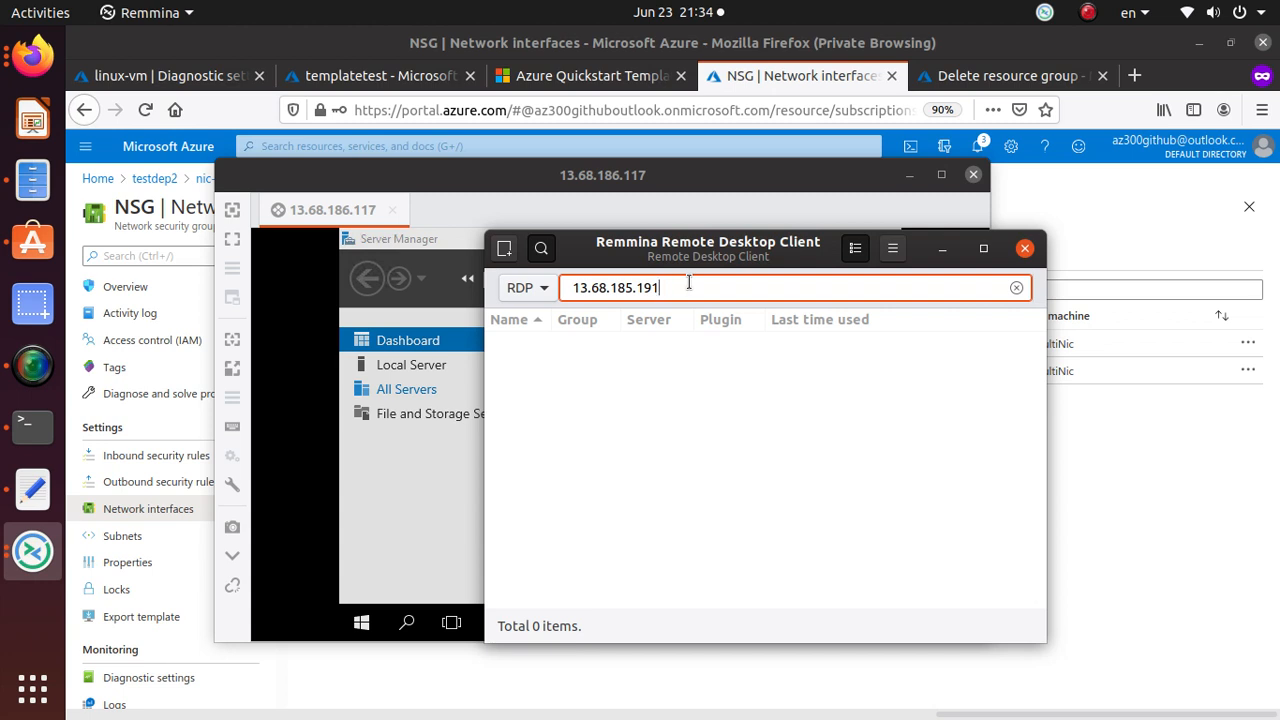
pyautogui.press('Return')
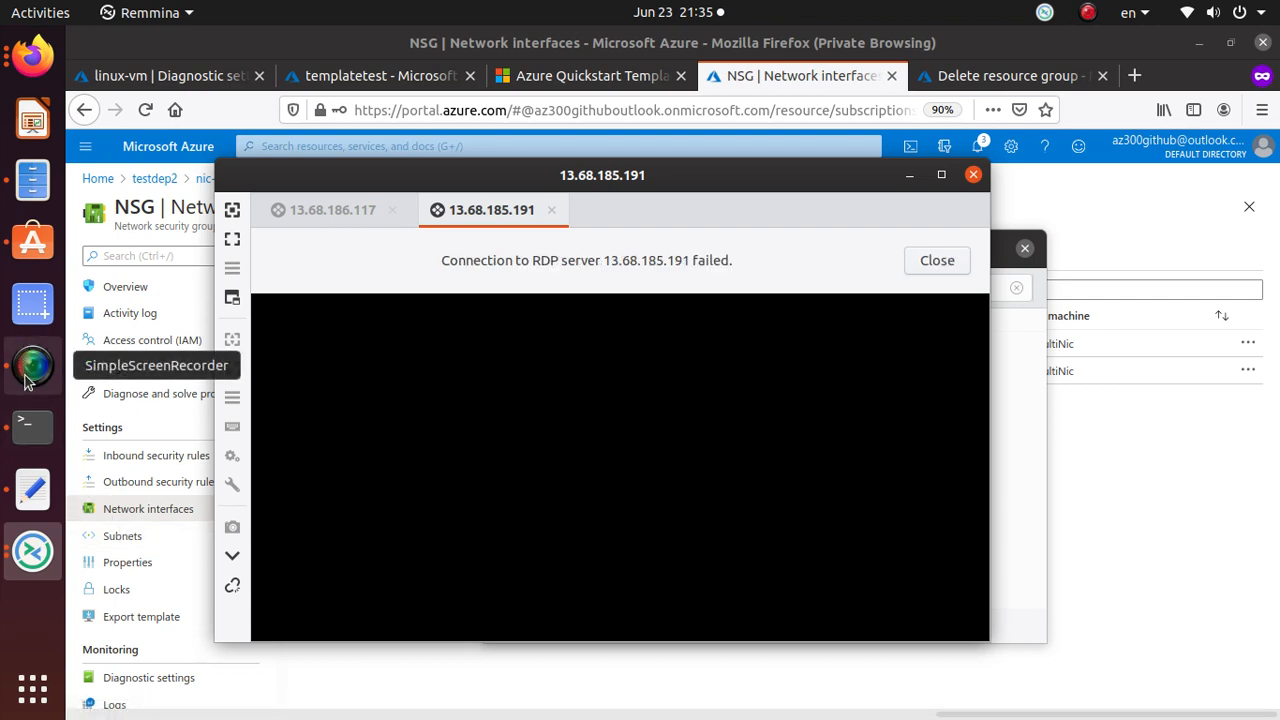
pyautogui.click(937, 260)
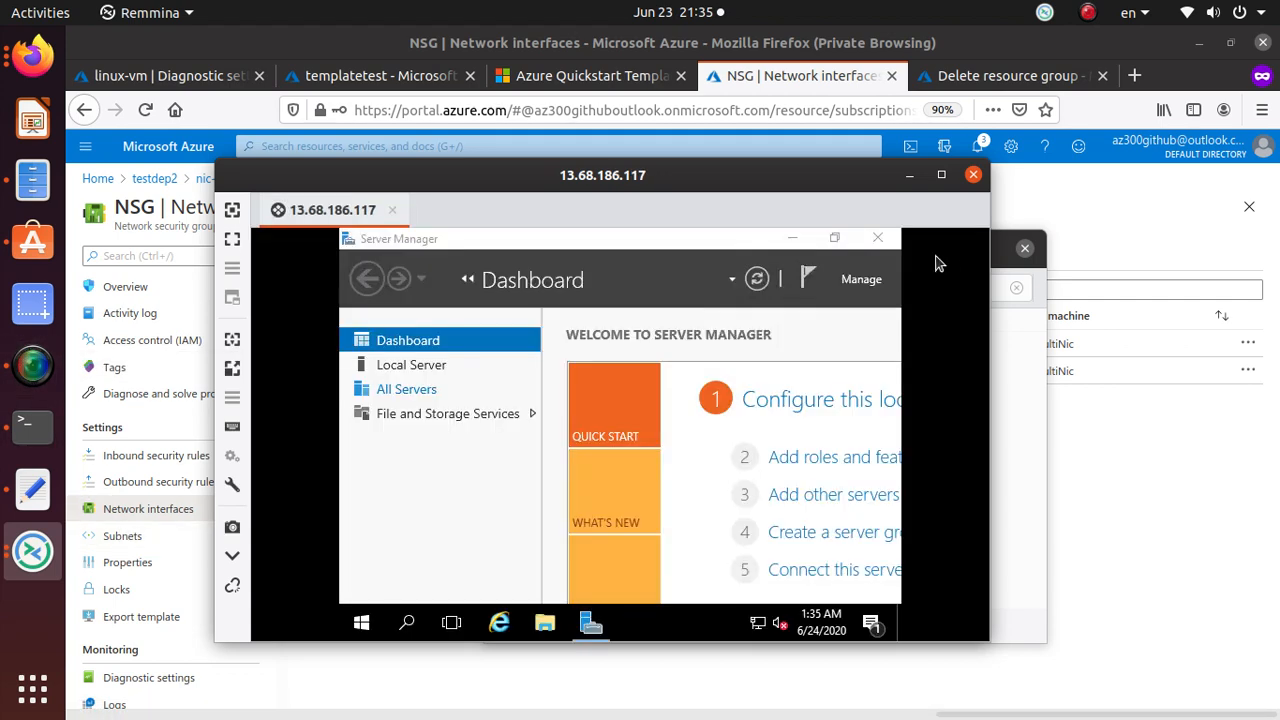
pyautogui.click(32, 362)
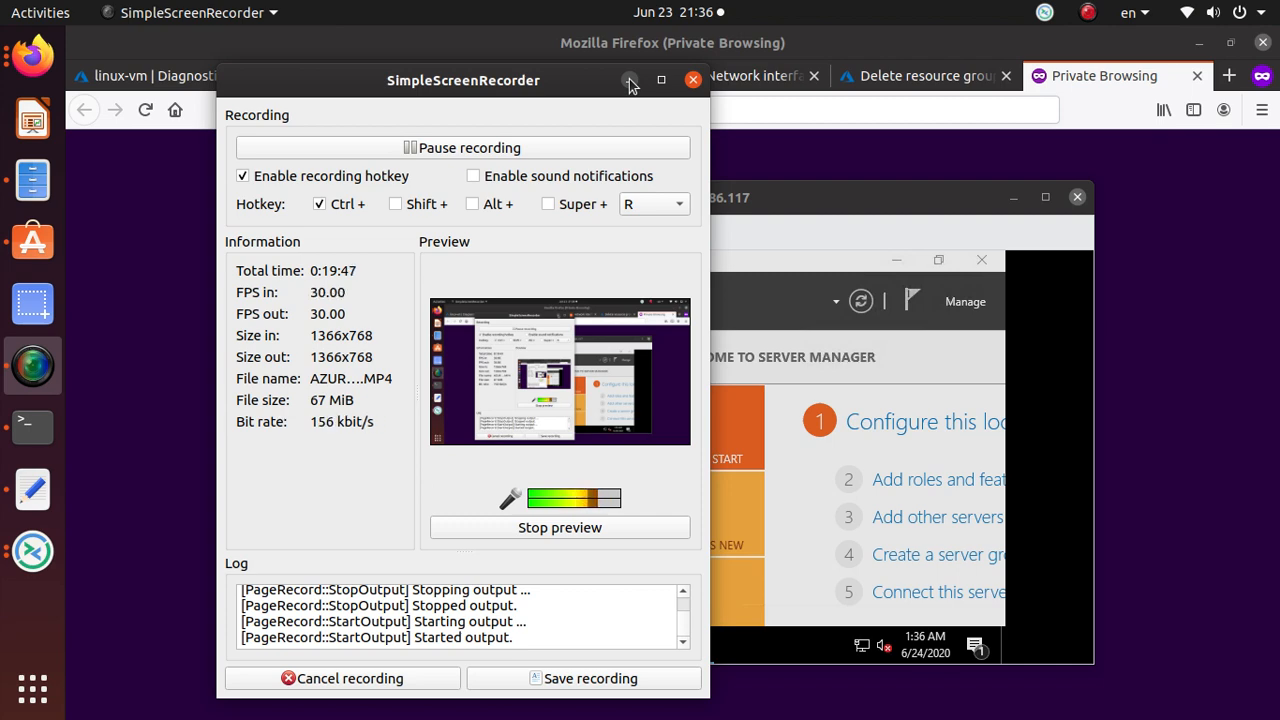
# Search Google for 'install IIS powershell'.
pyautogui.click(629, 81)
pyautogui.click(680, 116)
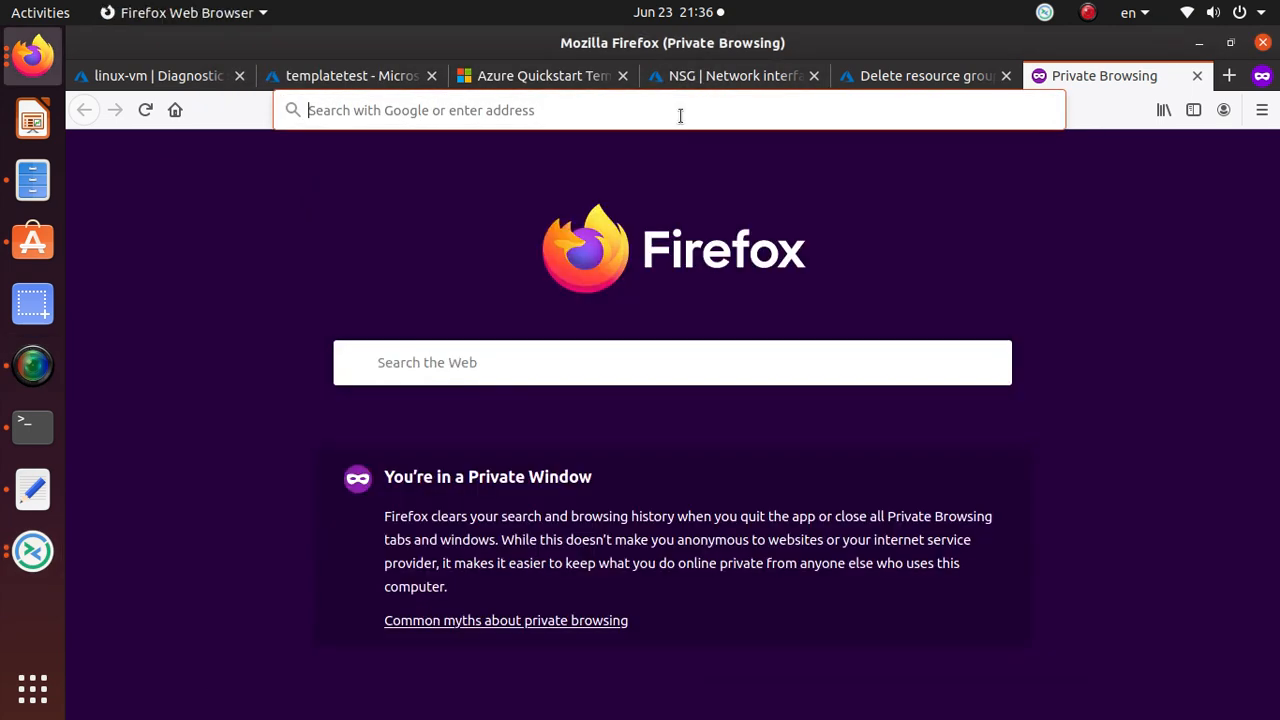
pyautogui.write('install ')
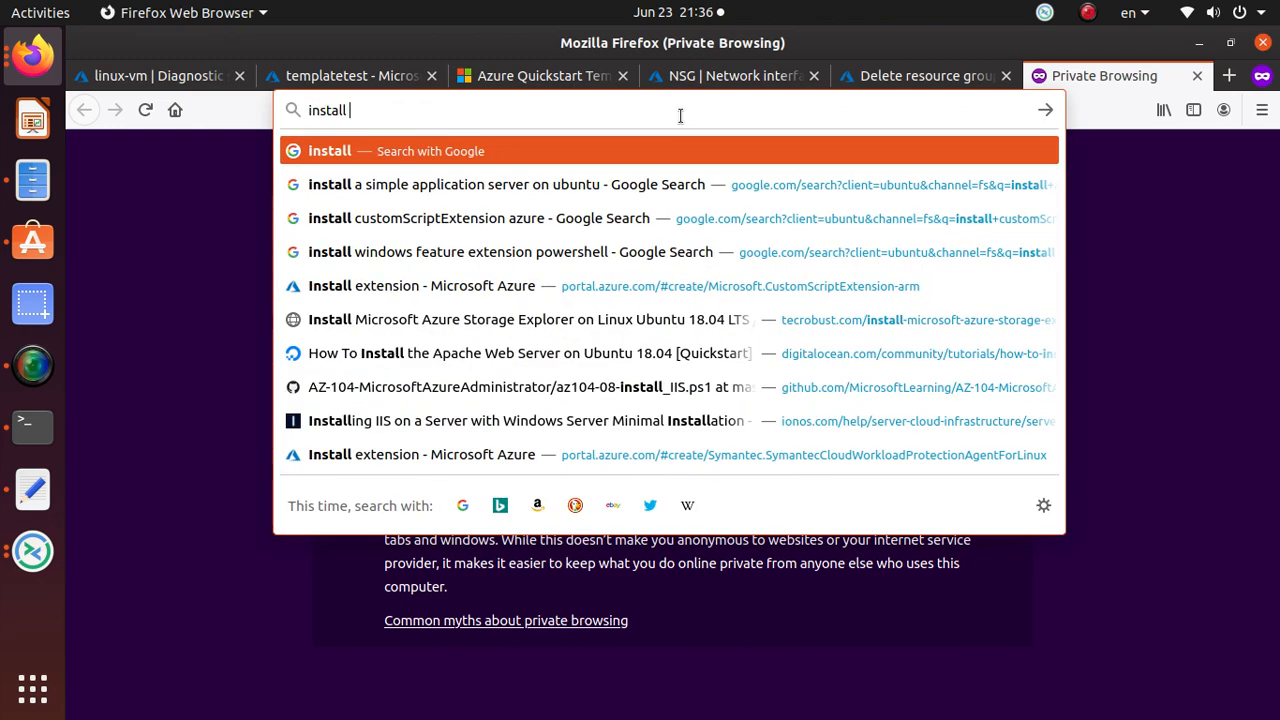
pyautogui.write('a web')
pyautogui.press('BackSpace')
pyautogui.press('BackSpace')
pyautogui.press('BackSpace')
pyautogui.press('BackSpace')
pyautogui.press('BackSpace')
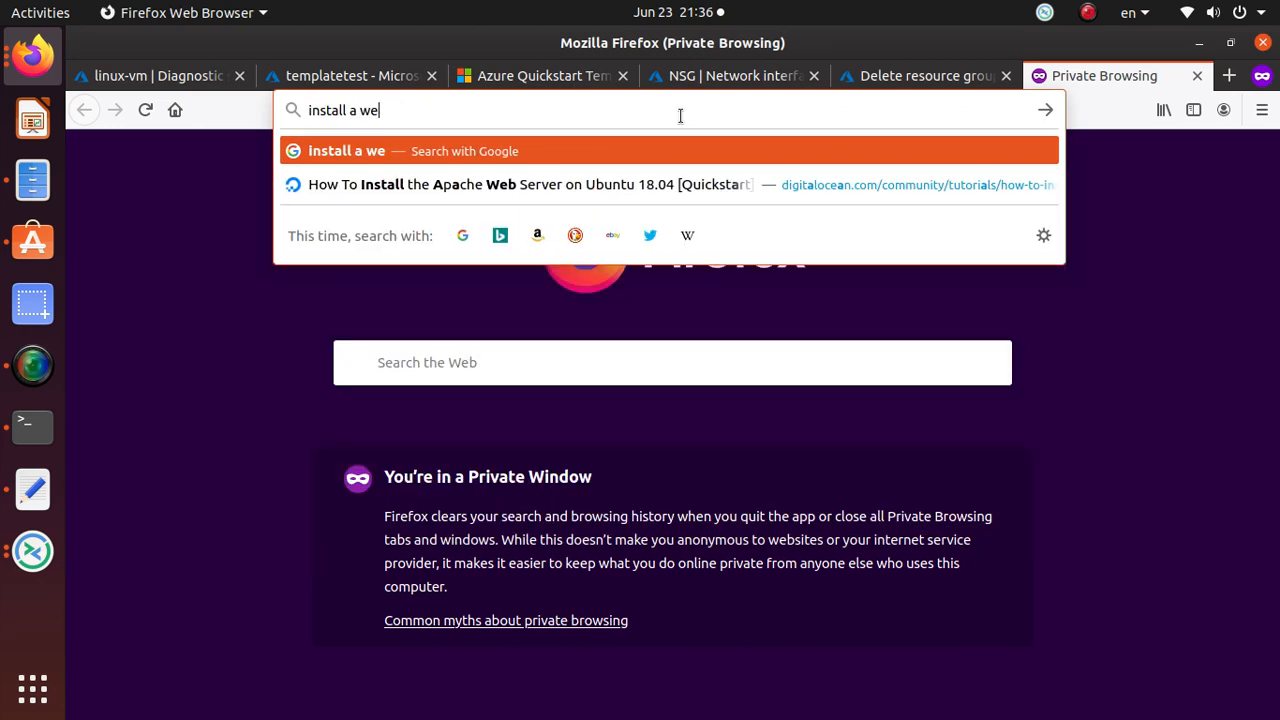
pyautogui.write('IIS ')
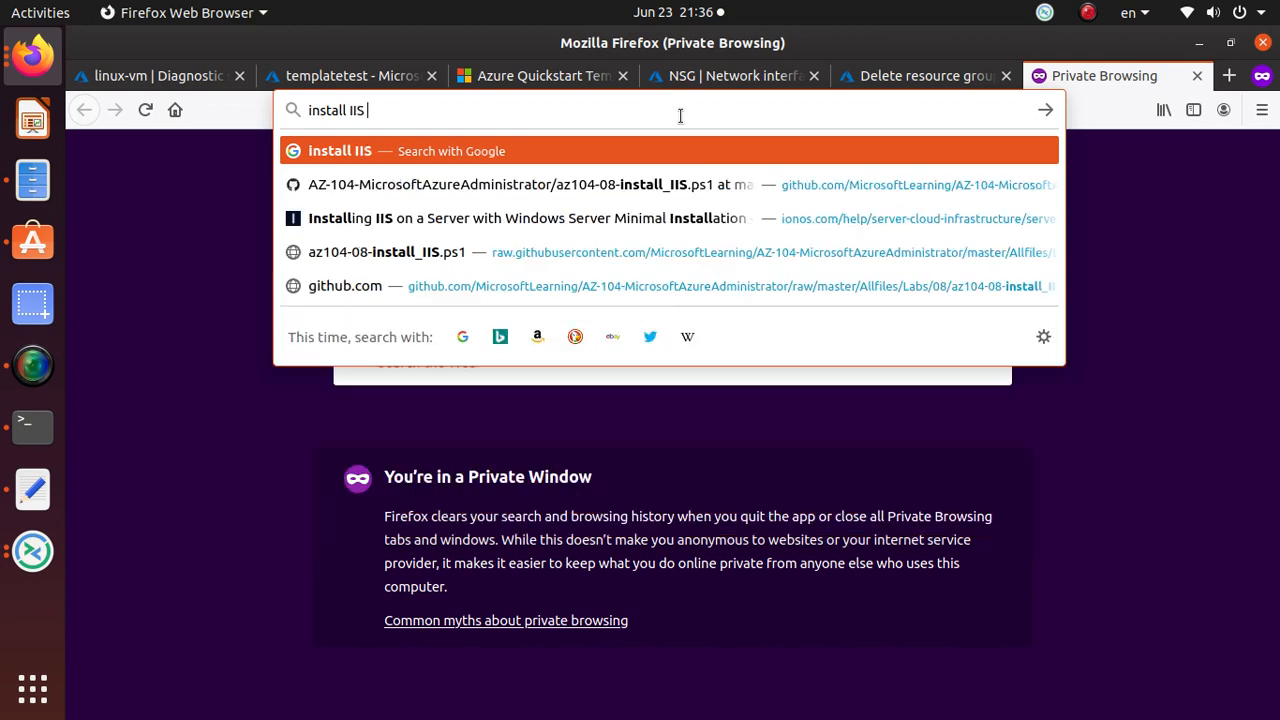
pyautogui.write('powershell')
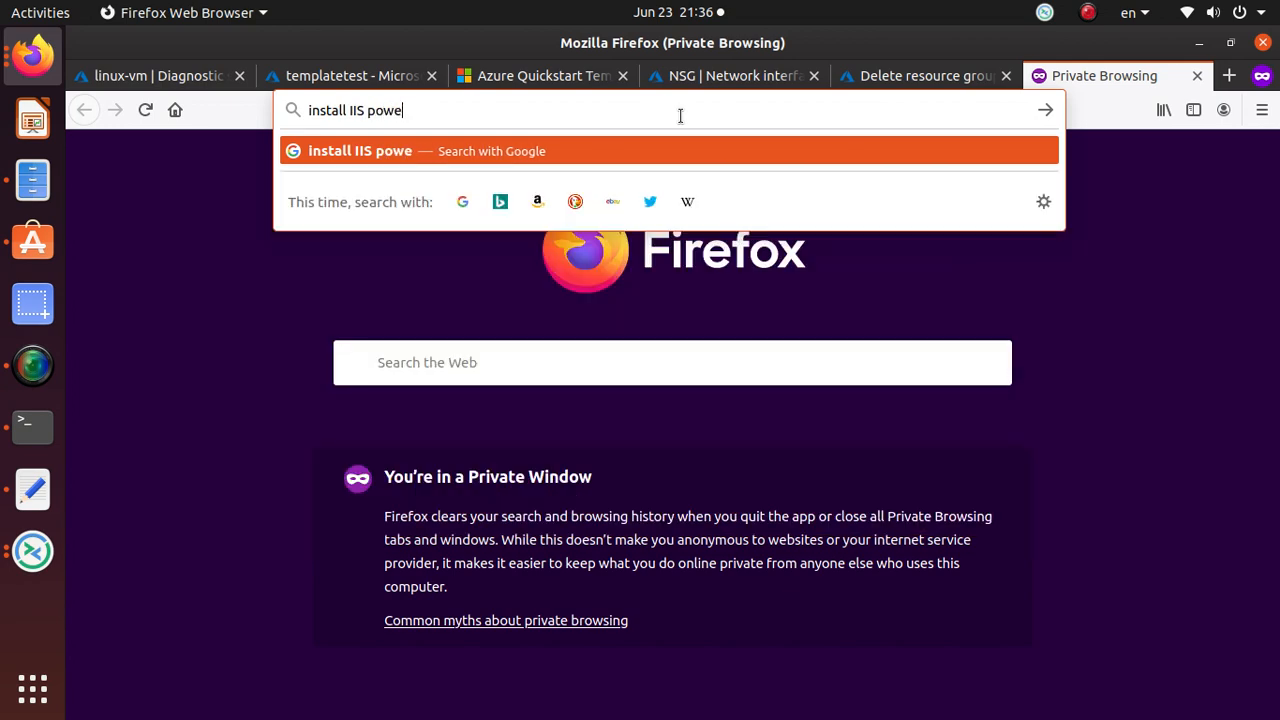
pyautogui.press('Return')
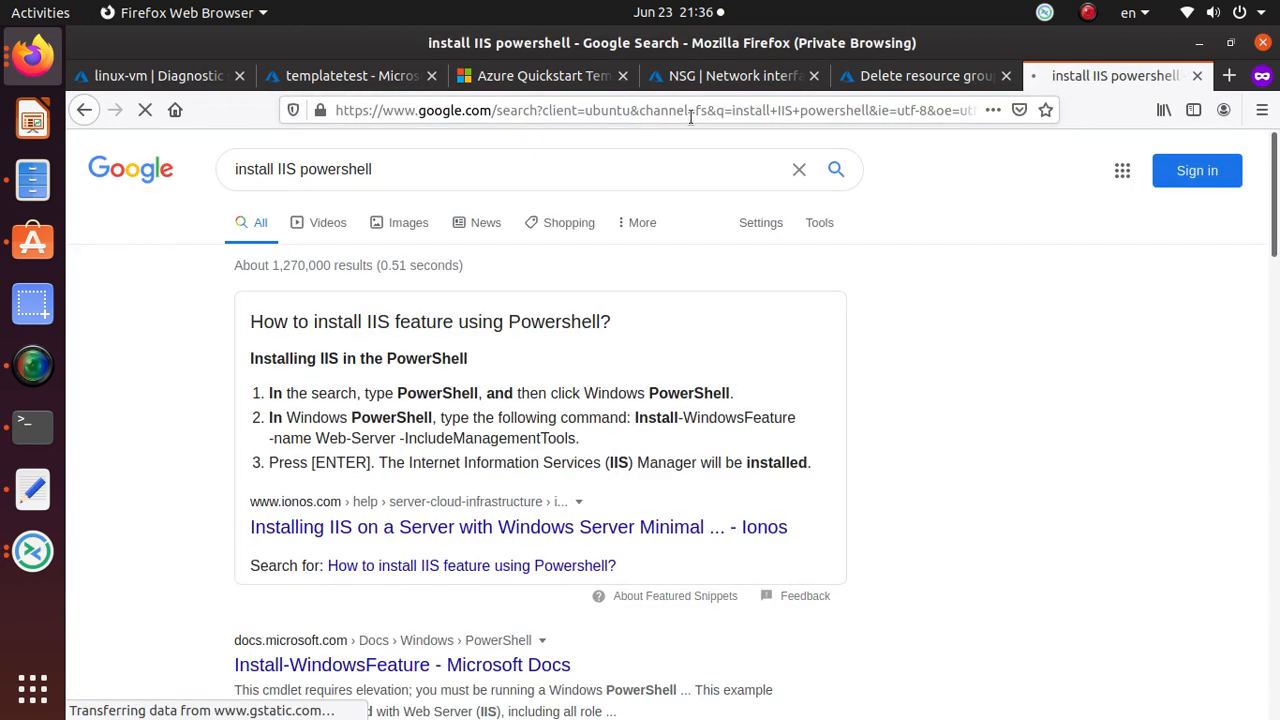
# Open the IONOS guide and copy the Install-WindowsFeature -name Web-Server -IncludeManagementTools command.
pyautogui.click(575, 536)
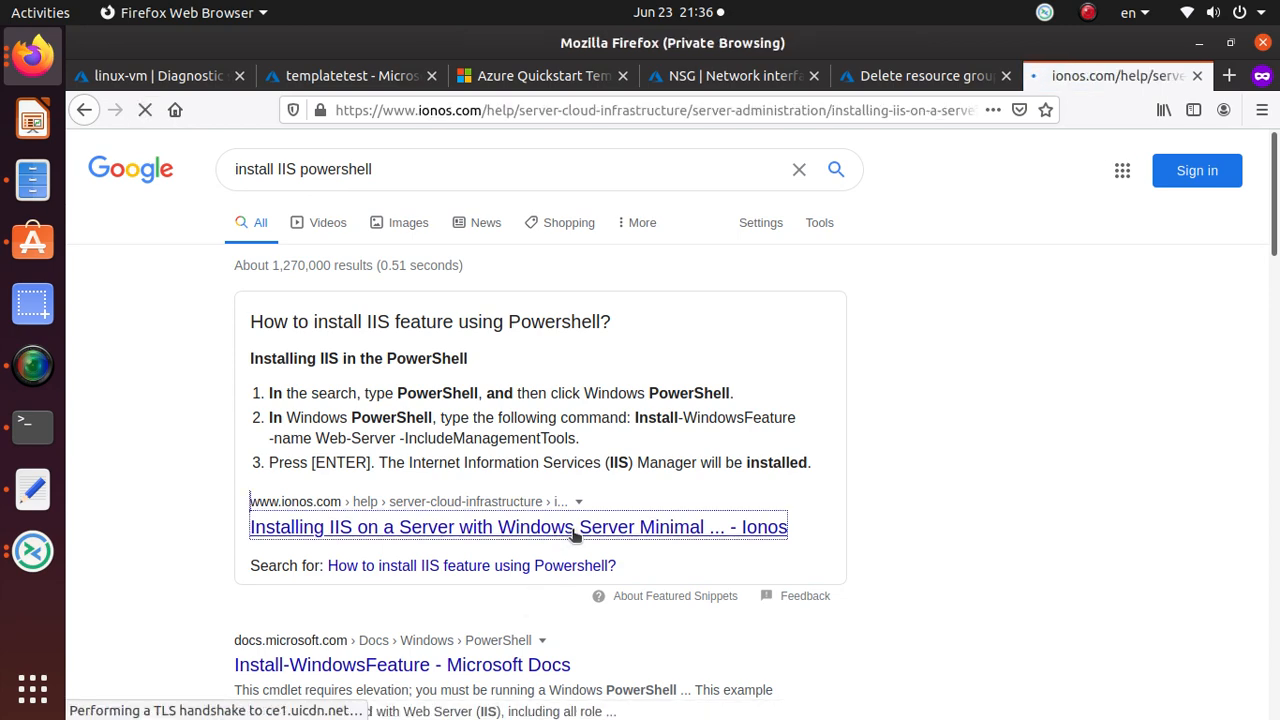
pyautogui.scroll(-10, 571, 528)
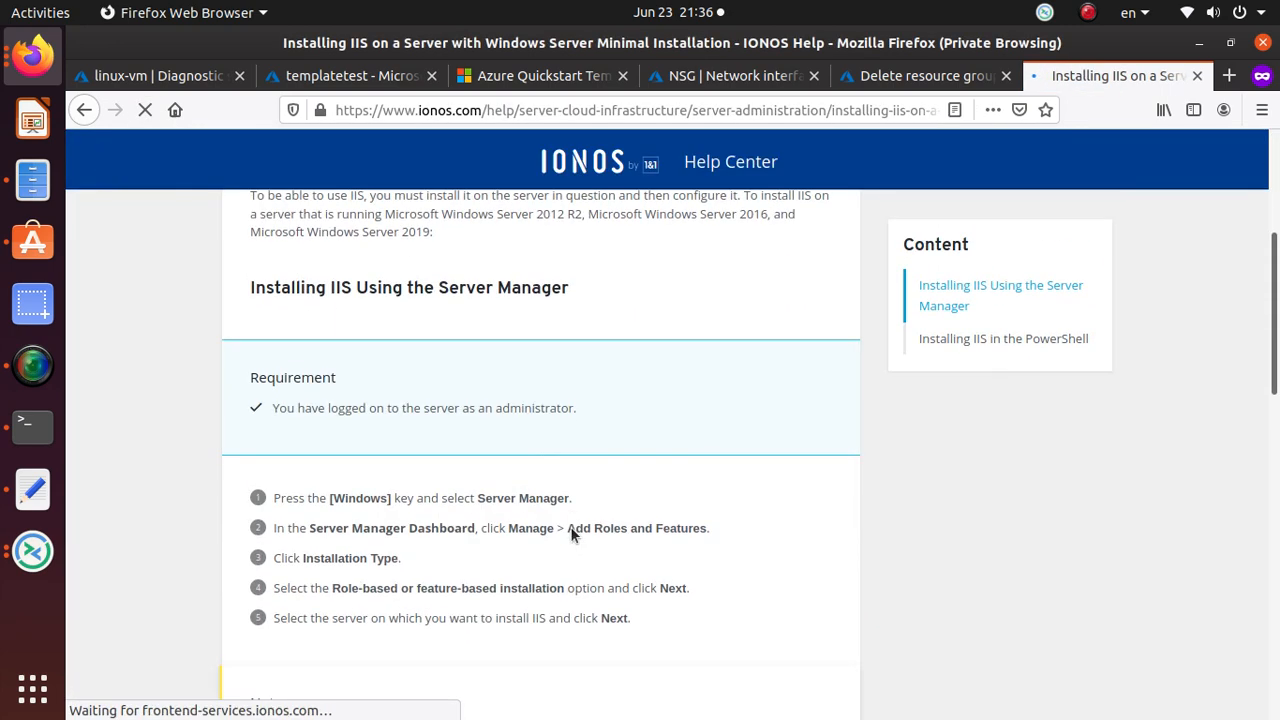
pyautogui.scroll(-4, 570, 535)
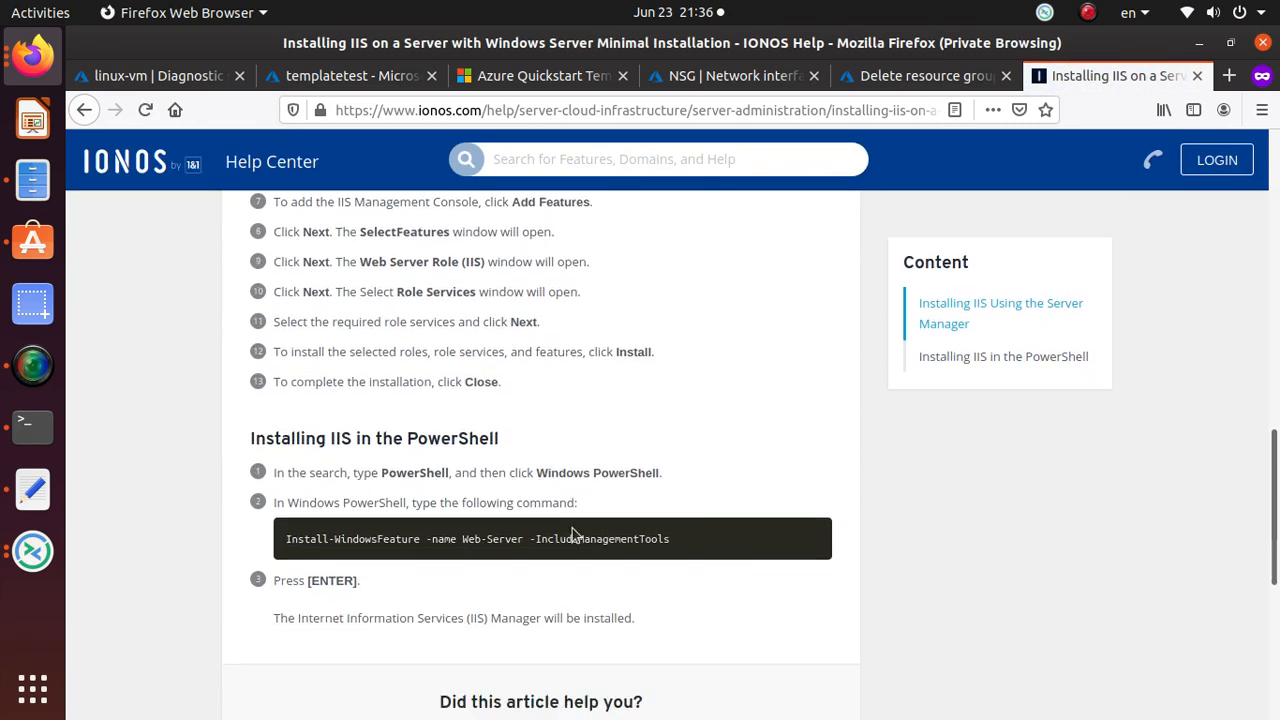
pyautogui.tripleClick(609, 462)
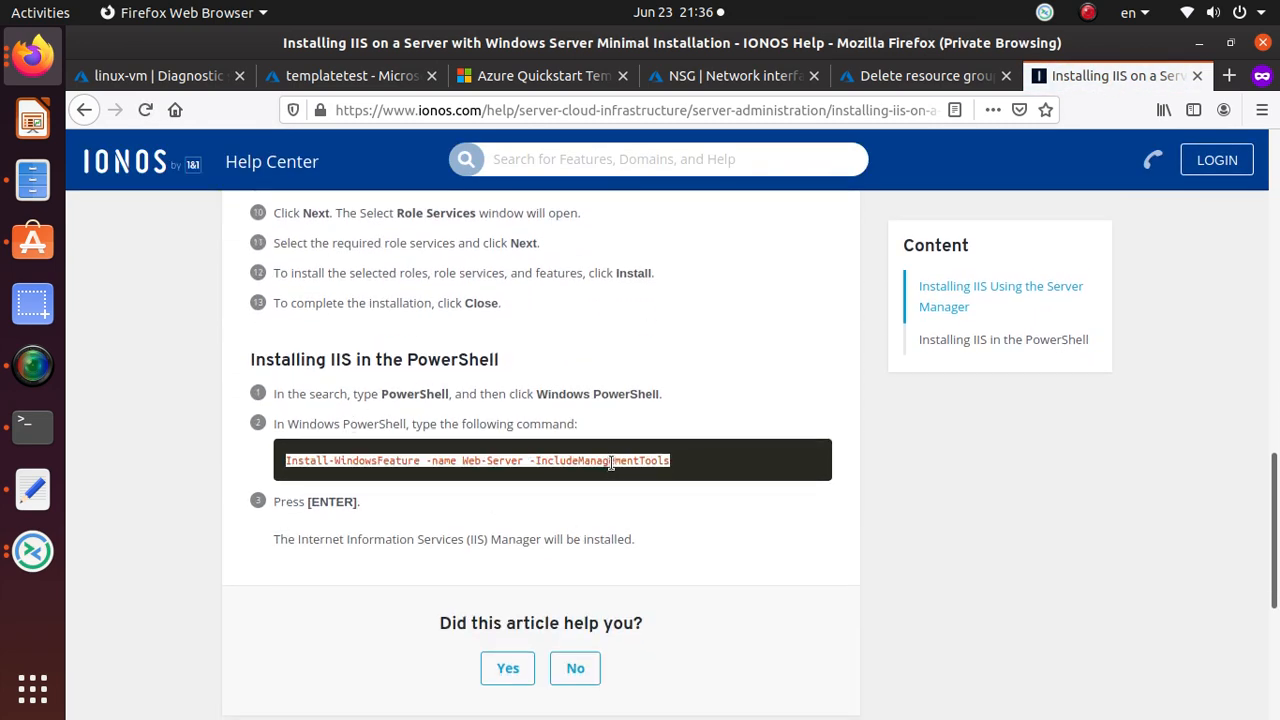
pyautogui.rightClick(610, 462)
pyautogui.click(660, 477)
pyautogui.hotkey('alt', 'Tab')
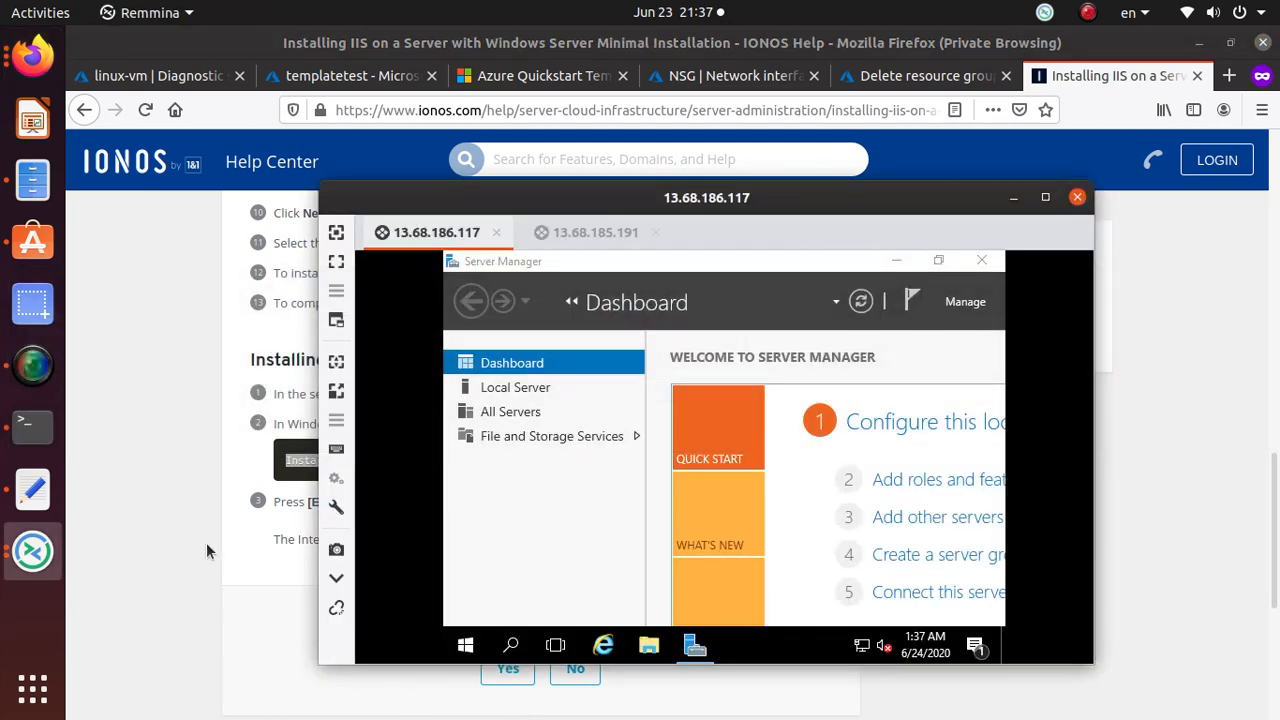
# Find Windows PowerShell on the remote server and launch it.
pyautogui.click(466, 647)
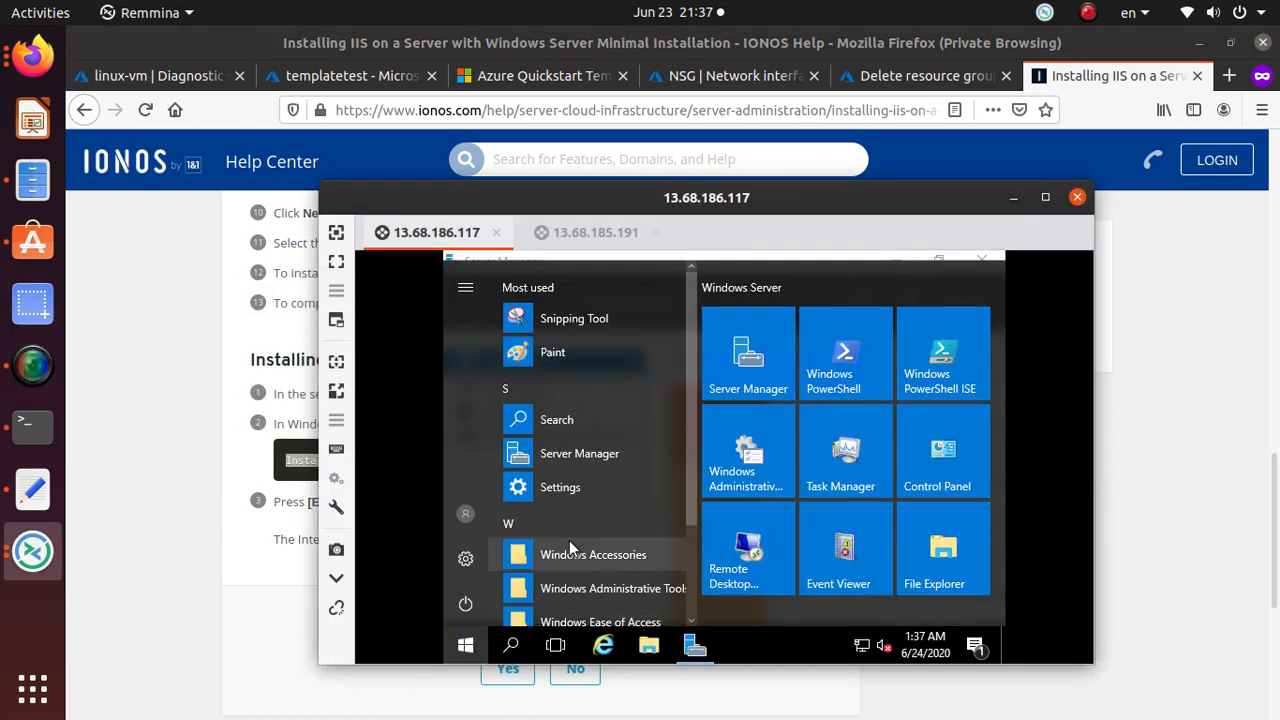
pyautogui.scroll(-2, 569, 540)
pyautogui.scroll(2, 573, 425)
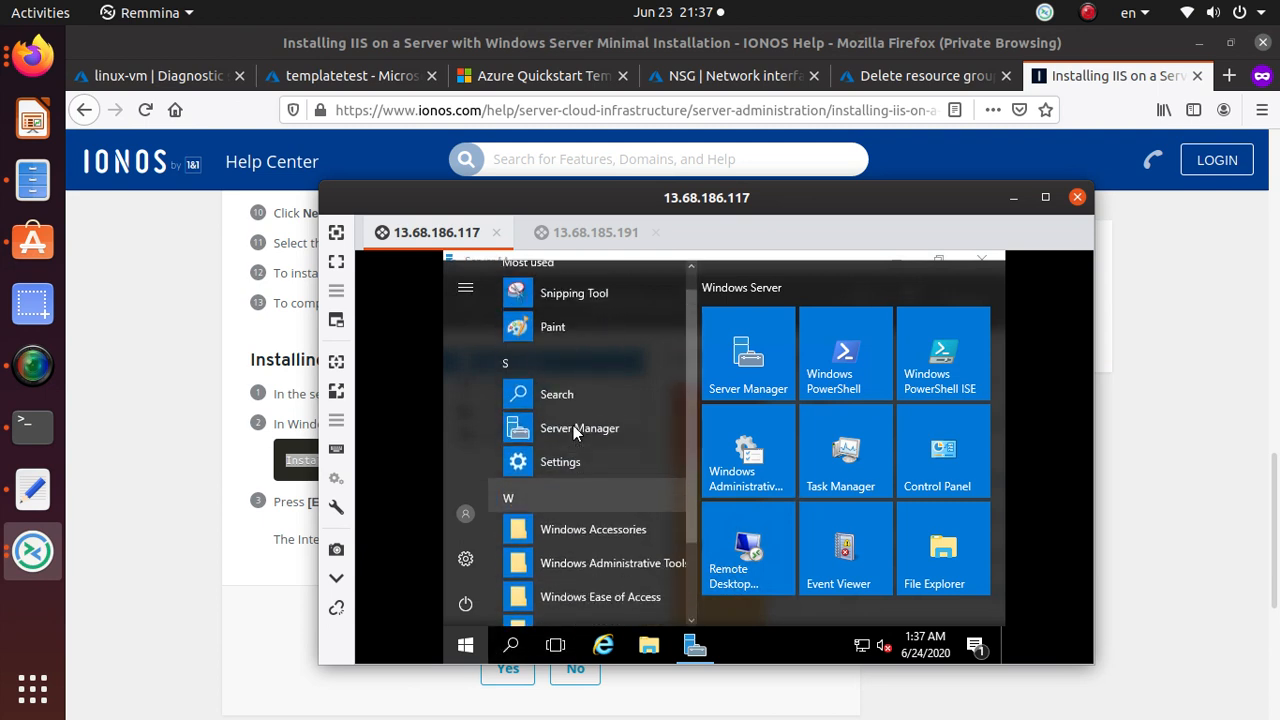
pyautogui.scroll(-2, 573, 425)
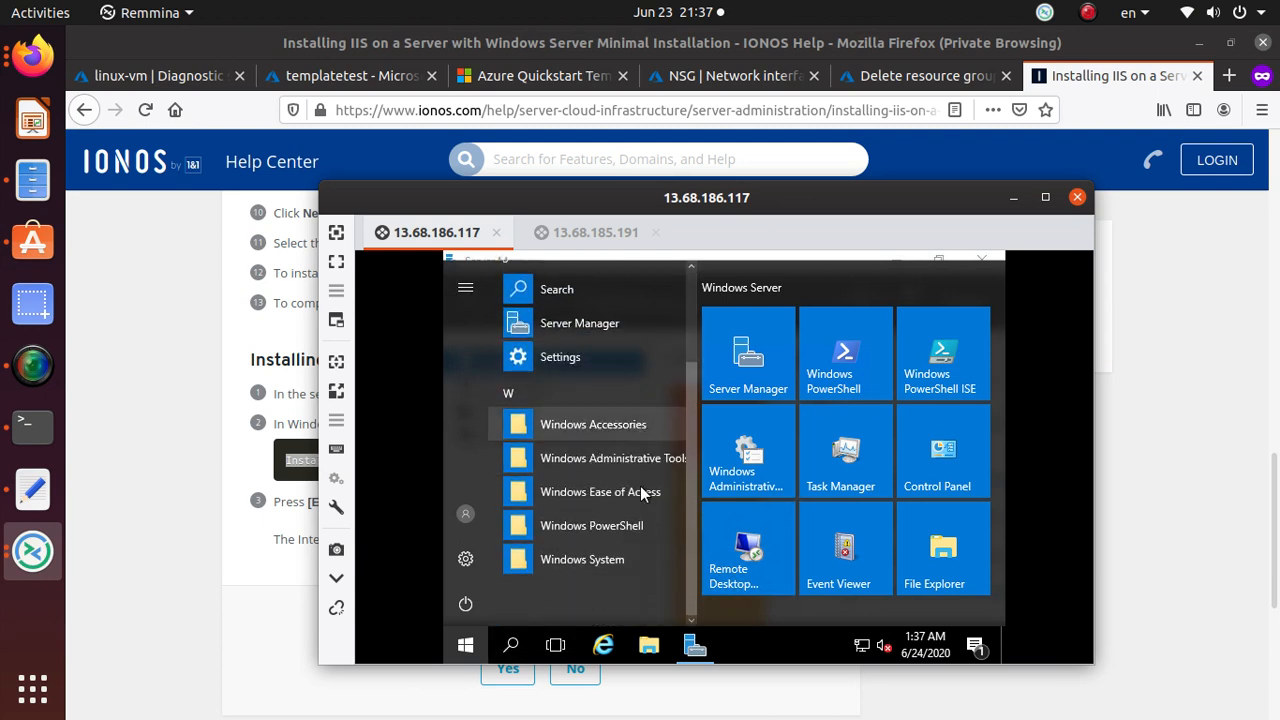
pyautogui.click(630, 424)
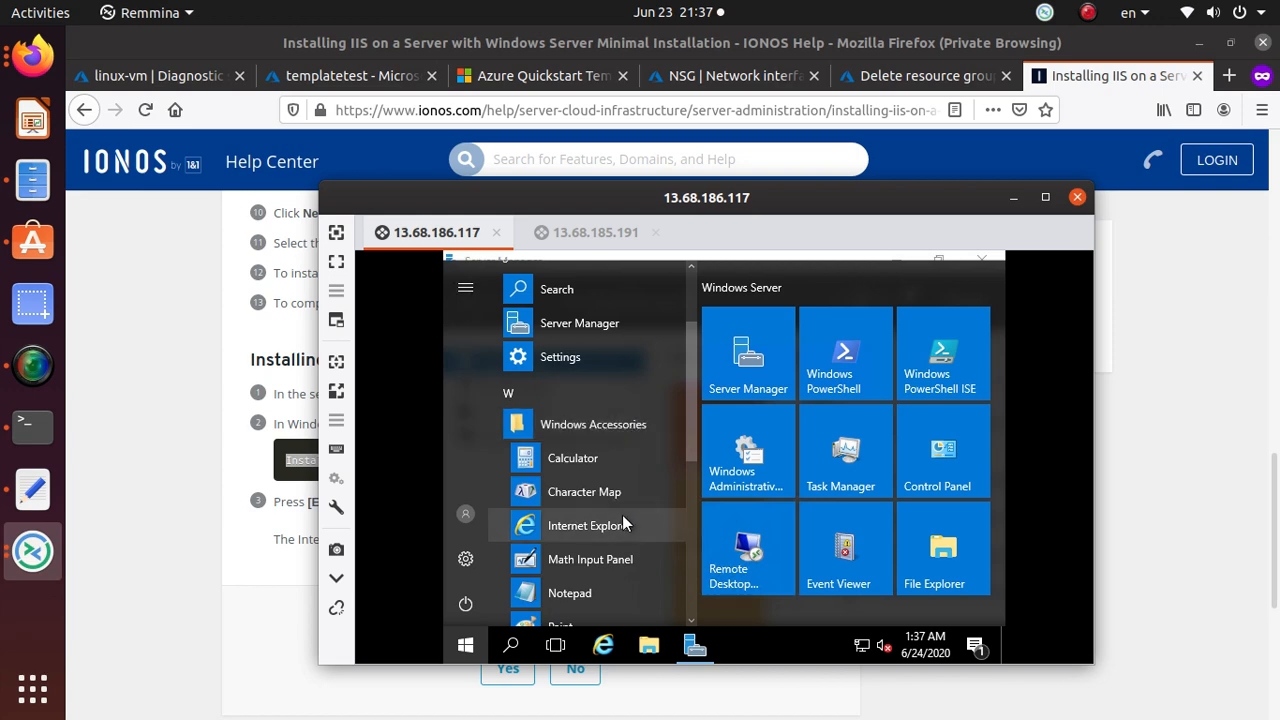
pyautogui.scroll(-3, 622, 515)
pyautogui.scroll(-1, 622, 515)
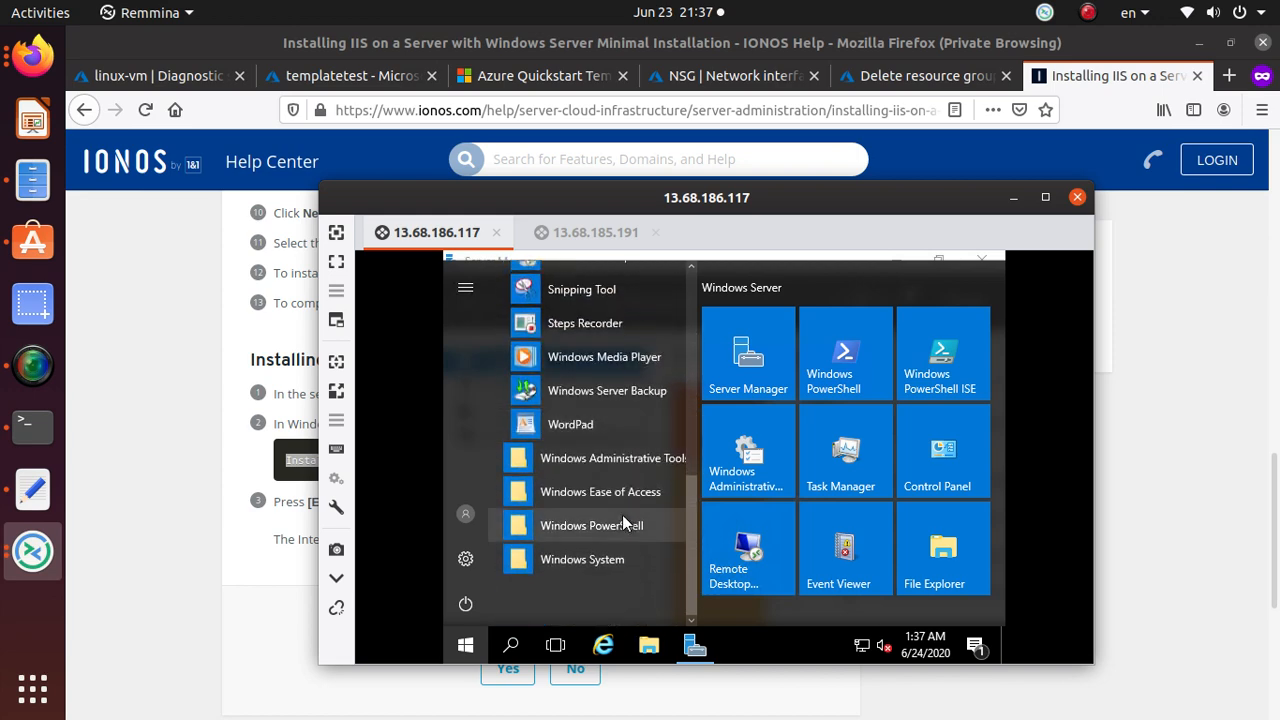
pyautogui.click(510, 645)
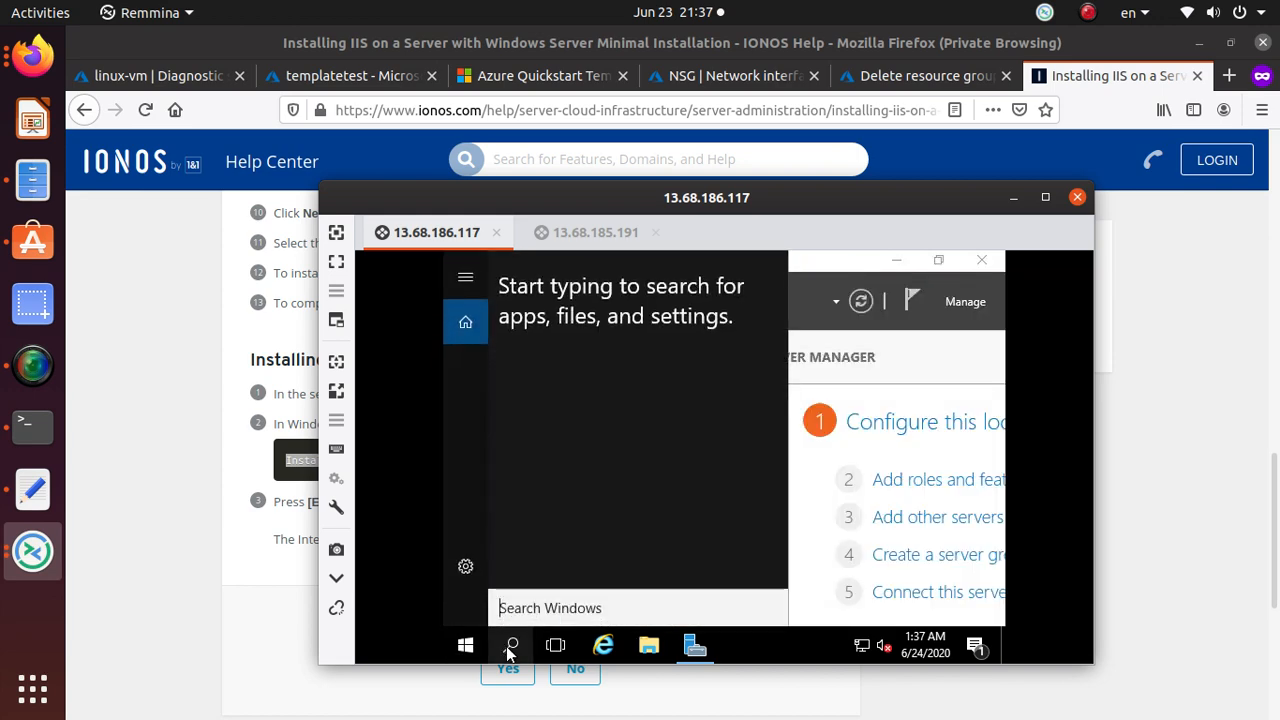
pyautogui.write('p')
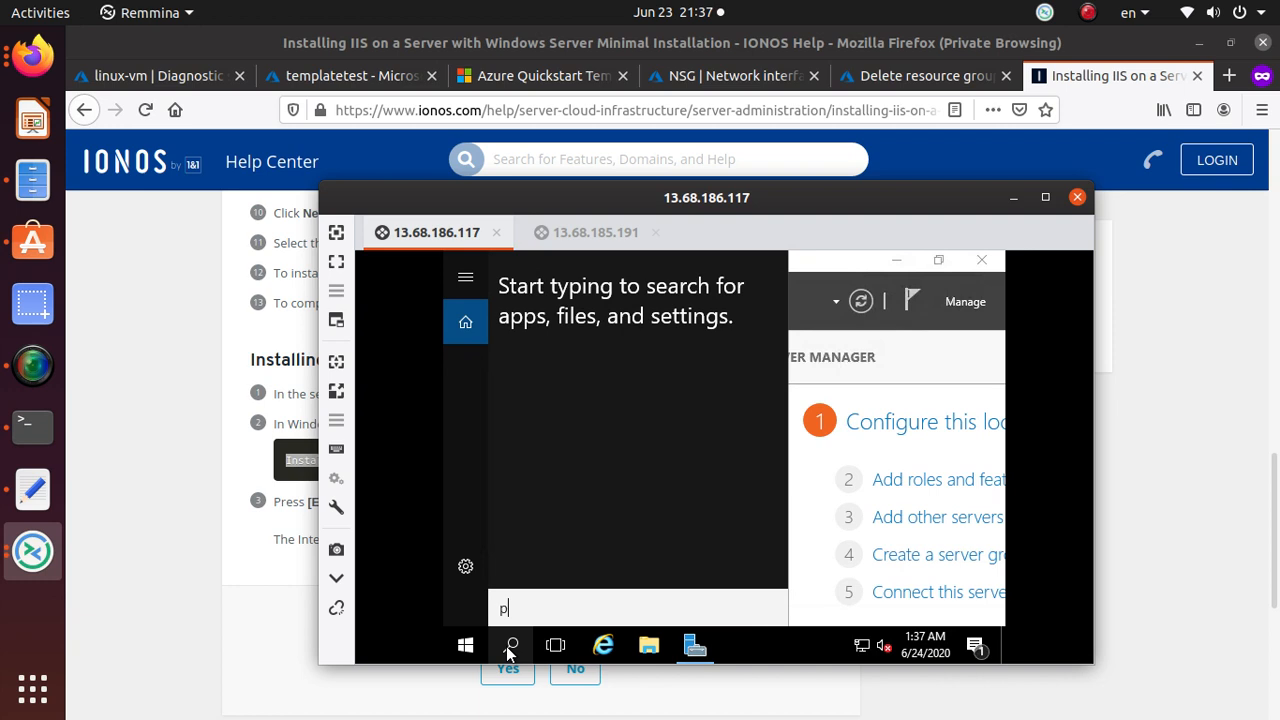
pyautogui.write('owersh')
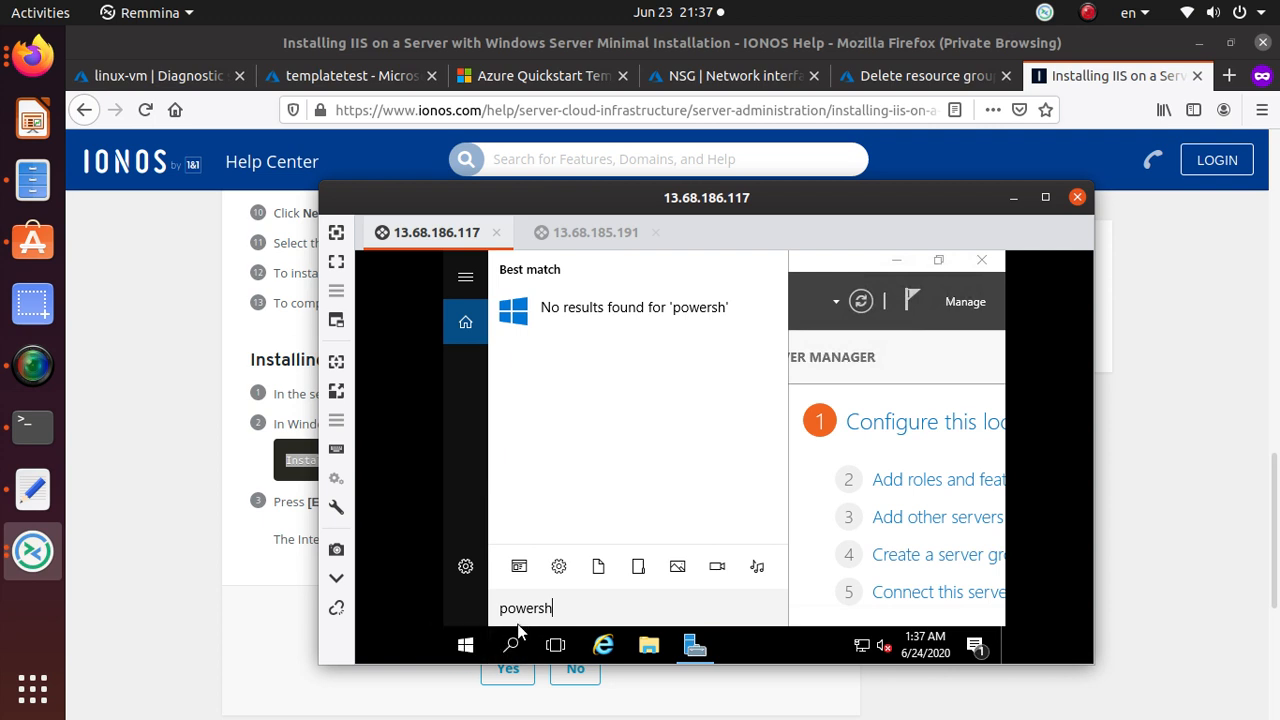
pyautogui.press('BackSpace')
pyautogui.press('BackSpace')
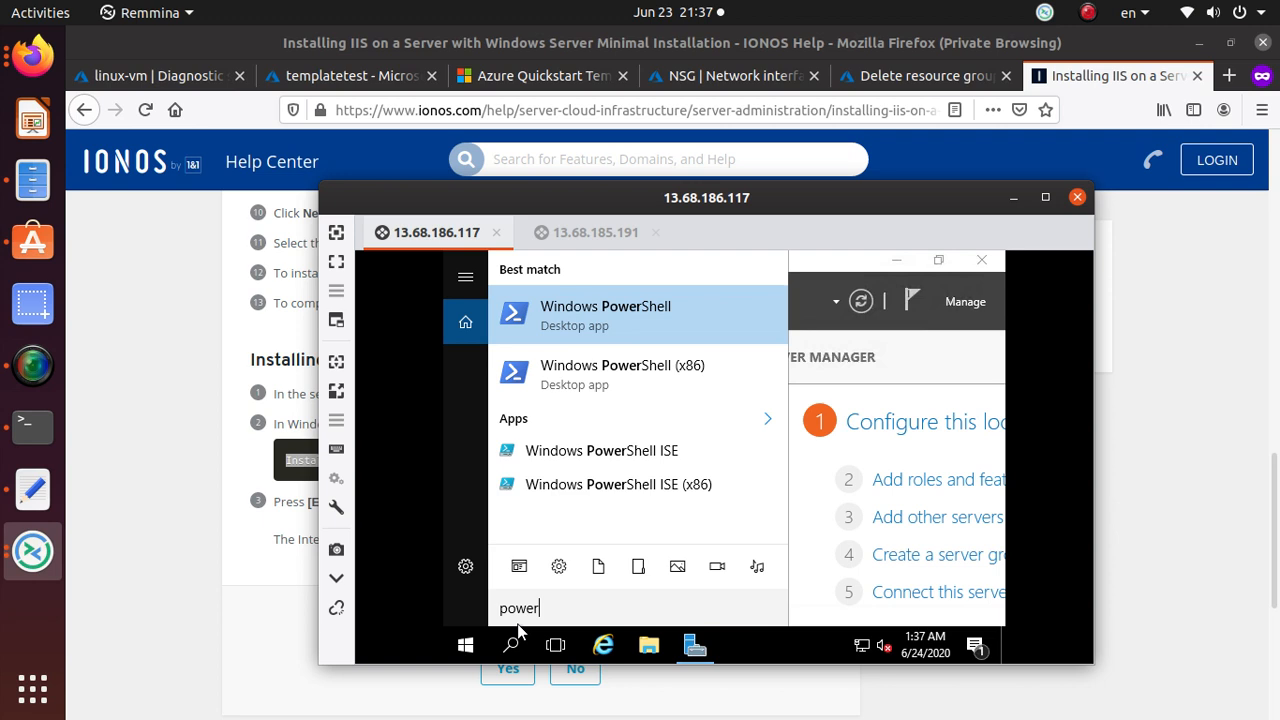
pyautogui.click(619, 323)
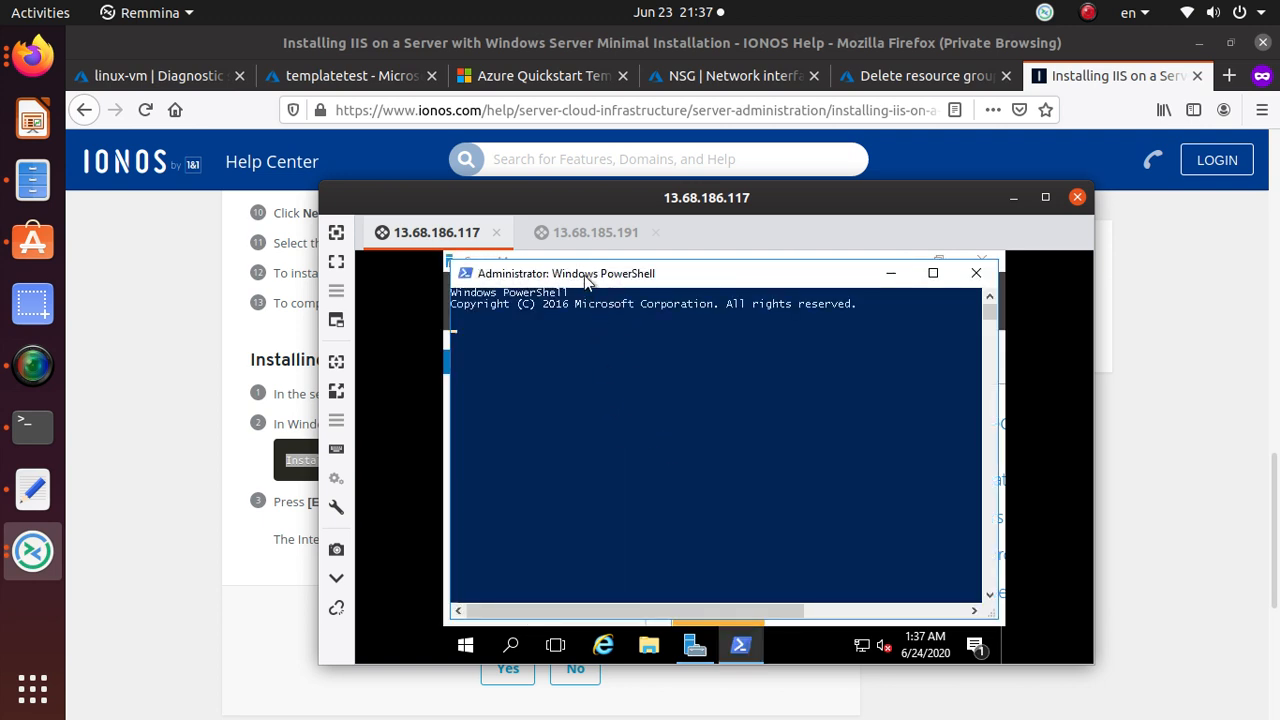
# Paste the Install-WindowsFeature -name Web-Server -IncludeManagementTools command into PowerShell and run it.
pyautogui.rightClick(705, 271)
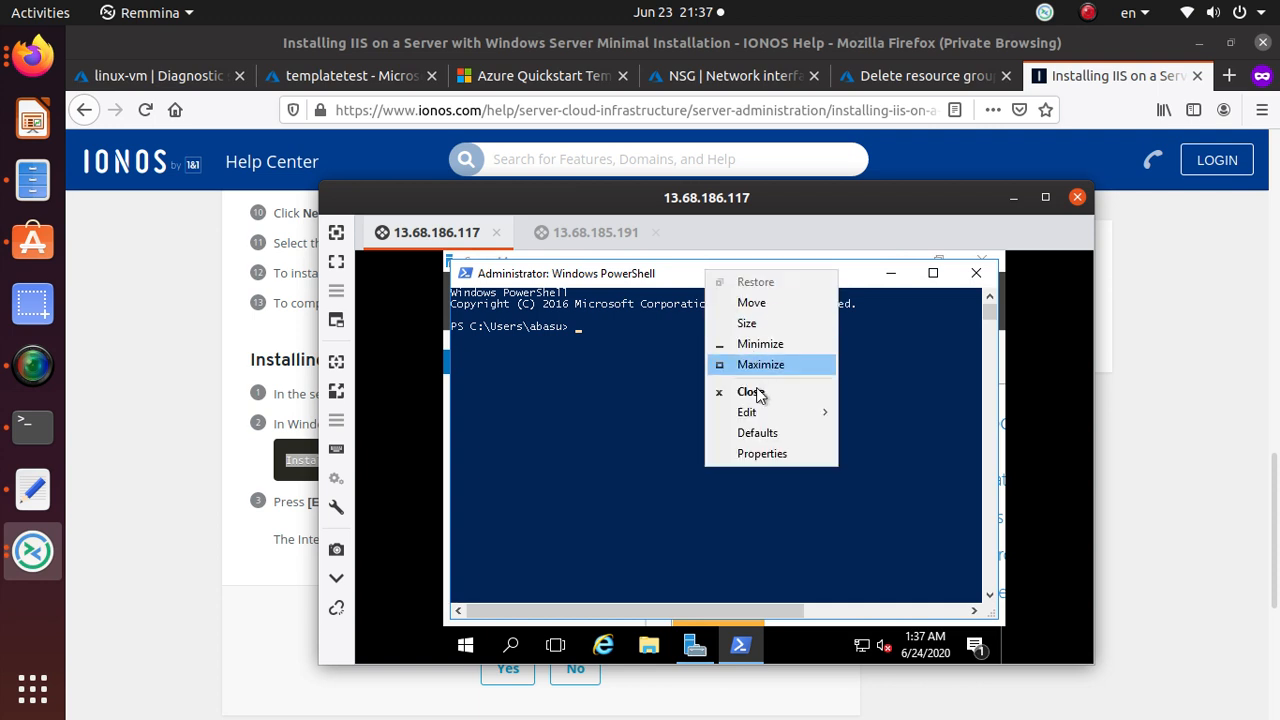
pyautogui.moveTo(770, 416)
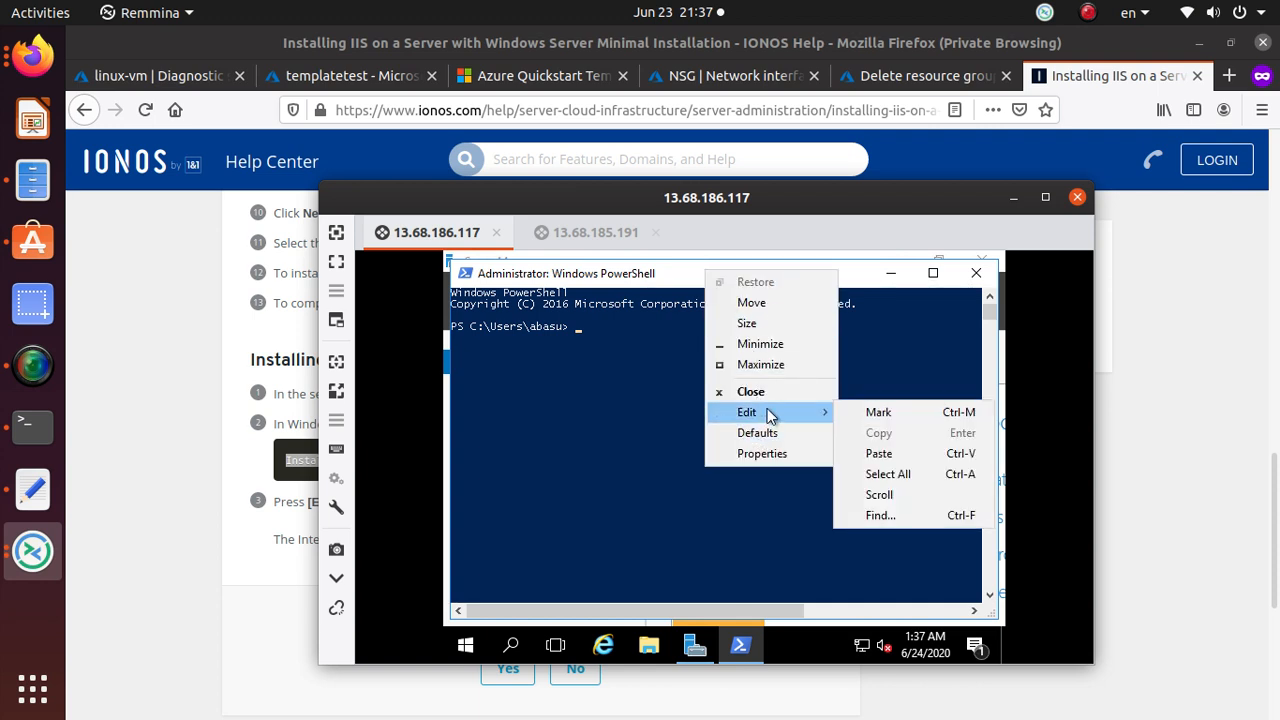
pyautogui.click(898, 452)
pyautogui.press('Return')
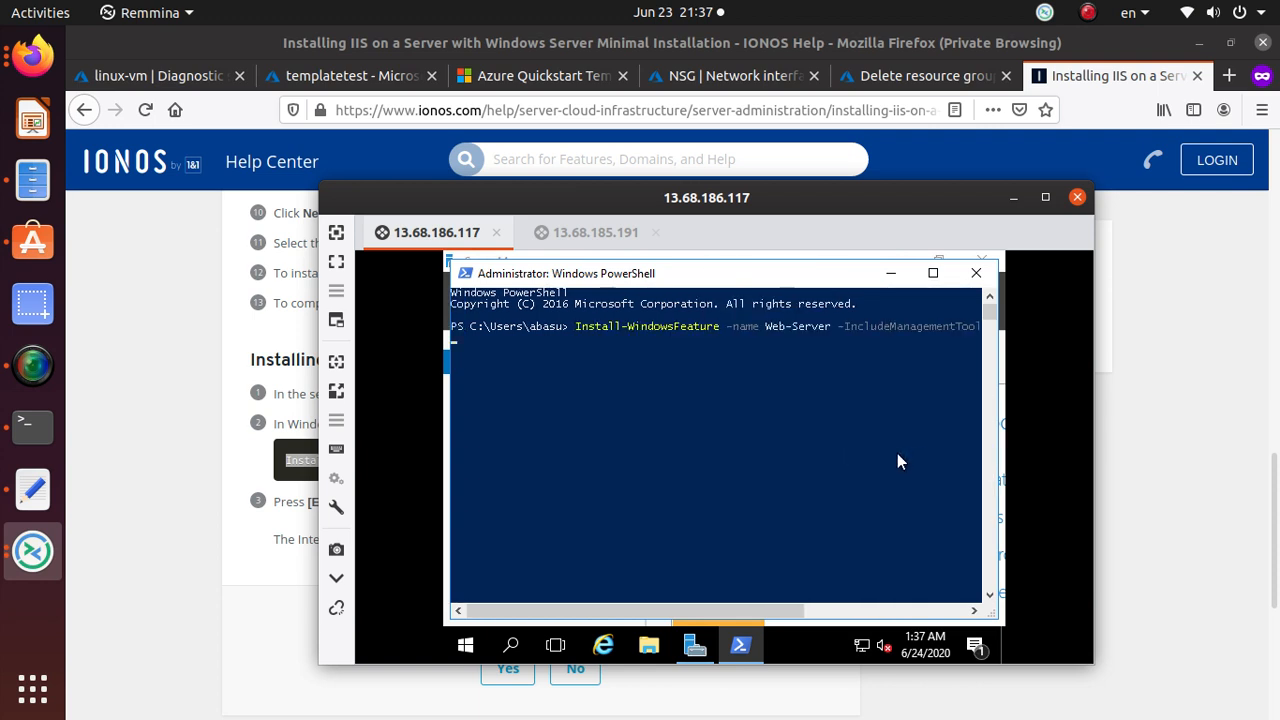
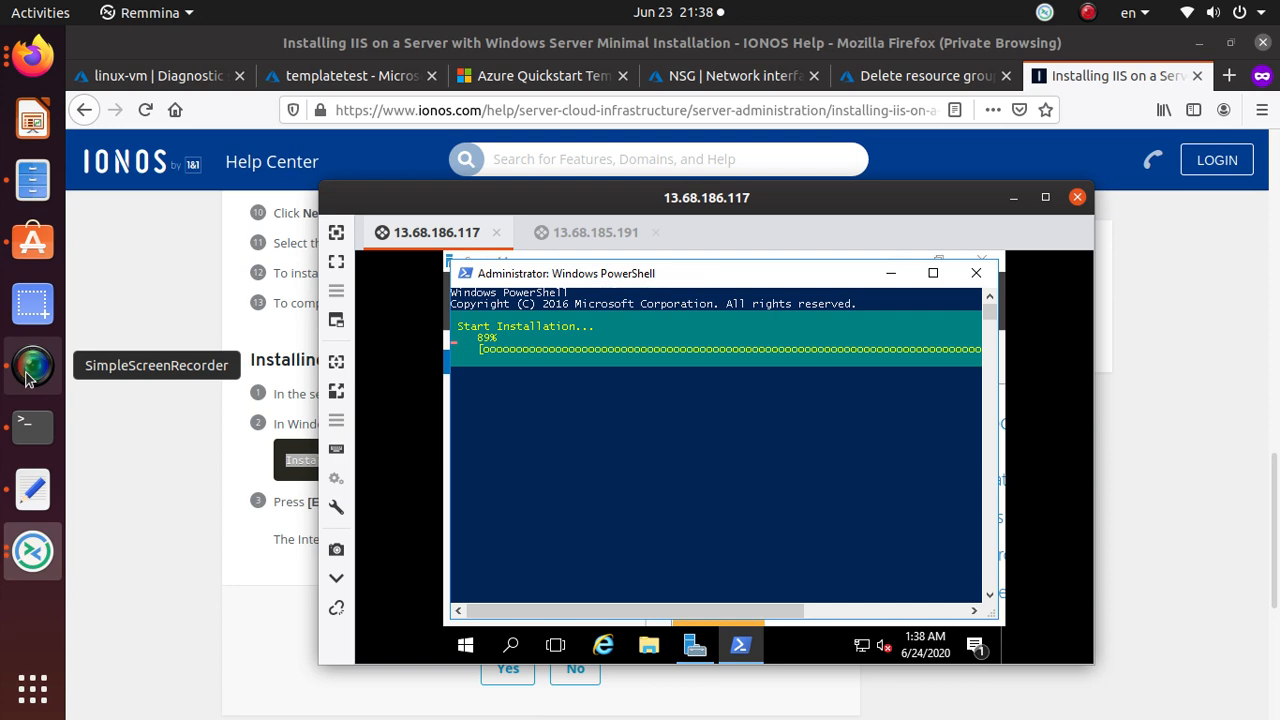
# Briefly show and hide SimpleScreenRecorder while the Web-Server install finishes with Success.
pyautogui.click(28, 377)
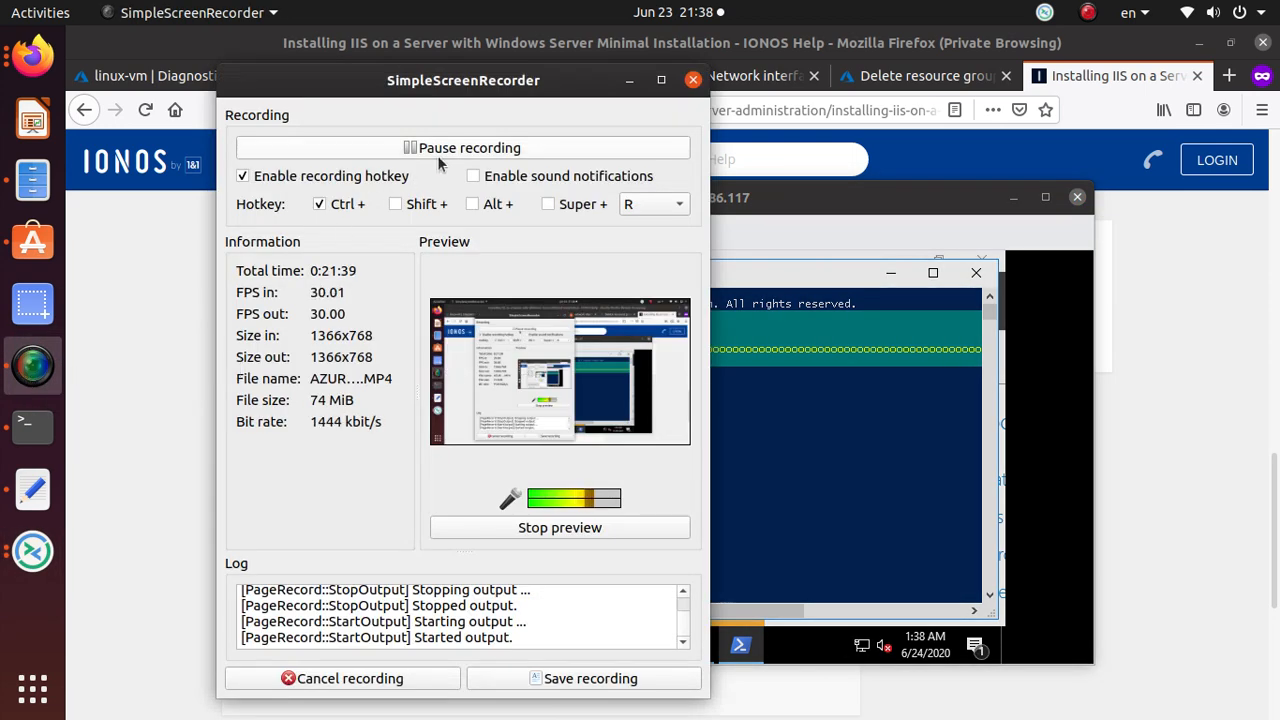
pyautogui.click(629, 80)
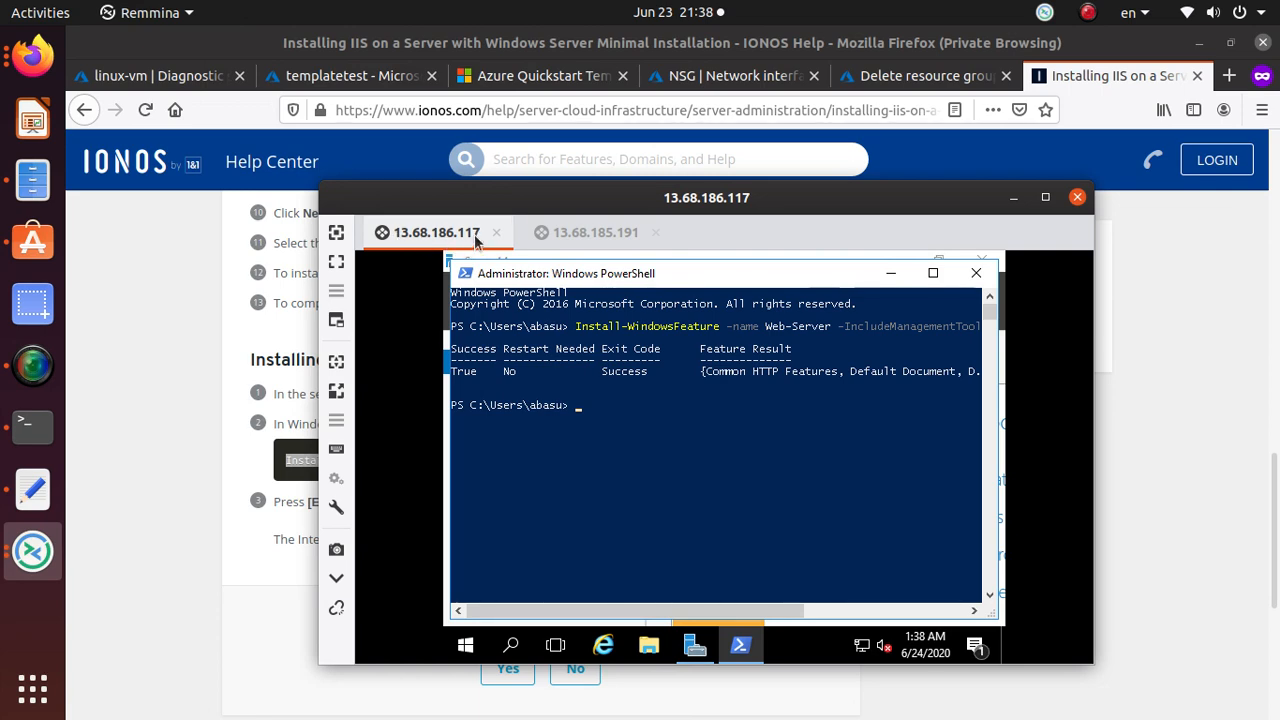
# Open a private tab and load 13.68.185.191, copied from the IP notes.
pyautogui.click(1229, 75)
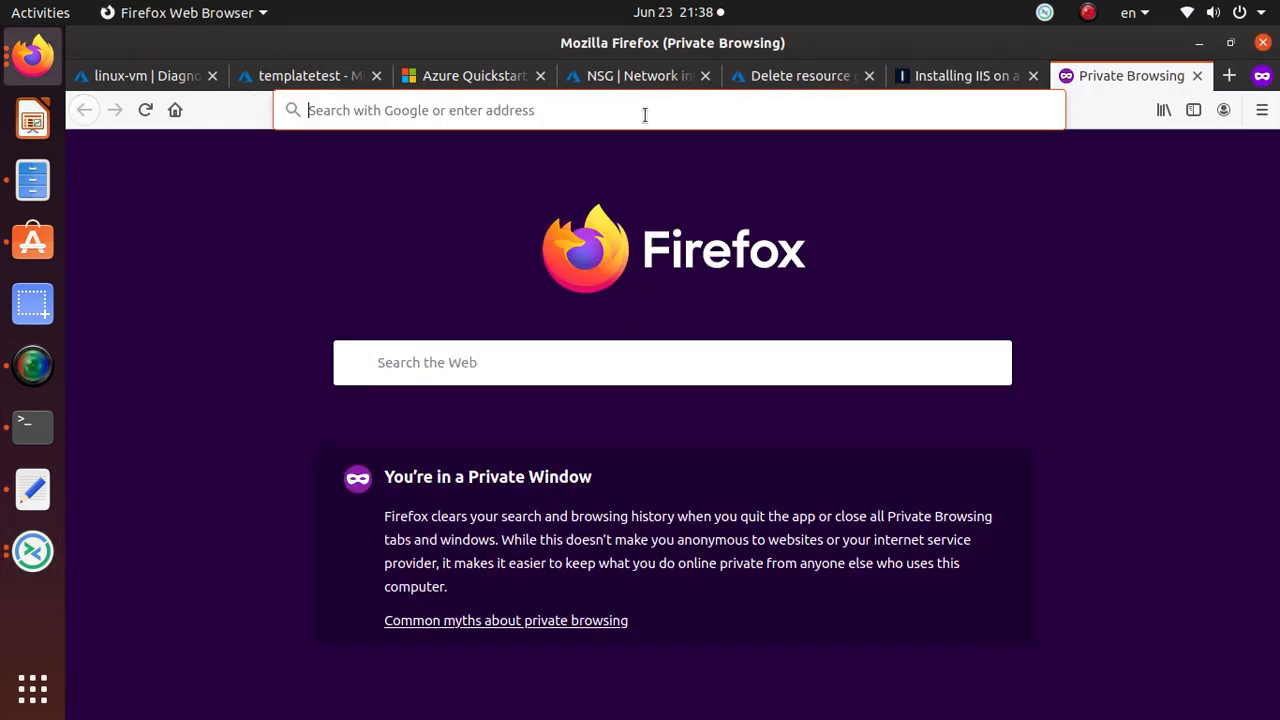
pyautogui.write('Install-WindowsFeature -name Web-Server -IncludeManagementTools')
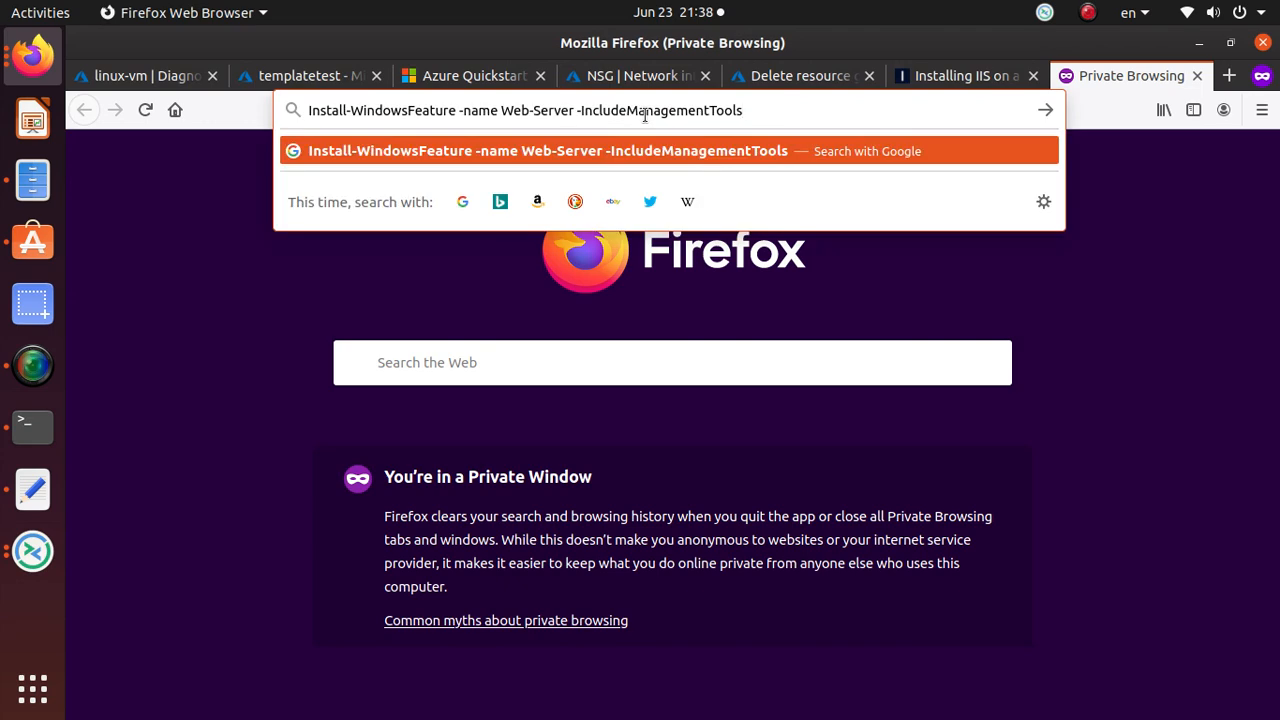
pyautogui.hotkey('alt', 'Tab')
pyautogui.click(33, 488)
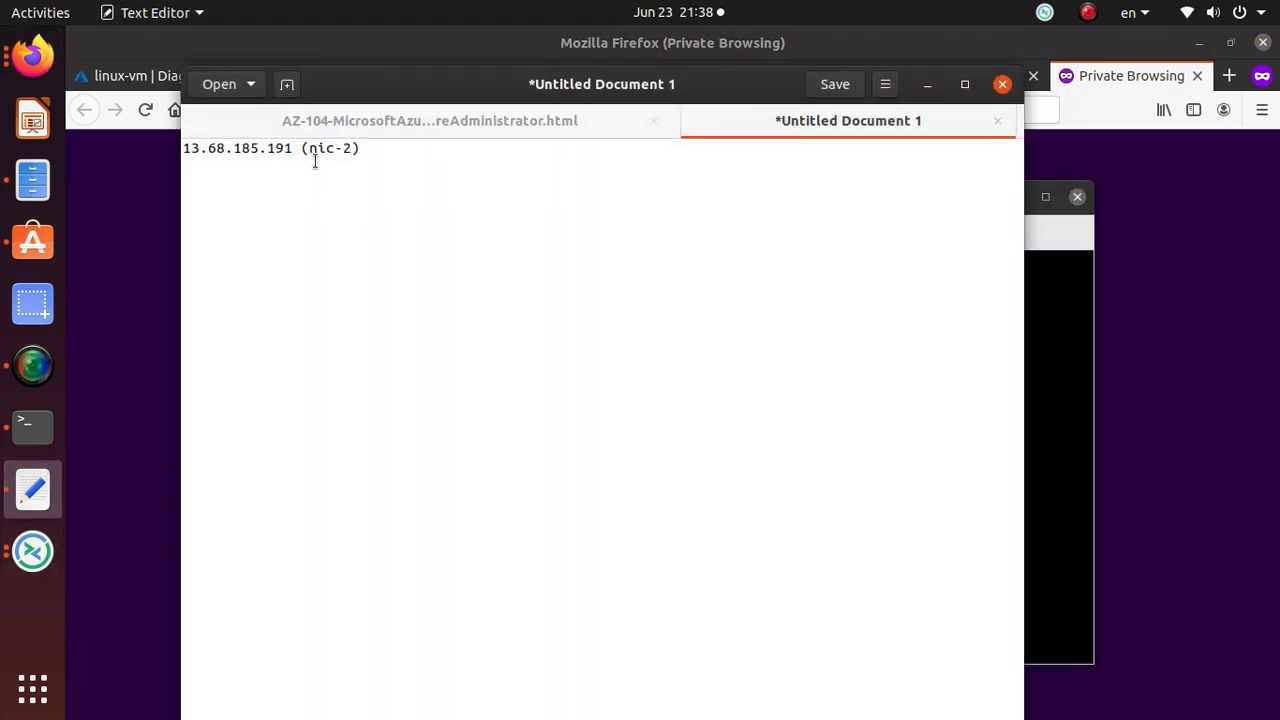
pyautogui.moveTo(292, 149); pyautogui.dragTo(182, 150)
pyautogui.rightClick(185, 151)
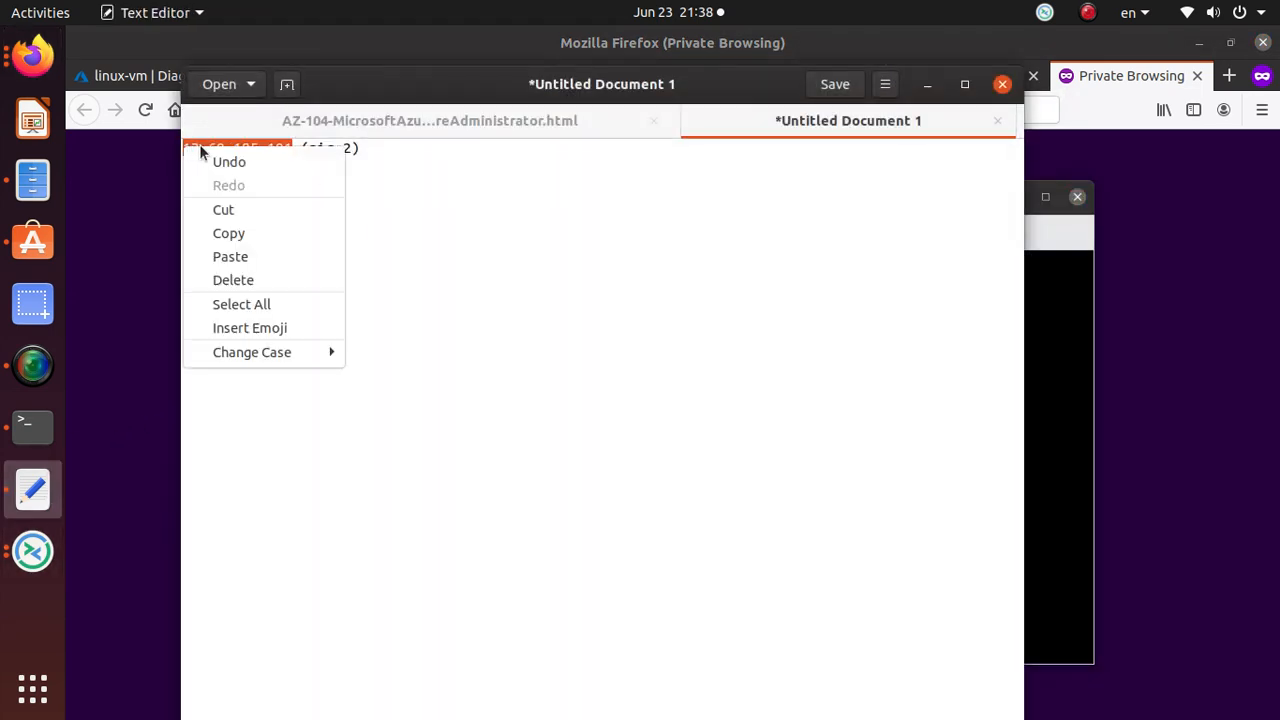
pyautogui.click(279, 235)
pyautogui.hotkey('alt', 'Tab')
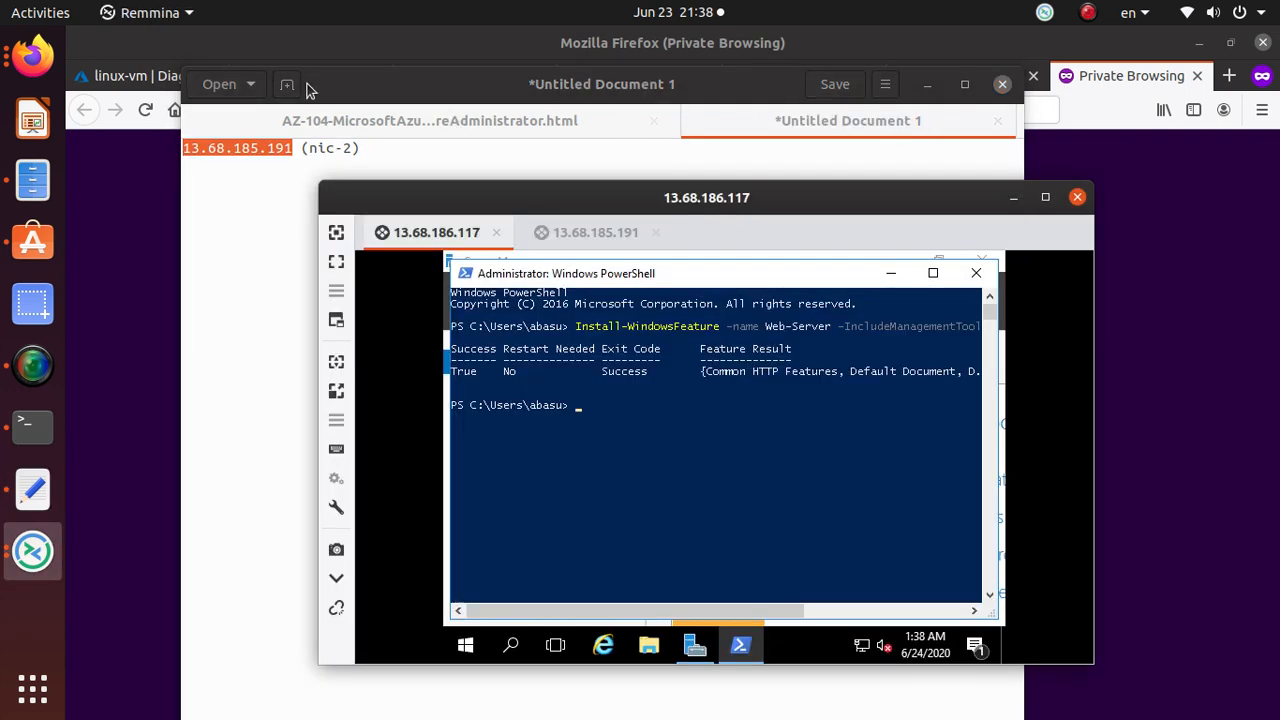
pyautogui.click(1128, 76)
pyautogui.moveTo(758, 110); pyautogui.dragTo(286, 111)
pyautogui.hotkey('ctrl', 'v')
pyautogui.press('Return')
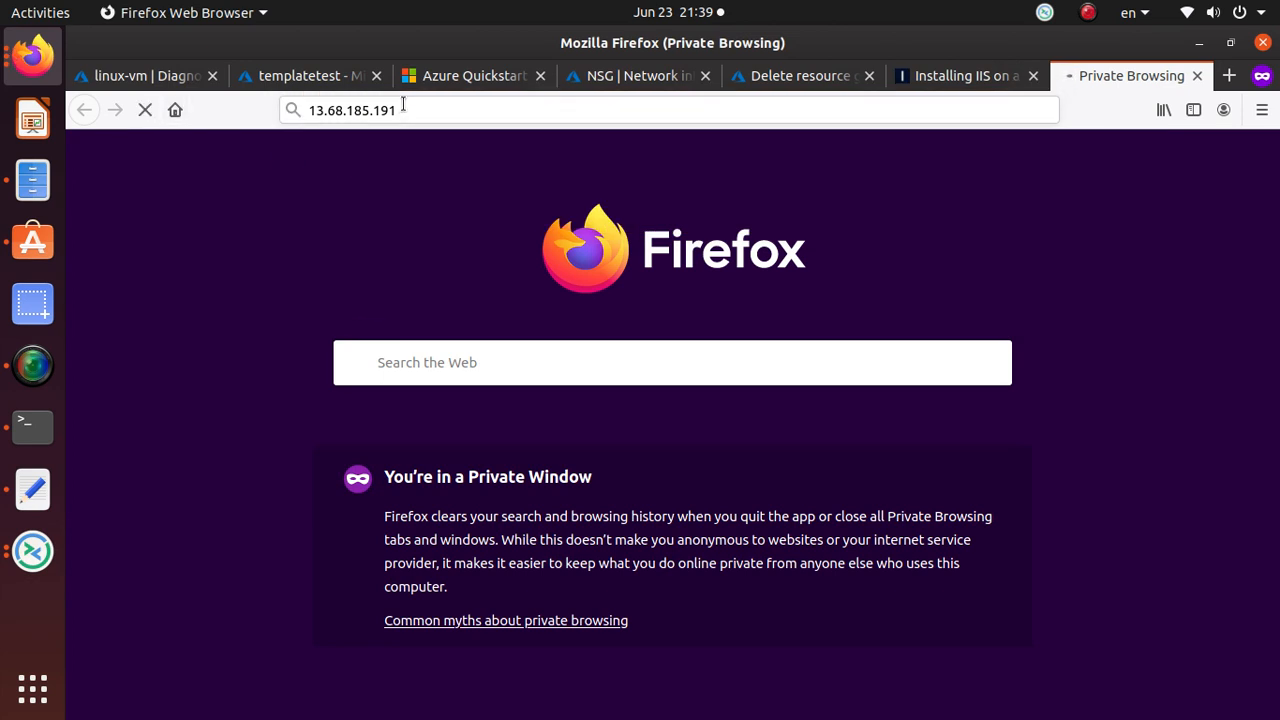
# Change the address to 13.68.186.117 and load it to check for IIS.
pyautogui.click(403, 105)
pyautogui.click(575, 102)
pyautogui.click(955, 76)
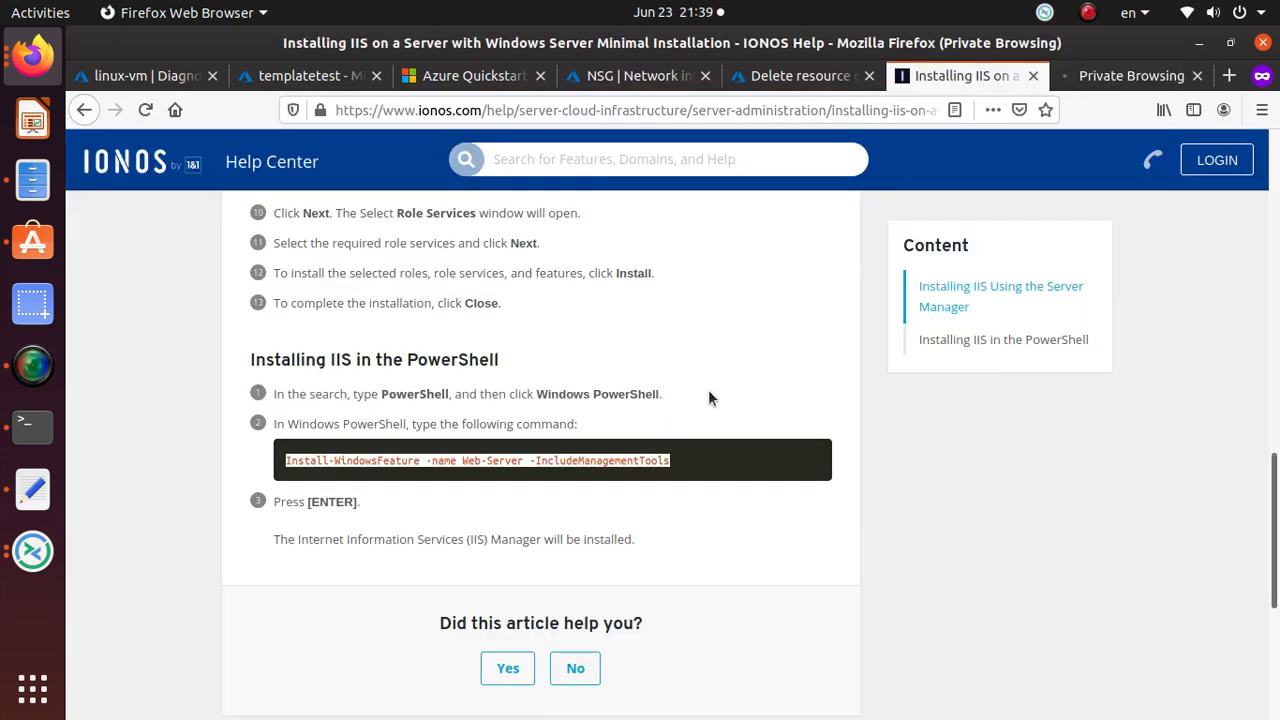
pyautogui.hotkey('alt', 'Tab')
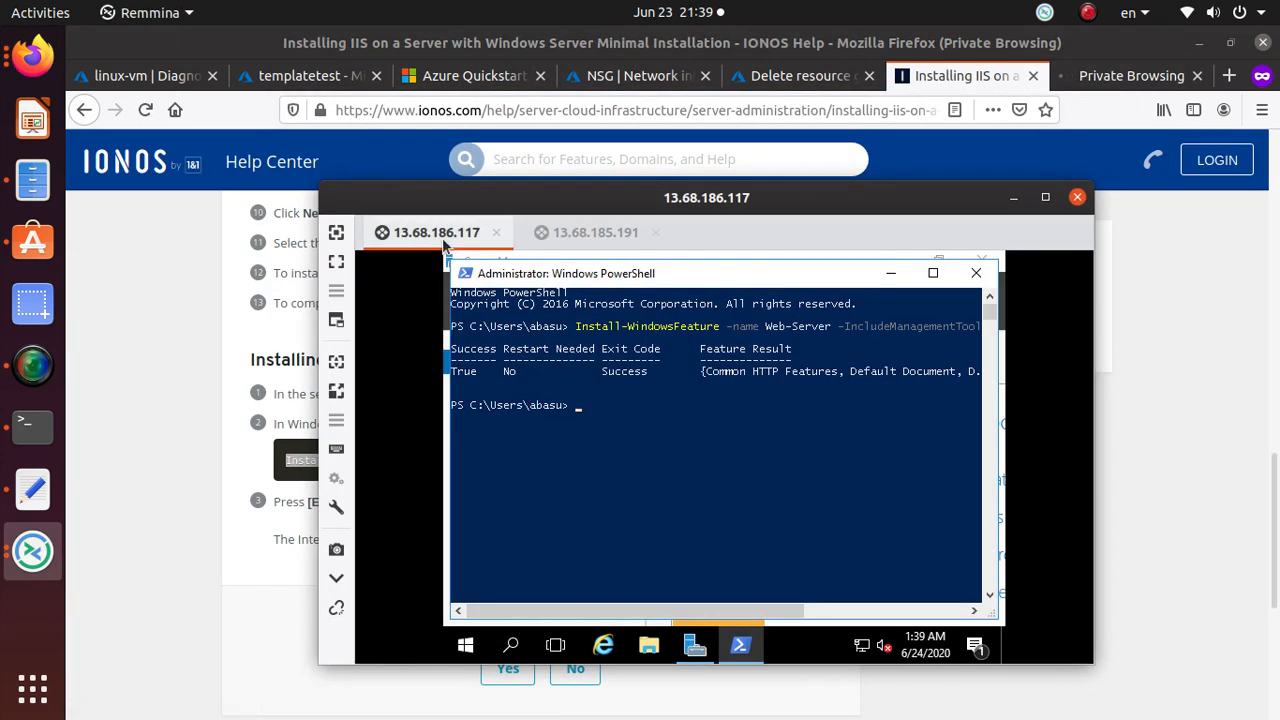
pyautogui.click(1120, 76)
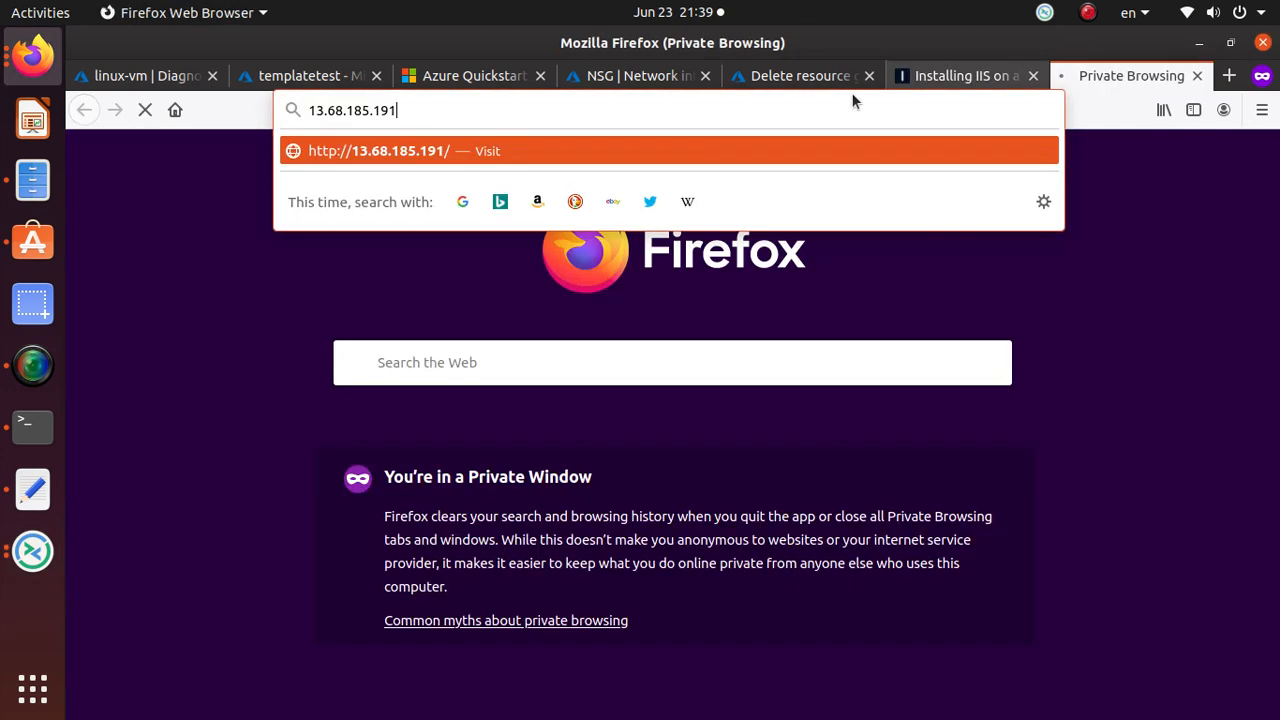
pyautogui.hotkey('alt', 'Tab')
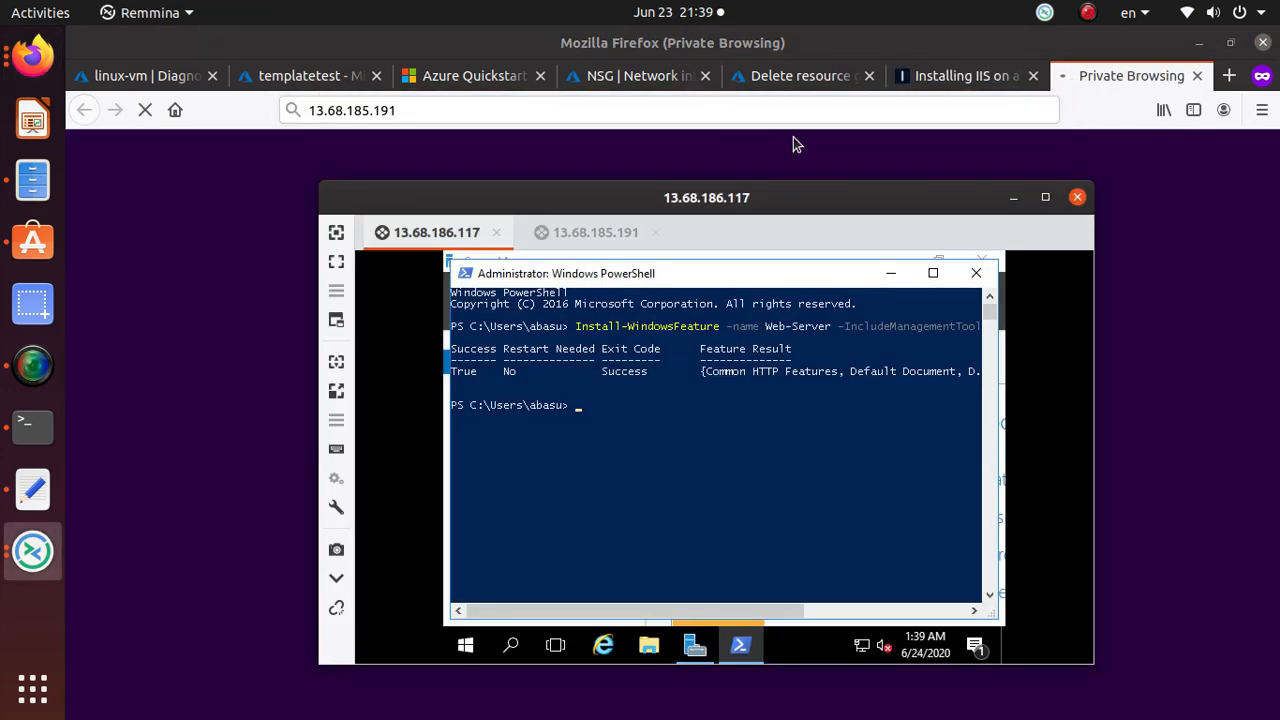
pyautogui.hotkey('alt', 'Tab')
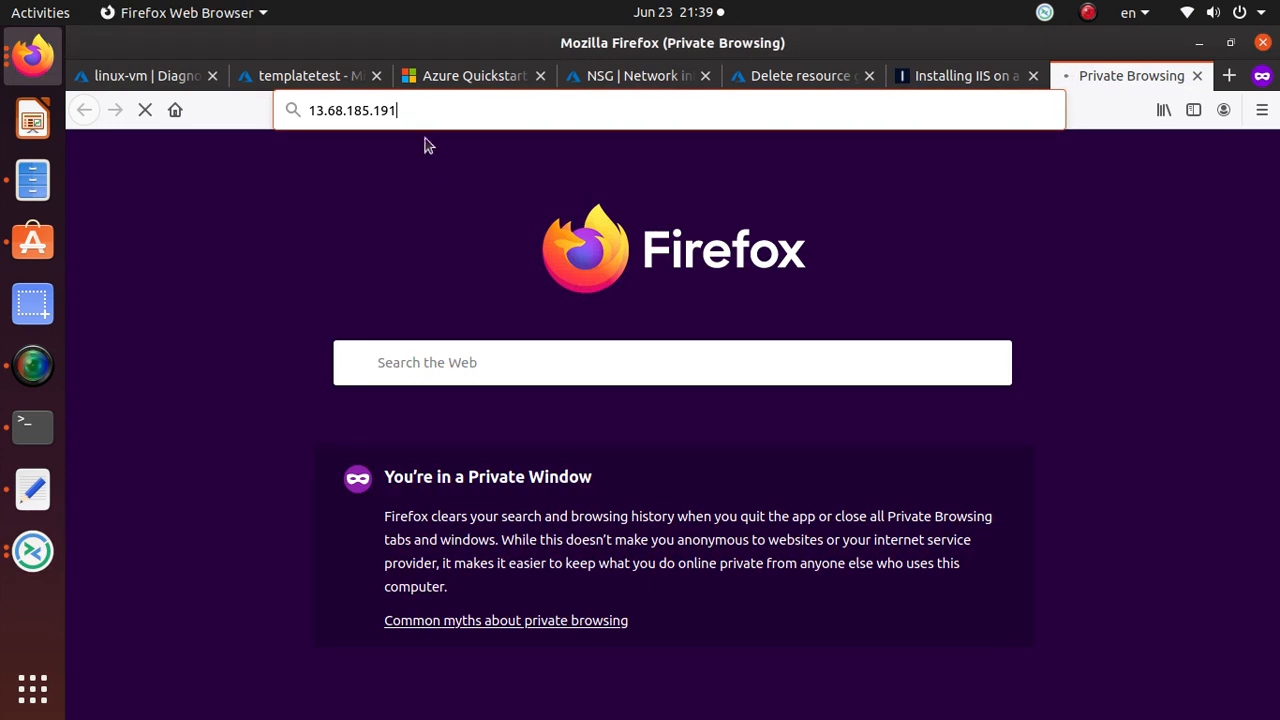
pyautogui.click(408, 110)
pyautogui.press('BackSpace')
pyautogui.press('BackSpace')
pyautogui.press('BackSpace')
pyautogui.press('BackSpace')
pyautogui.press('BackSpace')
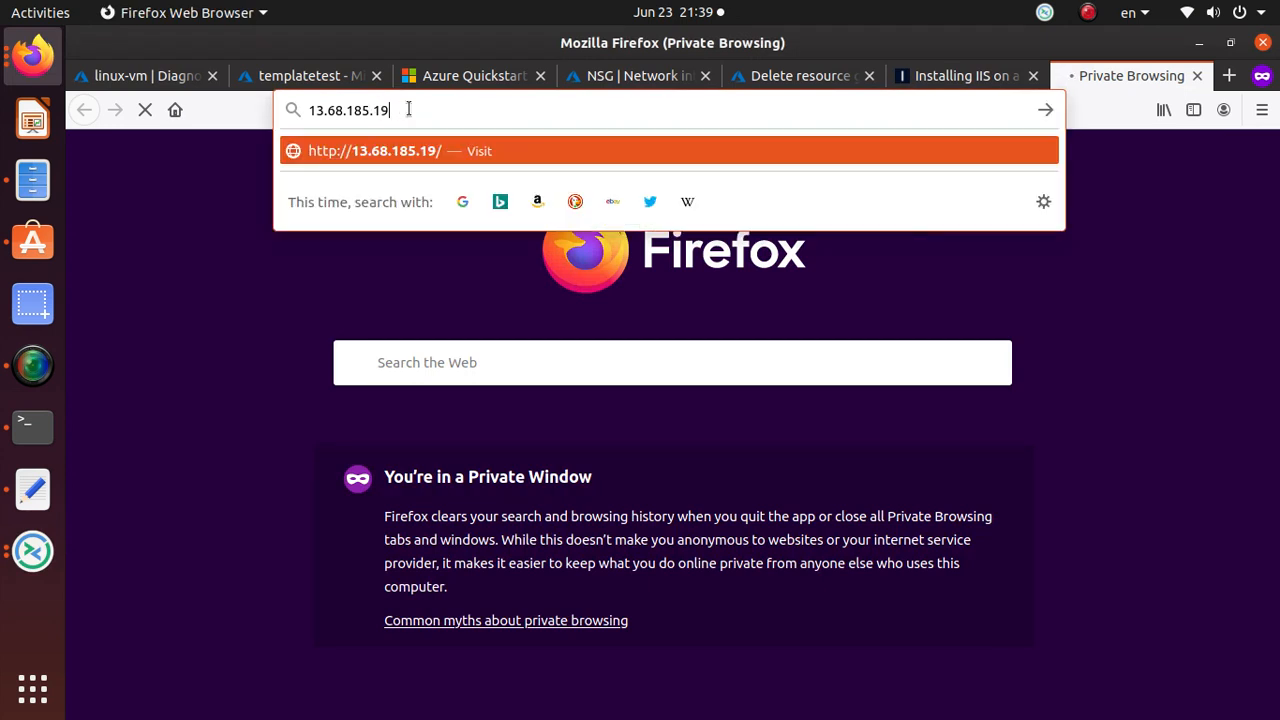
pyautogui.write('6.117')
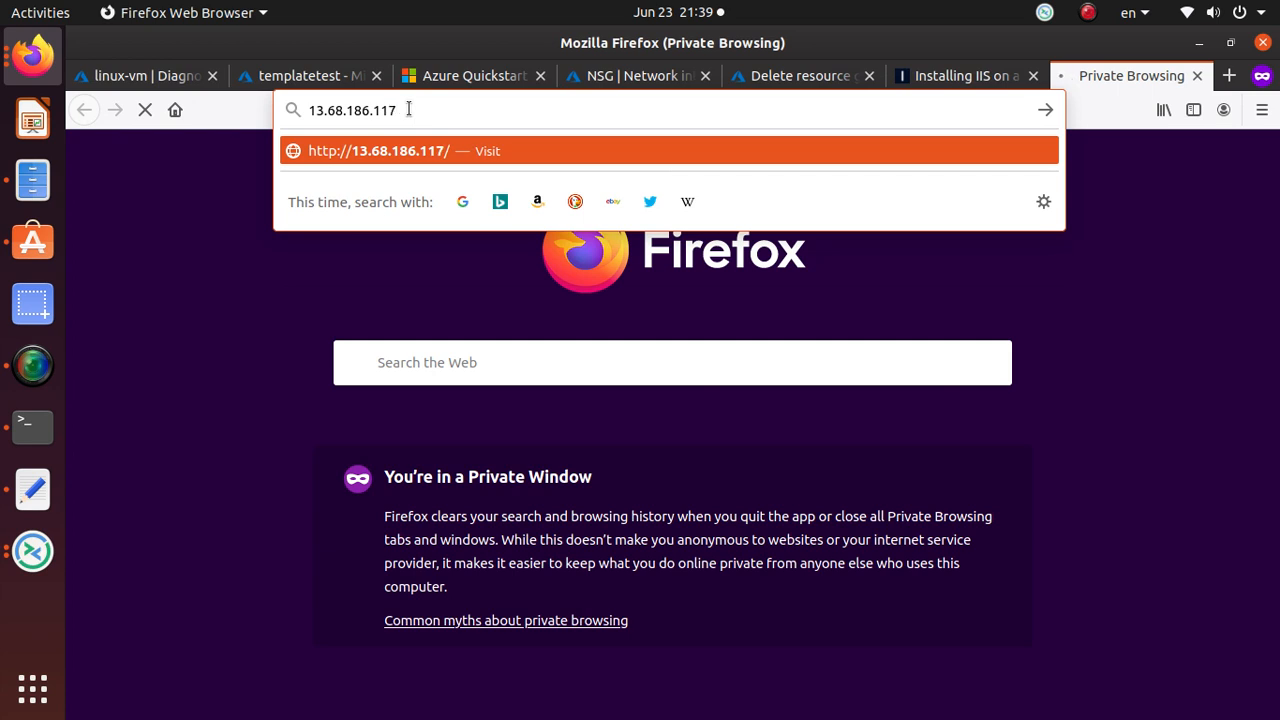
pyautogui.press('Return')
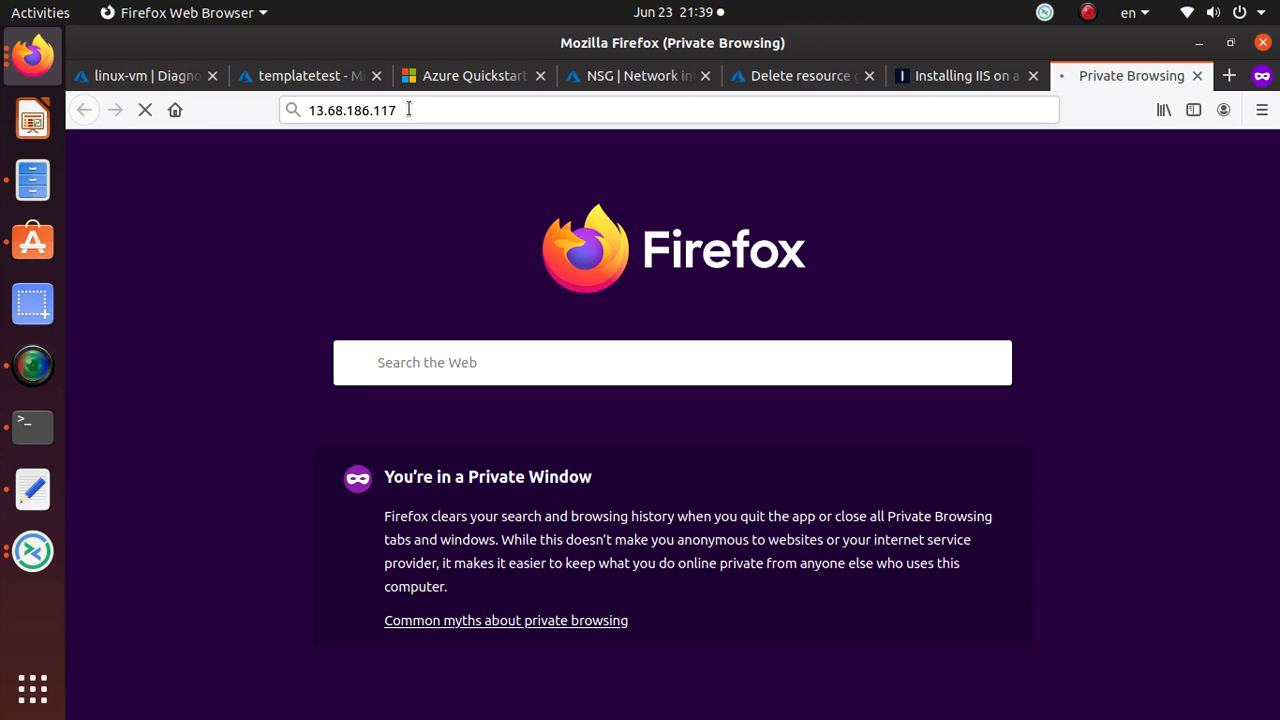
# Close the failed 13.68.185.191 connection in Remmina.
pyautogui.rightClick(15, 452)
pyautogui.click(32, 565)
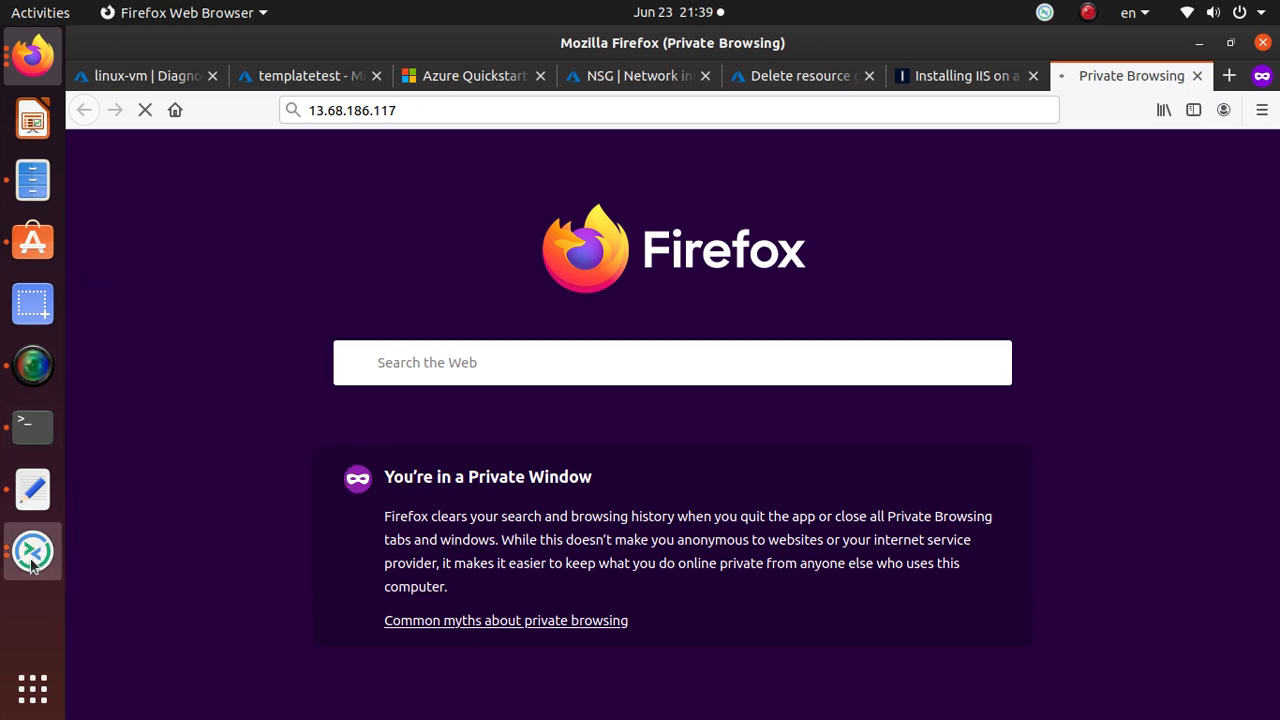
pyautogui.click(580, 234)
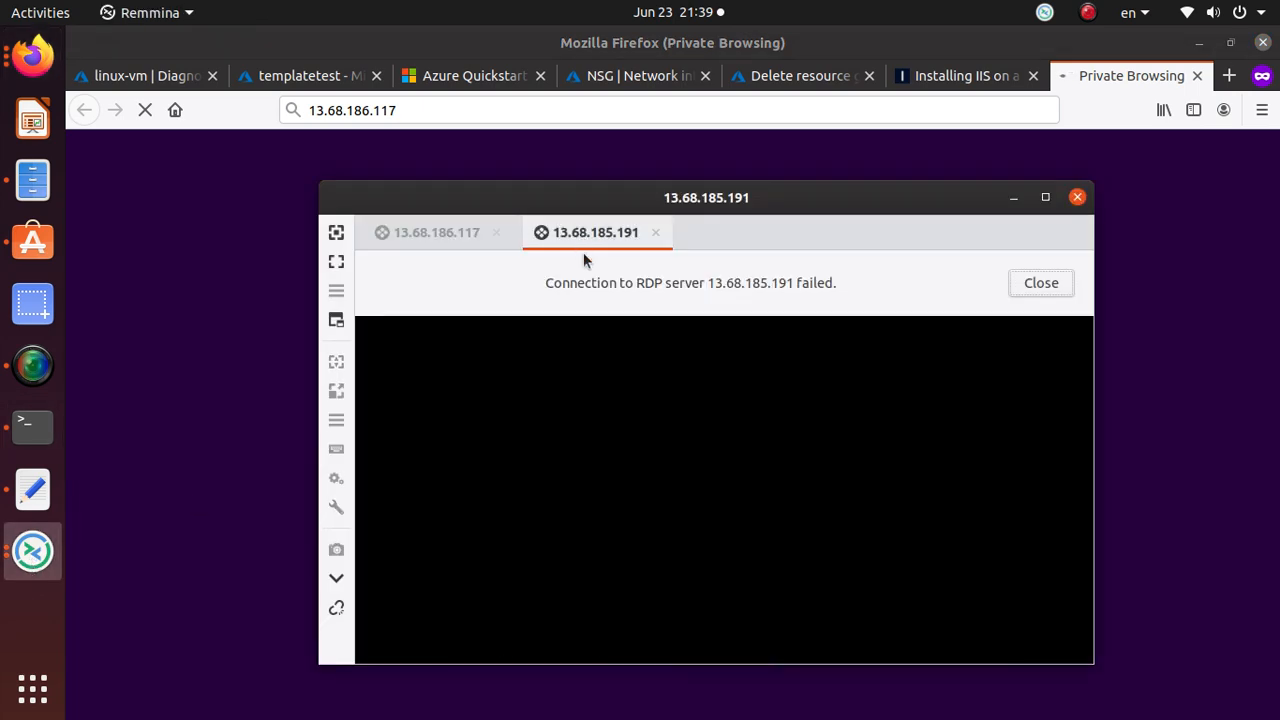
pyautogui.click(1056, 284)
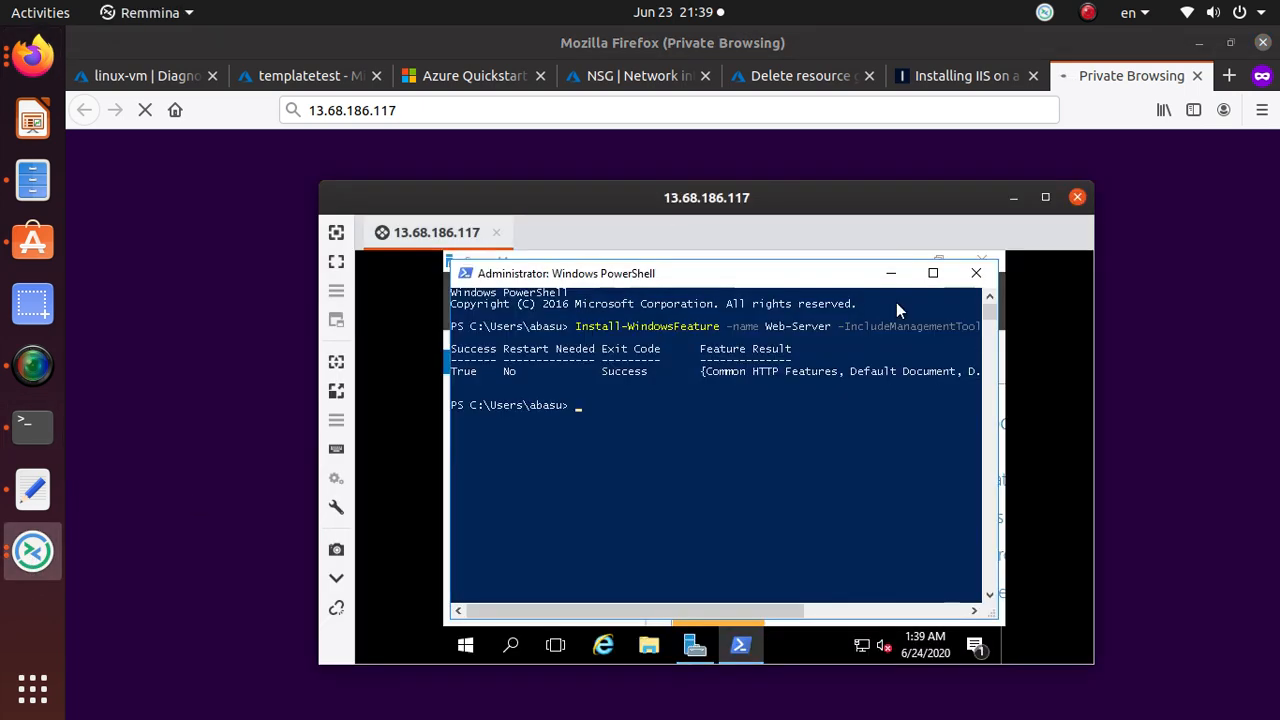
# Open a new Remmina window and reconnect to 13.68.185.191.
pyautogui.rightClick(24, 552)
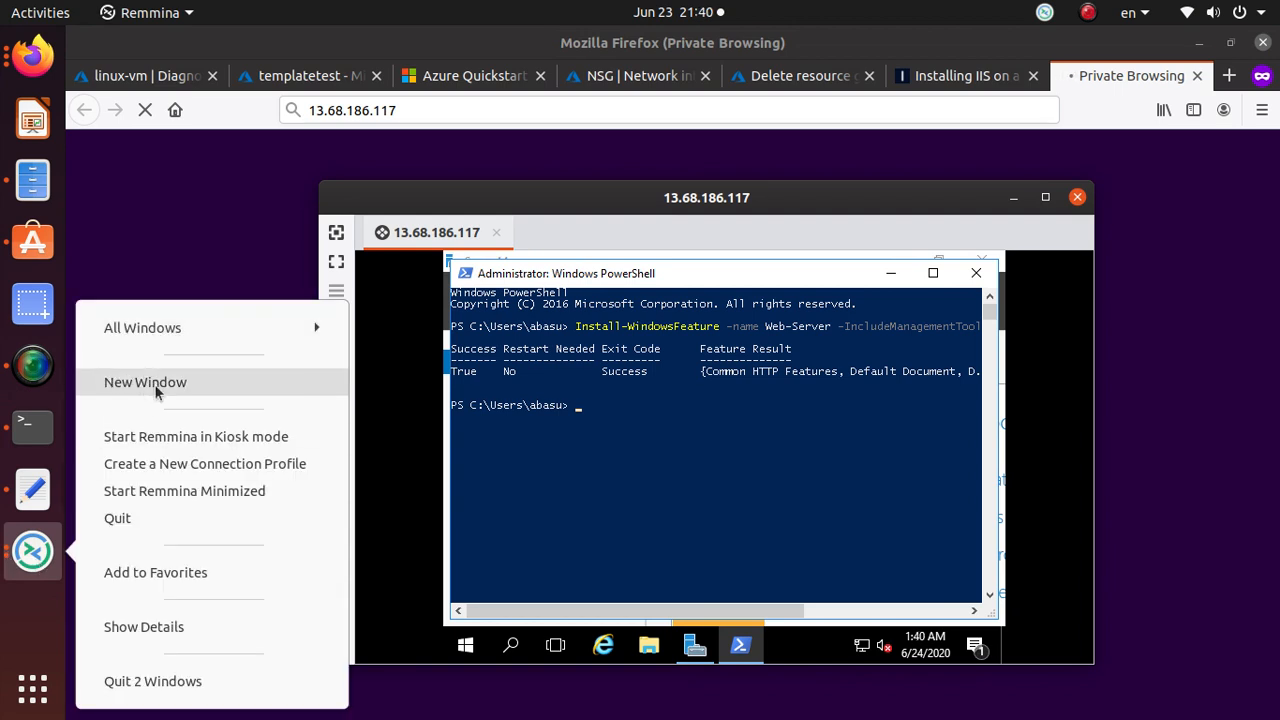
pyautogui.click(154, 384)
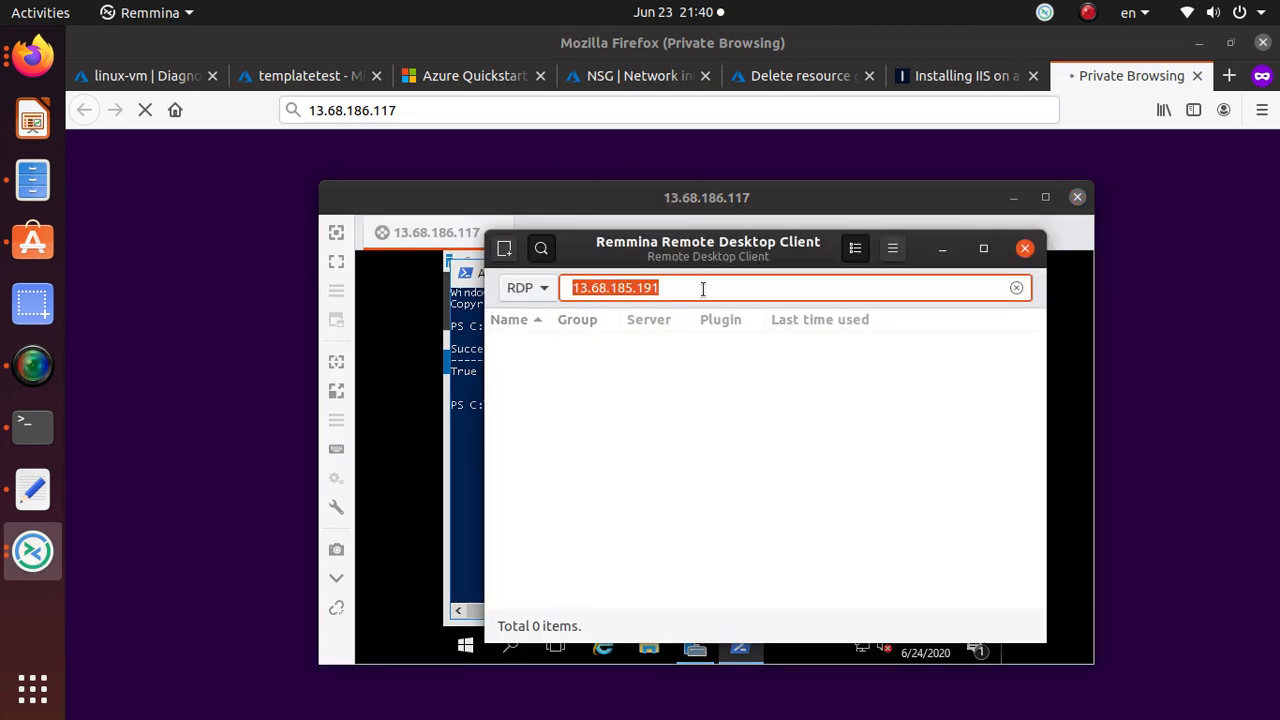
pyautogui.click(864, 288)
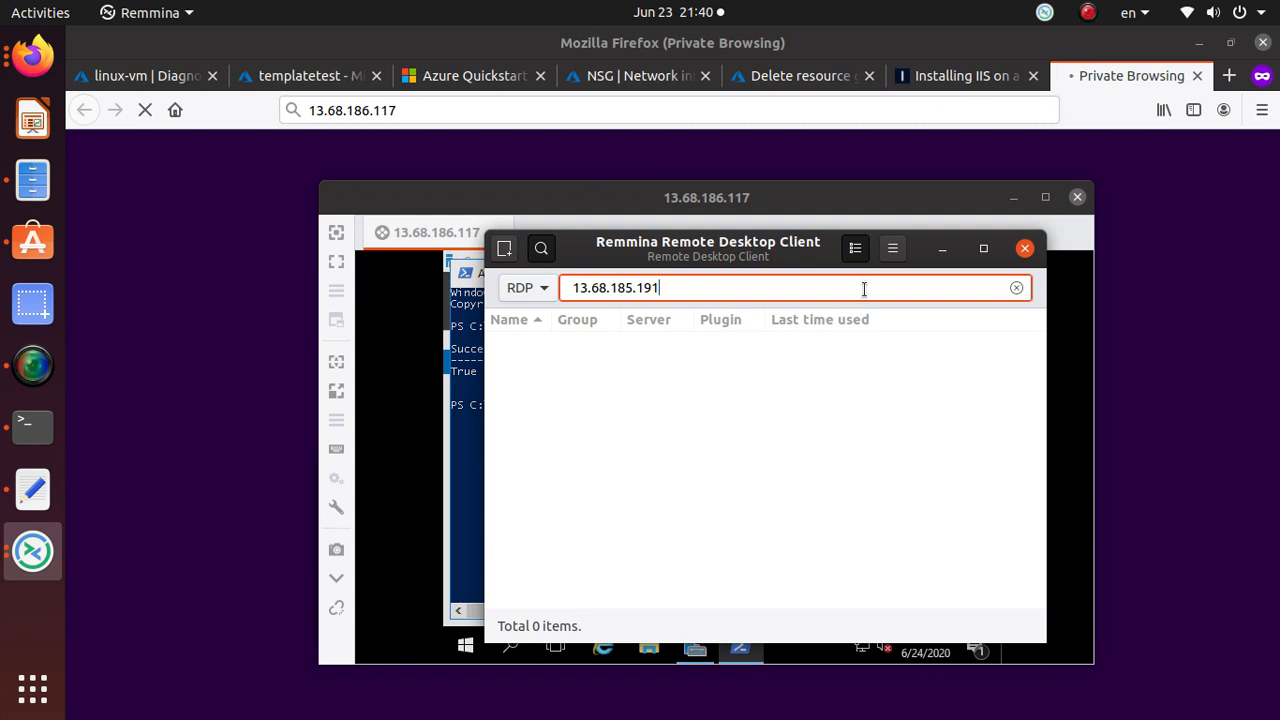
pyautogui.press('Return')
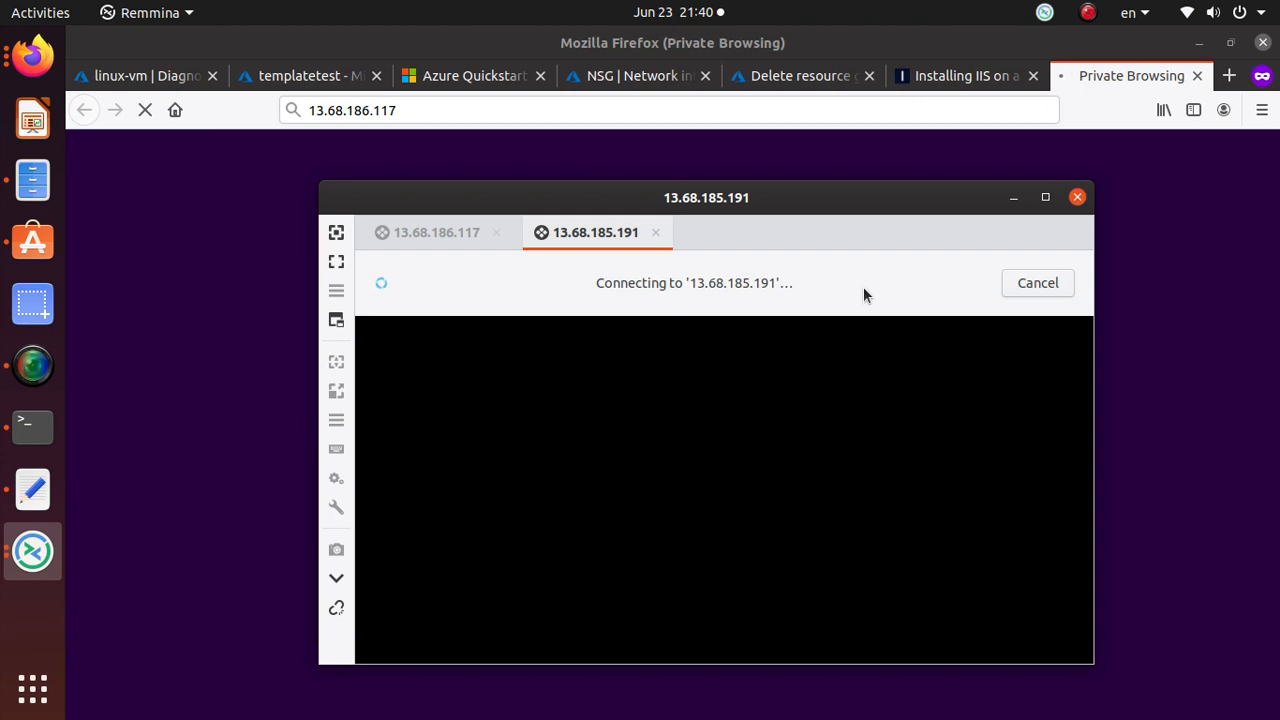
pyautogui.click(36, 378)
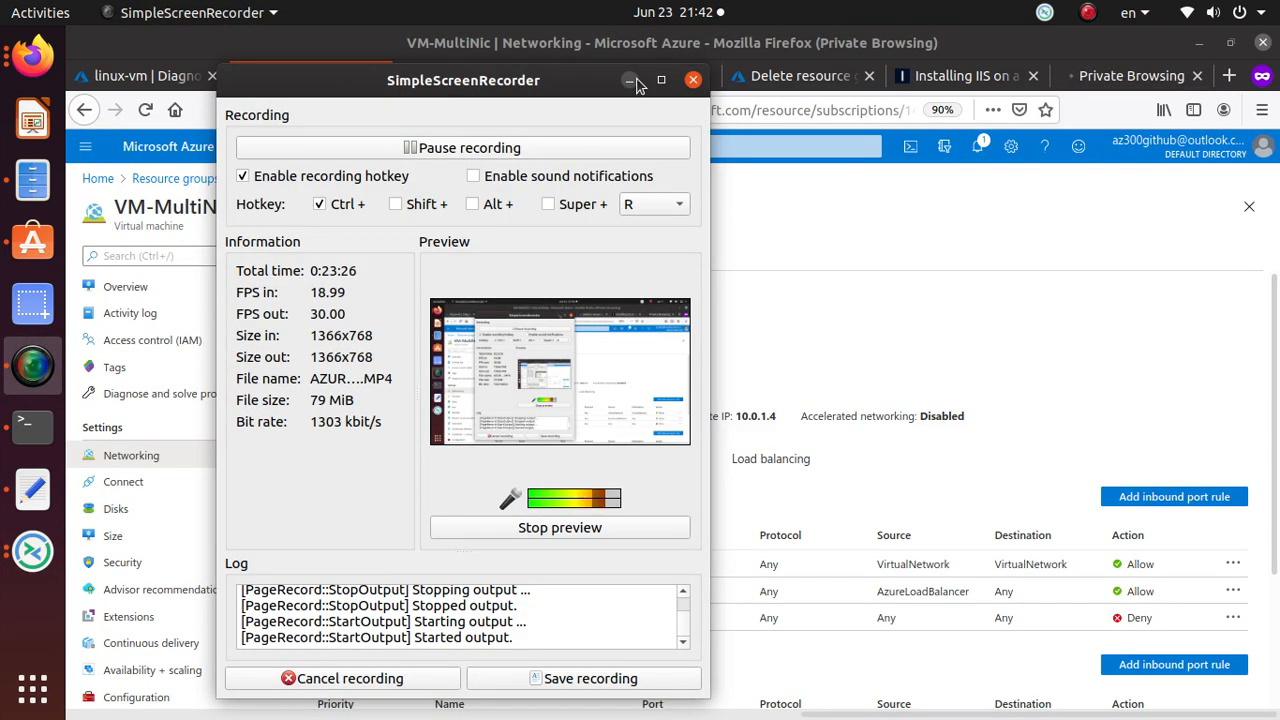
pyautogui.click(630, 81)
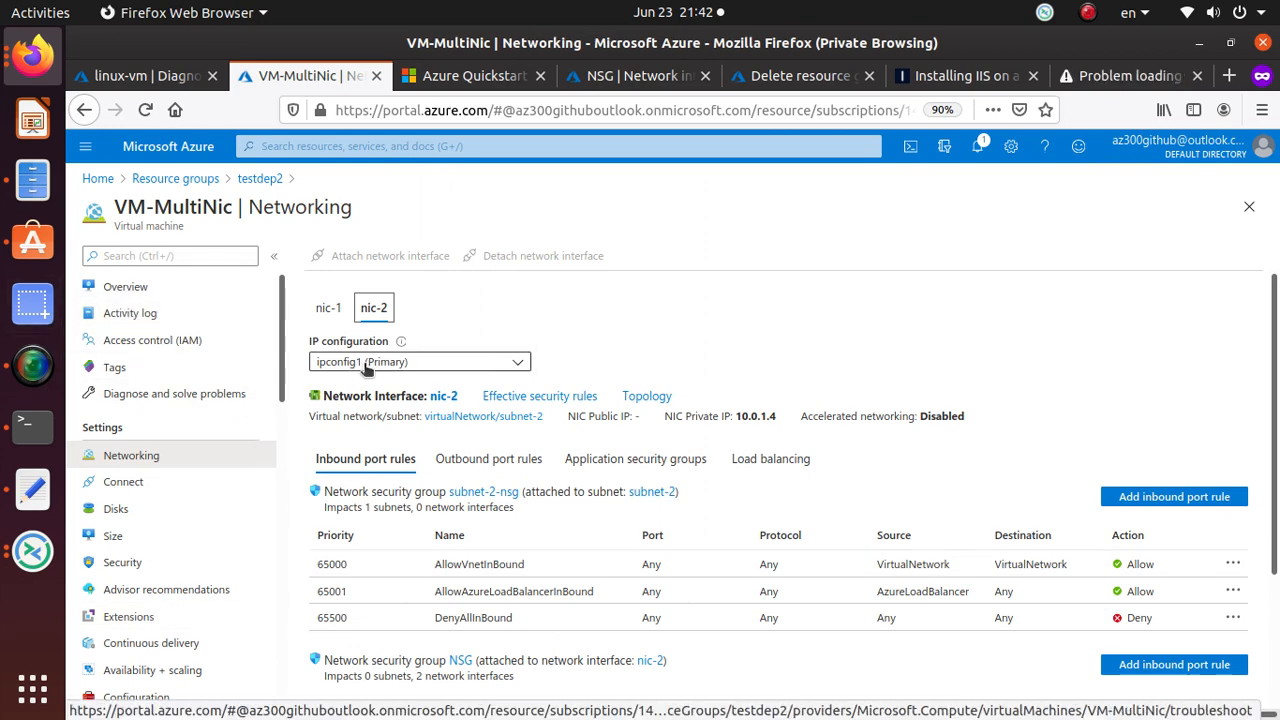
# Check nic-1's public IP 13.68.186.117, then open the NSG from testdep2.
pyautogui.click(328, 310)
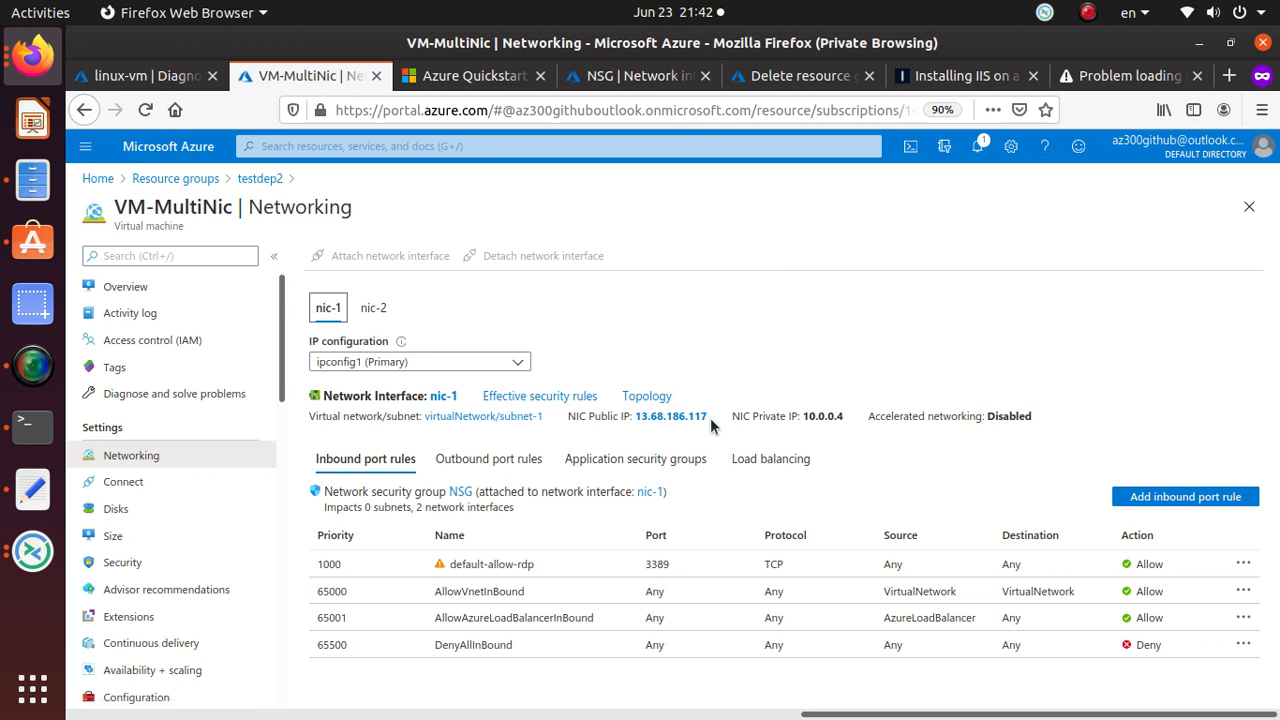
pyautogui.moveTo(709, 417); pyautogui.dragTo(640, 425)
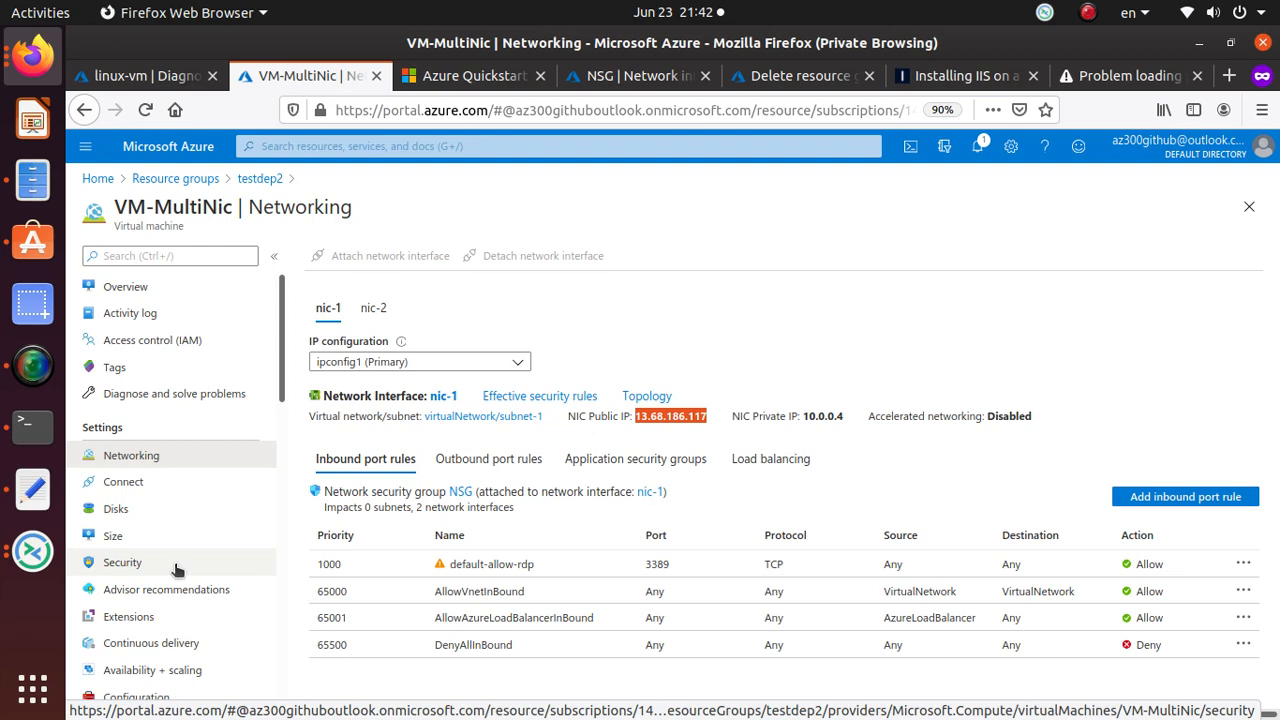
pyautogui.click(263, 181)
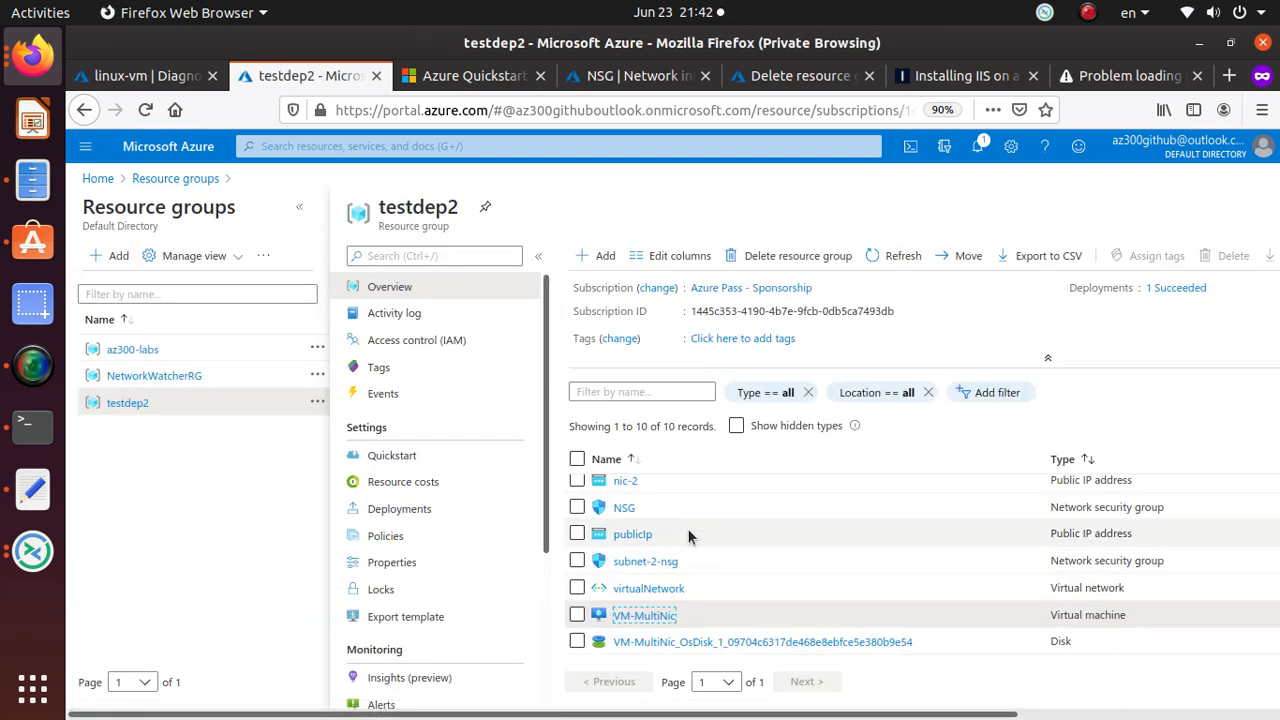
pyautogui.click(620, 509)
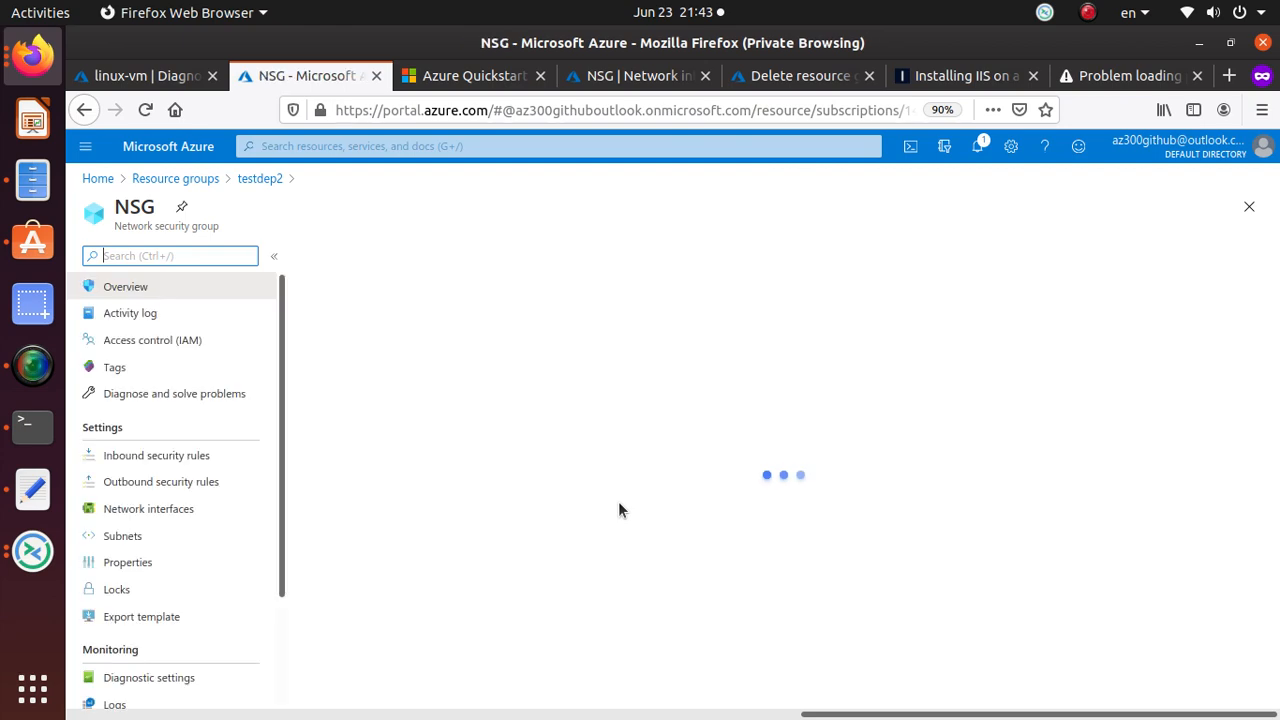
# Add inbound rule Port_80 allowing TCP destination port 80.
pyautogui.scroll(-2, 622, 511)
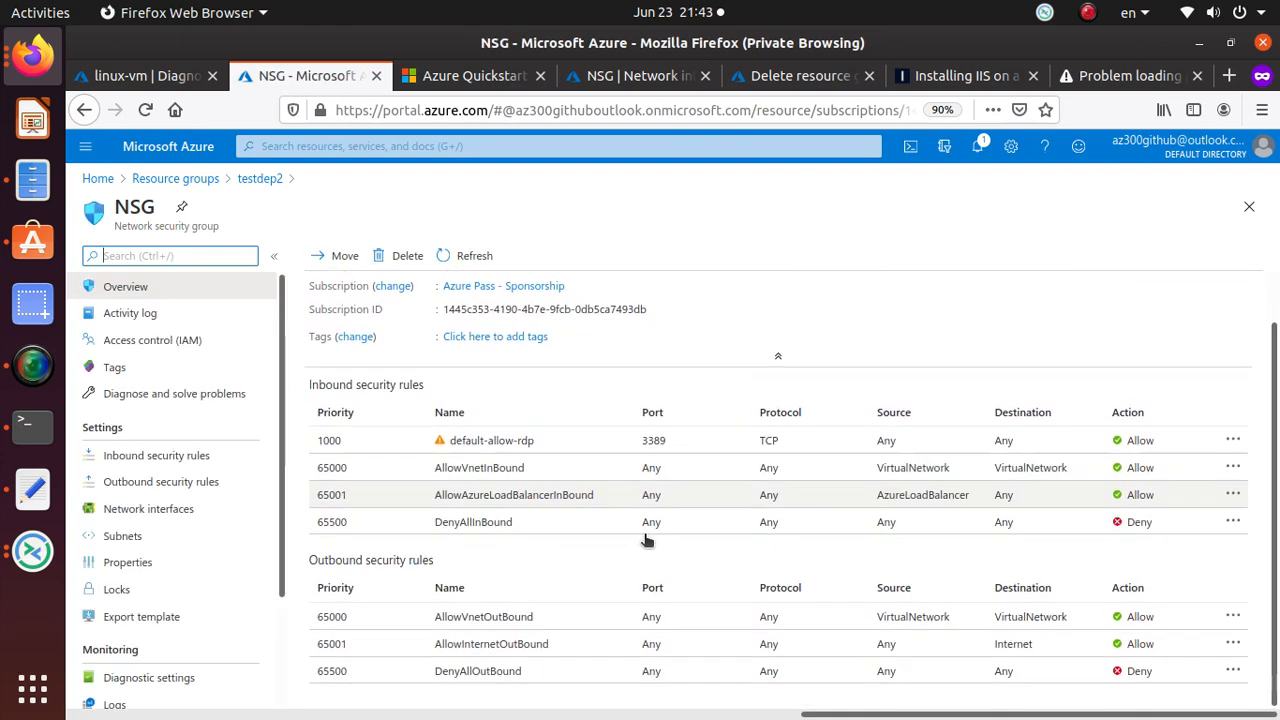
pyautogui.scroll(2, 646, 537)
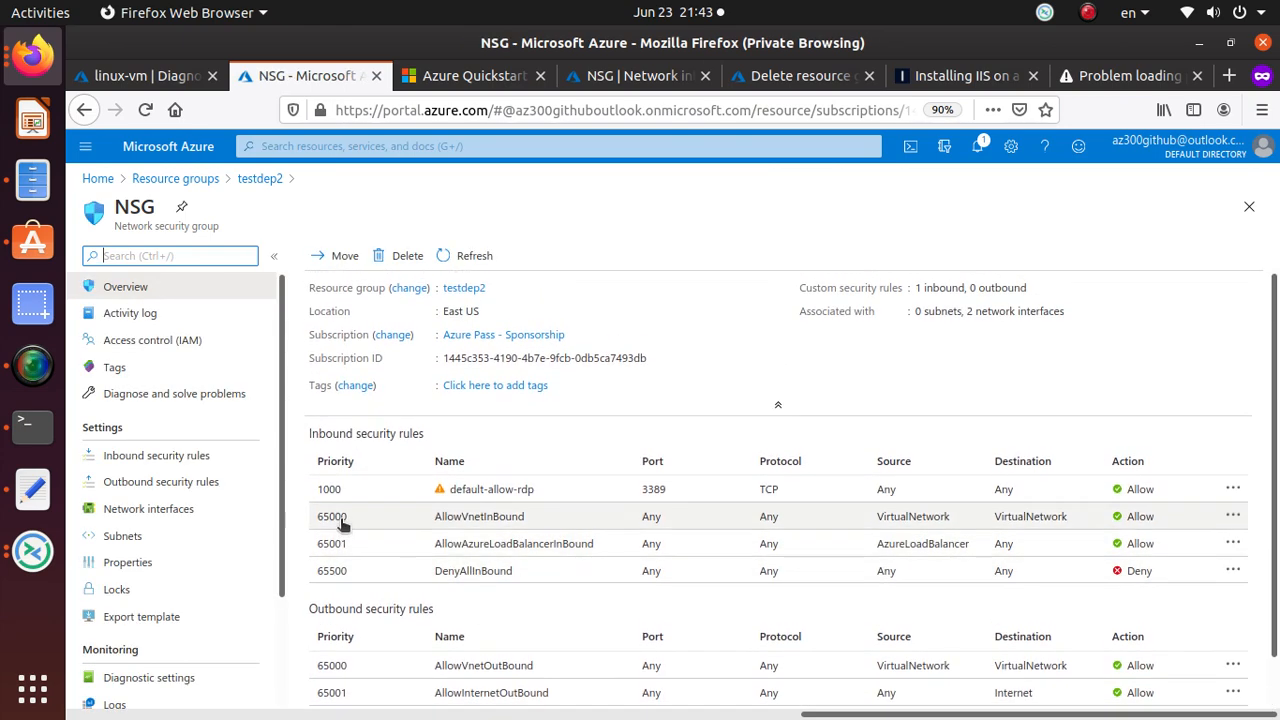
pyautogui.click(183, 456)
pyautogui.click(338, 256)
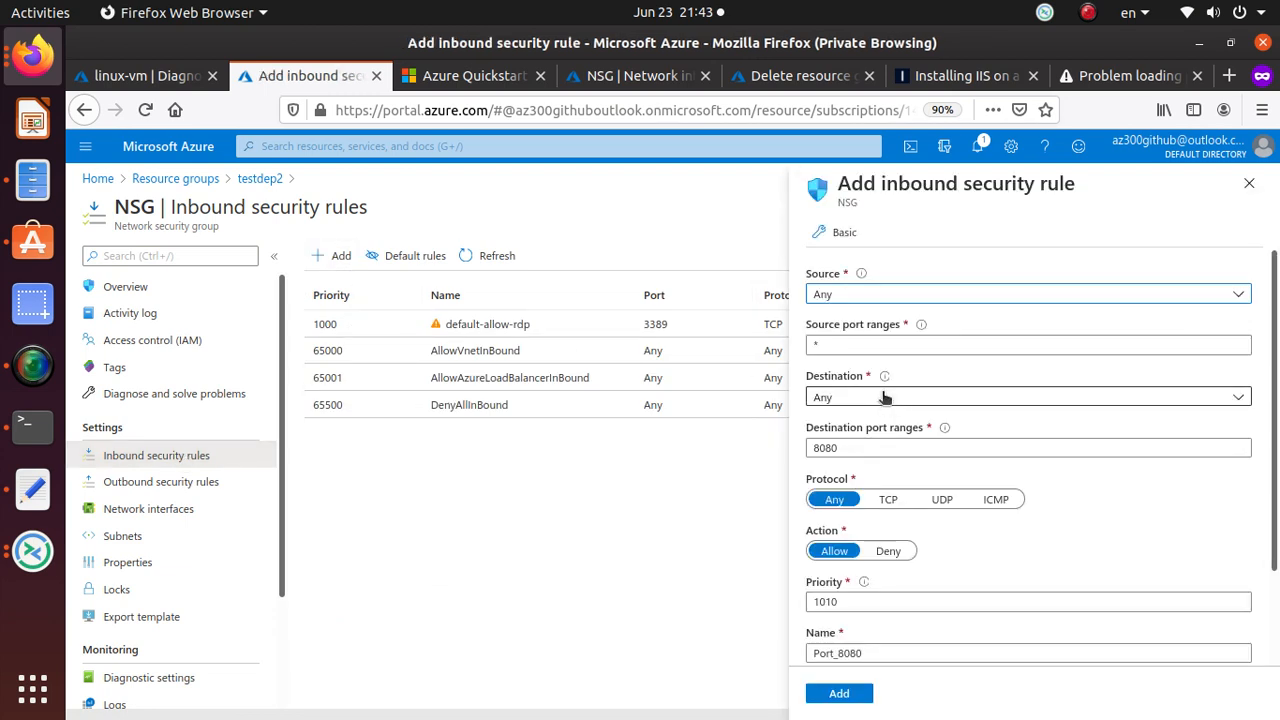
pyautogui.doubleClick(894, 343)
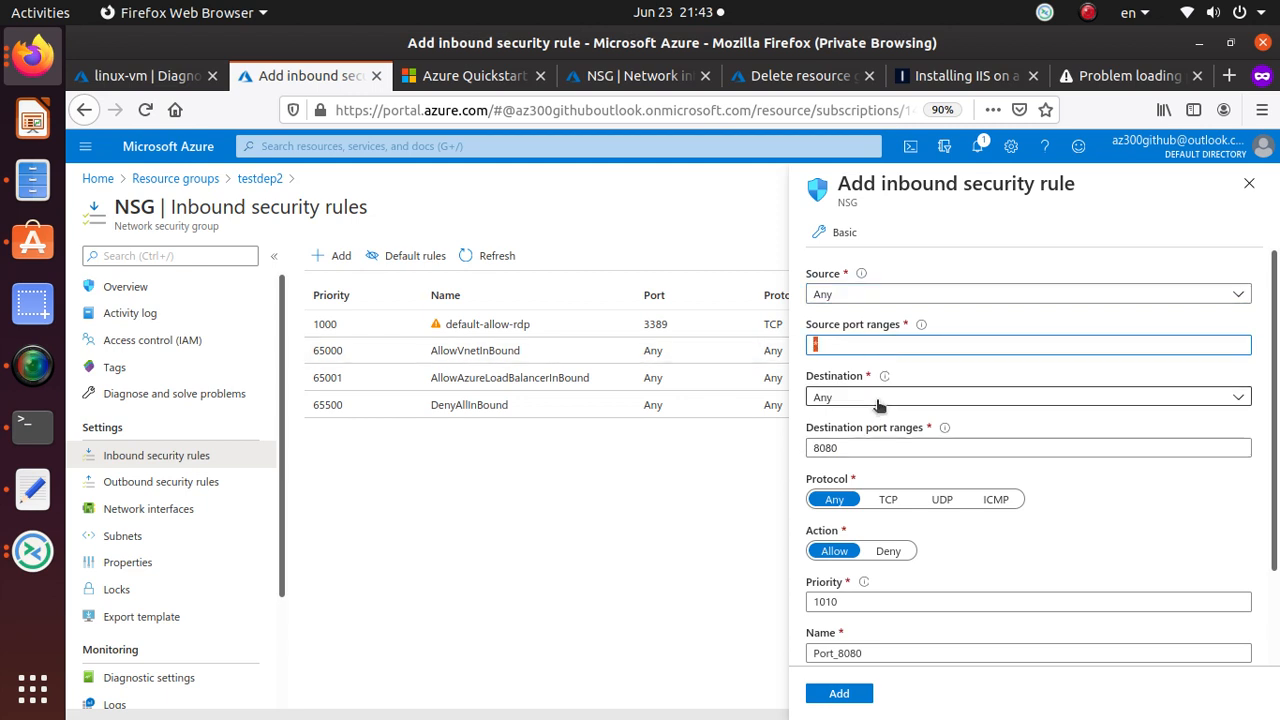
pyautogui.click(838, 400)
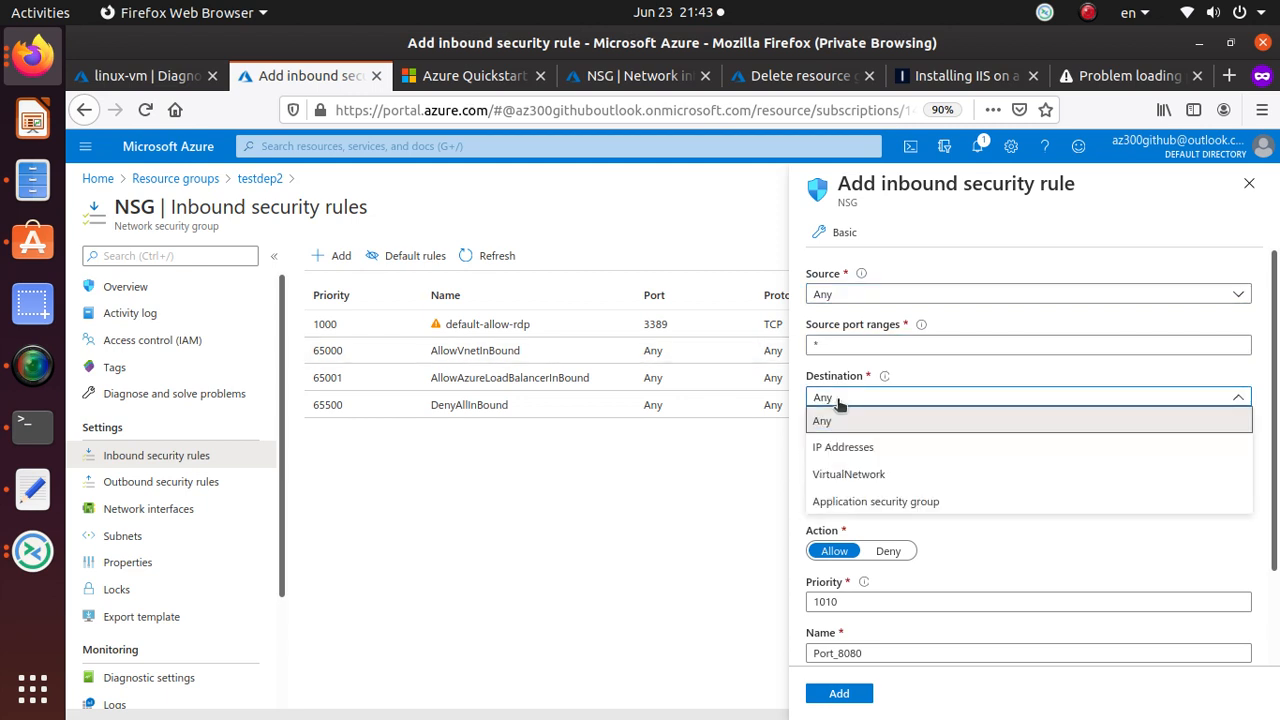
pyautogui.click(838, 398)
pyautogui.doubleClick(850, 448)
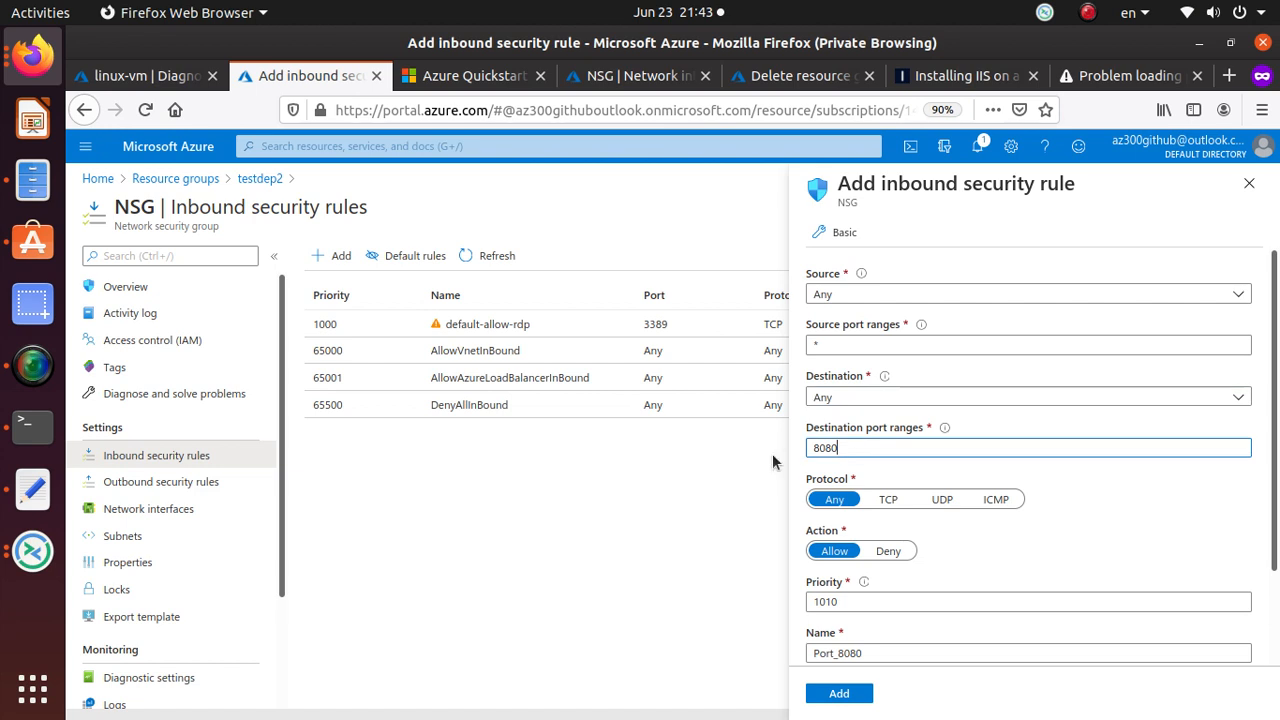
pyautogui.write('80')
pyautogui.click(888, 503)
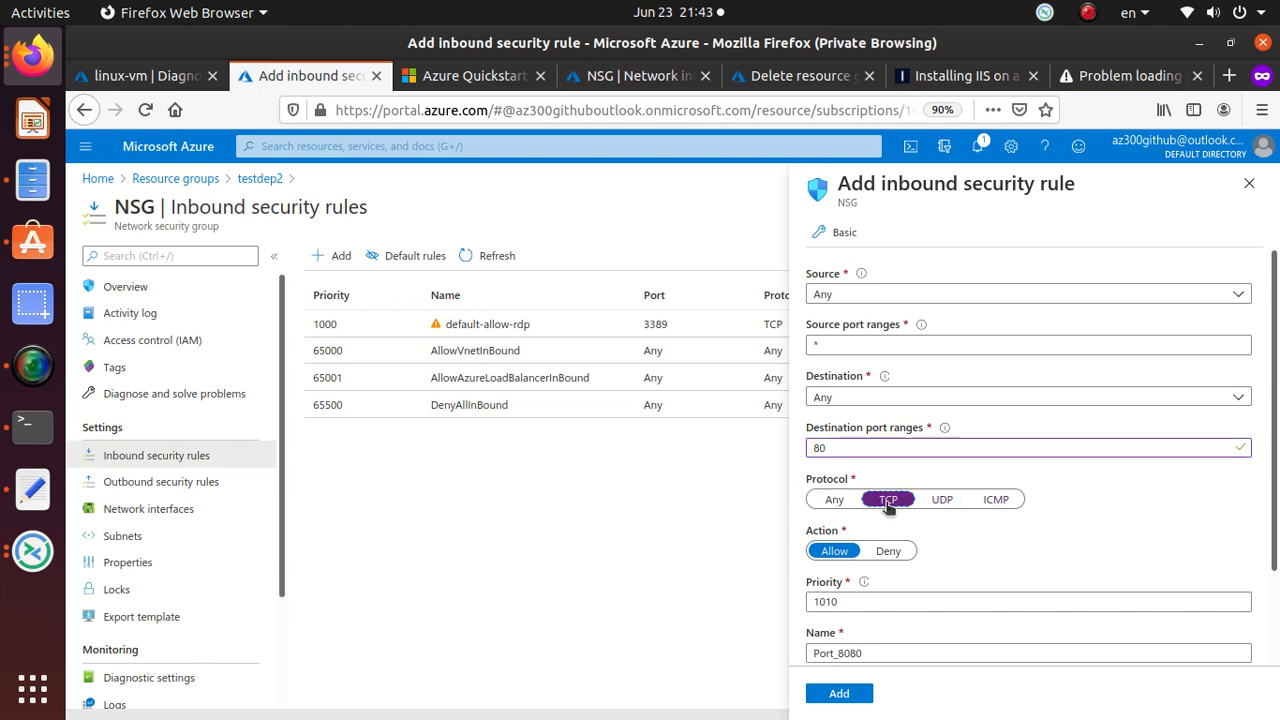
pyautogui.scroll(-2, 1017, 594)
pyautogui.click(895, 562)
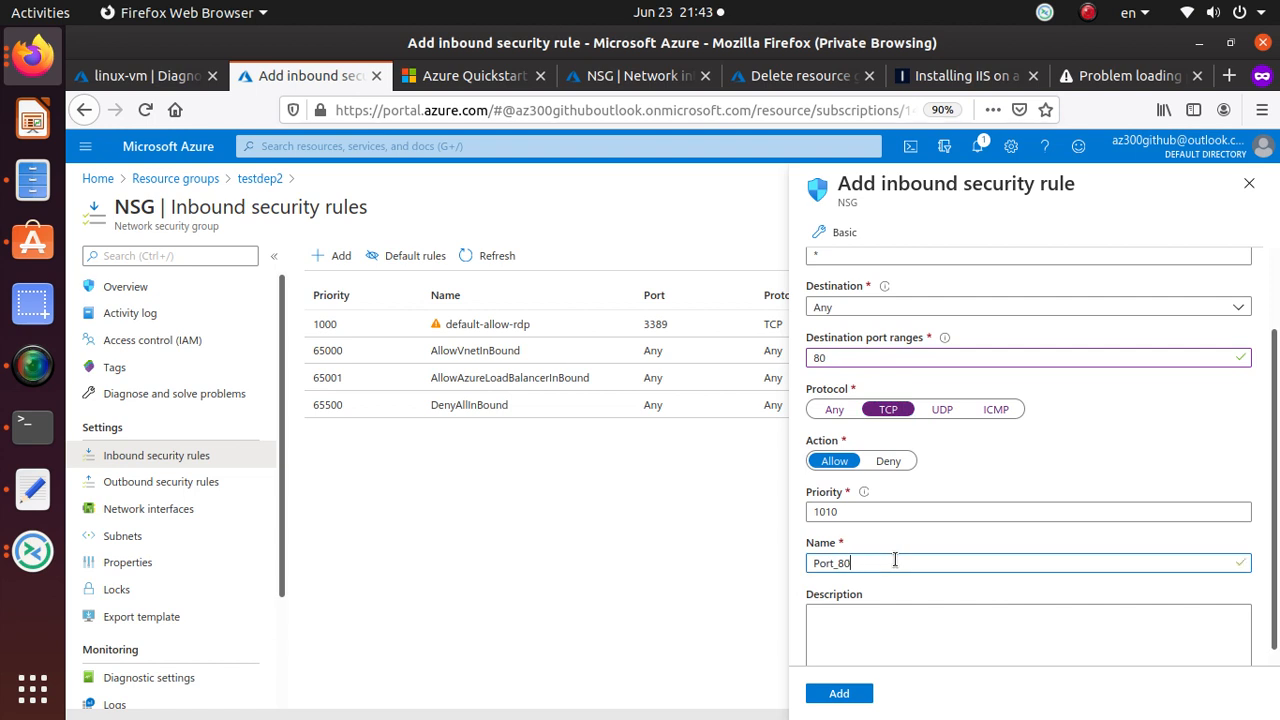
pyautogui.click(870, 694)
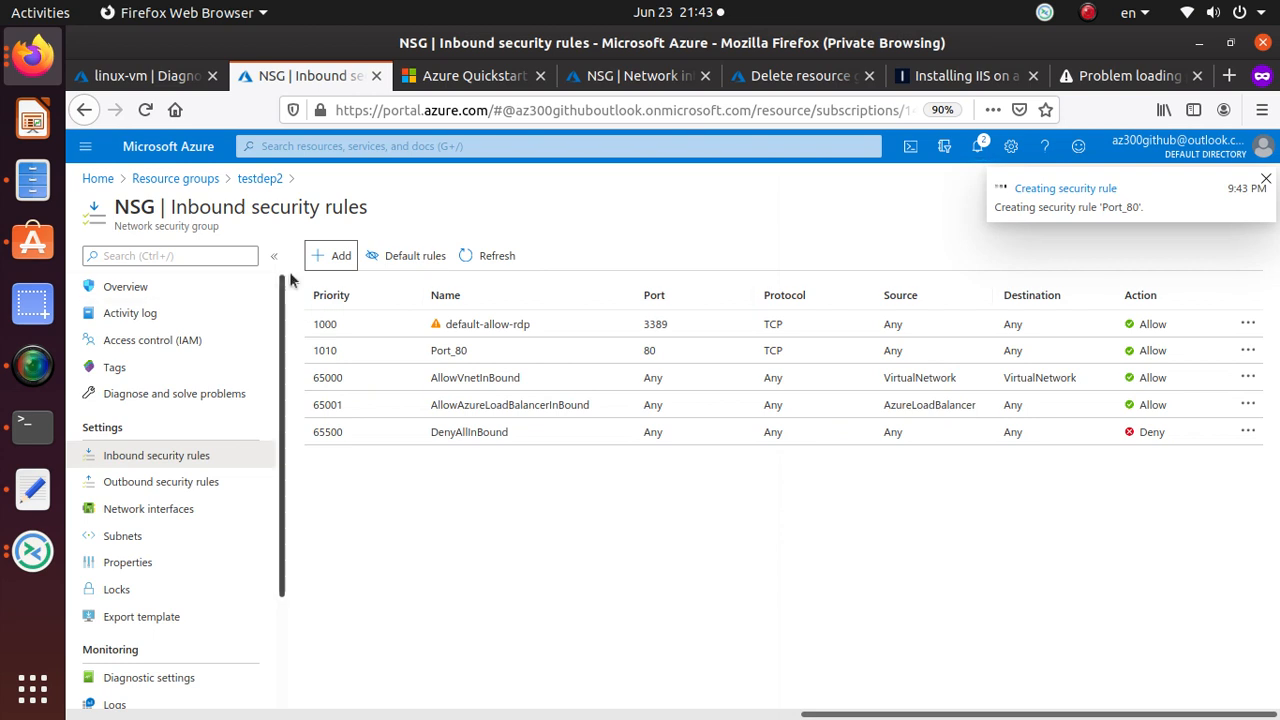
# Add inbound rule Port_443 allowing TCP destination port 443.
pyautogui.click(335, 258)
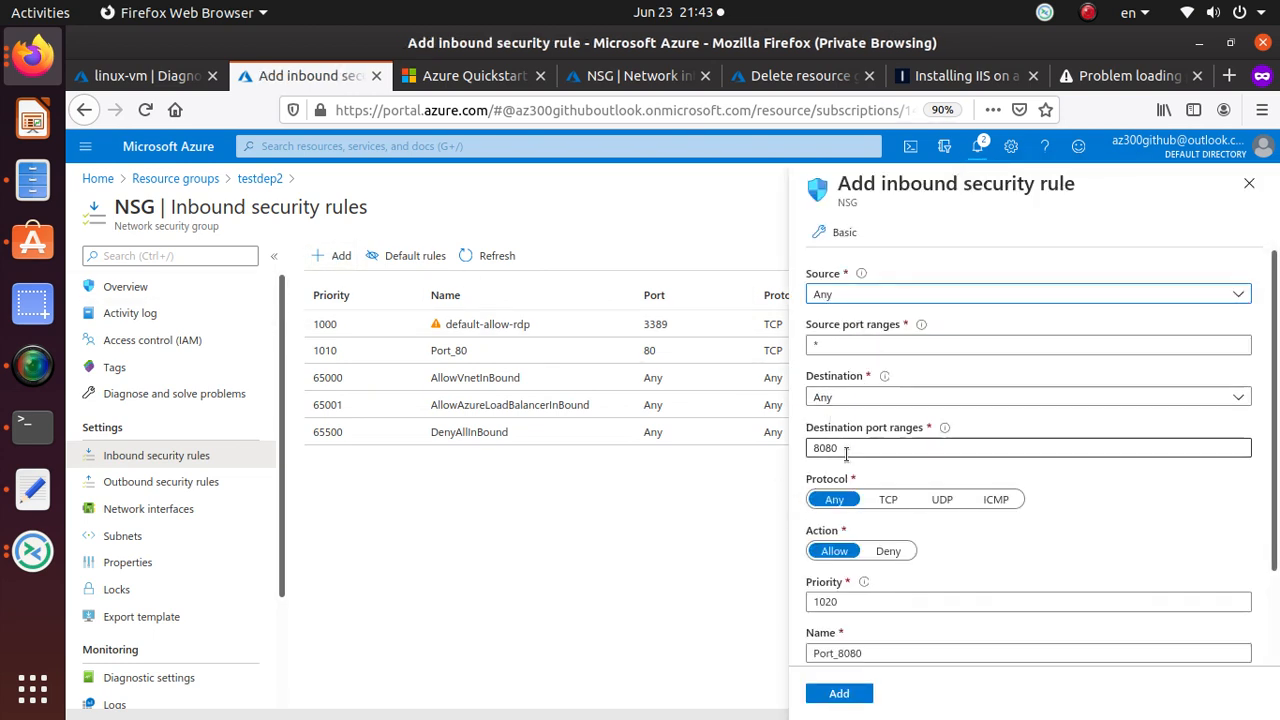
pyautogui.doubleClick(826, 448)
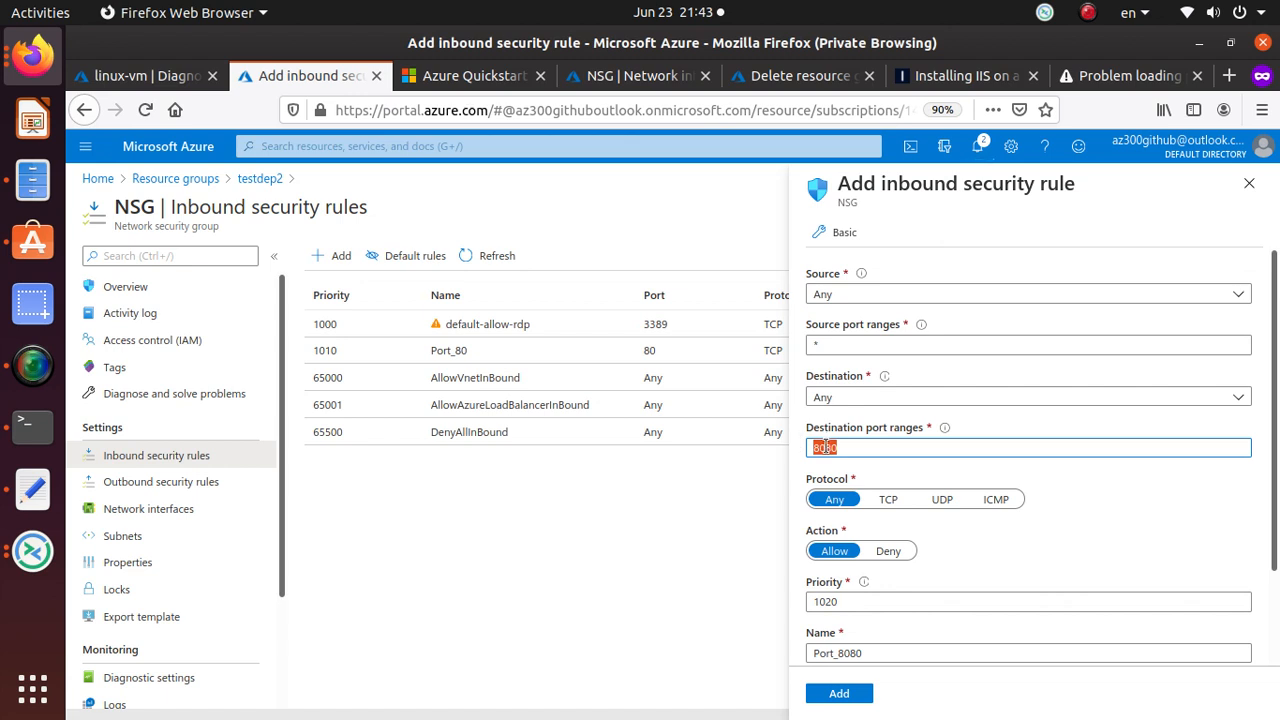
pyautogui.write('443')
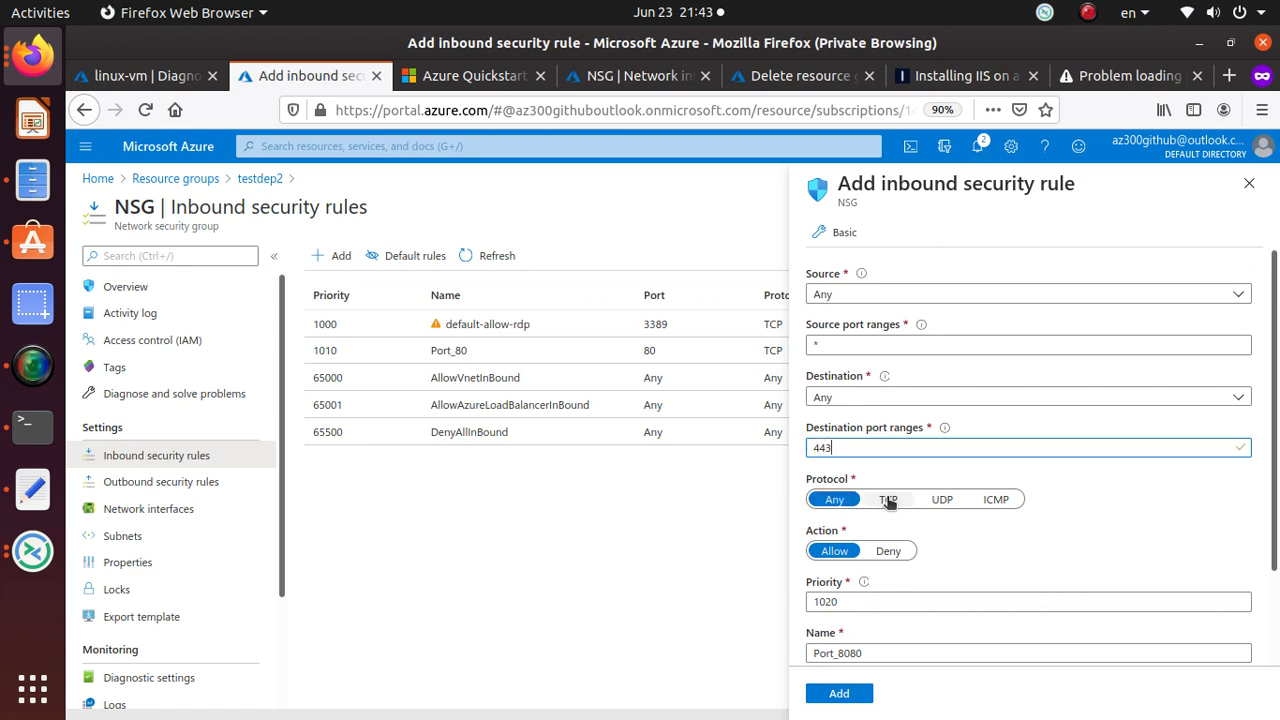
pyautogui.click(888, 499)
pyautogui.scroll(-2, 865, 610)
pyautogui.click(857, 564)
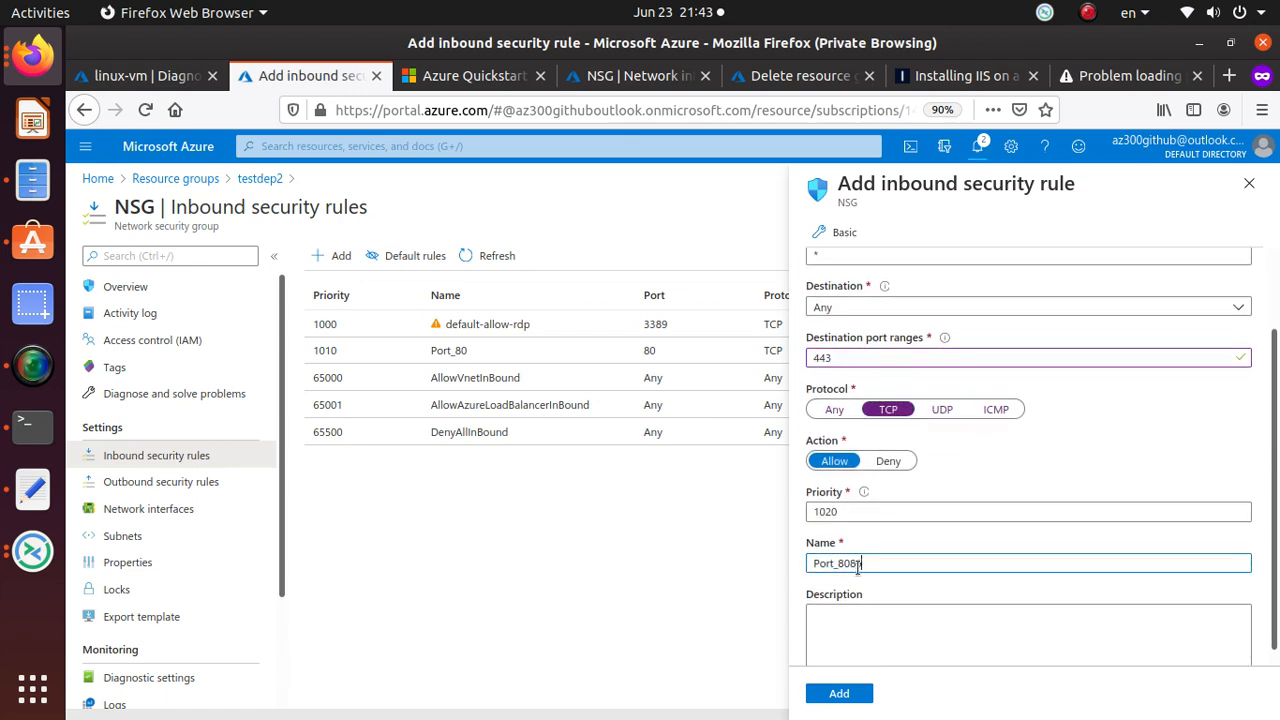
pyautogui.write('443')
pyautogui.scroll(3, 947, 595)
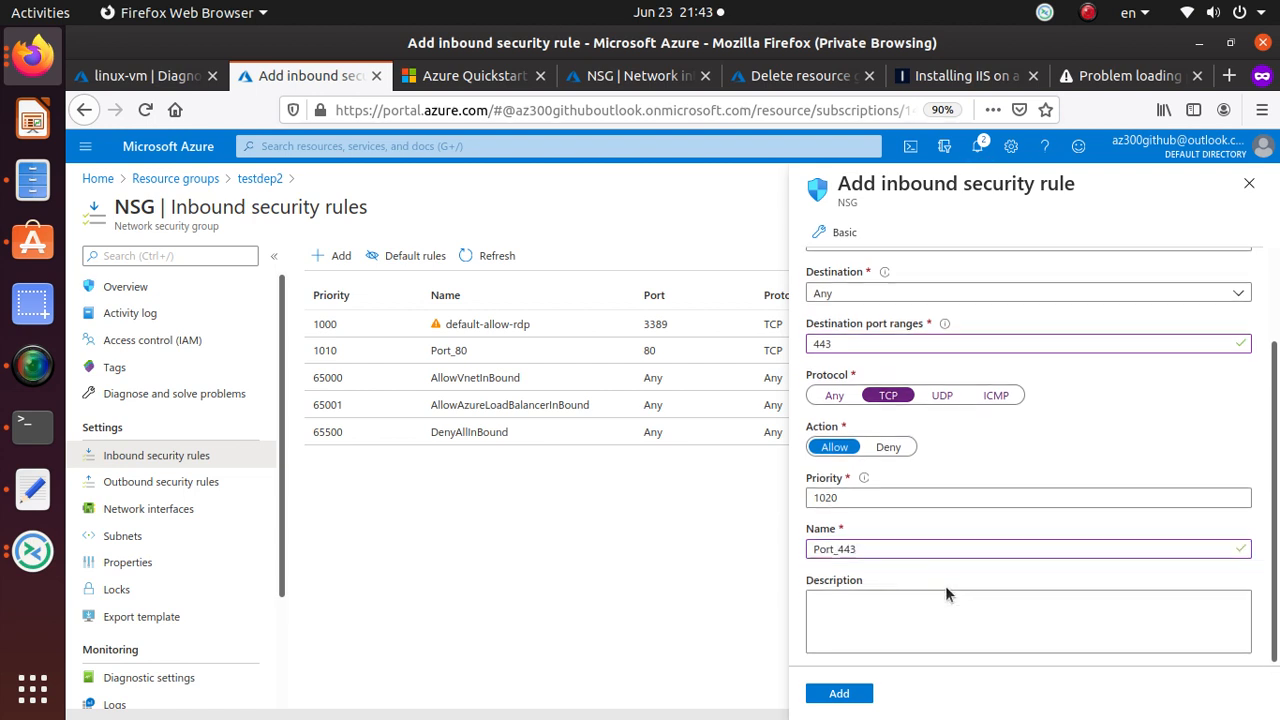
pyautogui.scroll(-3, 945, 590)
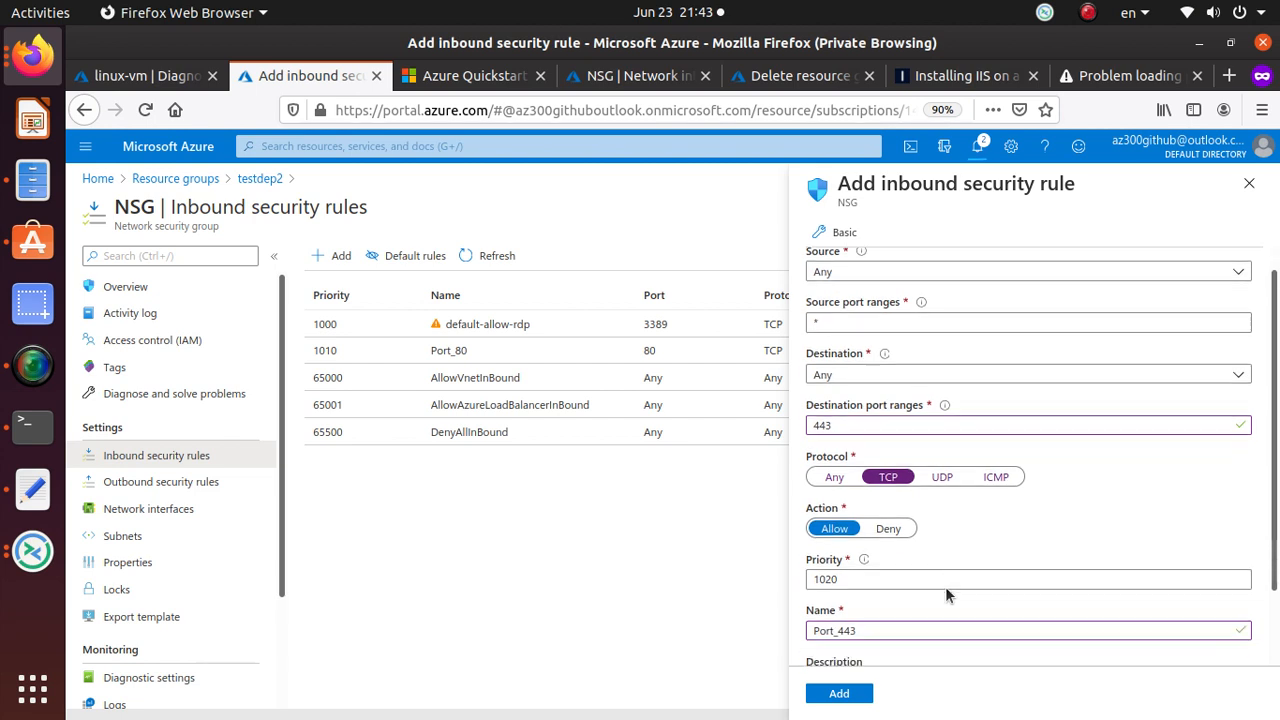
pyautogui.click(836, 693)
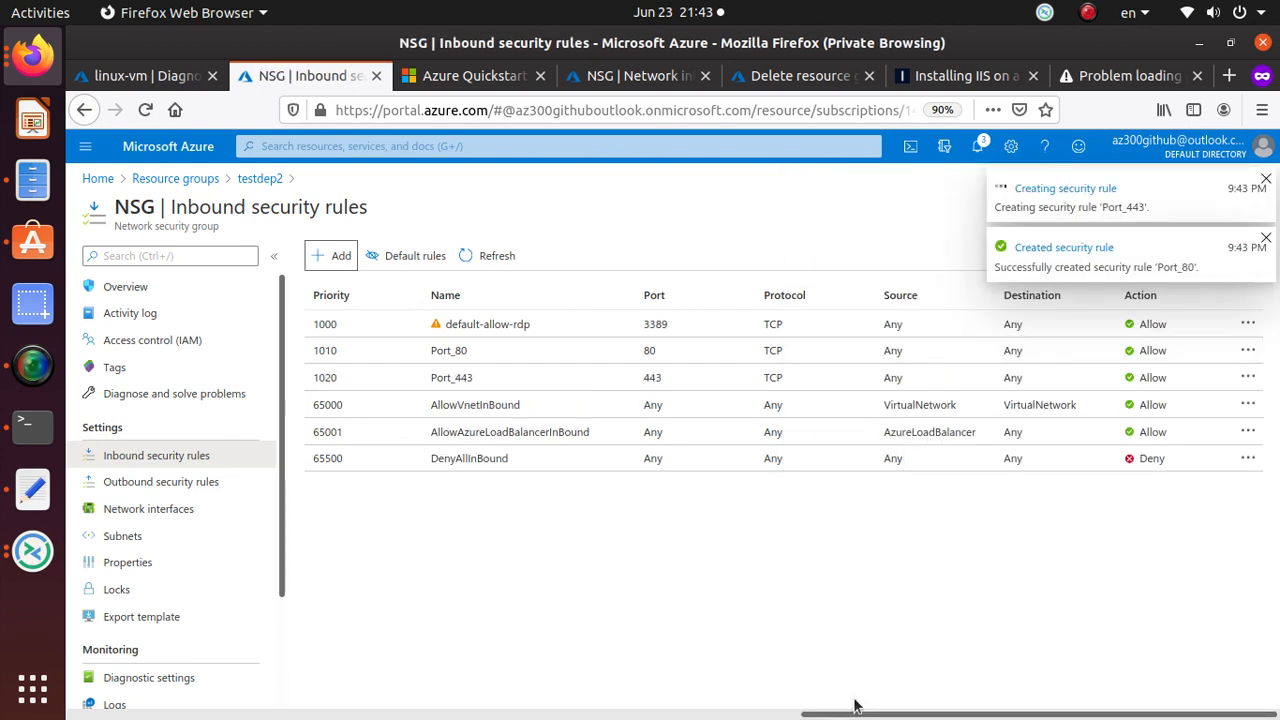
# Retry loading 13.68.186.117, then return to the NSG's Network interfaces page.
pyautogui.click(1091, 78)
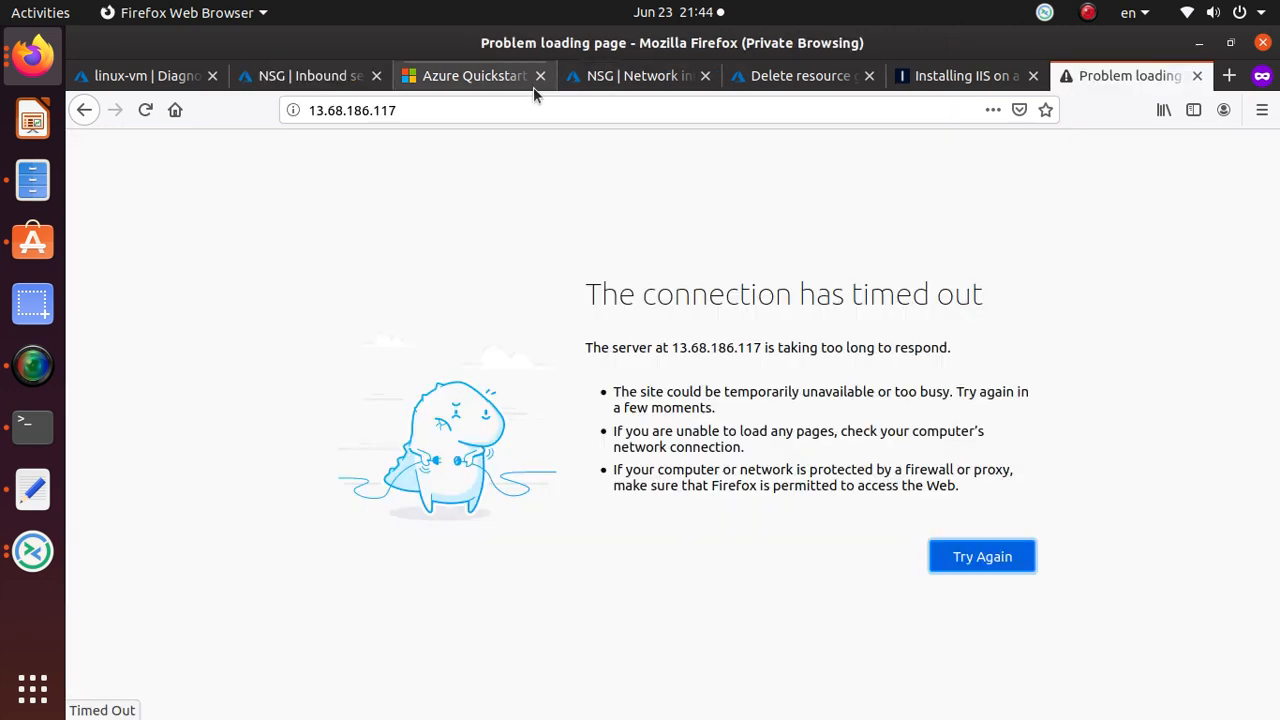
pyautogui.click(467, 110)
pyautogui.press('Return')
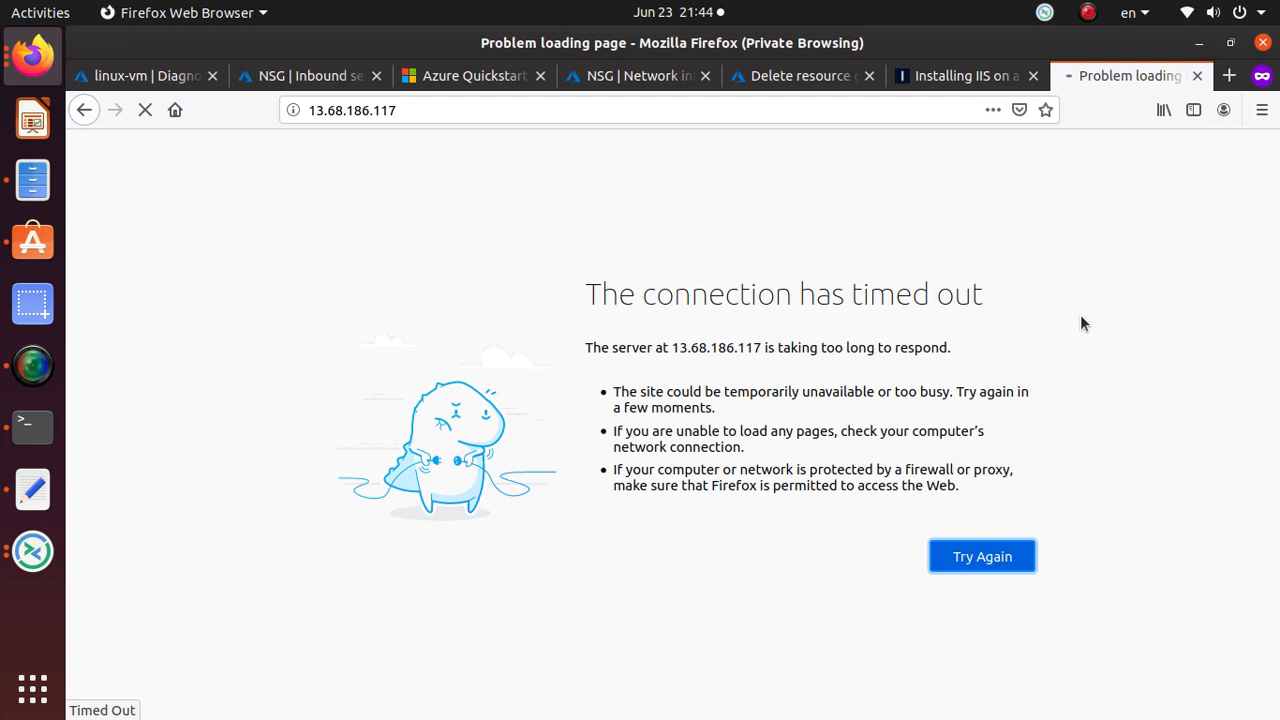
pyautogui.hotkey('alt', 'Tab')
pyautogui.hotkey('alt', 'Tab')
pyautogui.hotkey('alt', 'Tab')
pyautogui.hotkey('alt', 'Tab')
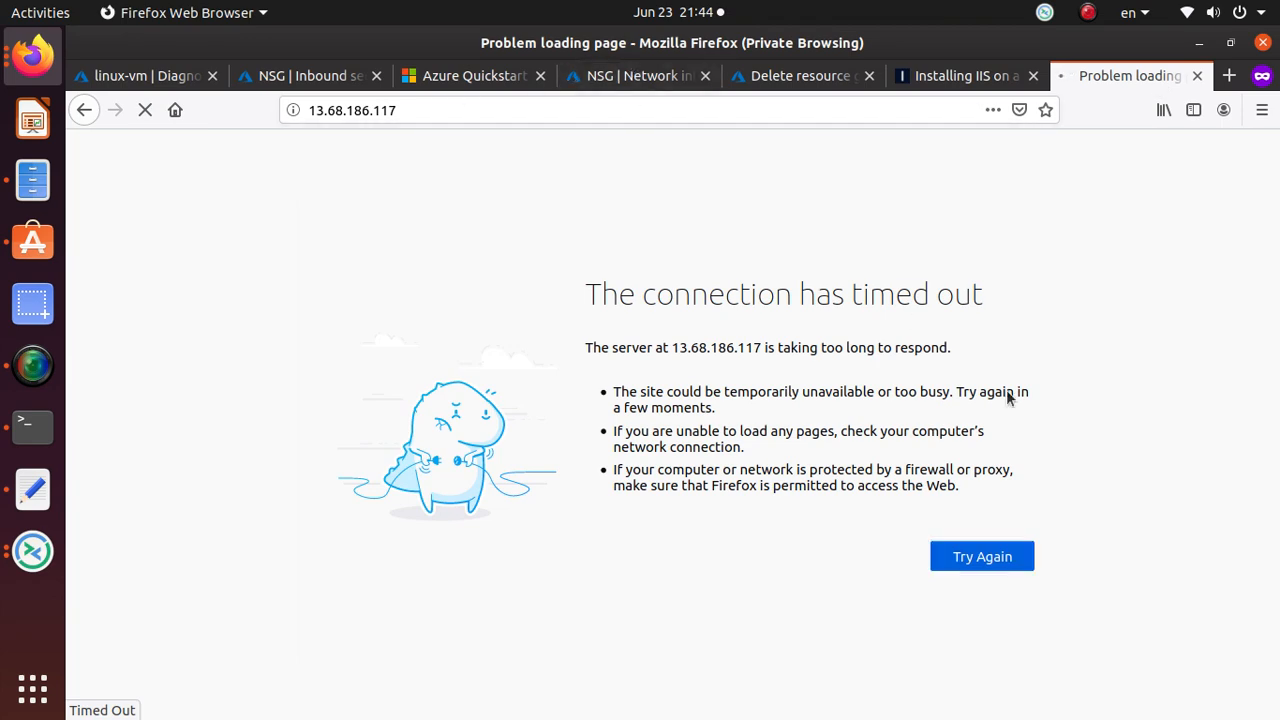
pyautogui.hotkey('alt', 'Tab')
pyautogui.hotkey('alt', 'Tab')
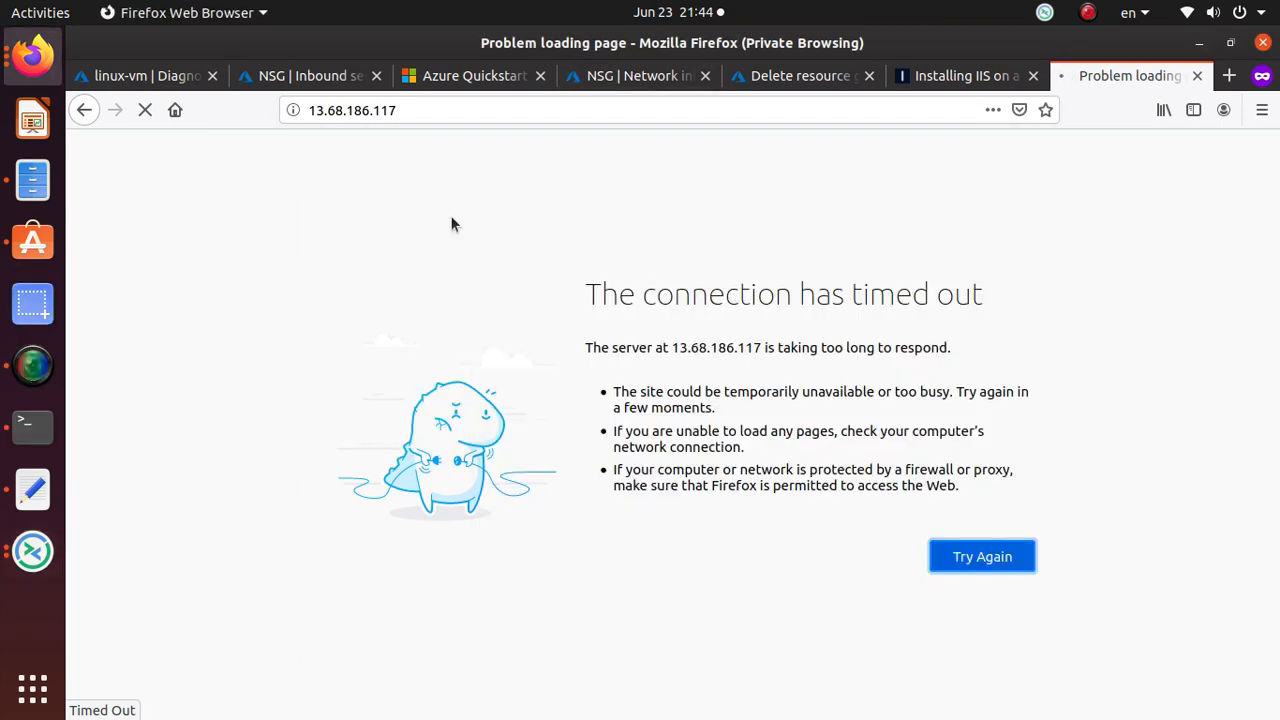
pyautogui.click(797, 85)
pyautogui.click(636, 85)
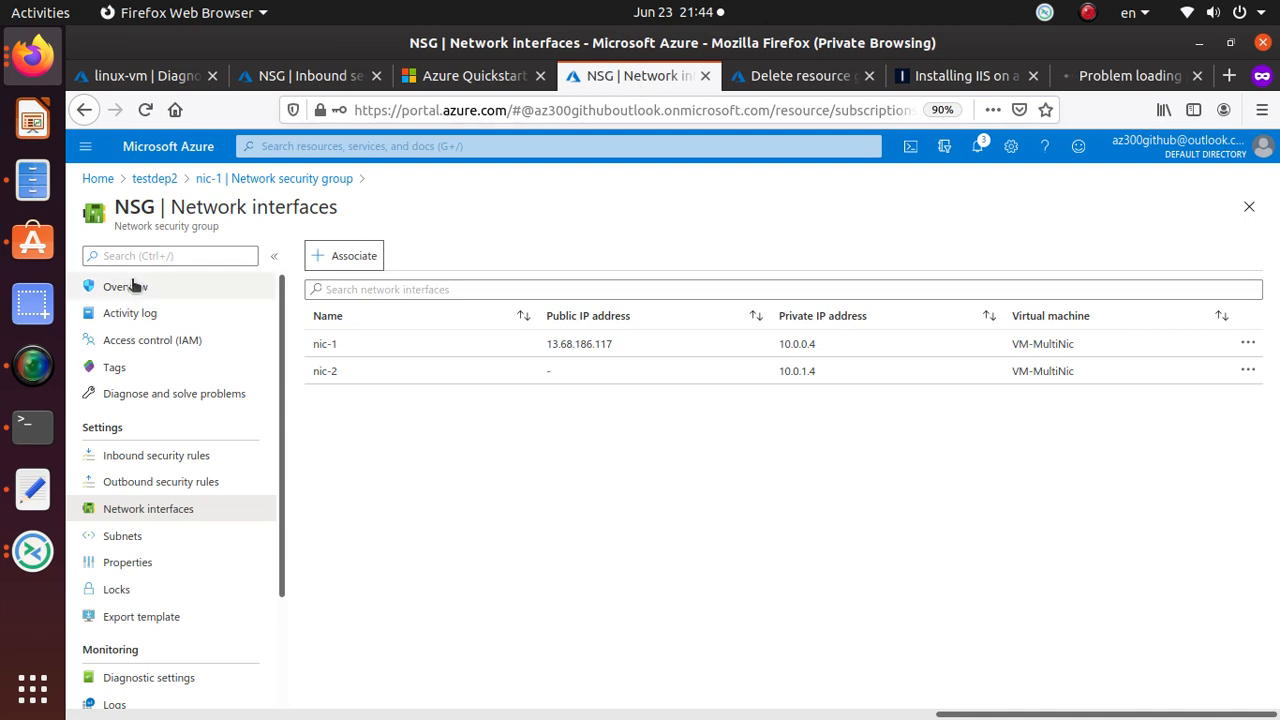
# Open nic-2's IP configurations from testdep2 and view ipconfig1.
pyautogui.click(155, 181)
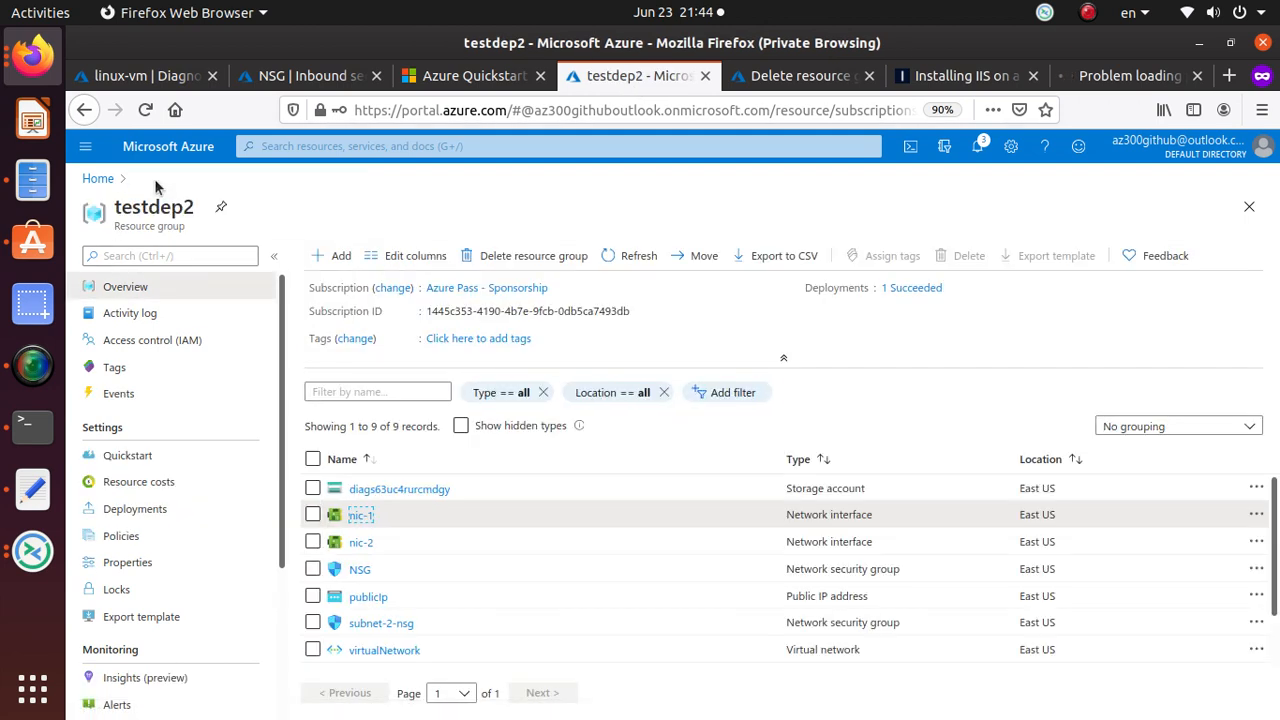
pyautogui.click(361, 542)
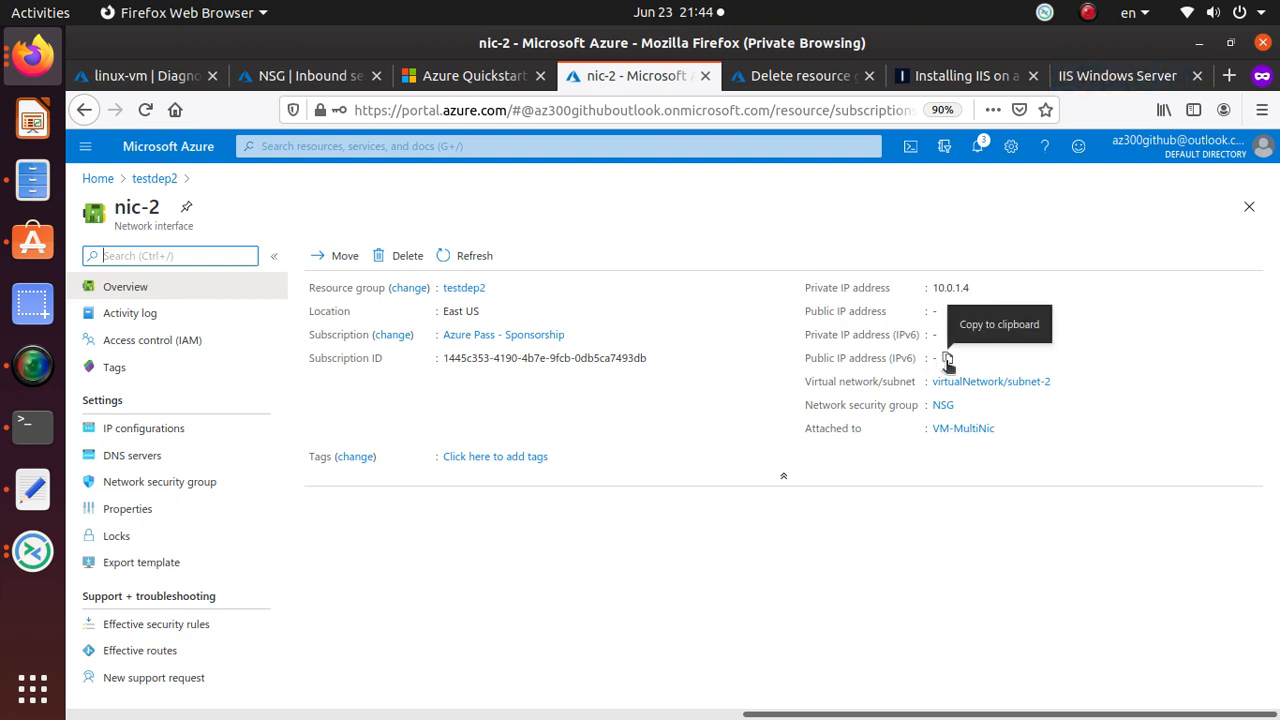
pyautogui.click(140, 432)
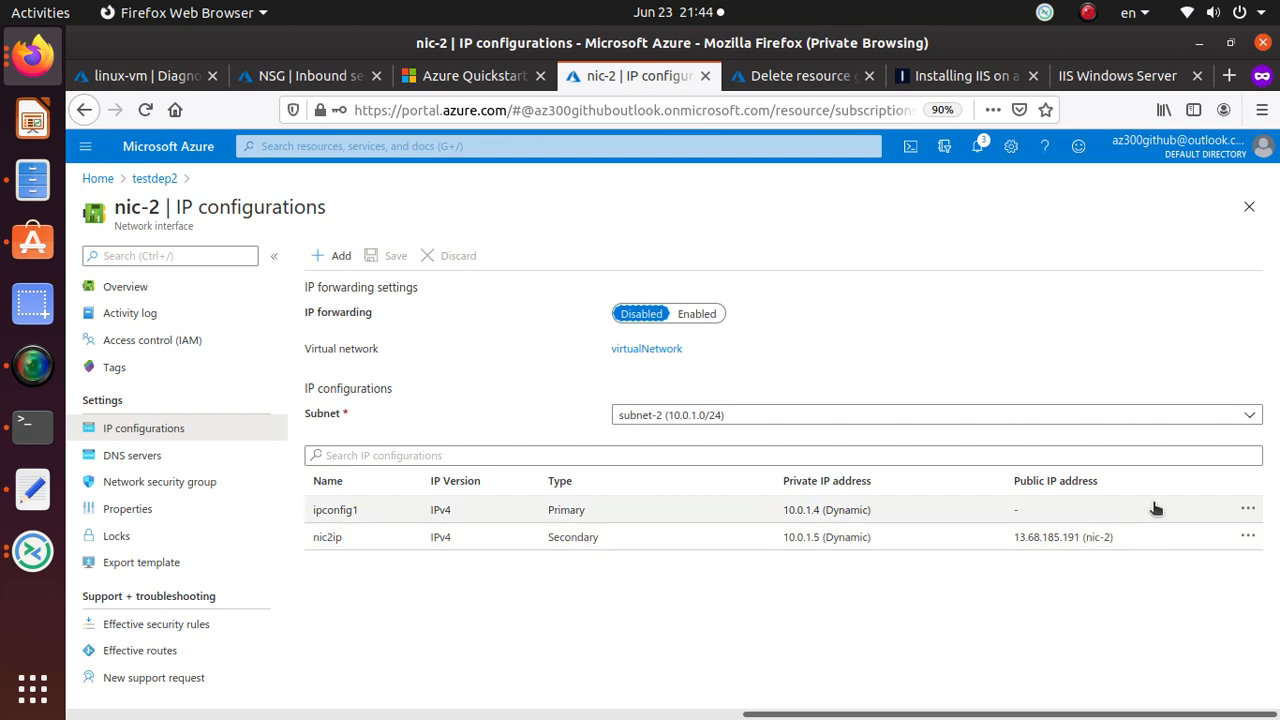
pyautogui.click(848, 512)
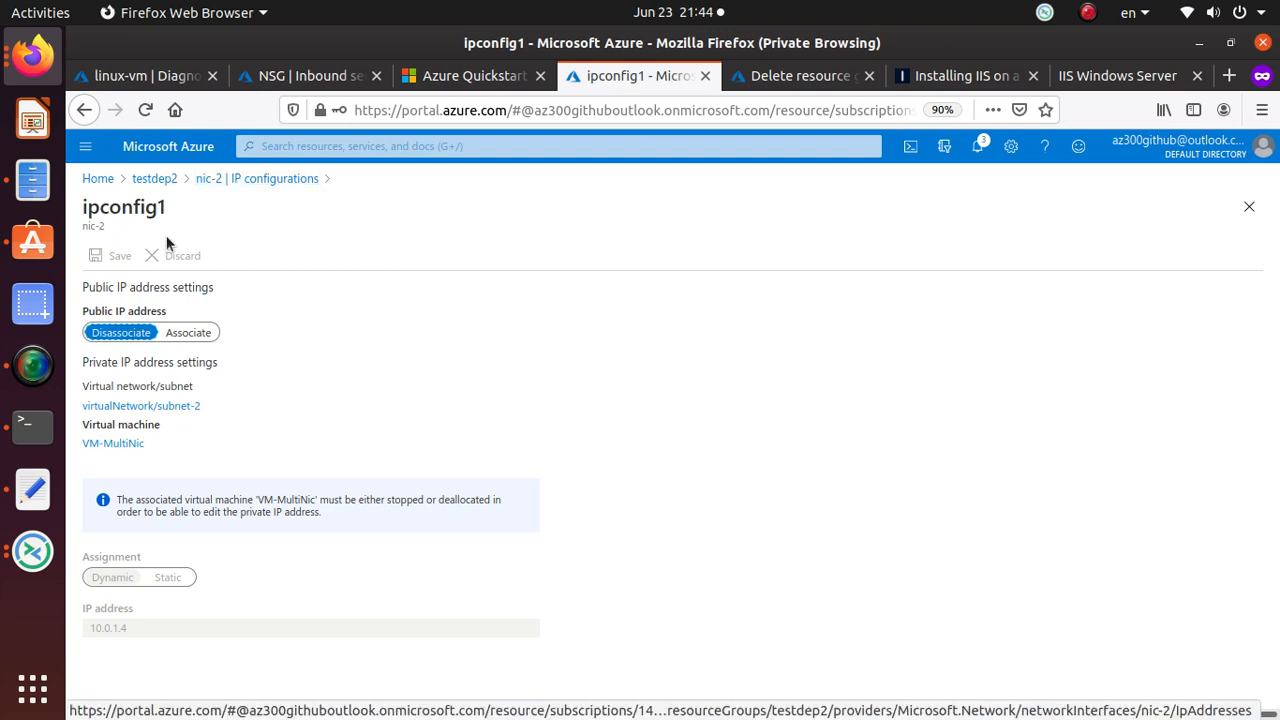
# Try deleting nic-2's primary configuration ipconfig1, which Azure refuses.
pyautogui.click(156, 186)
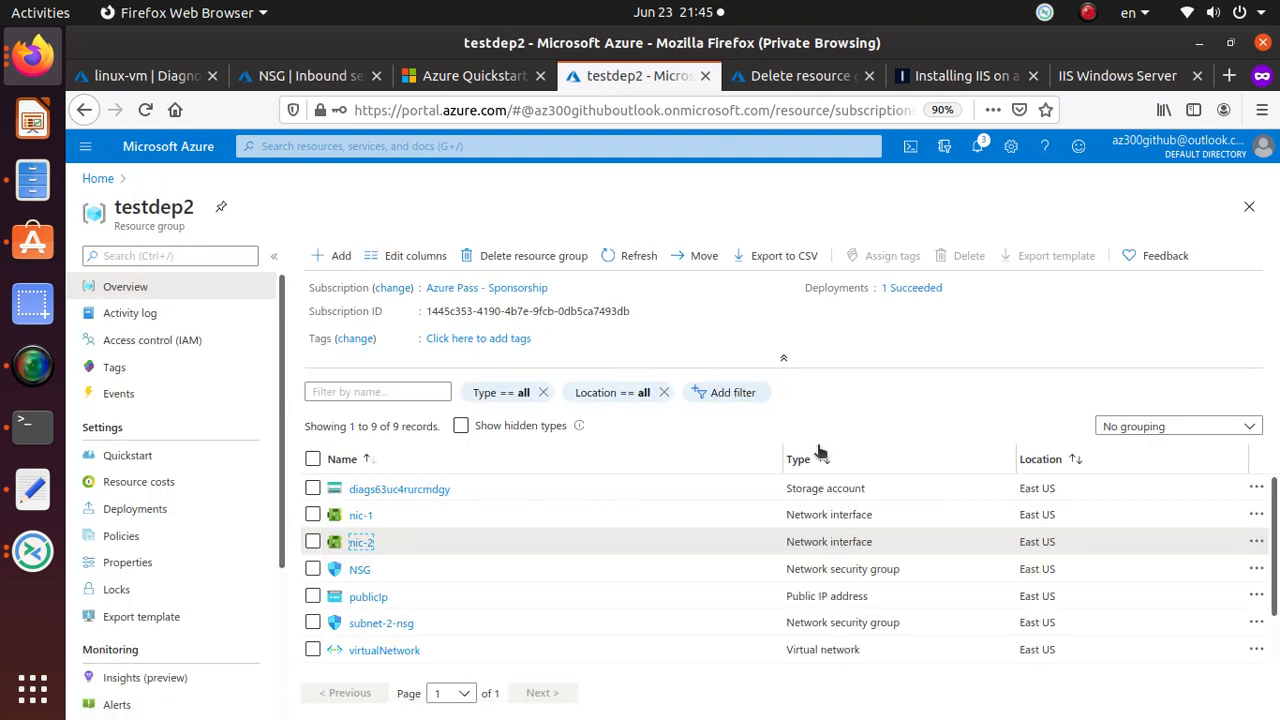
pyautogui.click(360, 541)
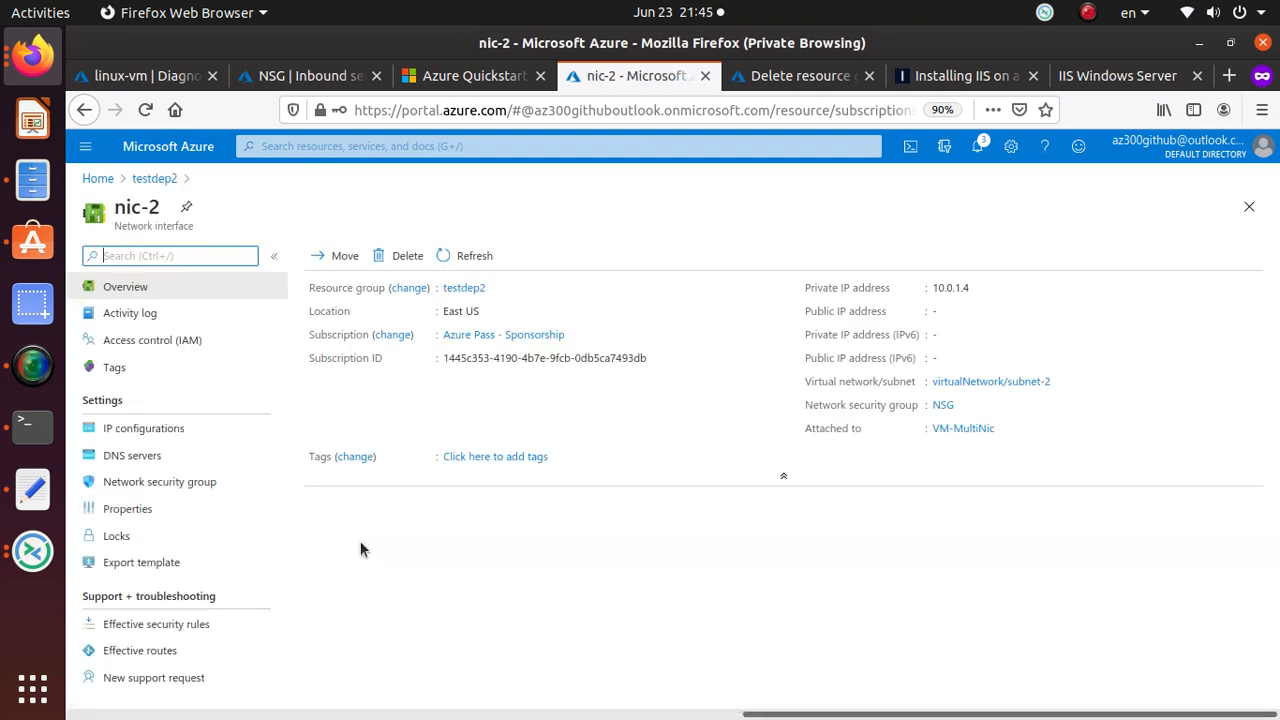
pyautogui.click(154, 432)
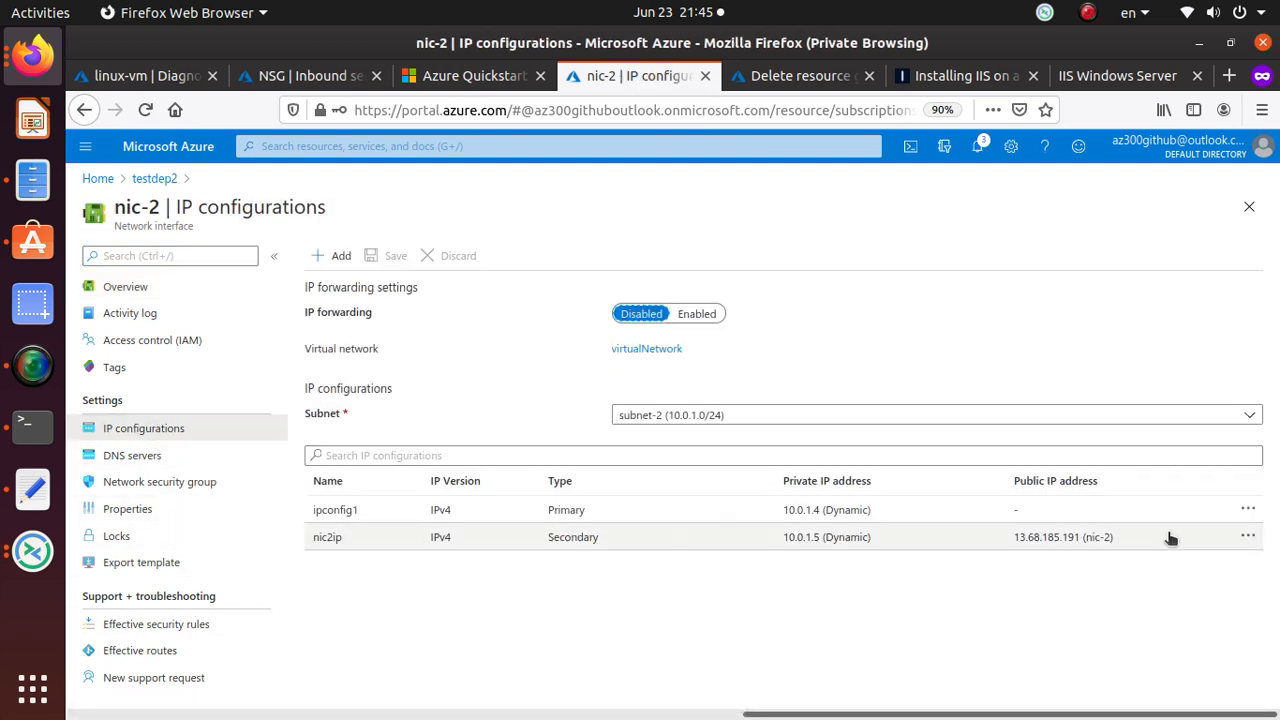
pyautogui.click(1248, 509)
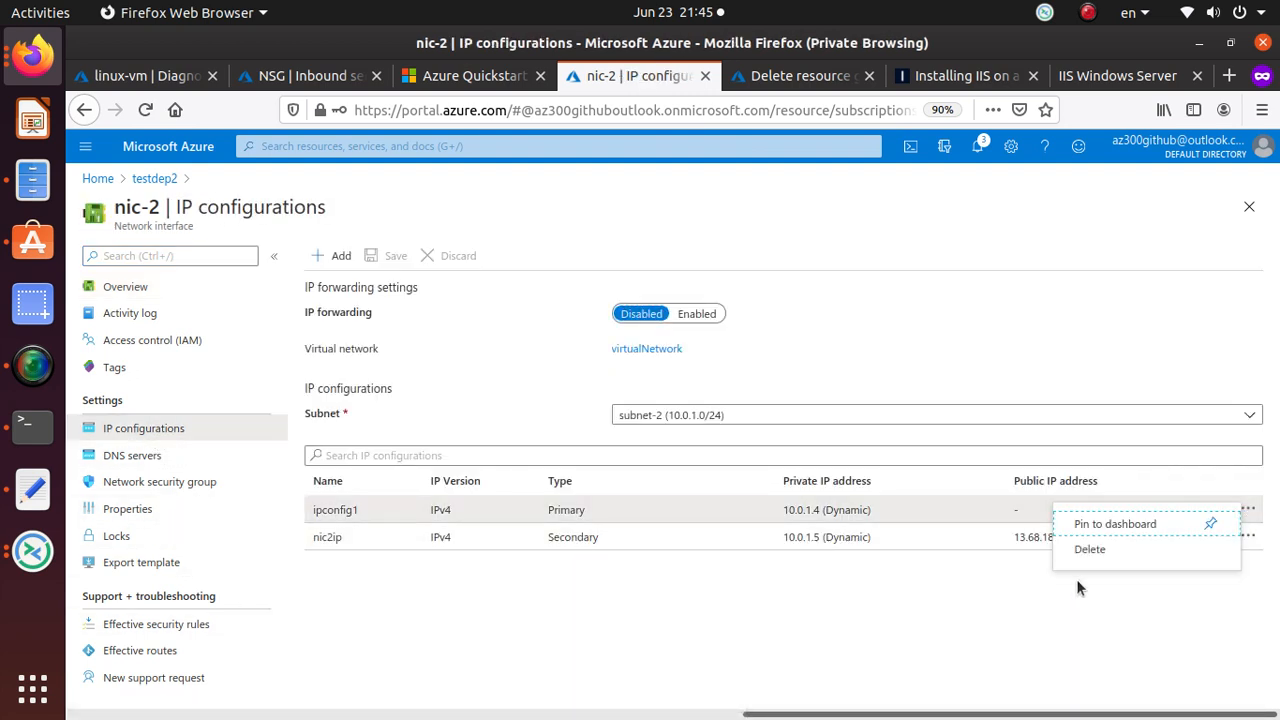
pyautogui.click(1095, 550)
pyautogui.click(840, 467)
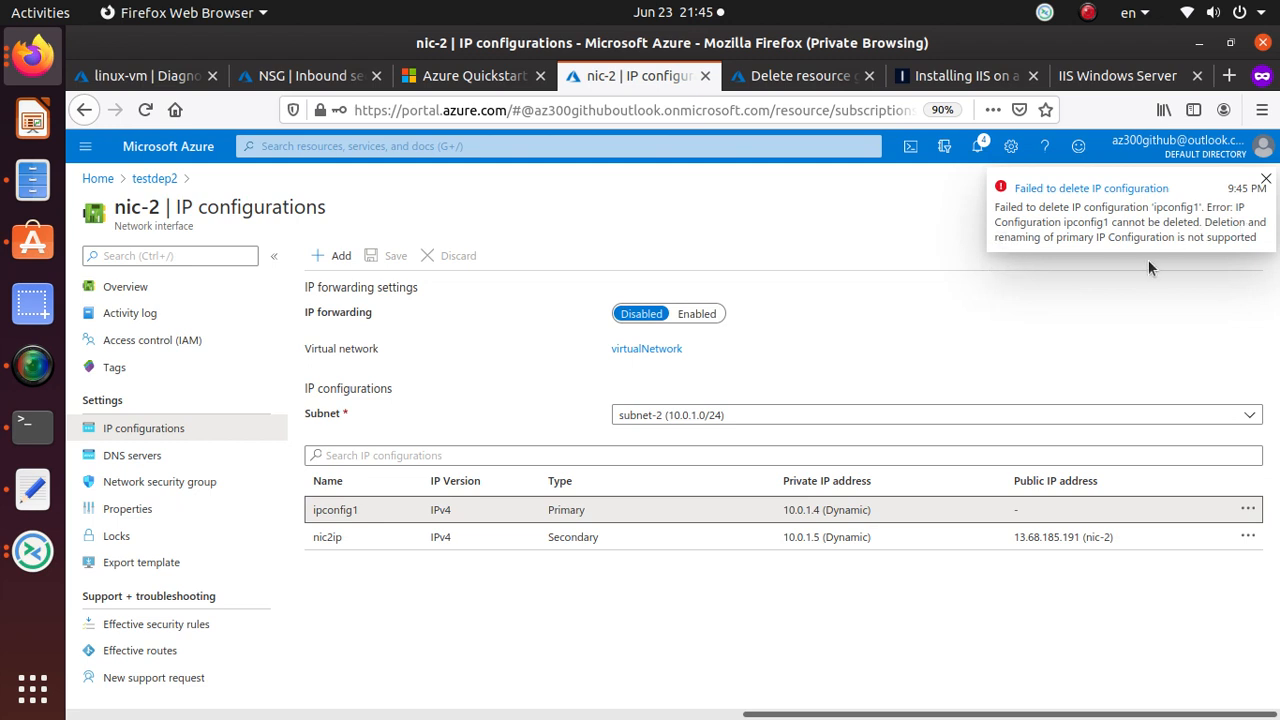
pyautogui.click(1248, 537)
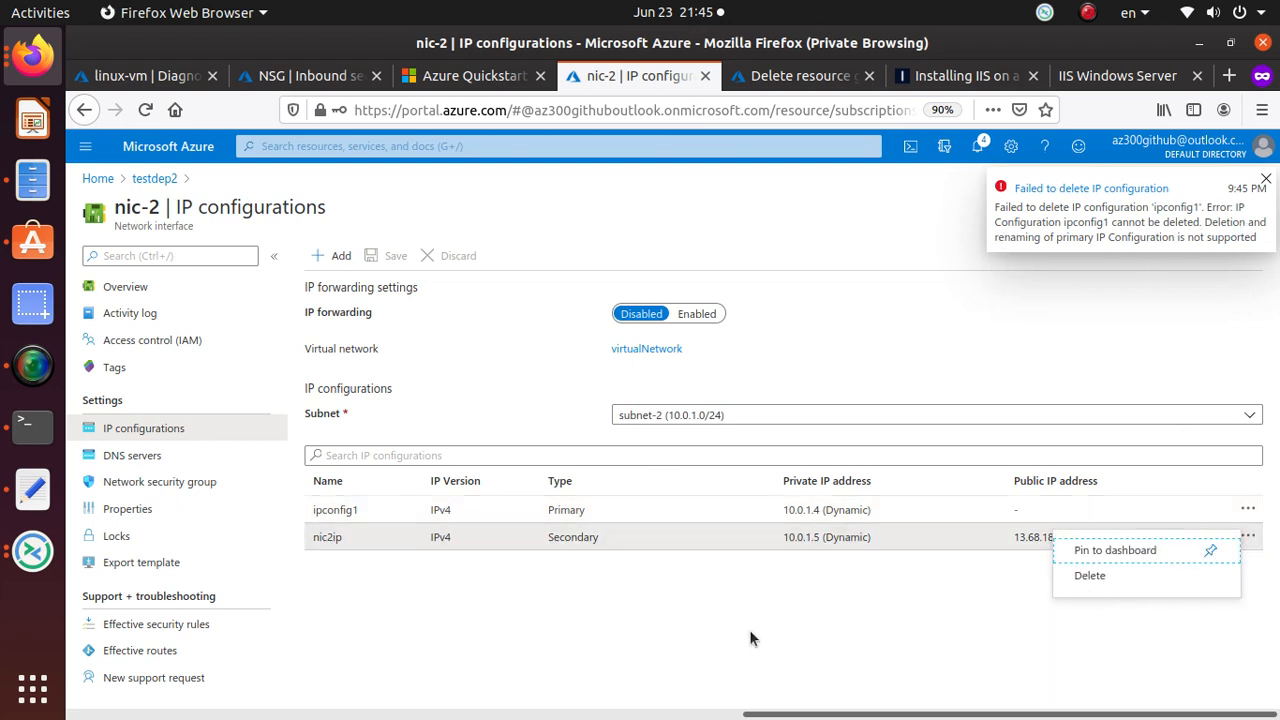
# Detach the public IP from nic2ip and save the change.
pyautogui.click(747, 533)
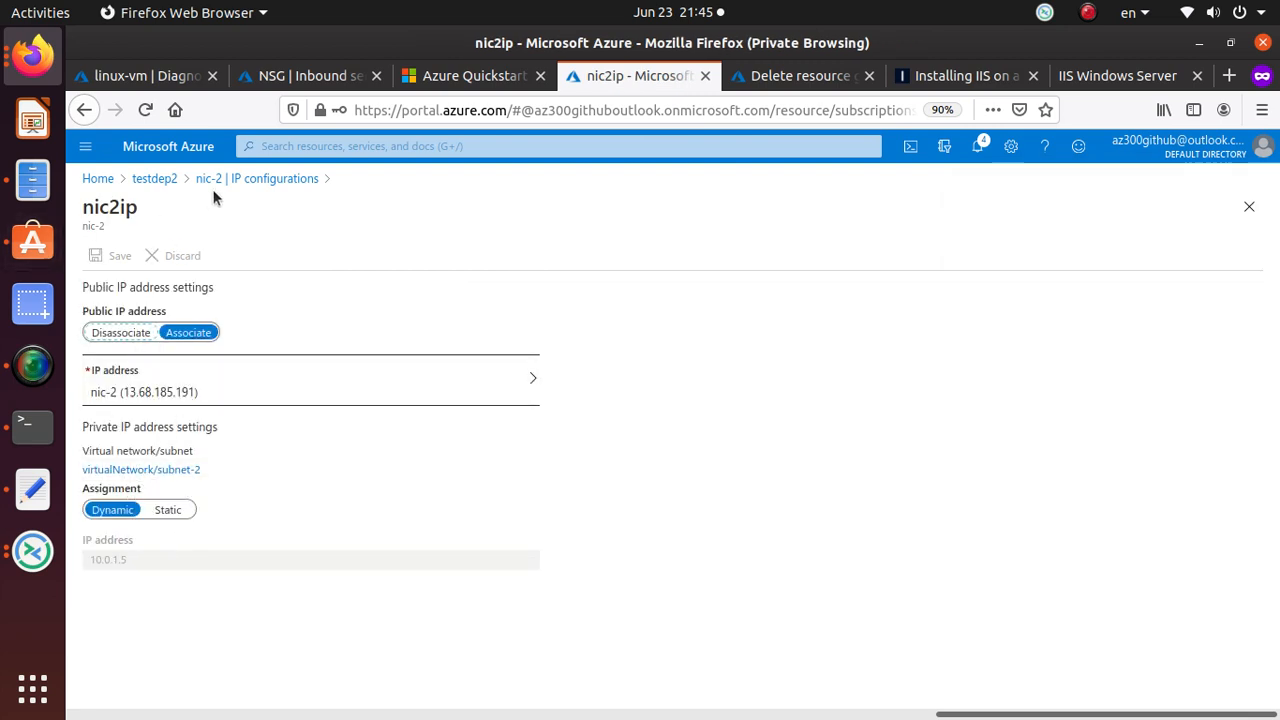
pyautogui.click(133, 338)
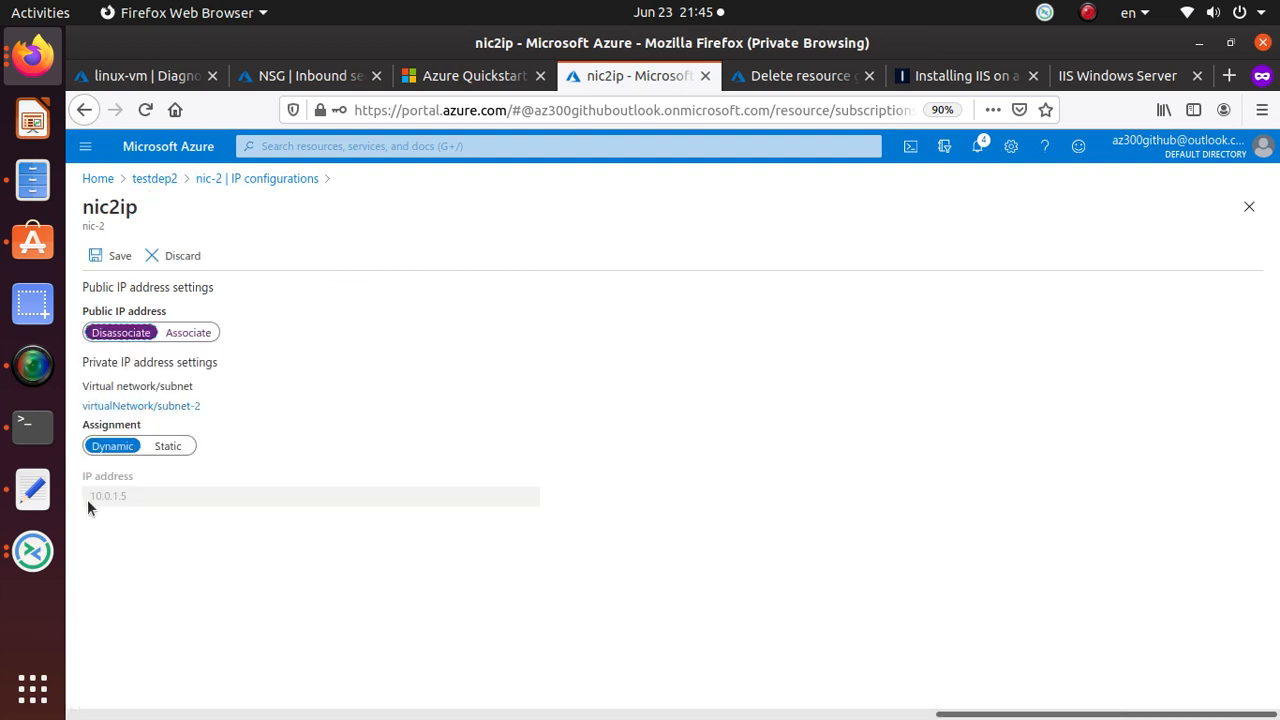
pyautogui.click(116, 258)
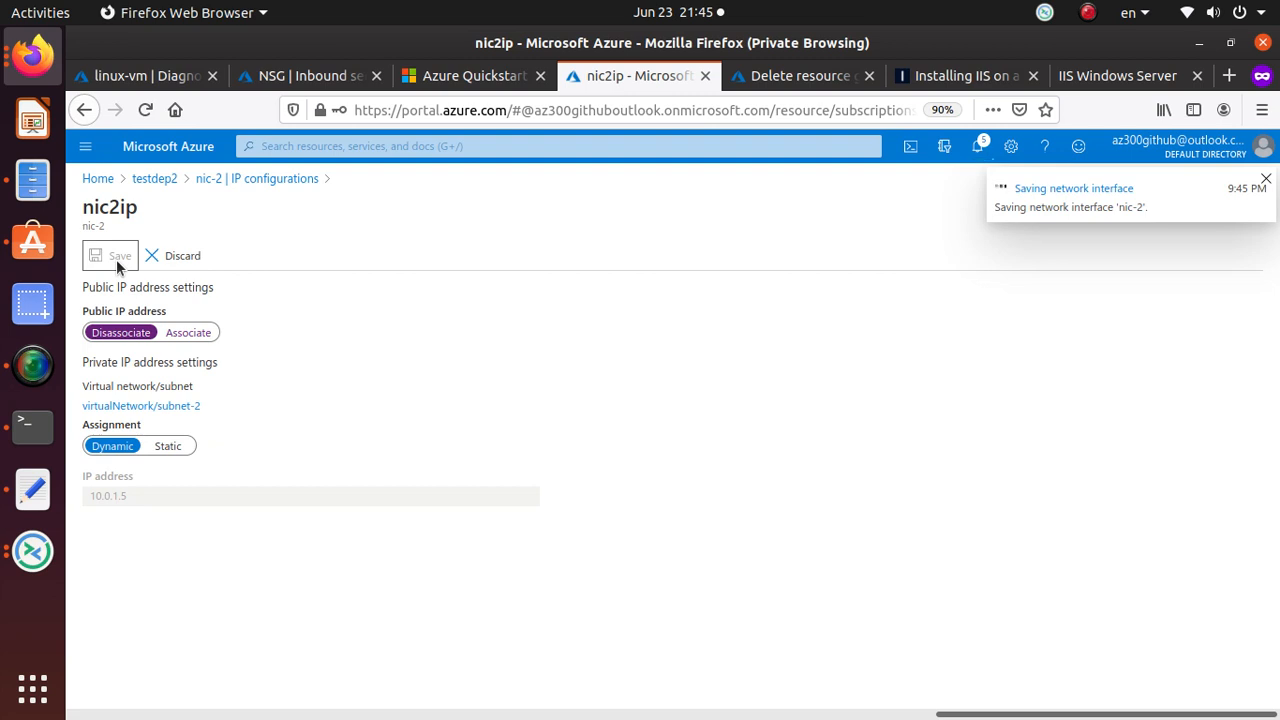
pyautogui.click(272, 182)
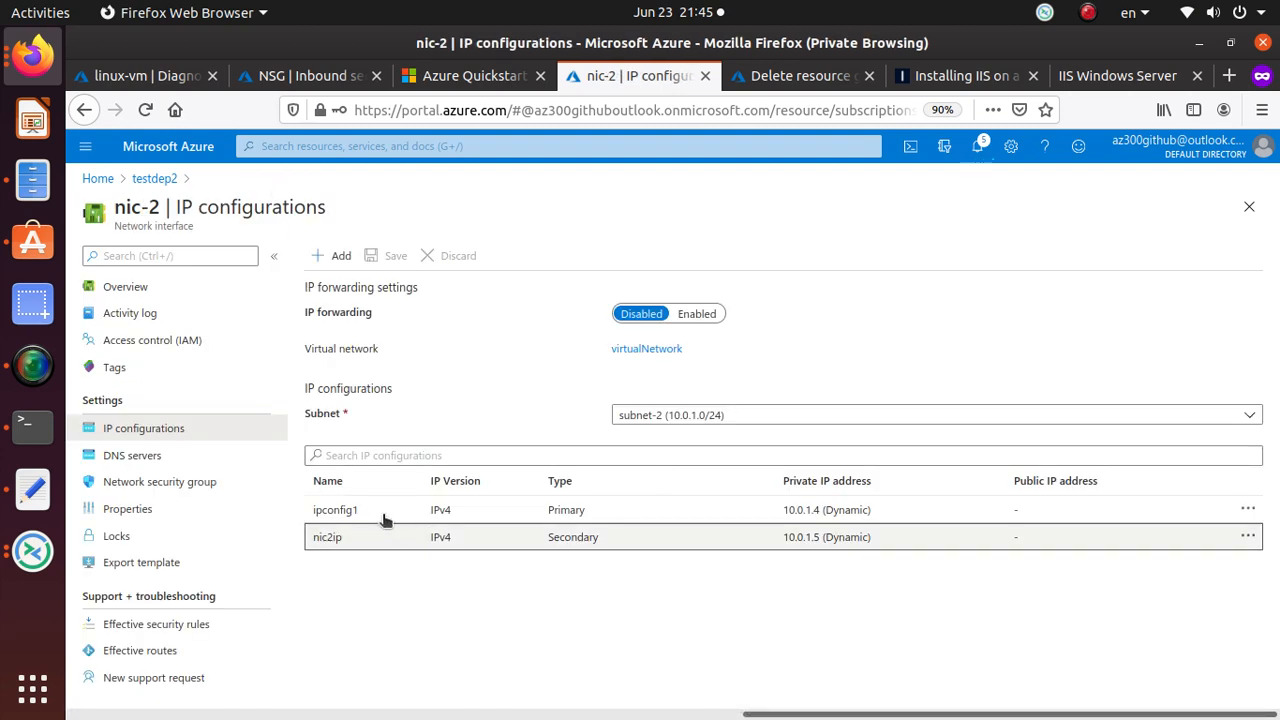
# Associate a new static public IP named ipconfig1 with ipconfig1 and save.
pyautogui.click(1248, 510)
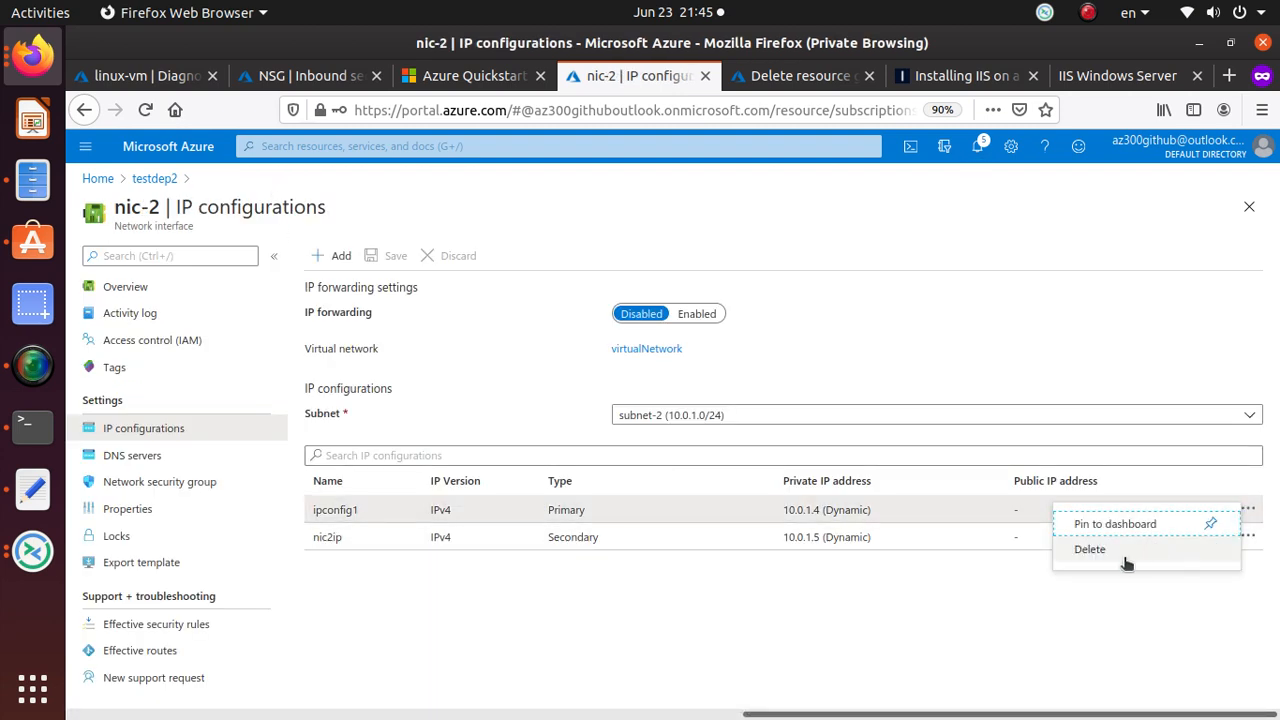
pyautogui.click(831, 509)
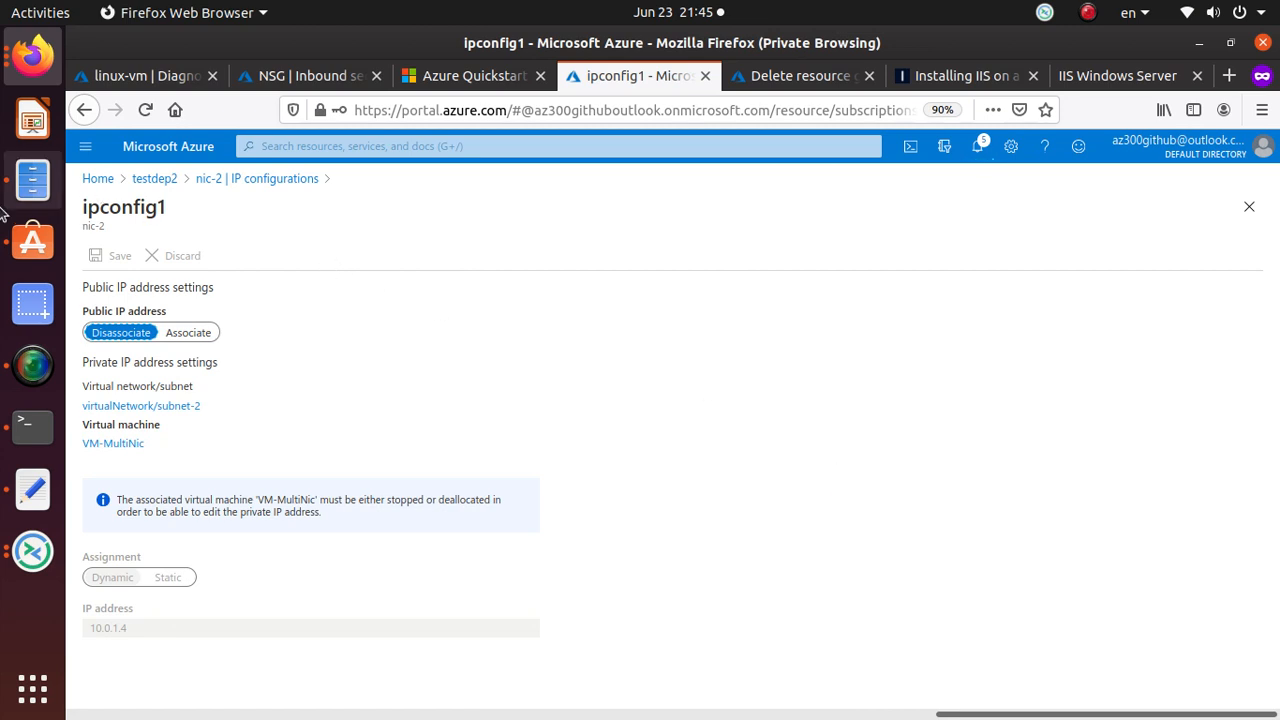
pyautogui.click(209, 333)
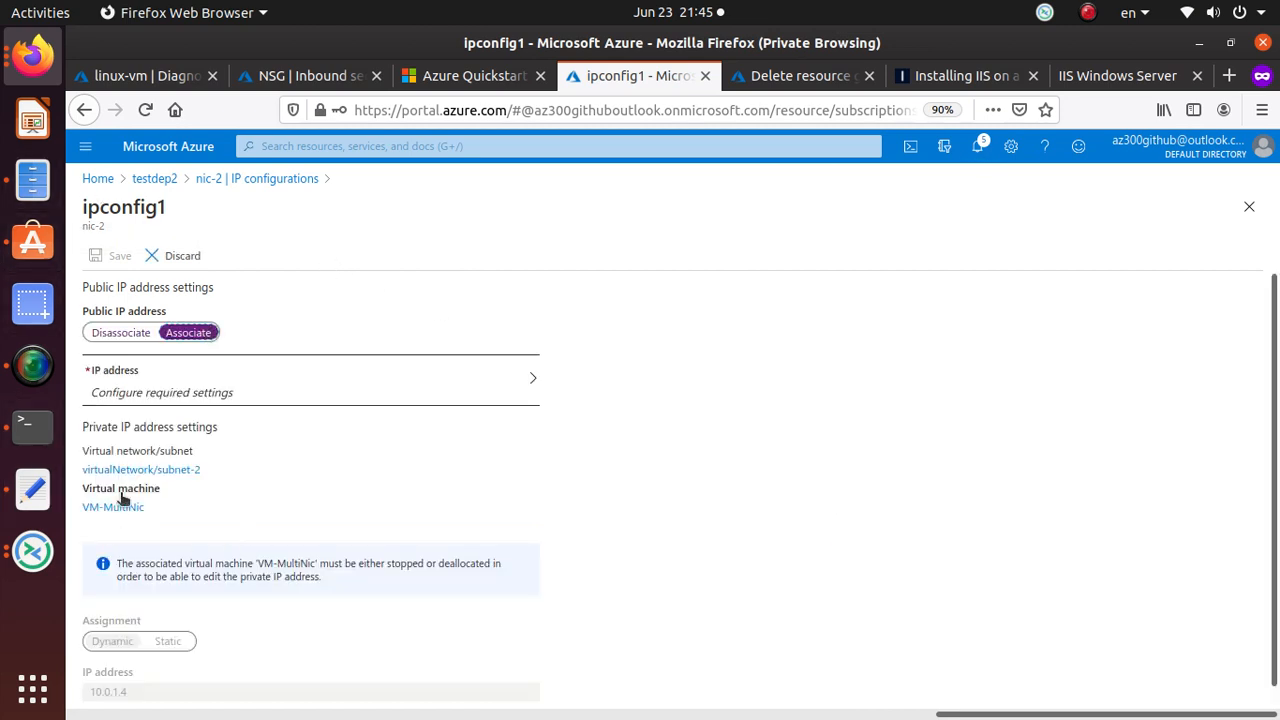
pyautogui.click(187, 389)
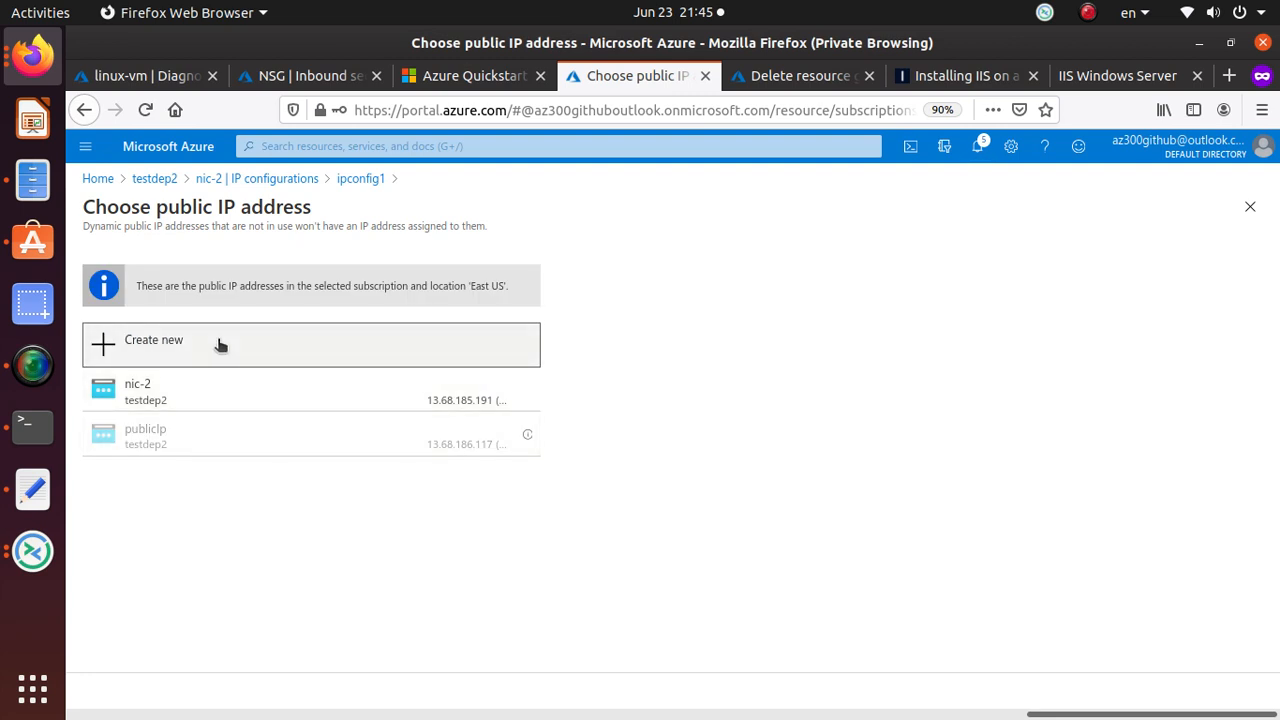
pyautogui.click(220, 345)
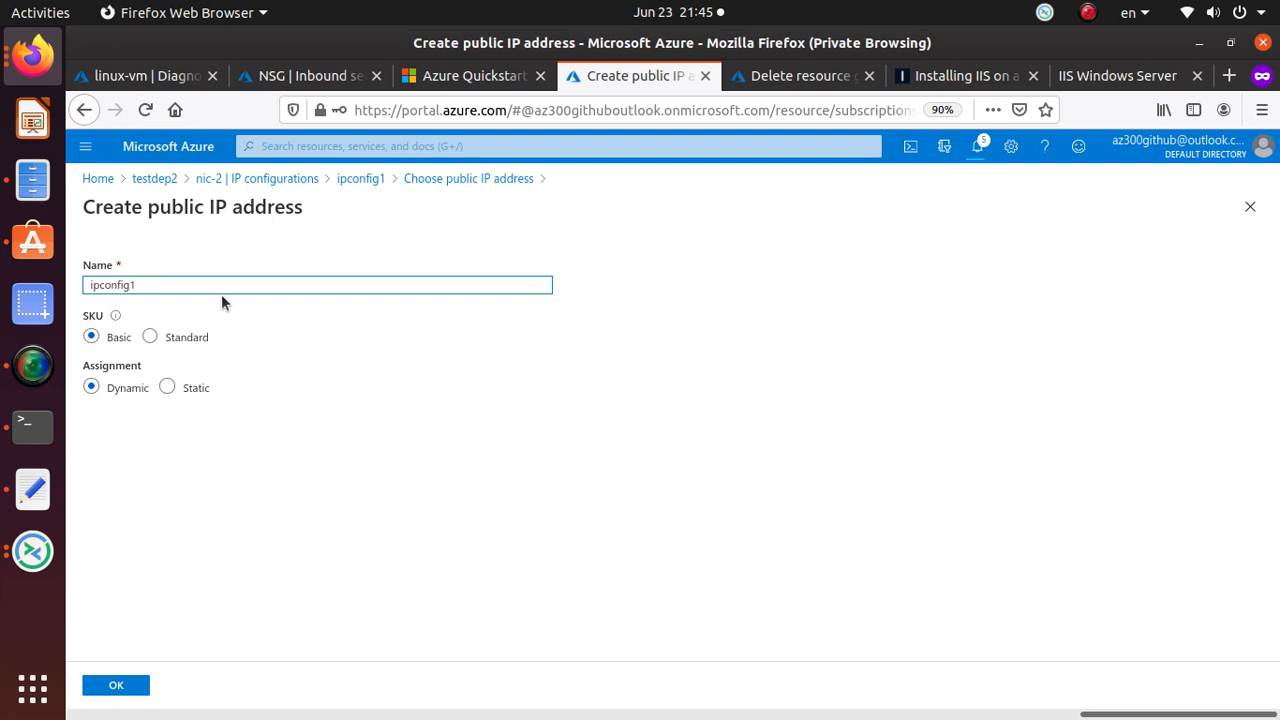
pyautogui.click(167, 389)
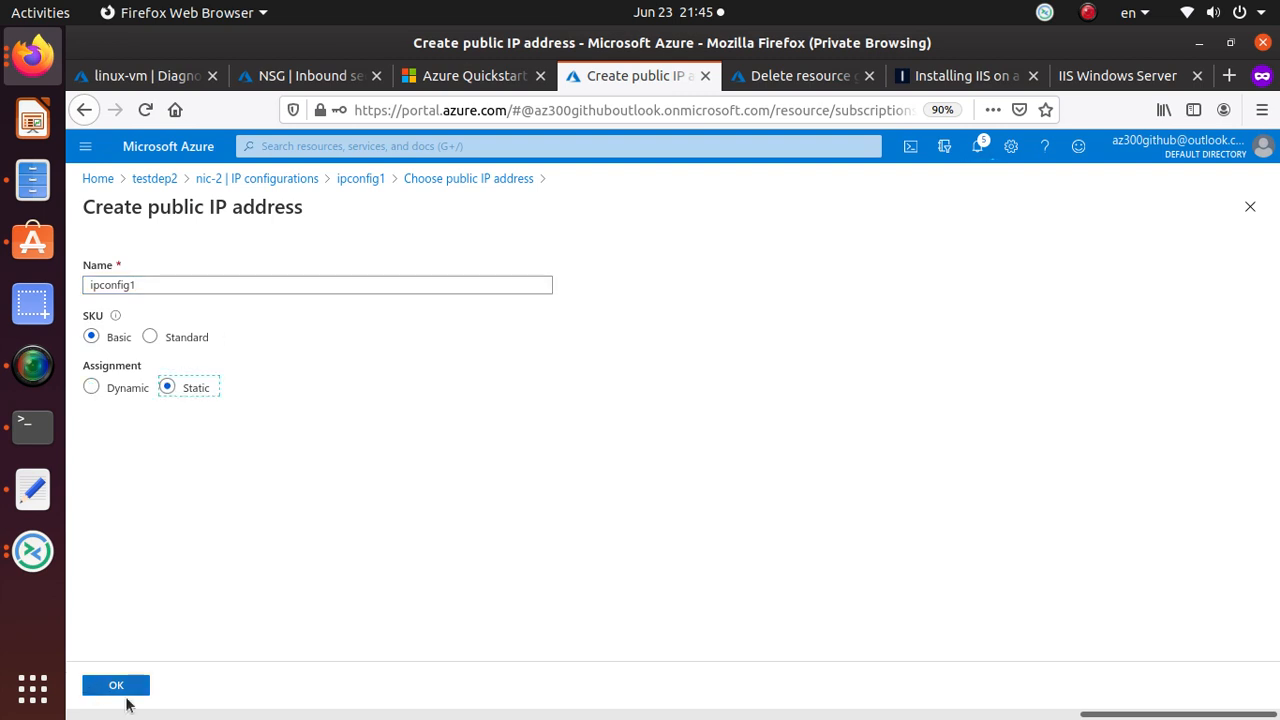
pyautogui.click(112, 688)
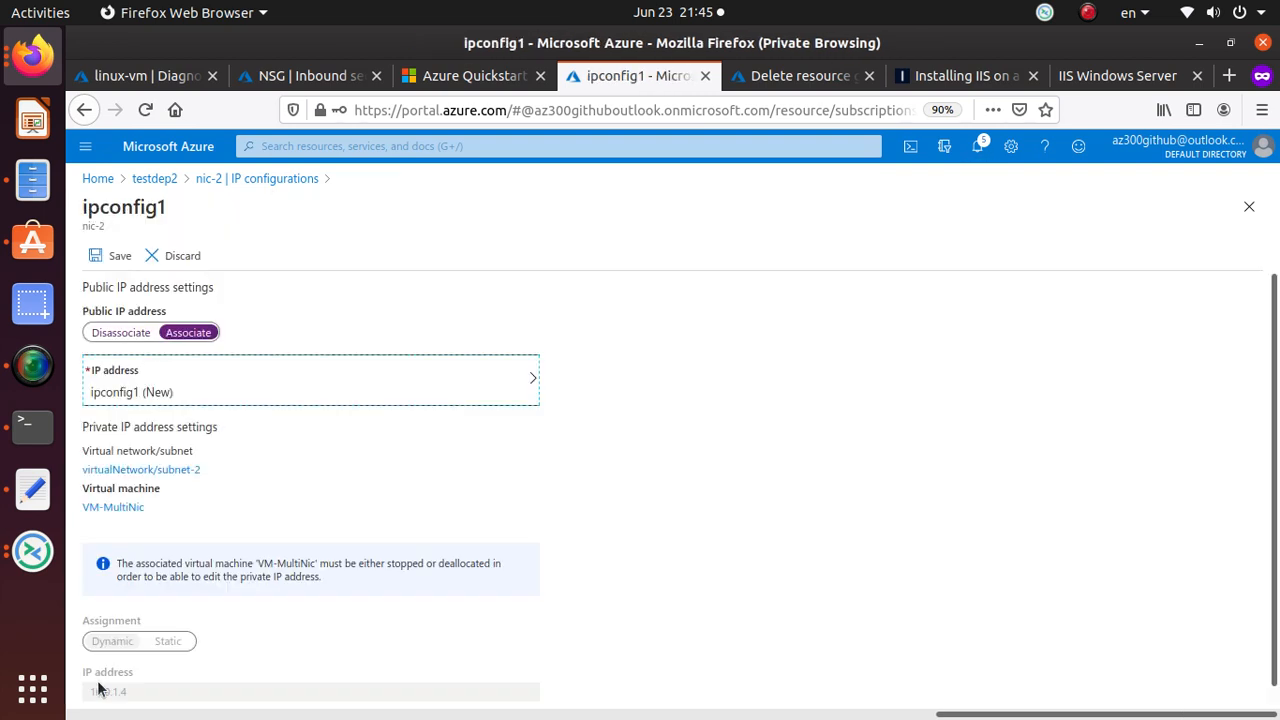
pyautogui.scroll(-1, 428, 563)
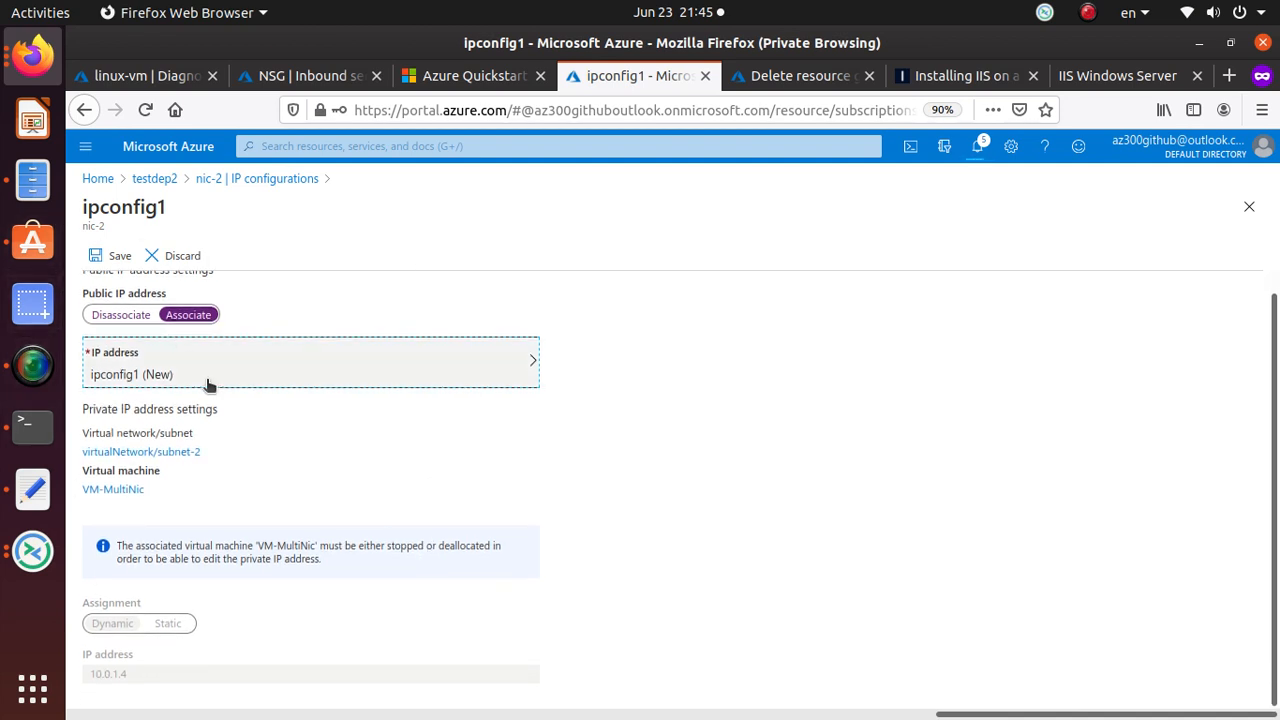
pyautogui.click(117, 255)
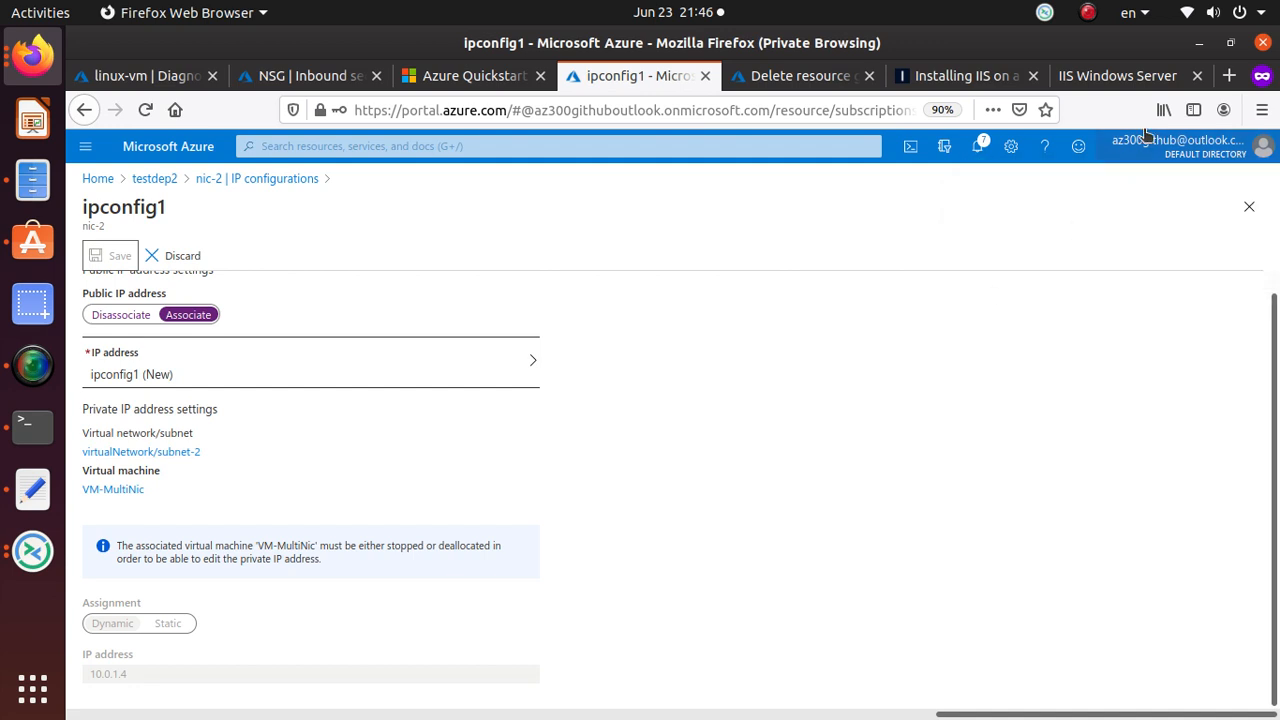
pyautogui.click(1117, 76)
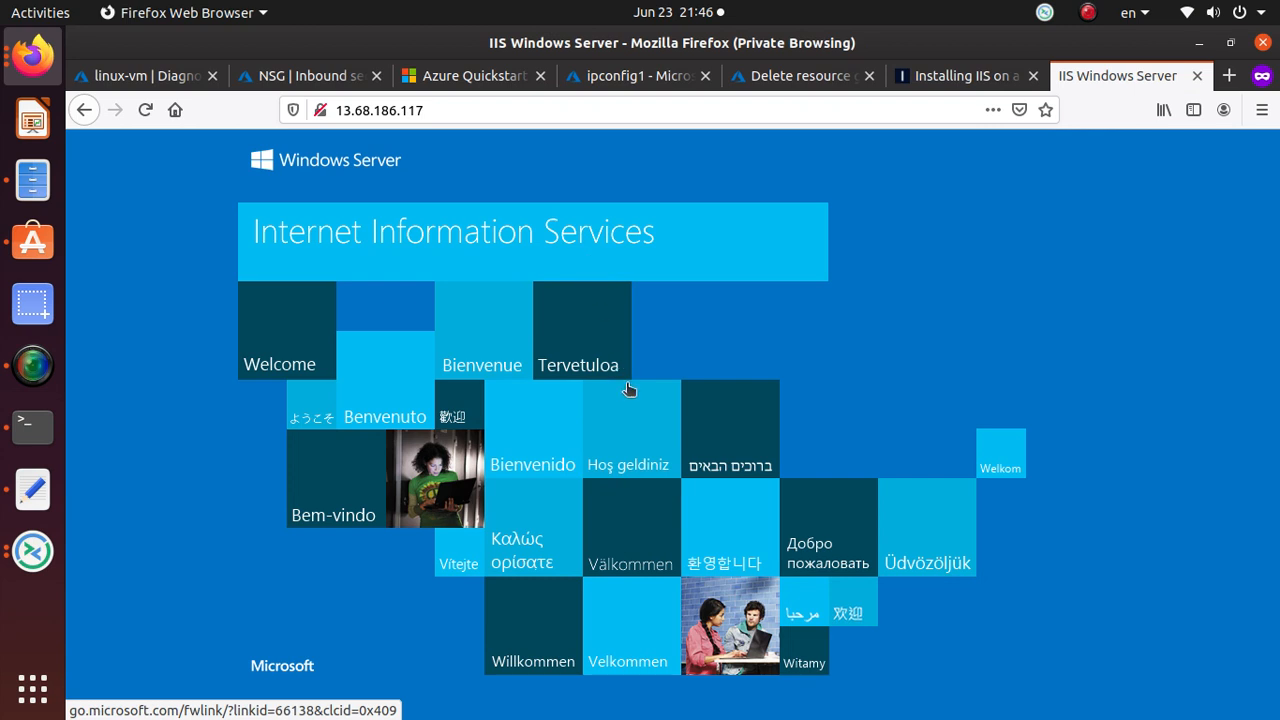
pyautogui.click(493, 109)
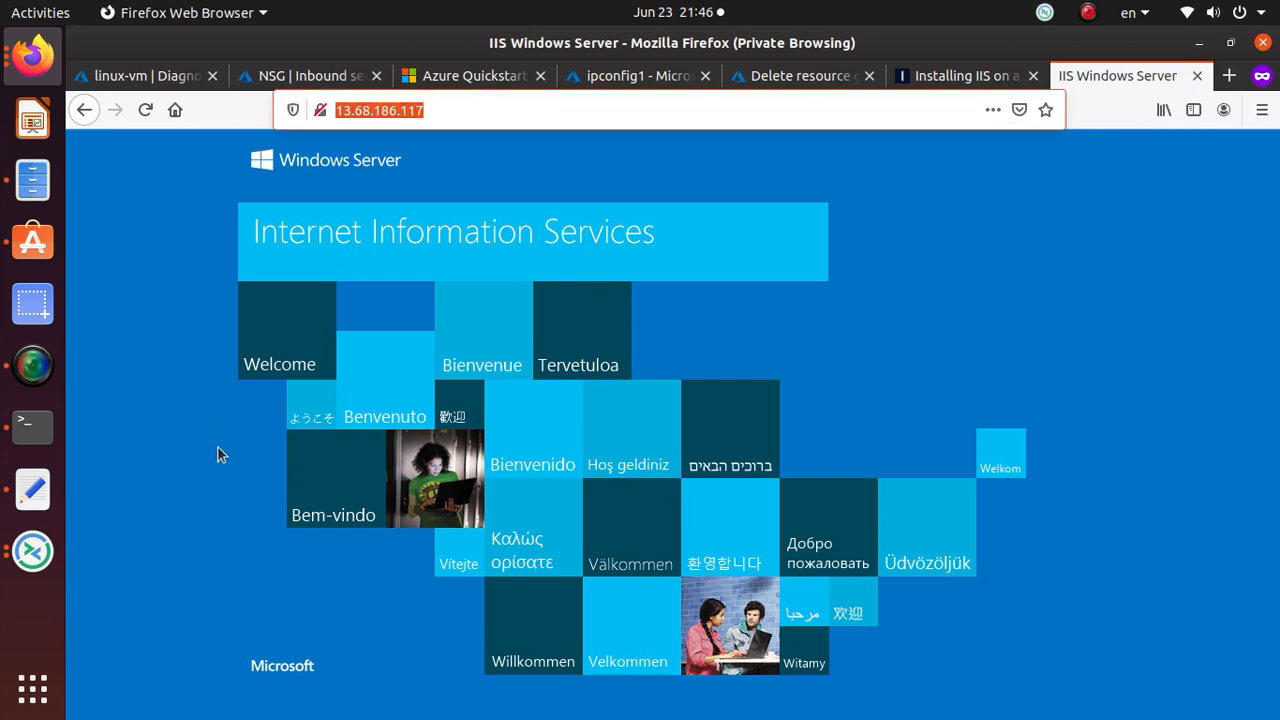
pyautogui.click(340, 109)
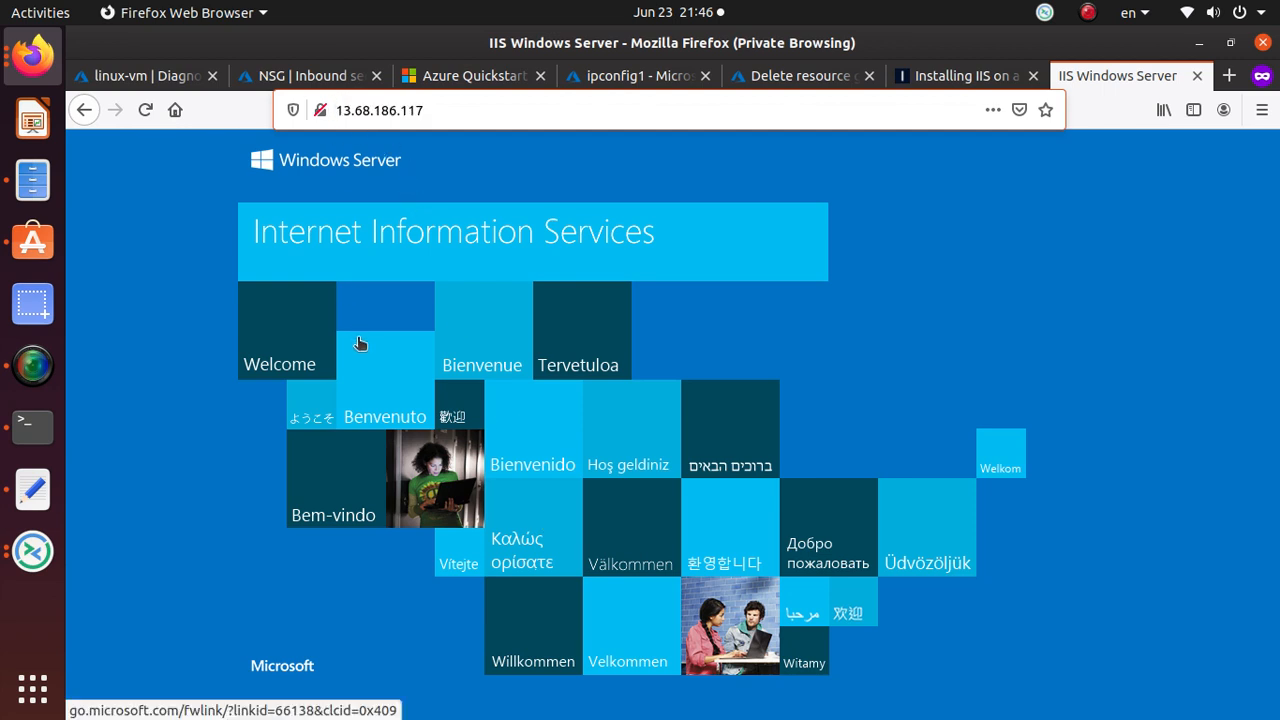
pyautogui.write('httos')
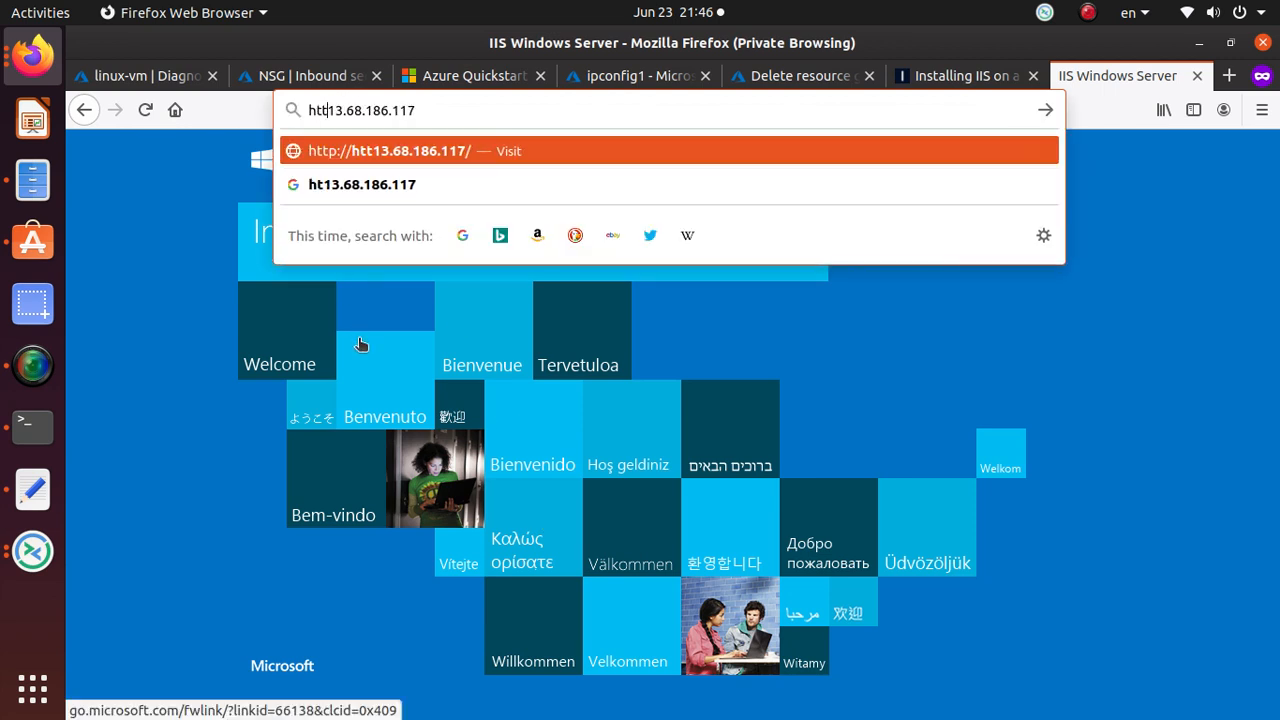
pyautogui.press('BackSpace')
pyautogui.press('BackSpace')
pyautogui.write('ps:/')
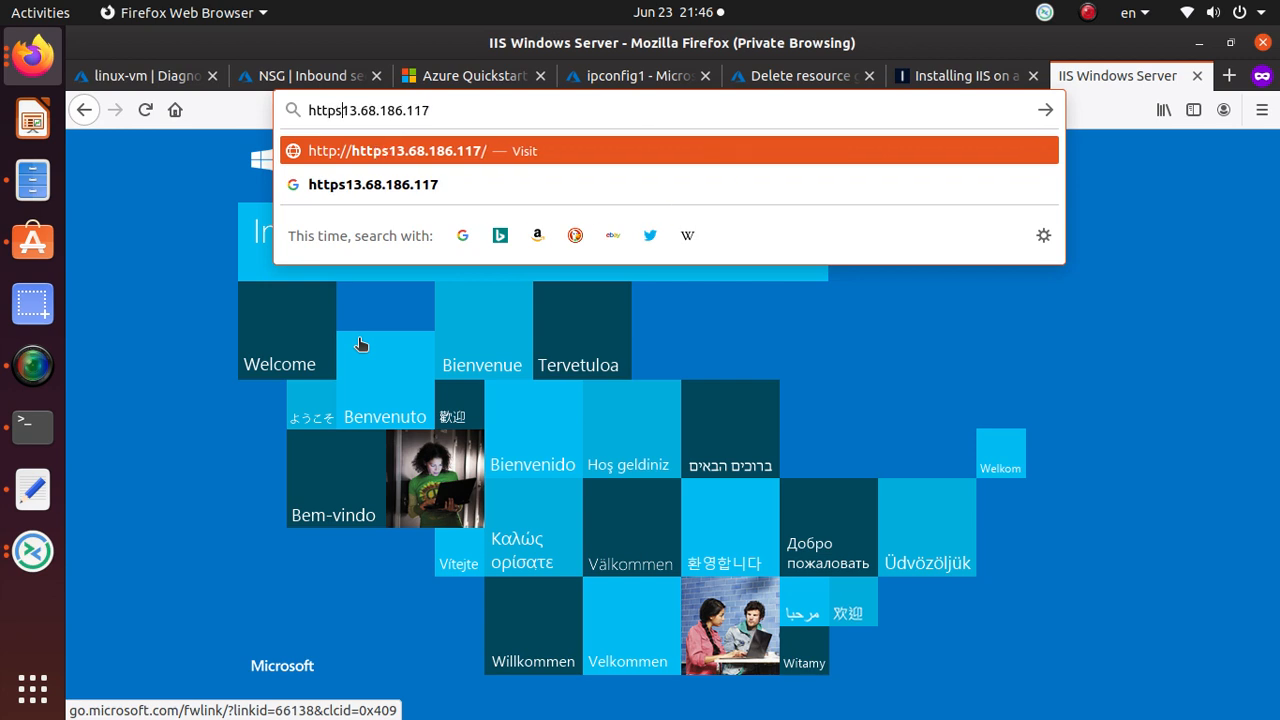
pyautogui.press('Return')
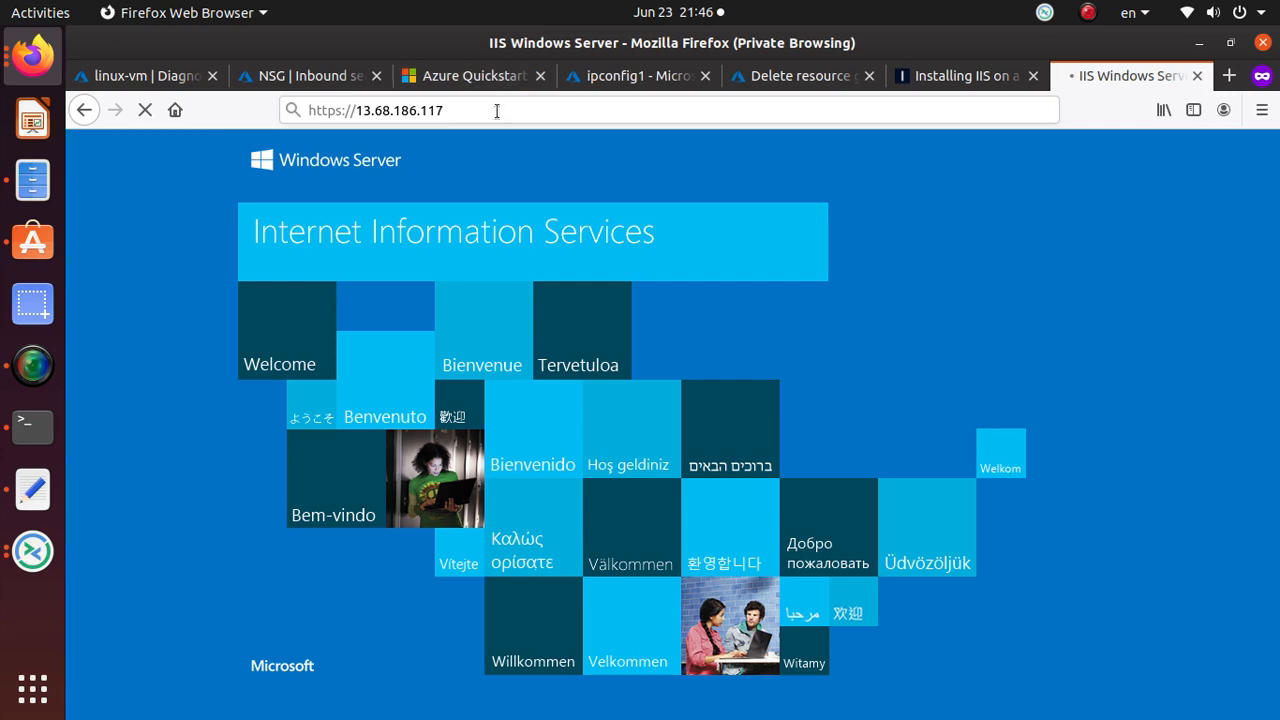
# Return to the ipconfig1 settings tab in Azure.
pyautogui.hotkey('alt', 'Tab')
pyautogui.hotkey('alt', 'Tab')
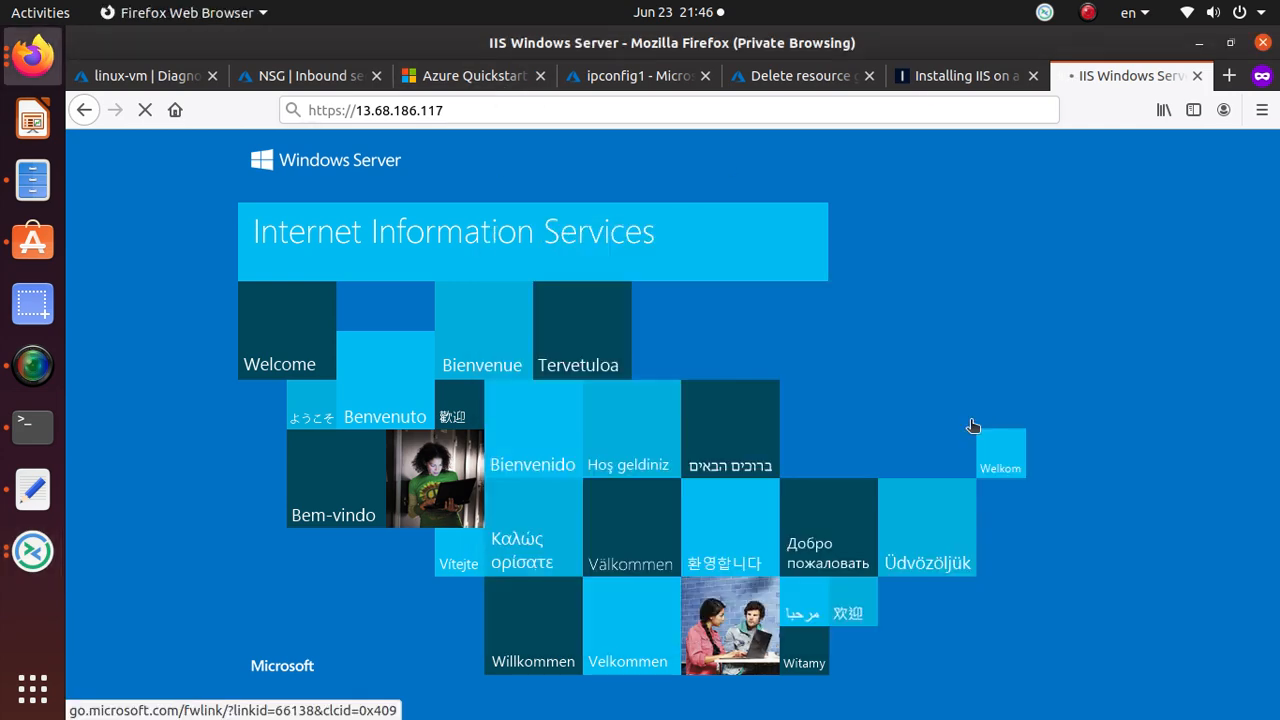
pyautogui.click(980, 80)
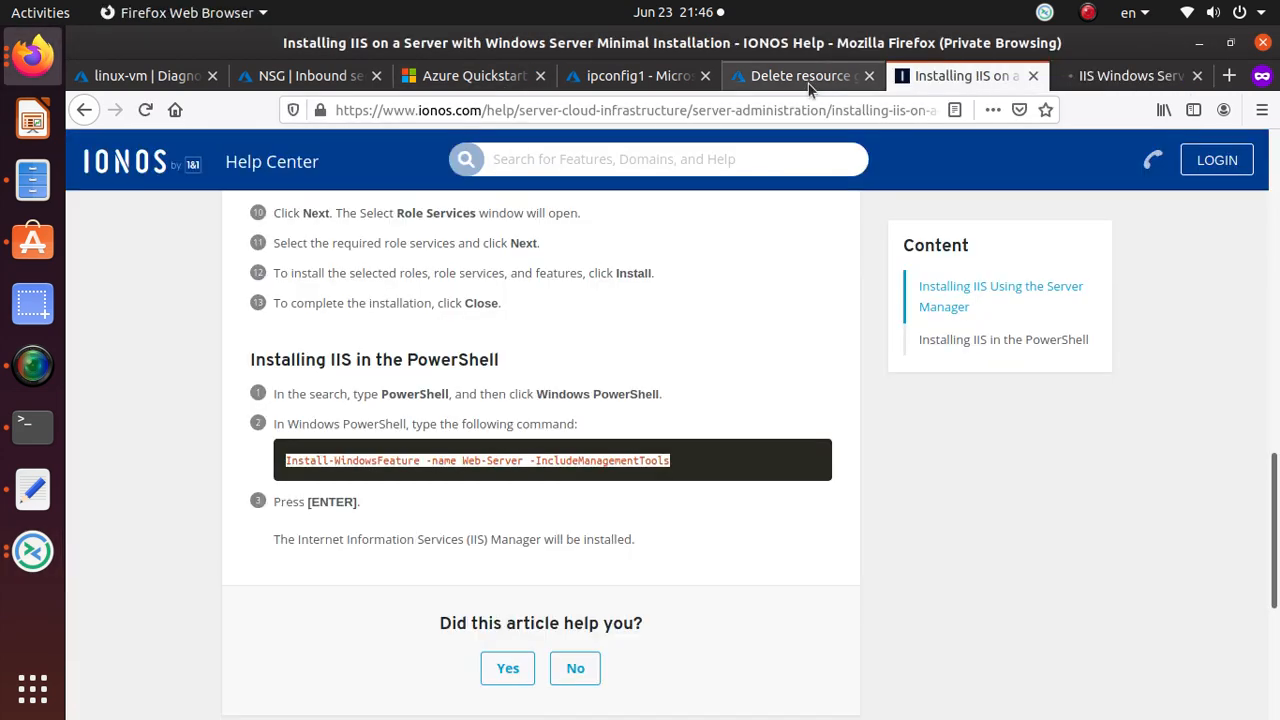
pyautogui.click(1138, 76)
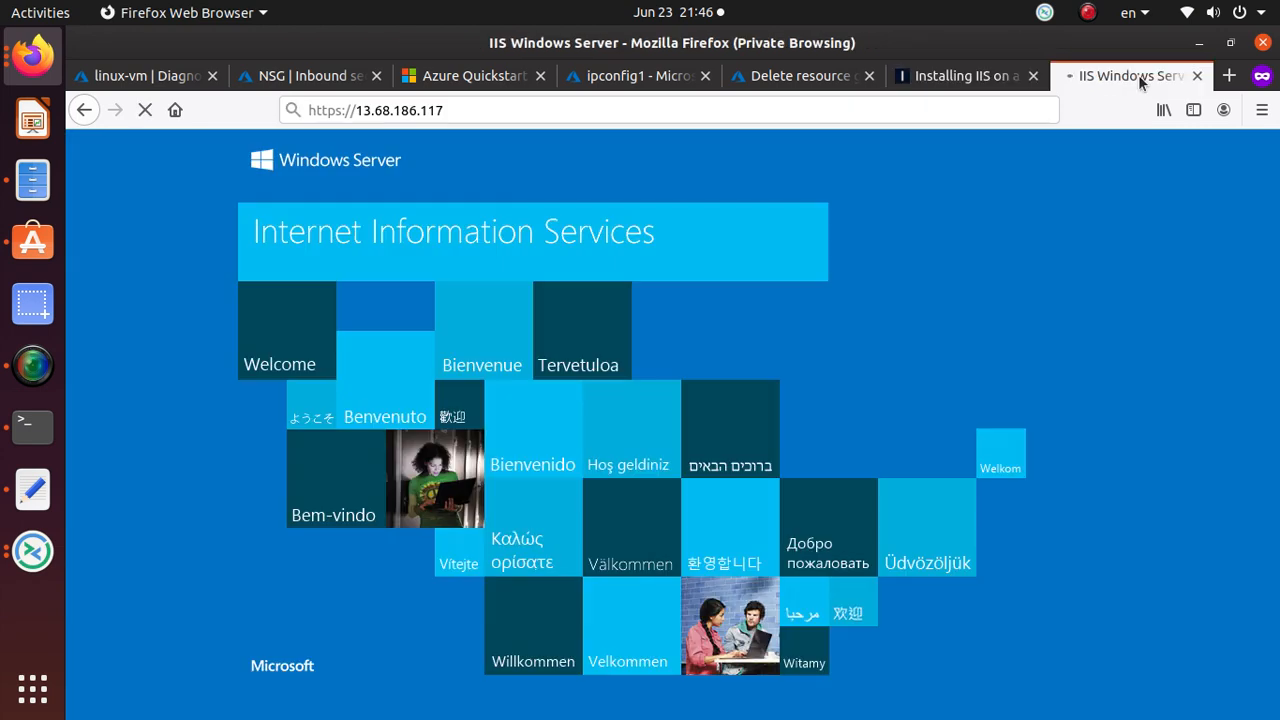
pyautogui.click(640, 78)
pyautogui.scroll(1, 660, 528)
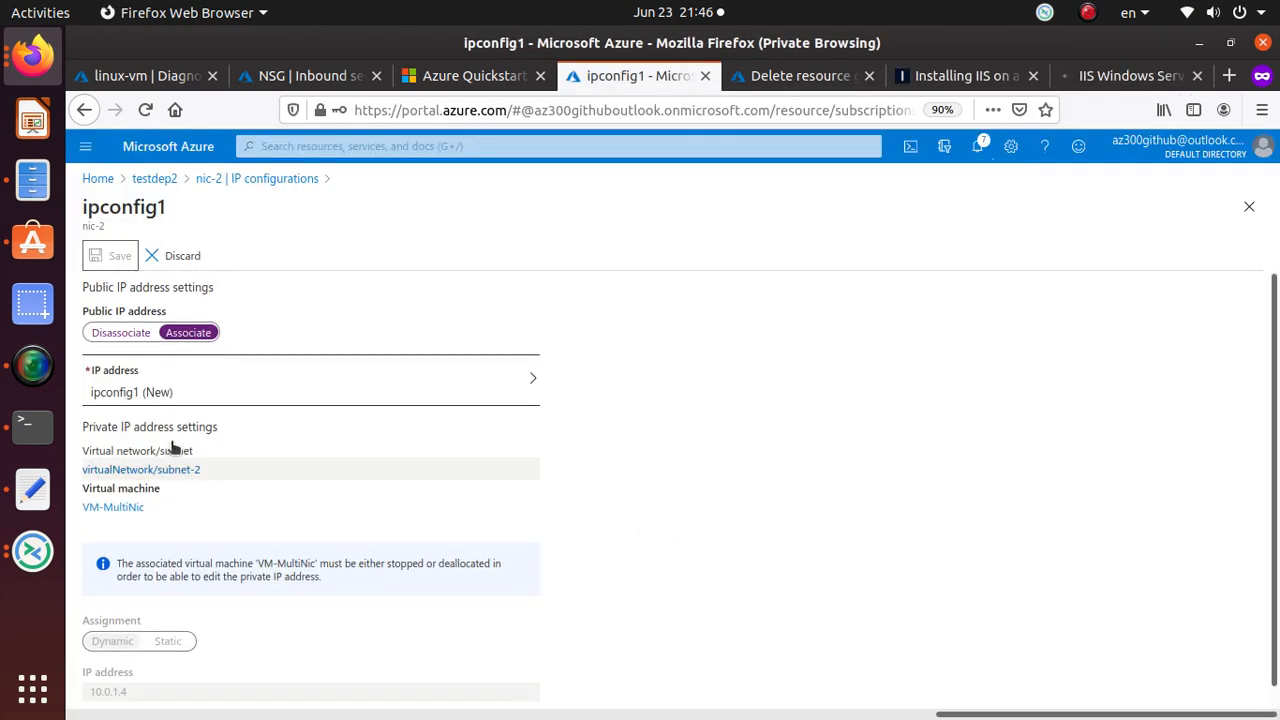
# Check recent notifications, then open VM-MultiNic from Recent resources on Home.
pyautogui.click(977, 146)
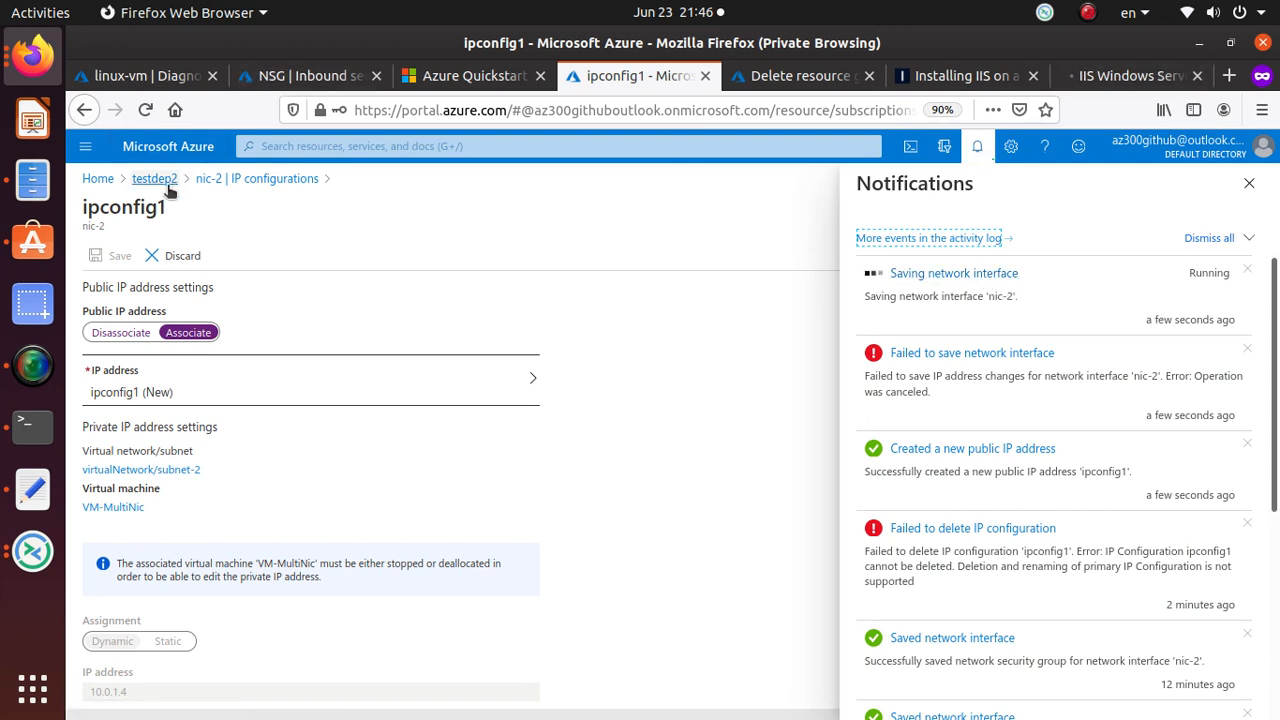
pyautogui.click(98, 179)
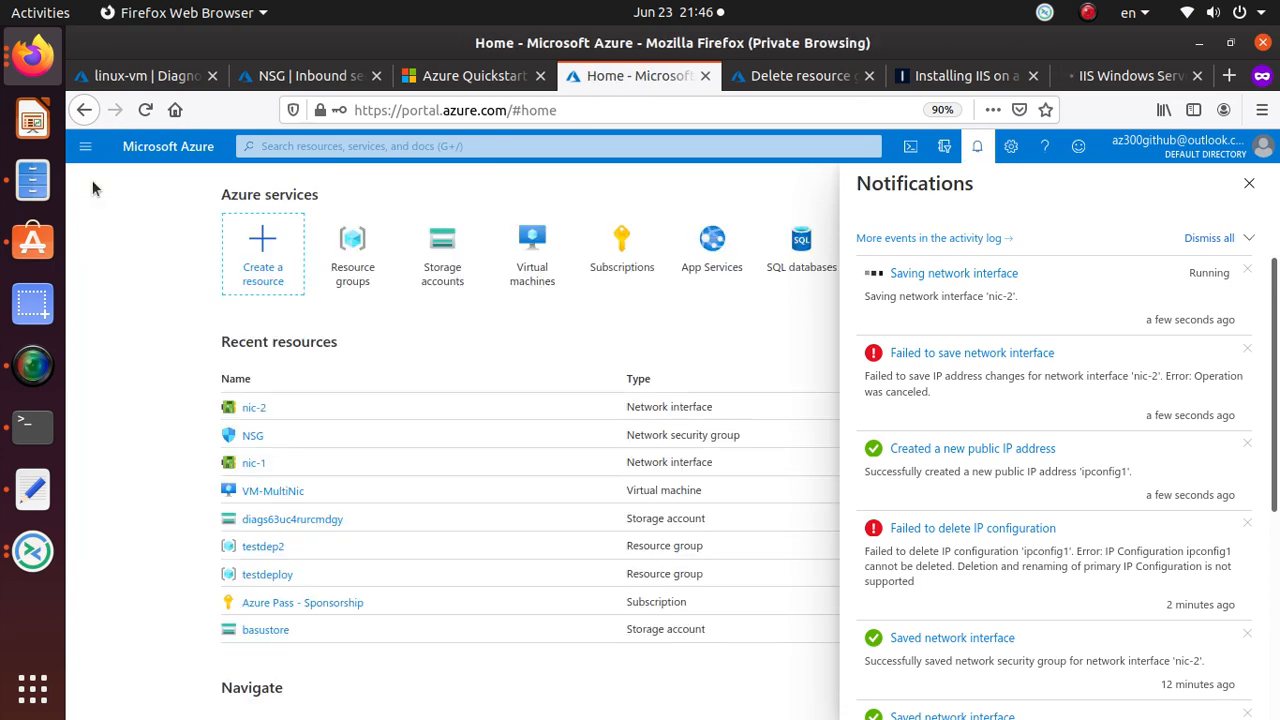
pyautogui.click(284, 491)
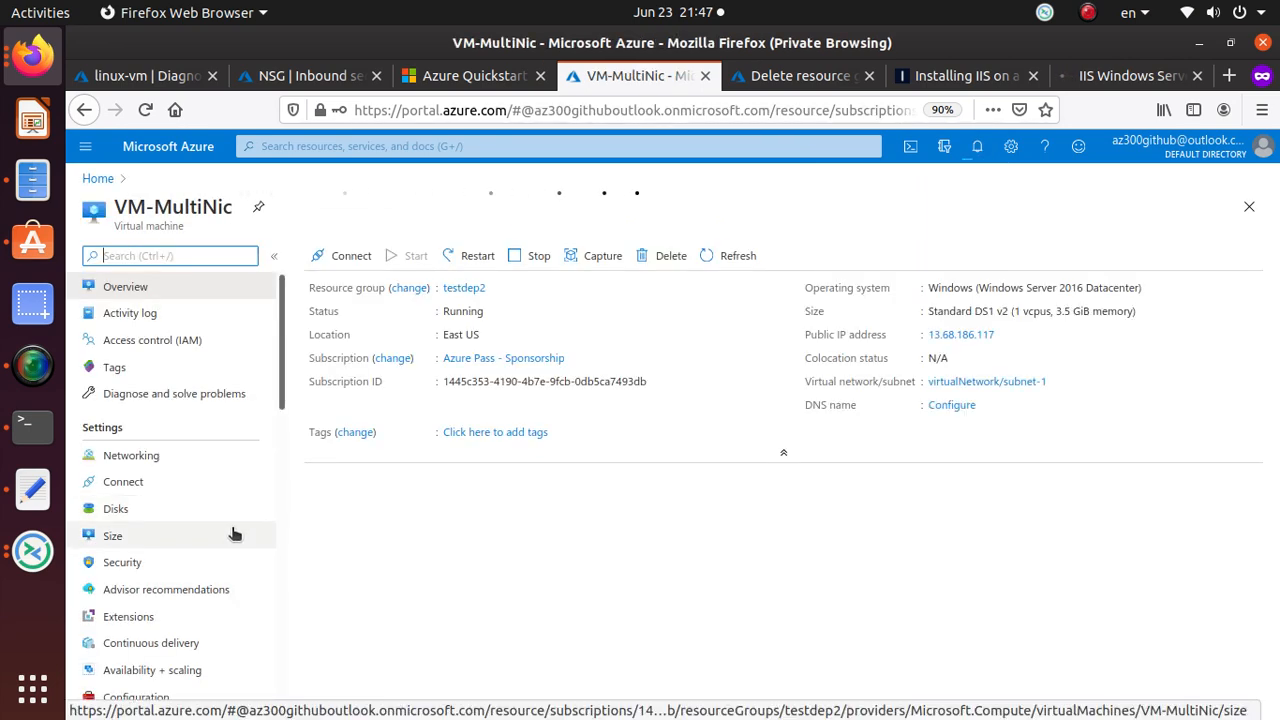
pyautogui.scroll(-10, 232, 540)
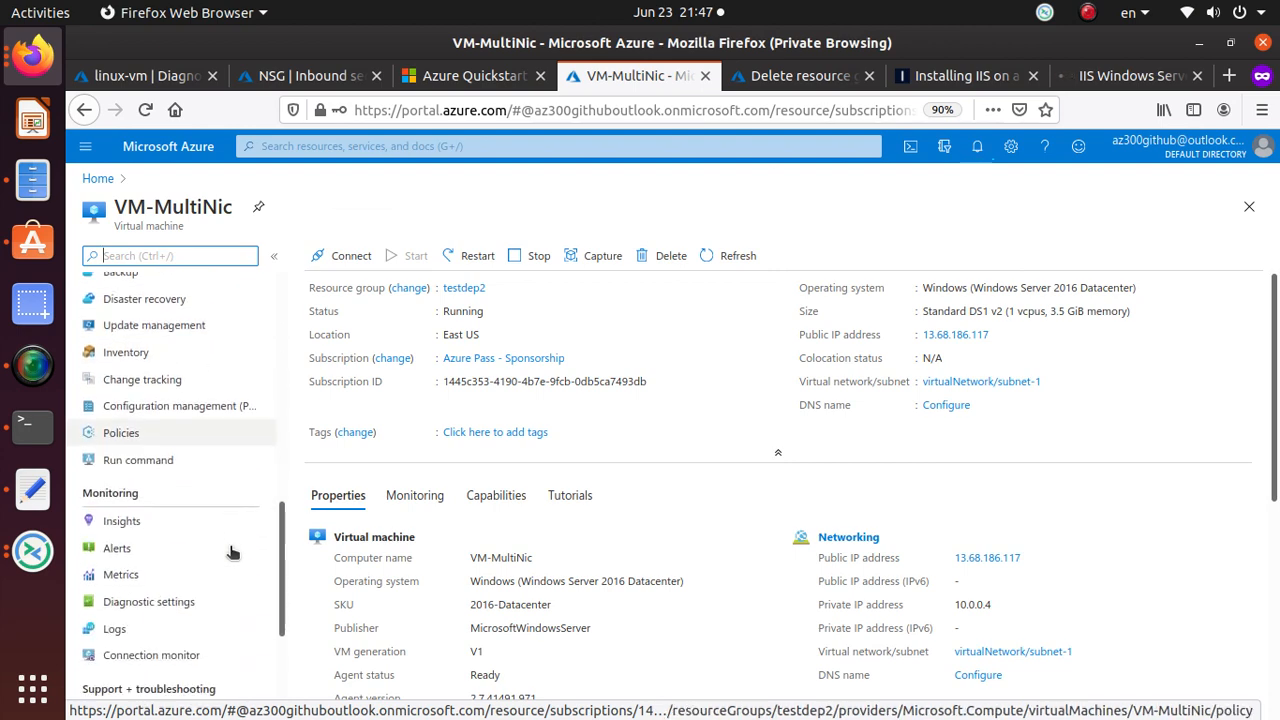
pyautogui.scroll(-4, 232, 552)
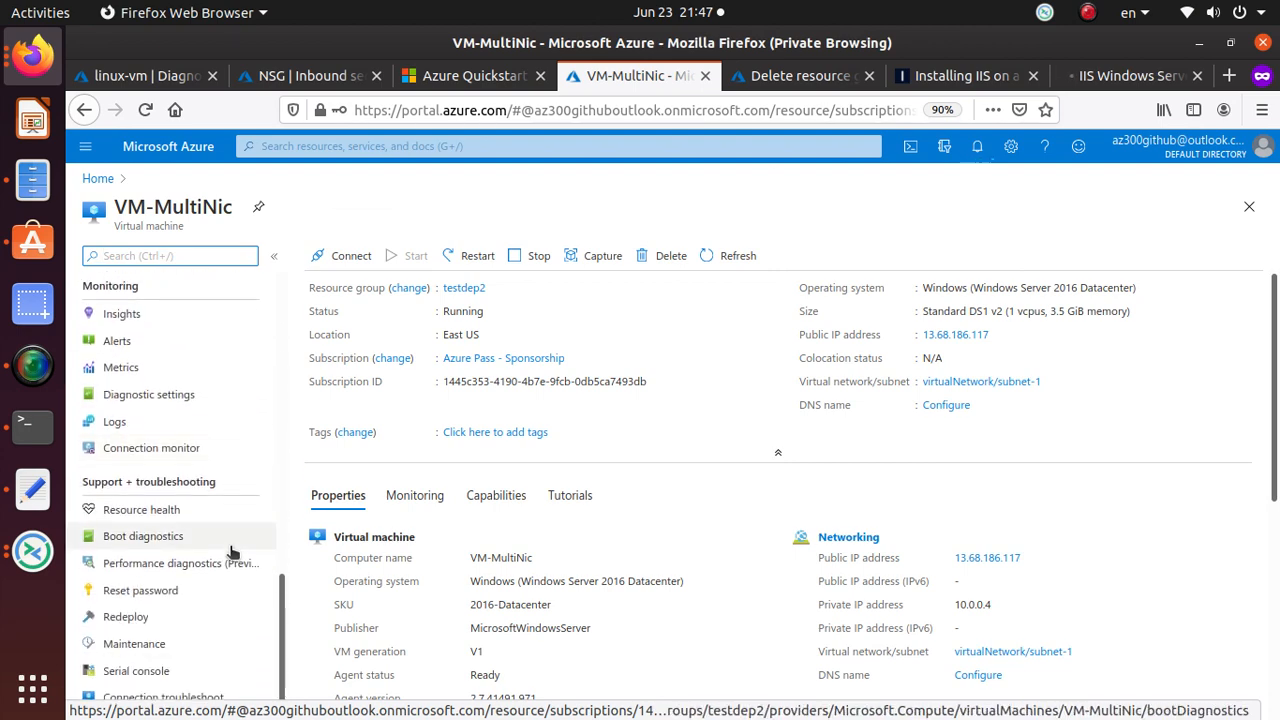
pyautogui.click(207, 396)
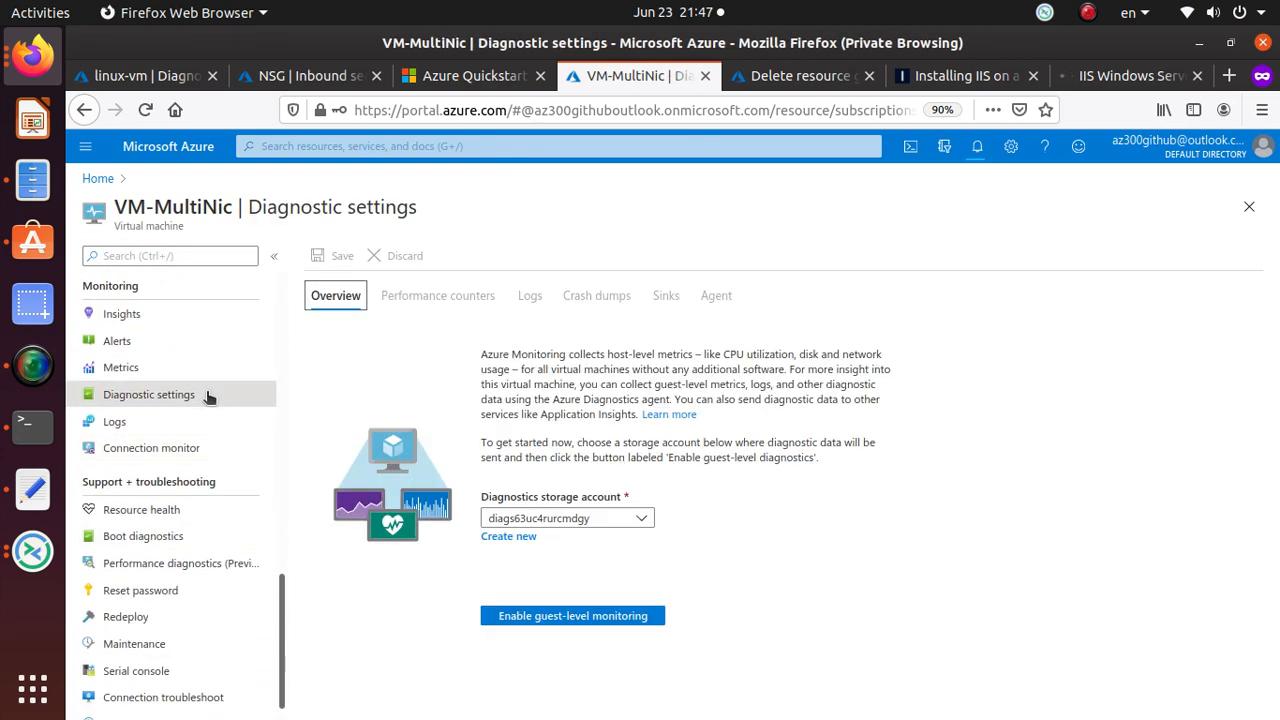
# Enable guest-level monitoring with storage account diags63uc4rurcmdgy and watch the update's progress in Notifications.
pyautogui.click(595, 524)
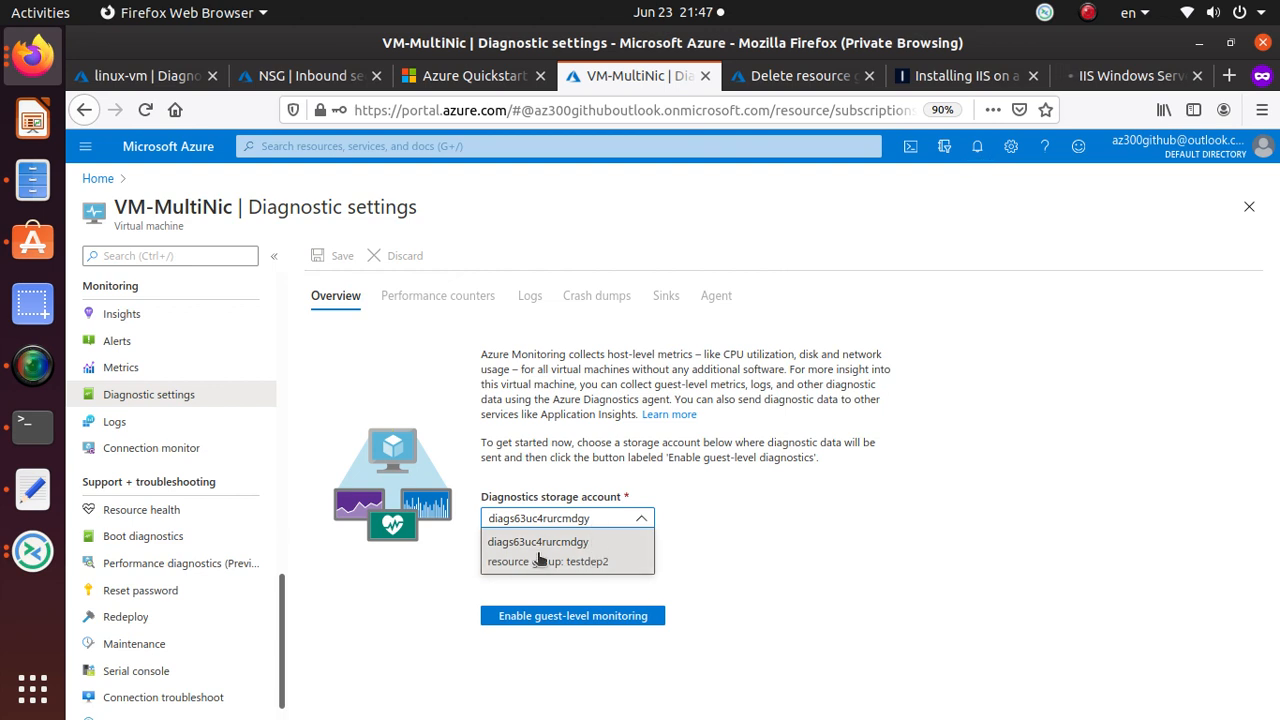
pyautogui.click(598, 566)
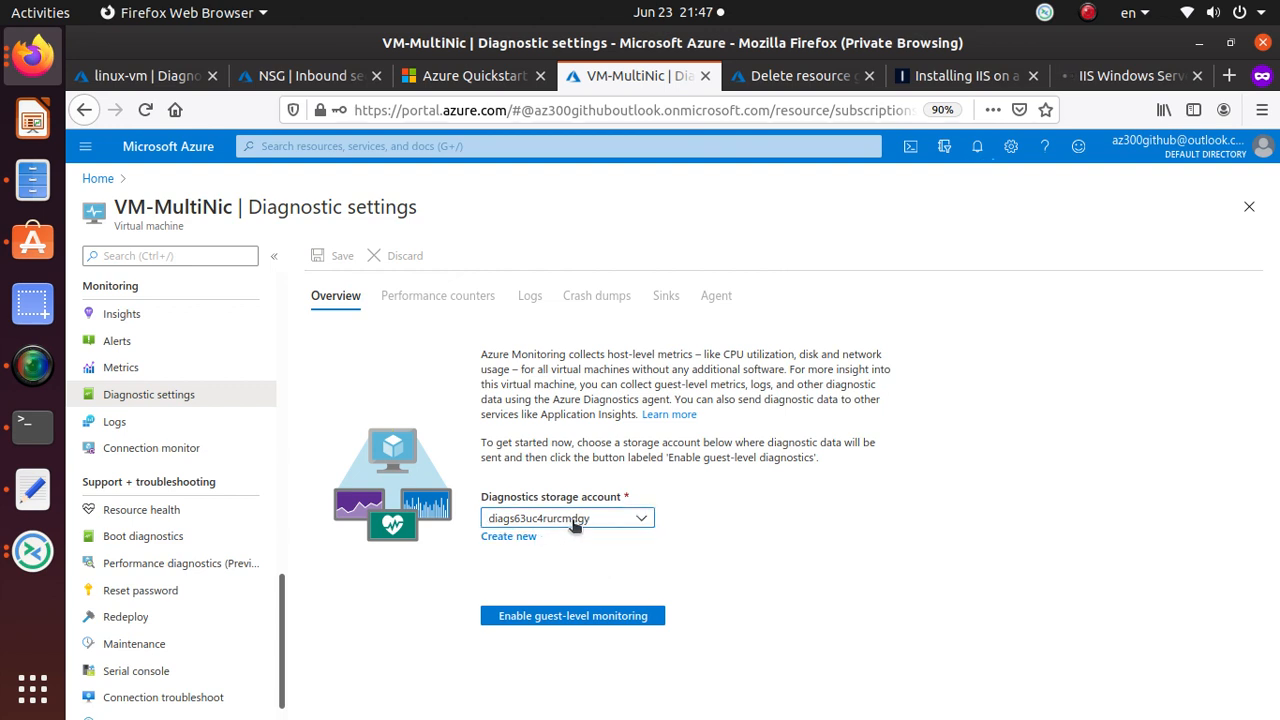
pyautogui.click(610, 617)
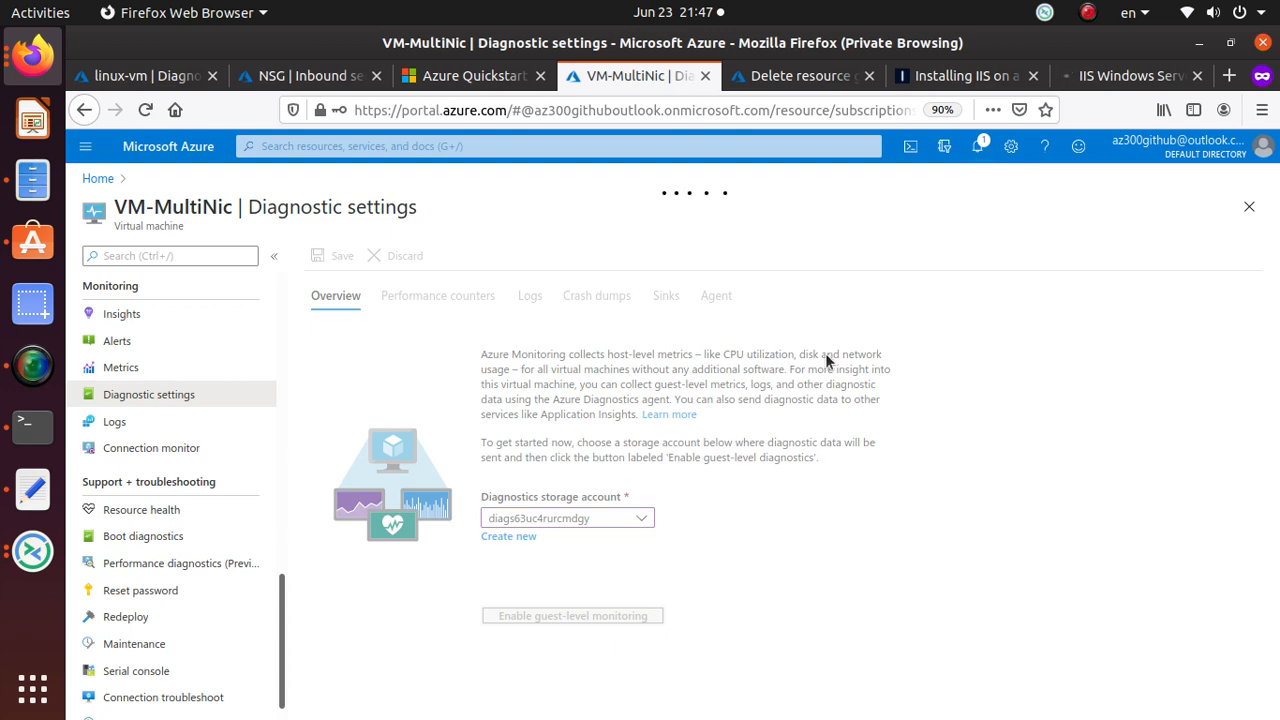
pyautogui.click(979, 148)
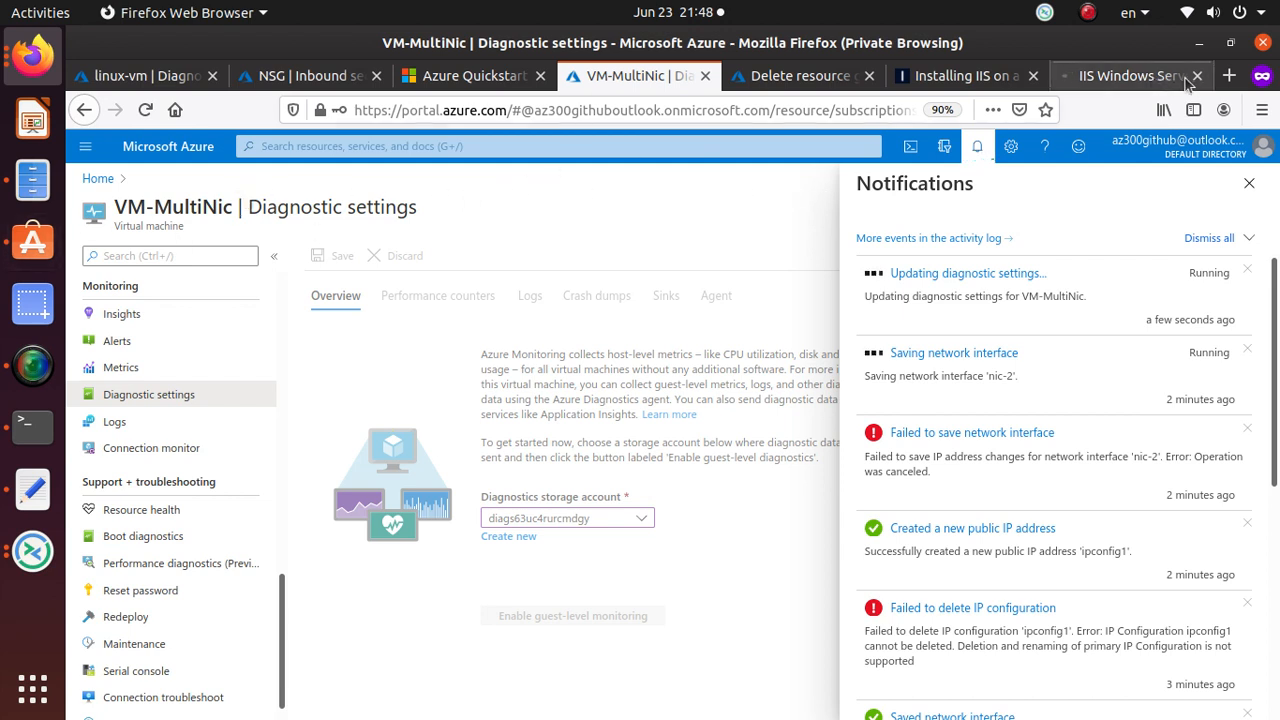
# Reload the IIS welcome page at 13.68.186.117 in Firefox and follow its image to iis.net.
pyautogui.click(1140, 77)
pyautogui.click(496, 113)
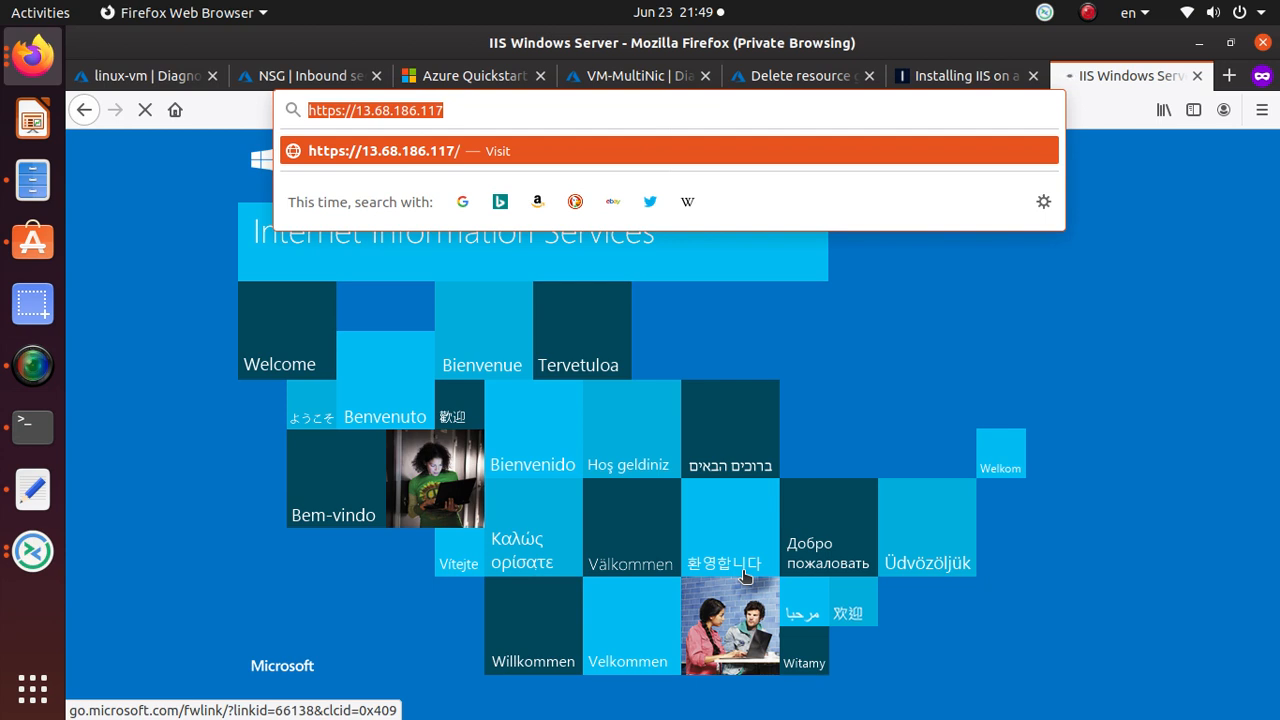
pyautogui.click(895, 358)
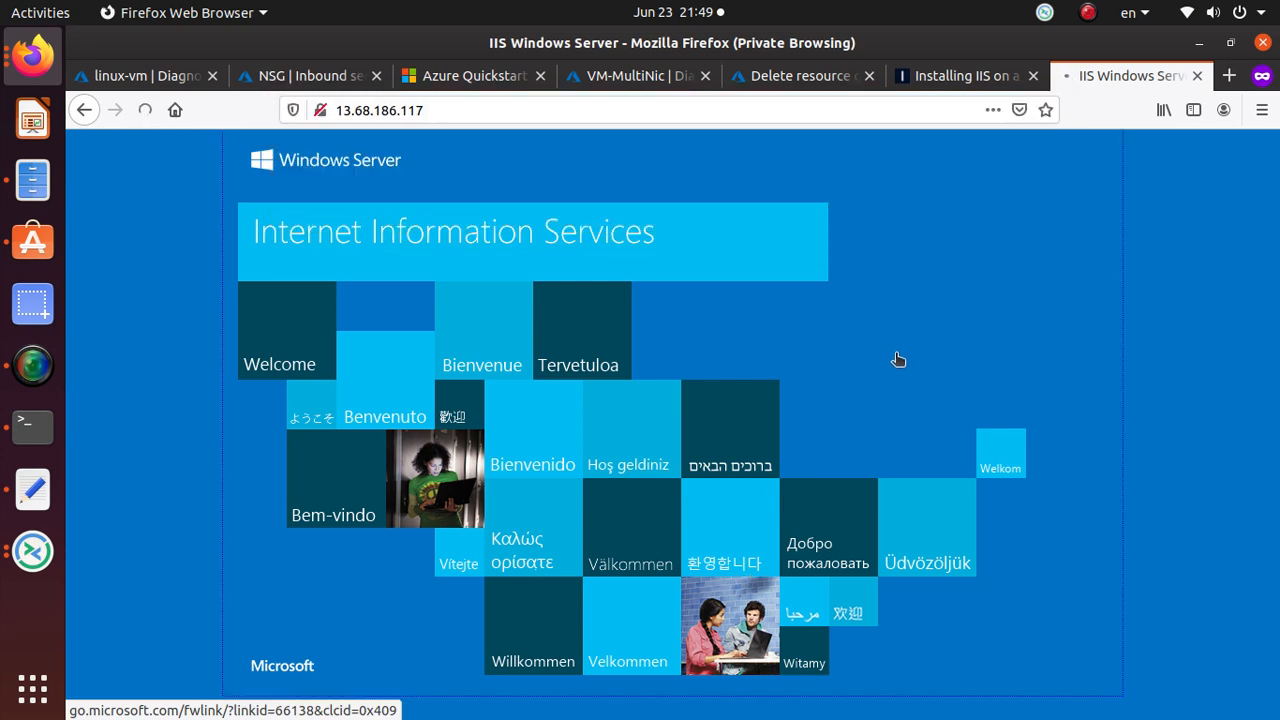
pyautogui.click(33, 368)
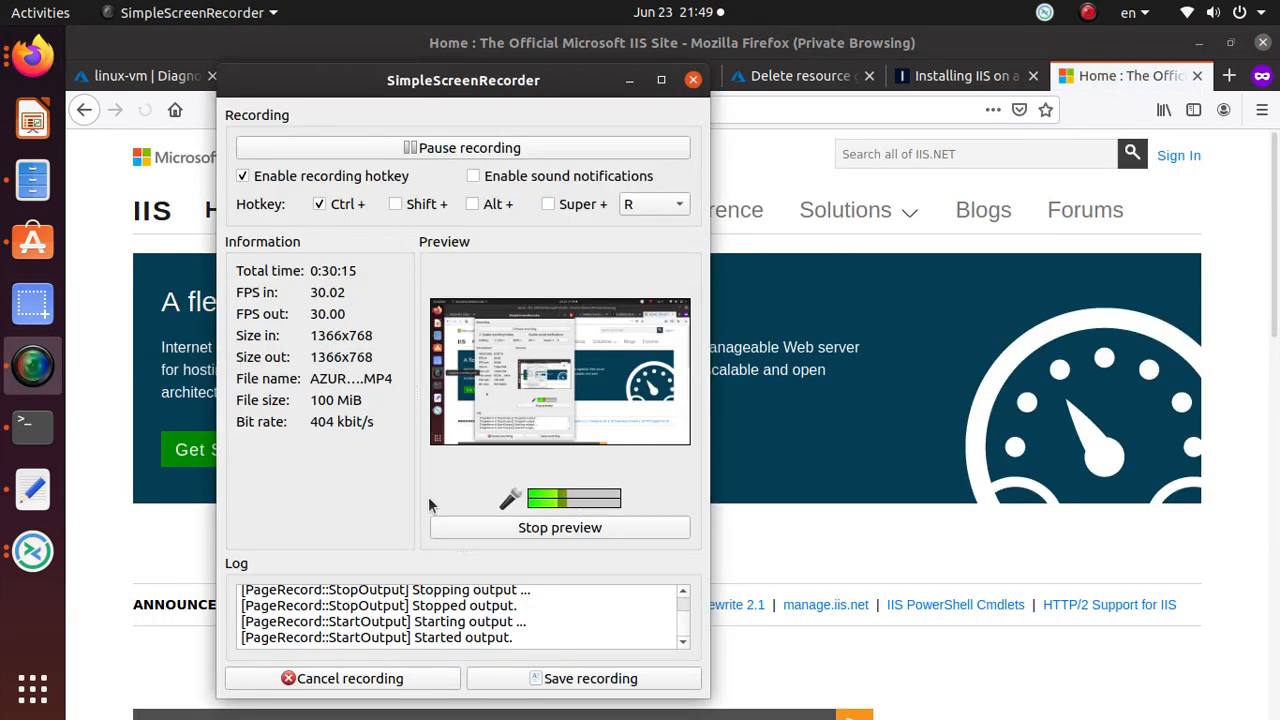